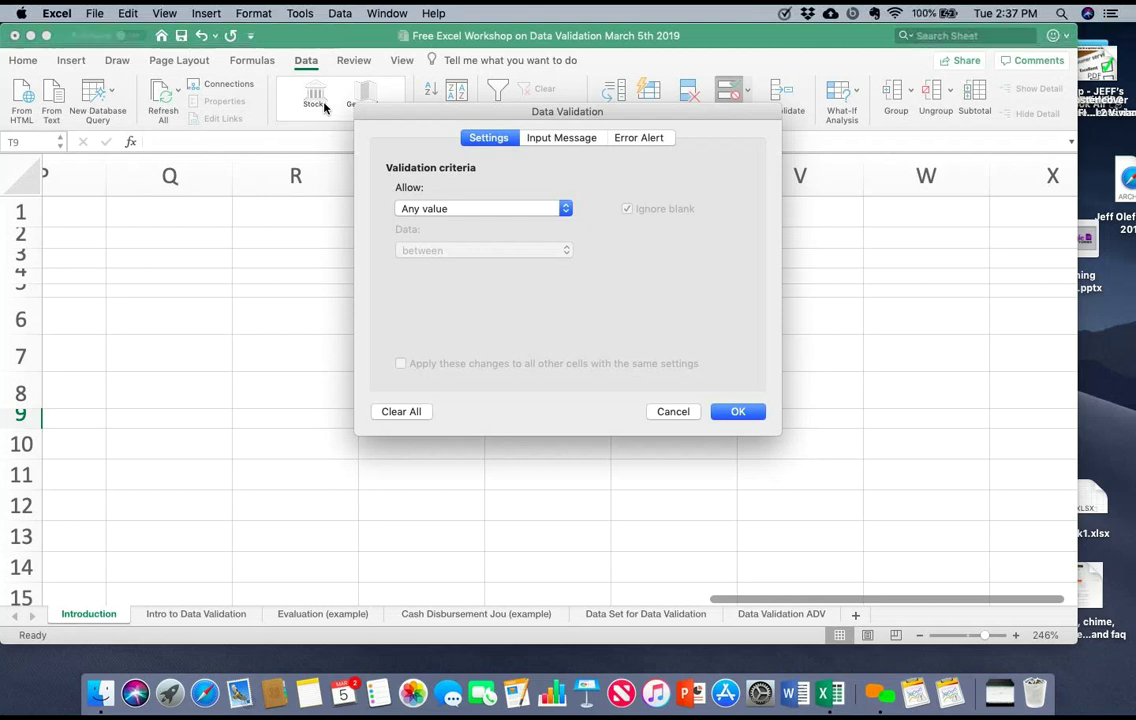
# Step: Leave the Data Validation dialog and go to cell C14 on the Intro to Data Validation sheet
pyautogui.press('Escape')
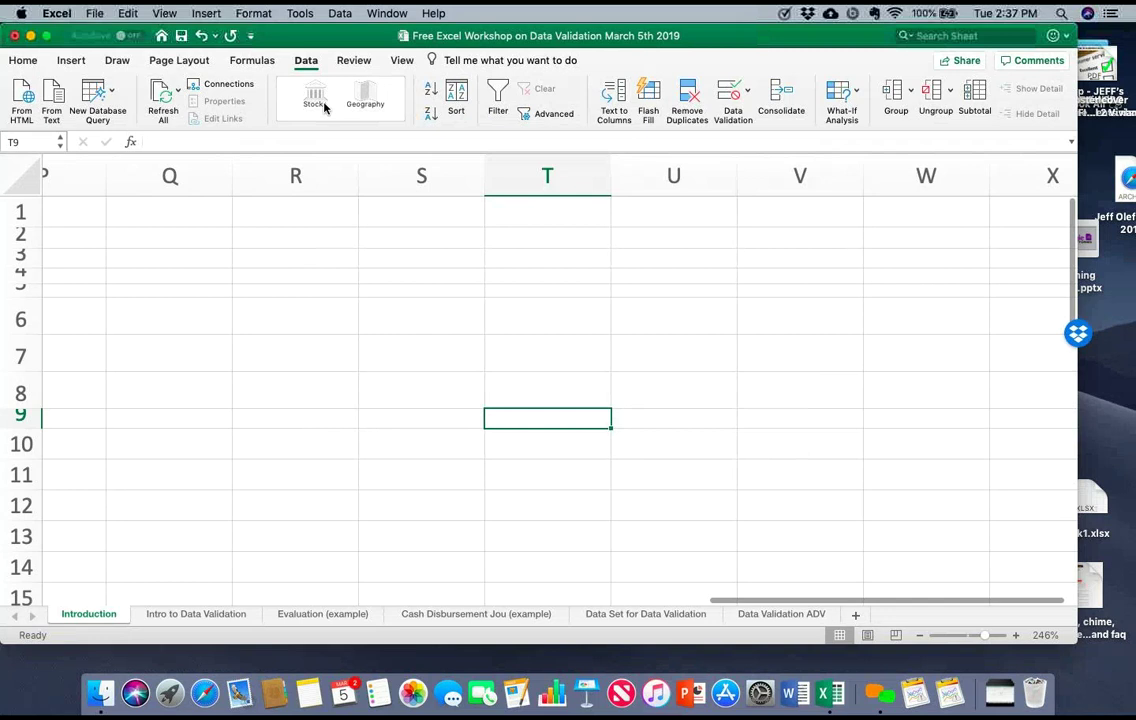
pyautogui.hotkey('ctrl', 'pagedown')
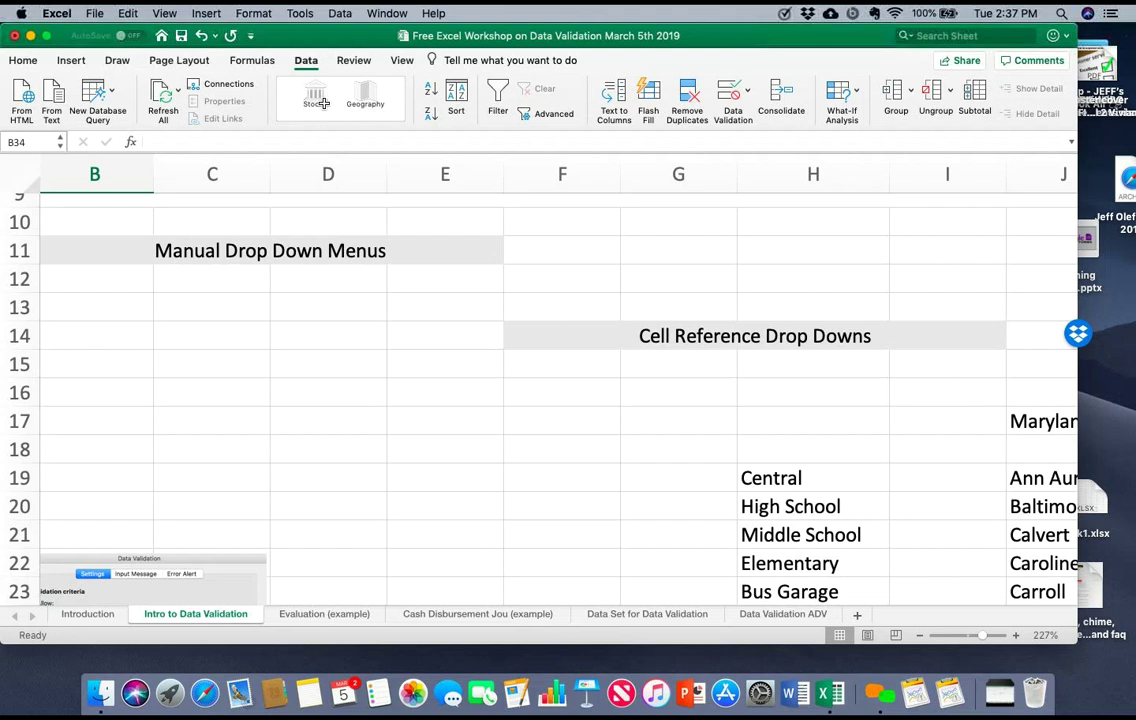
pyautogui.click(212, 335)
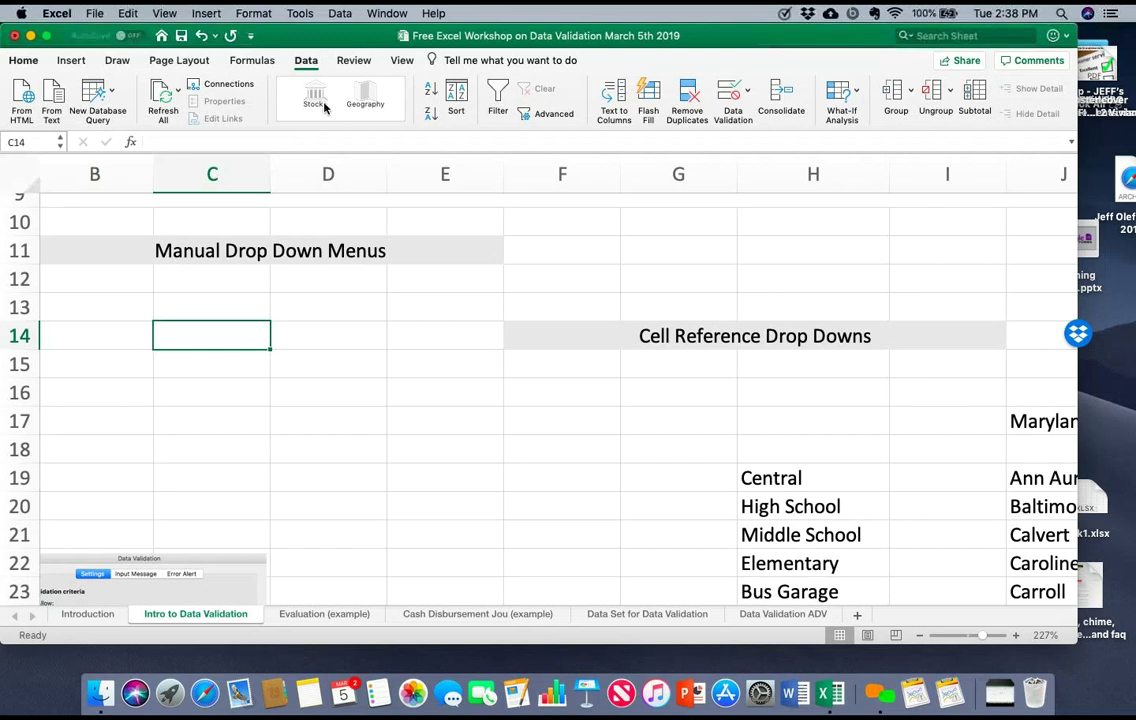
# Step: Fill cell C14 with solid gold
pyautogui.click(23, 60)
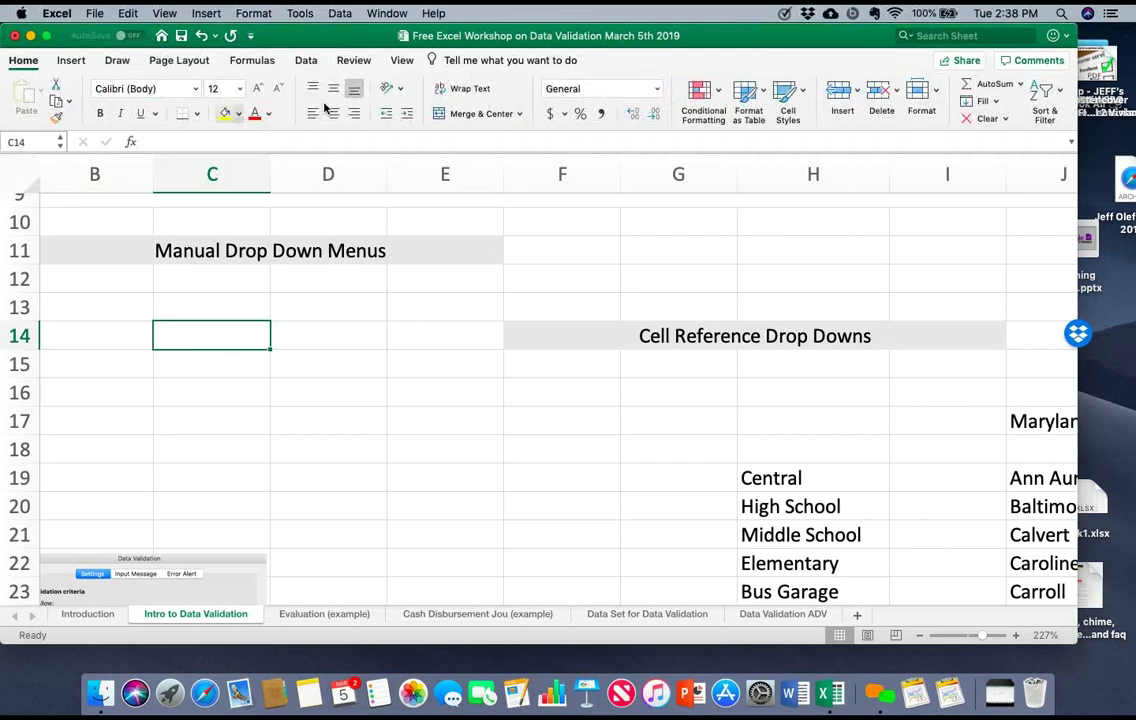
pyautogui.click(238, 113)
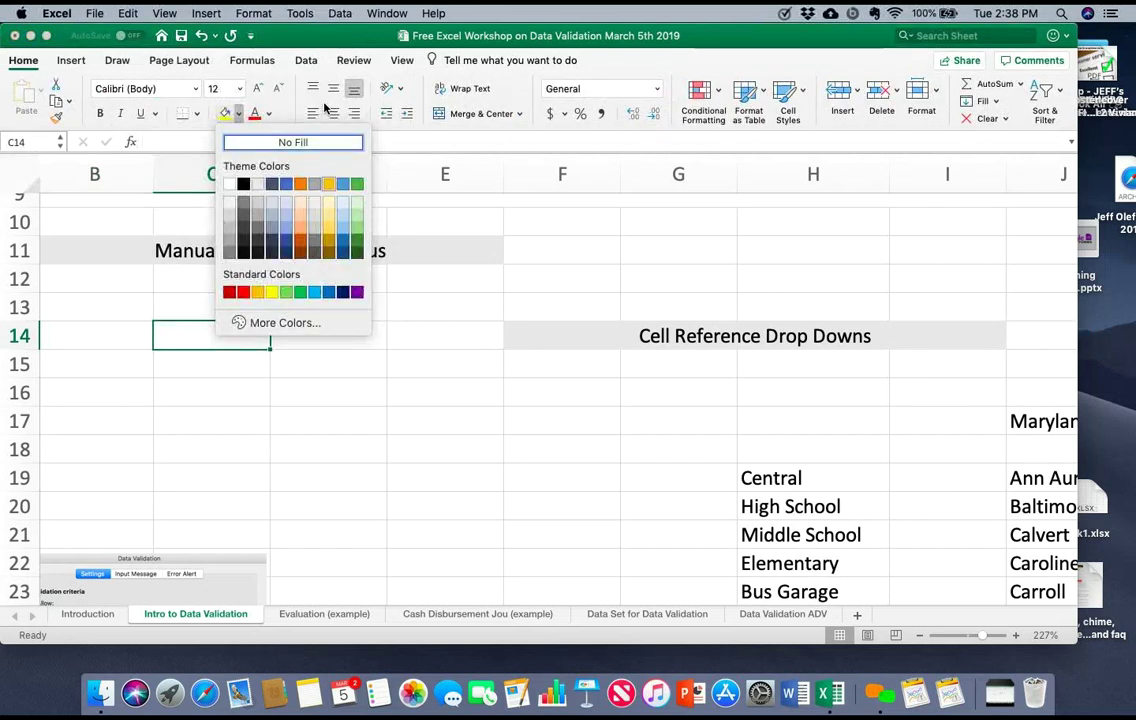
pyautogui.press('Escape')
pyautogui.click(225, 113)
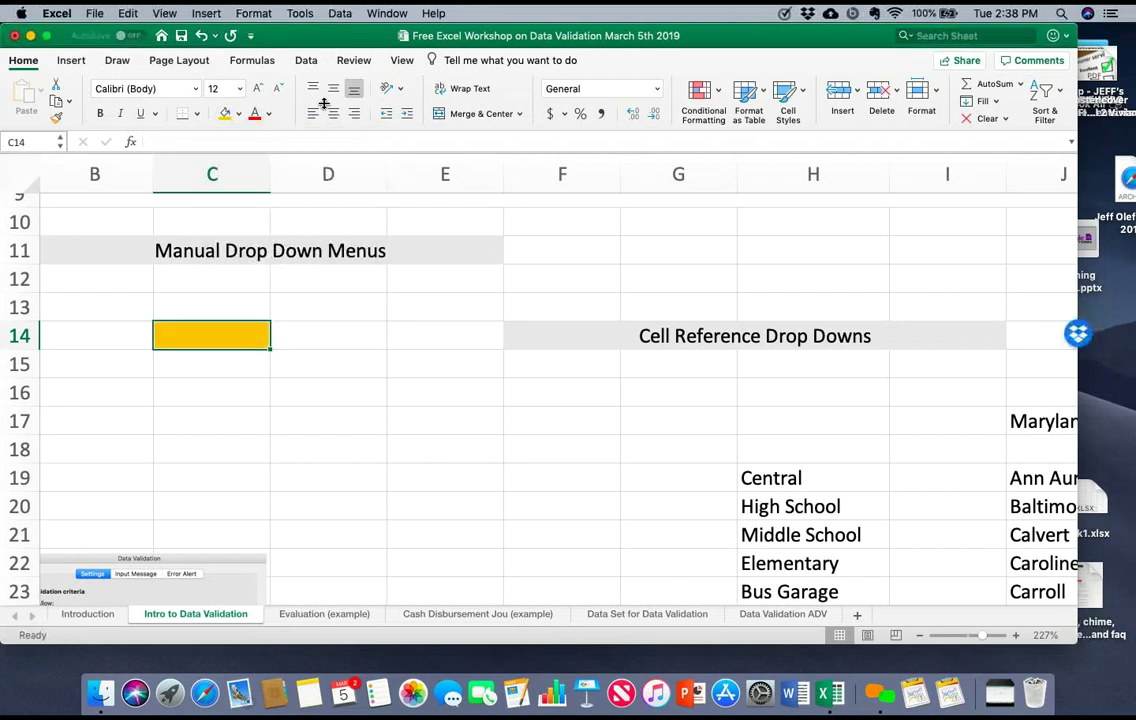
# Step: Change the fill of cell C14 to the lightest tint of the gold theme color
pyautogui.click(328, 392)
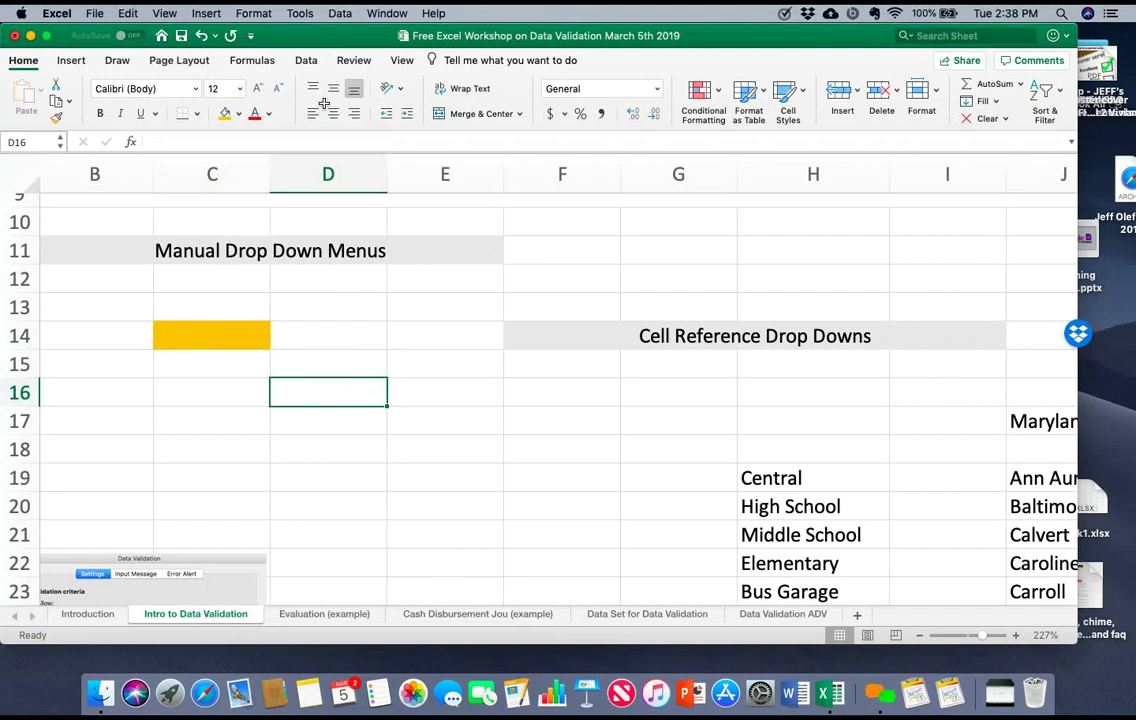
pyautogui.press('Up')
pyautogui.press('Up')
pyautogui.press('Left')
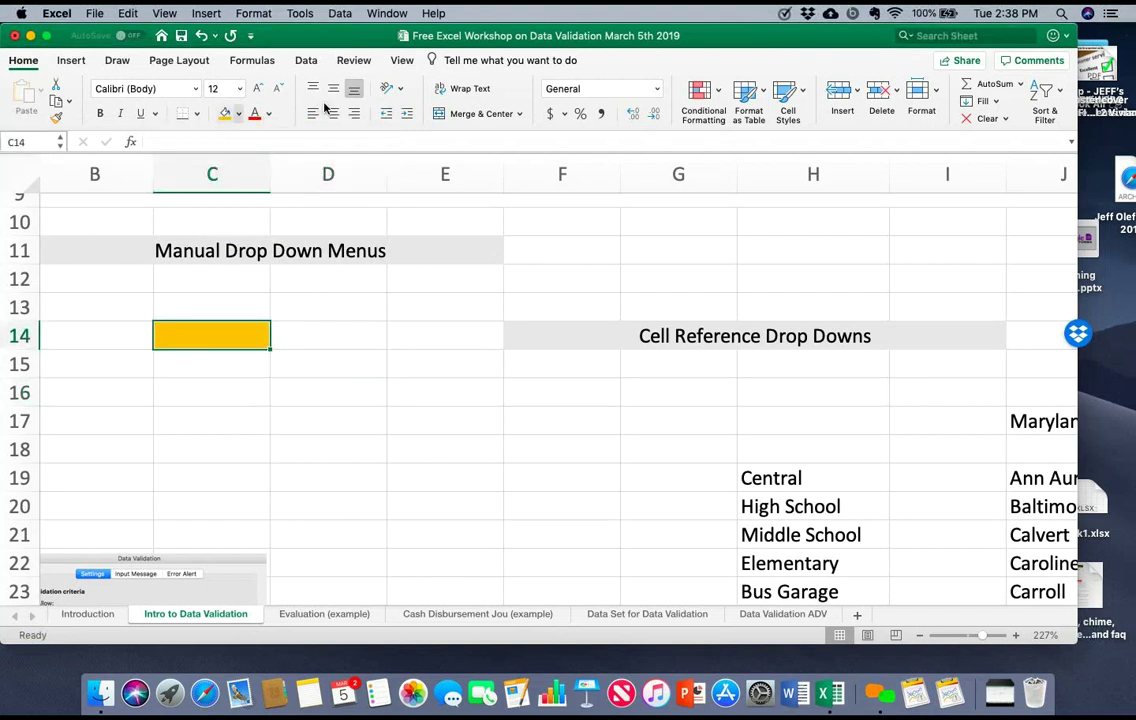
pyautogui.click(238, 113)
pyautogui.click(333, 198)
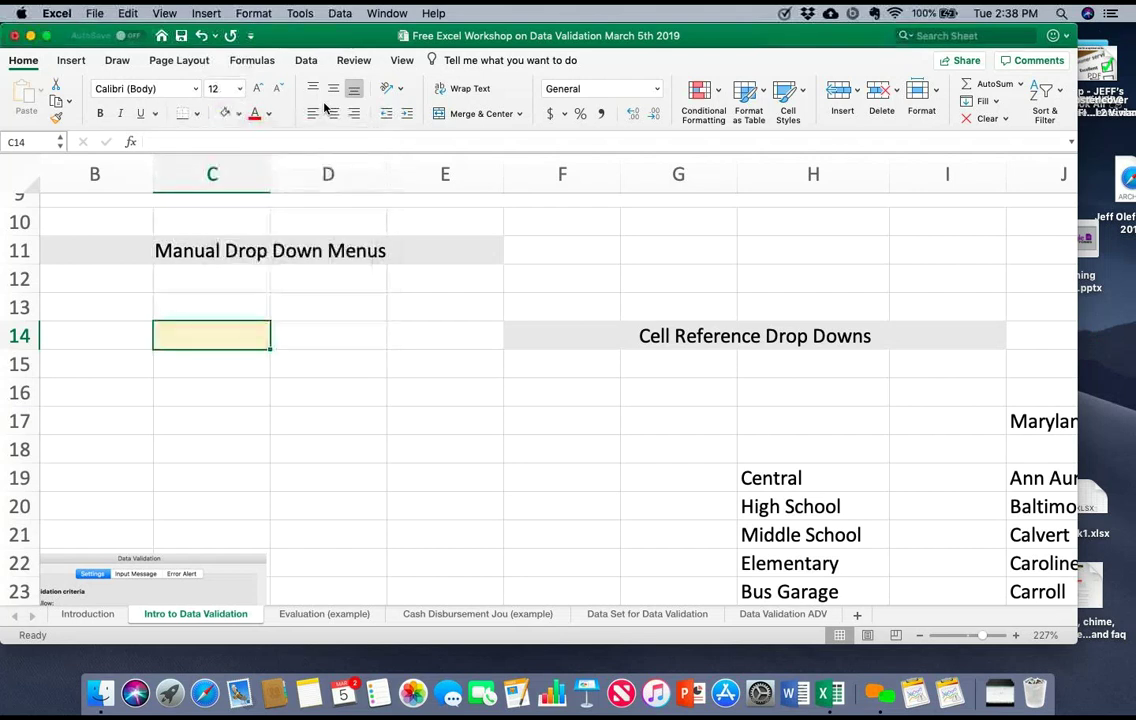
pyautogui.press('Down')
pyautogui.press('Down')
pyautogui.press('Right')
pyautogui.press('Up')
pyautogui.press('Up')
pyautogui.press('Left')
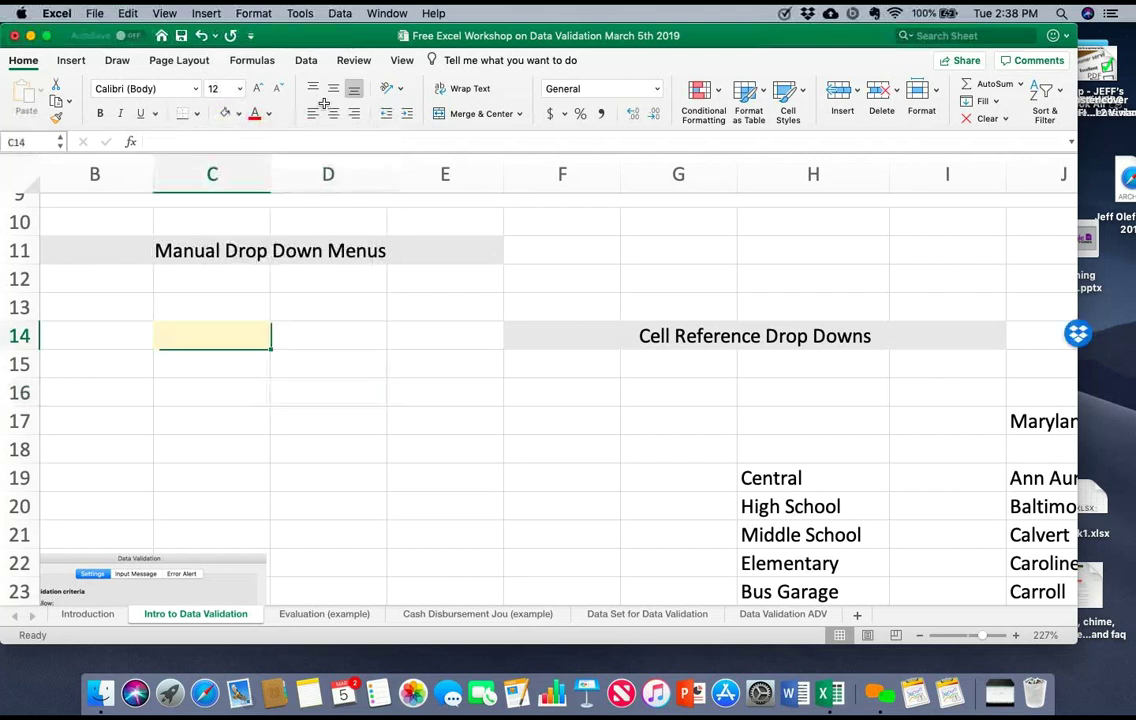
pyautogui.press('Down')
pyautogui.press('Down')
pyautogui.press('Right')
pyautogui.press('Up')
pyautogui.press('Up')
pyautogui.press('Left')
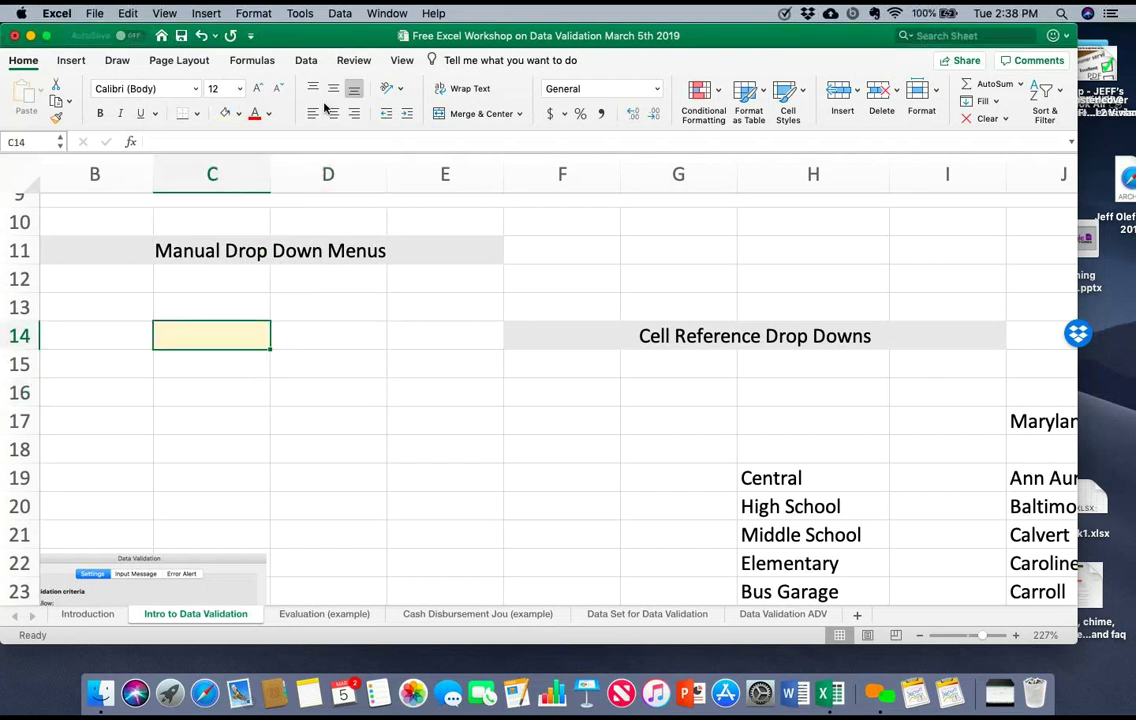
# Step: Start a data validation rule for cell C14 and set the allowed values to List
pyautogui.click(306, 60)
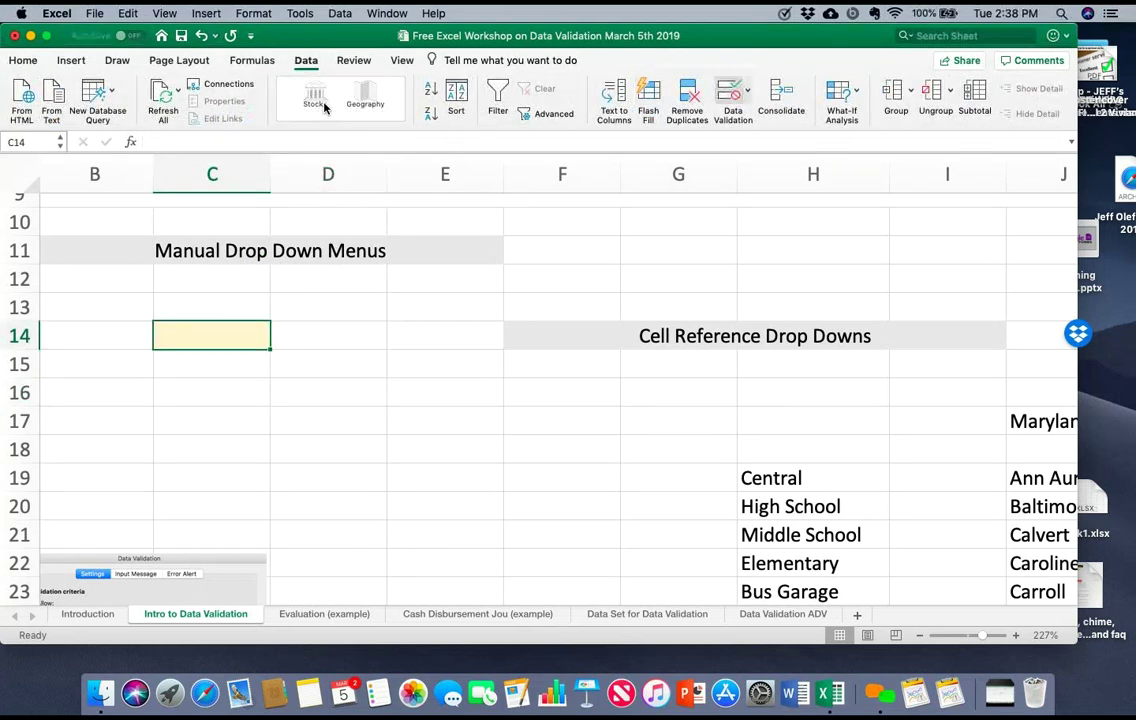
pyautogui.click(731, 100)
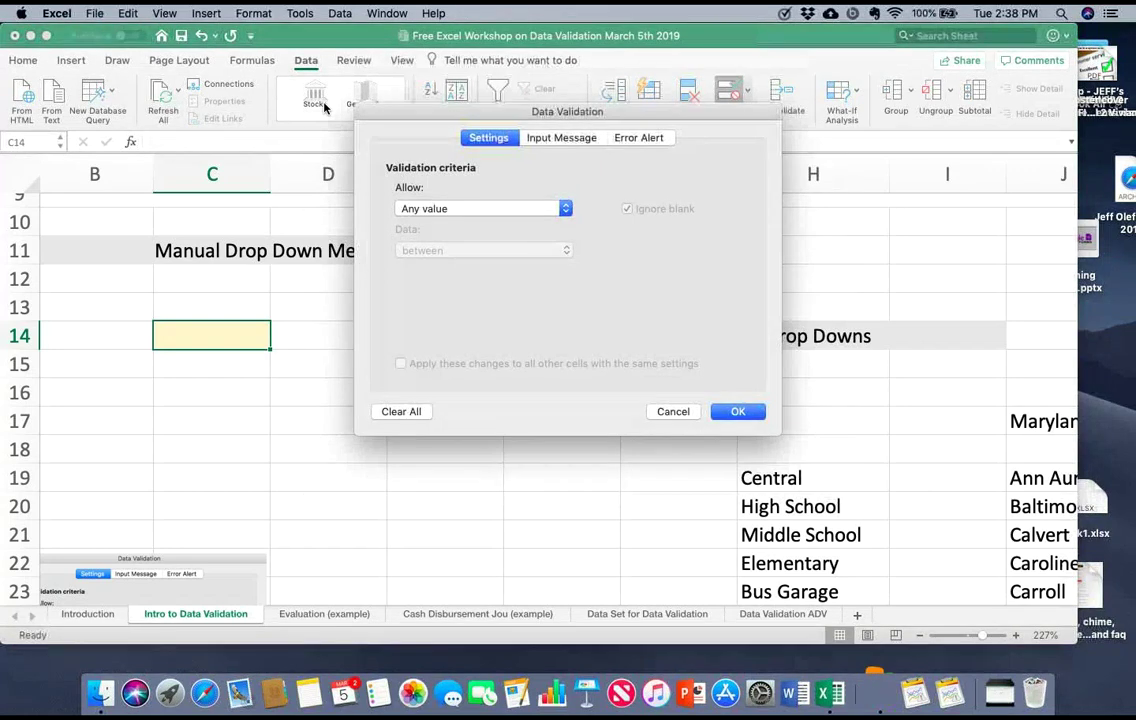
pyautogui.click(483, 208)
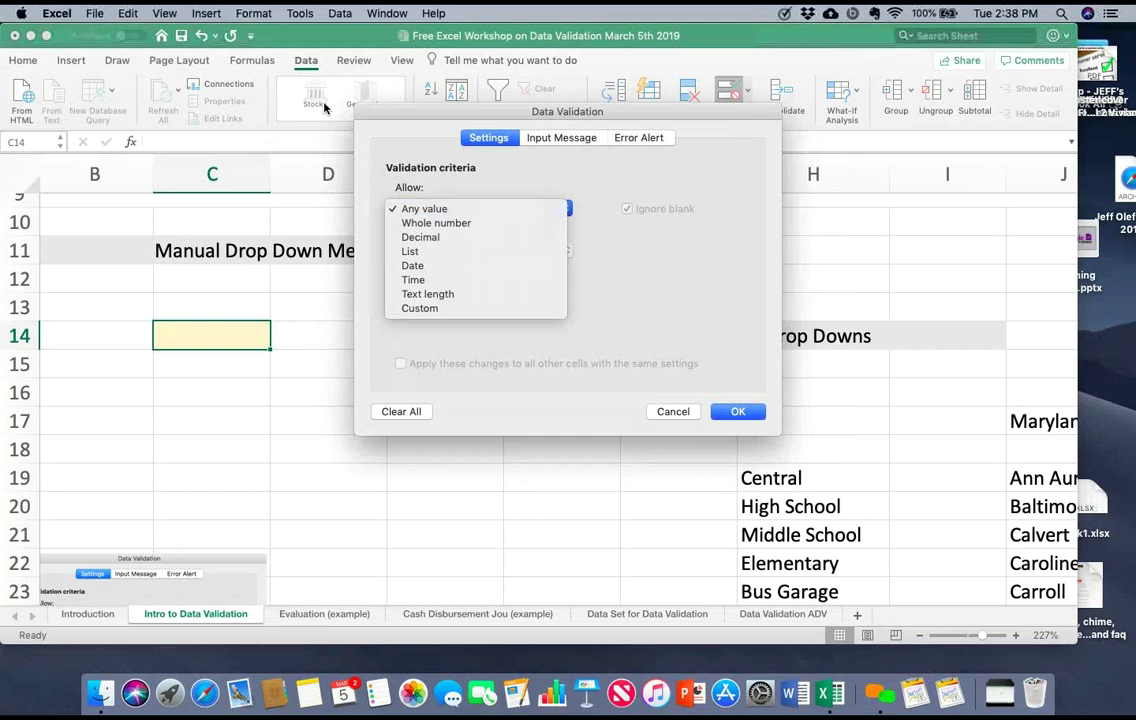
pyautogui.press('Escape')
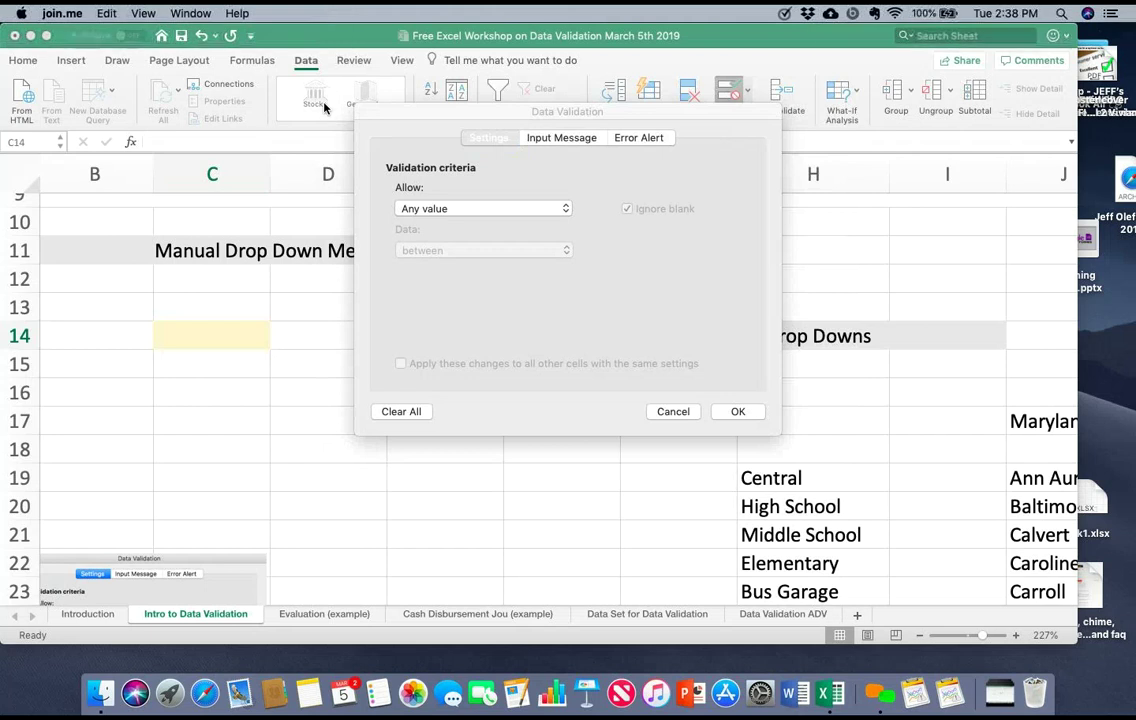
pyautogui.press('space')
pyautogui.press('Down')
pyautogui.press('Down')
pyautogui.press('Down')
pyautogui.press('Return')
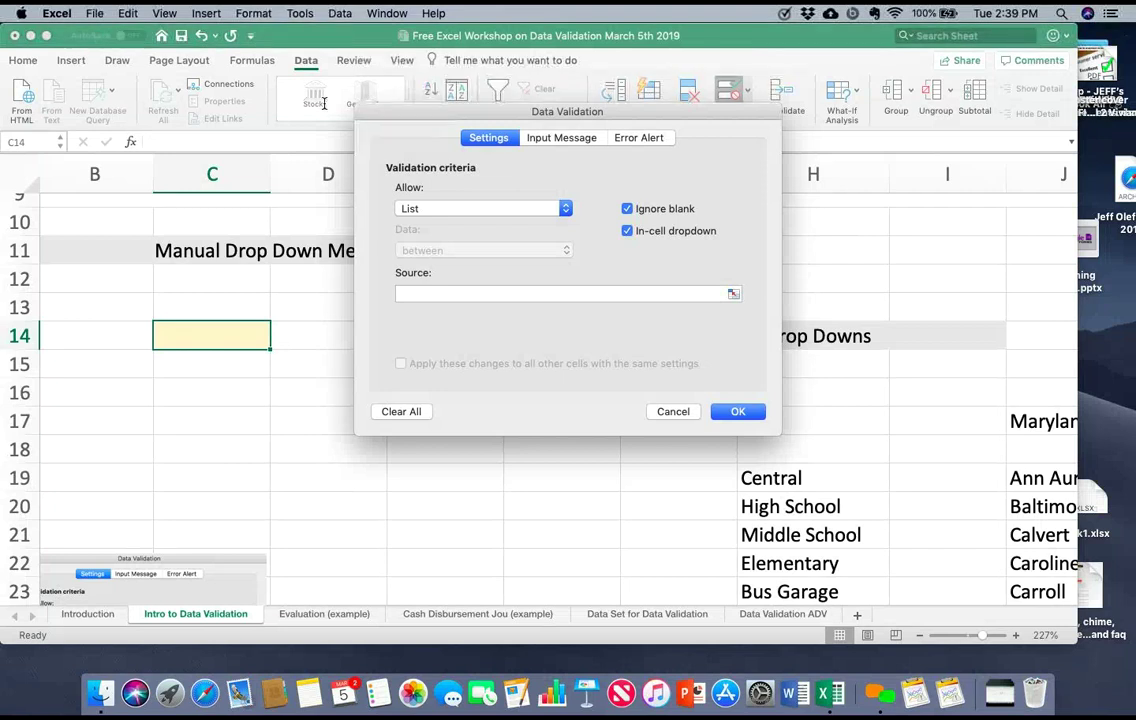
# Step: Enter "Dog, Cat, Fish" as the list source and apply the validation rule to C14
pyautogui.press('Tab')
pyautogui.write('Dog')
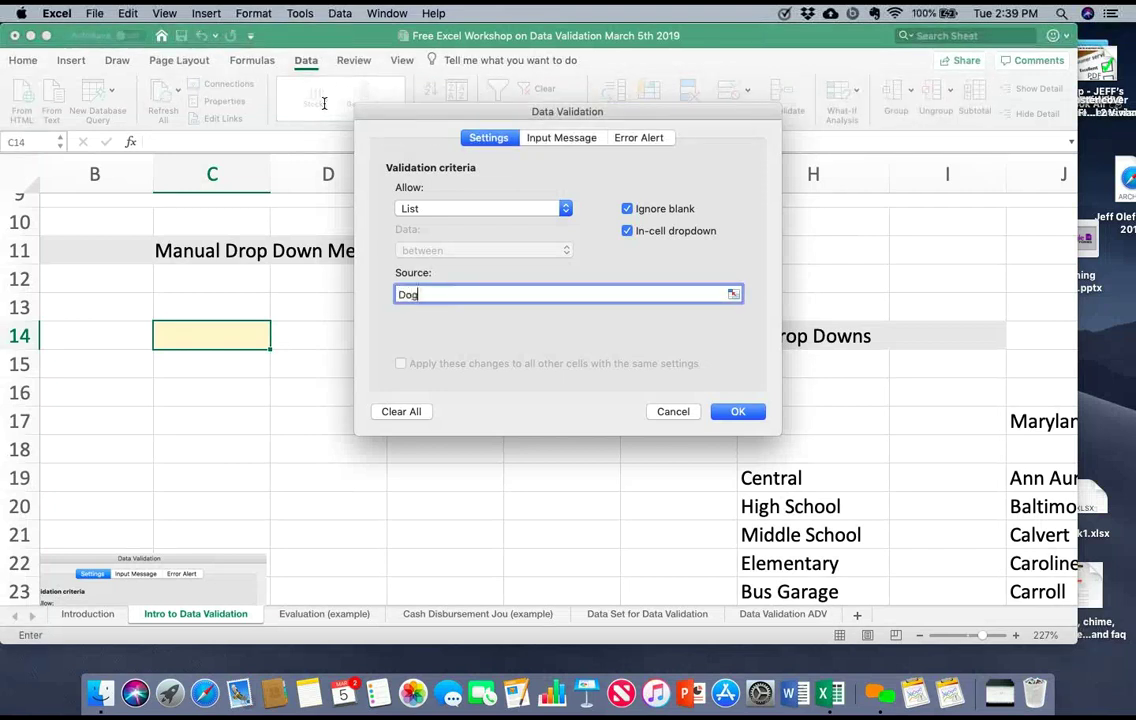
pyautogui.write(', Cat, Fish')
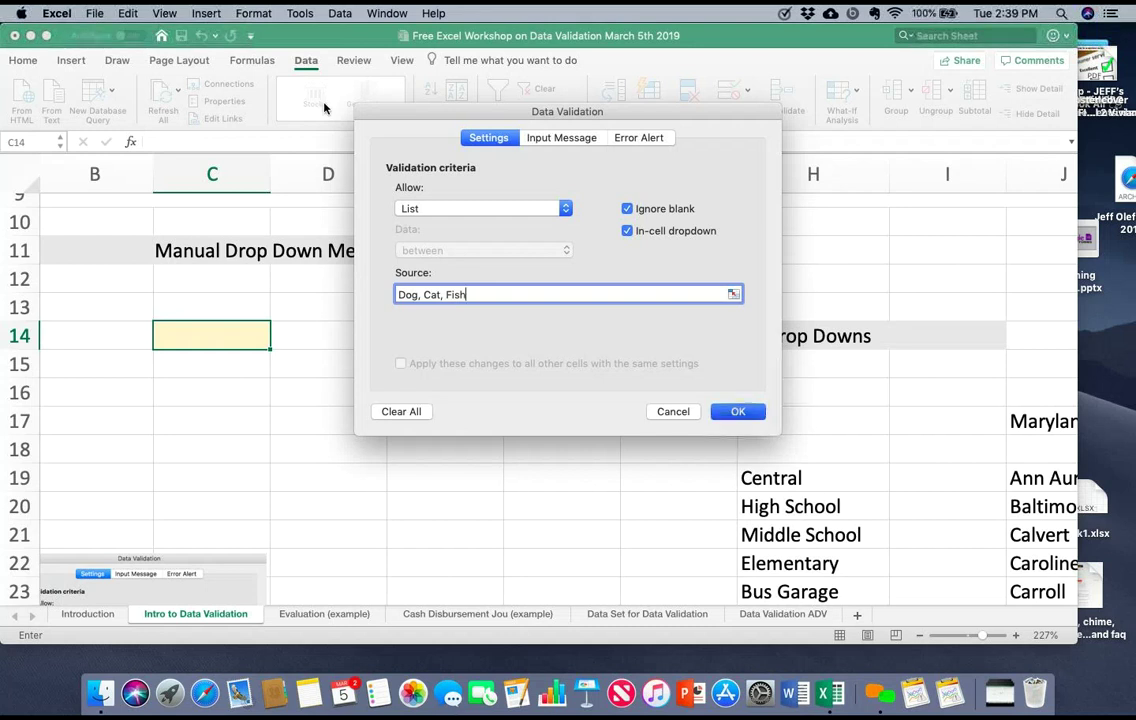
pyautogui.press('Return')
pyautogui.press('Down')
pyautogui.press('Down')
pyautogui.press('Right')
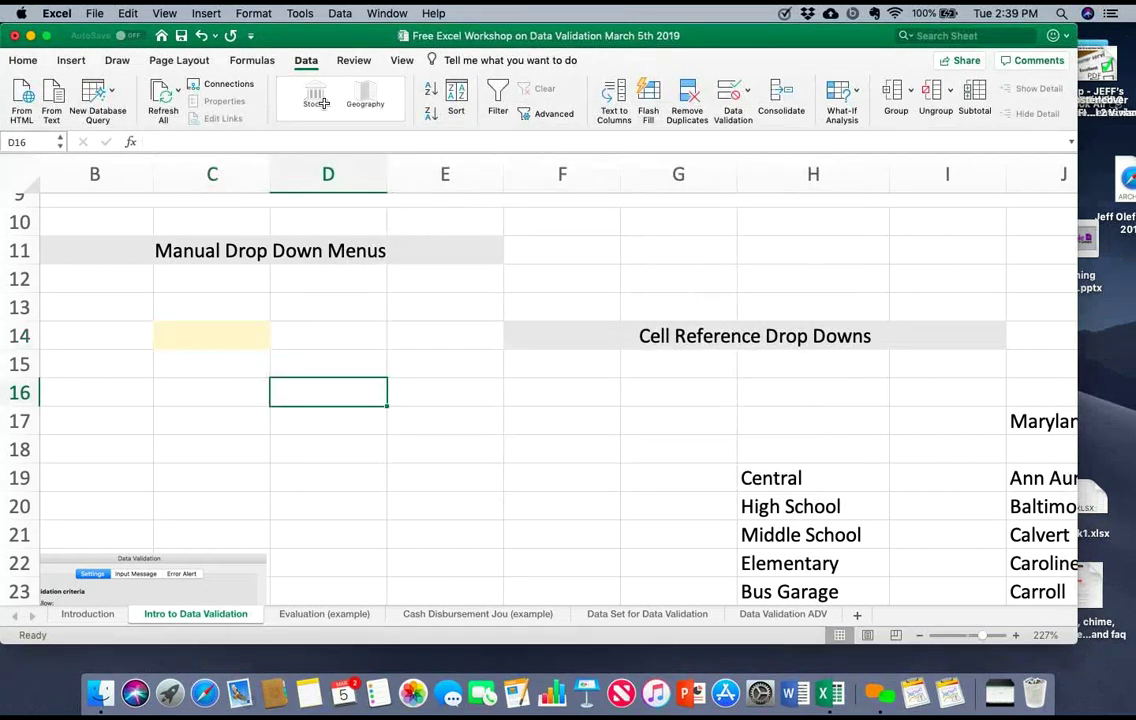
# Step: Test the drop-down list in cell C14 by choosing Dog
pyautogui.press('Up')
pyautogui.press('Up')
pyautogui.press('Left')
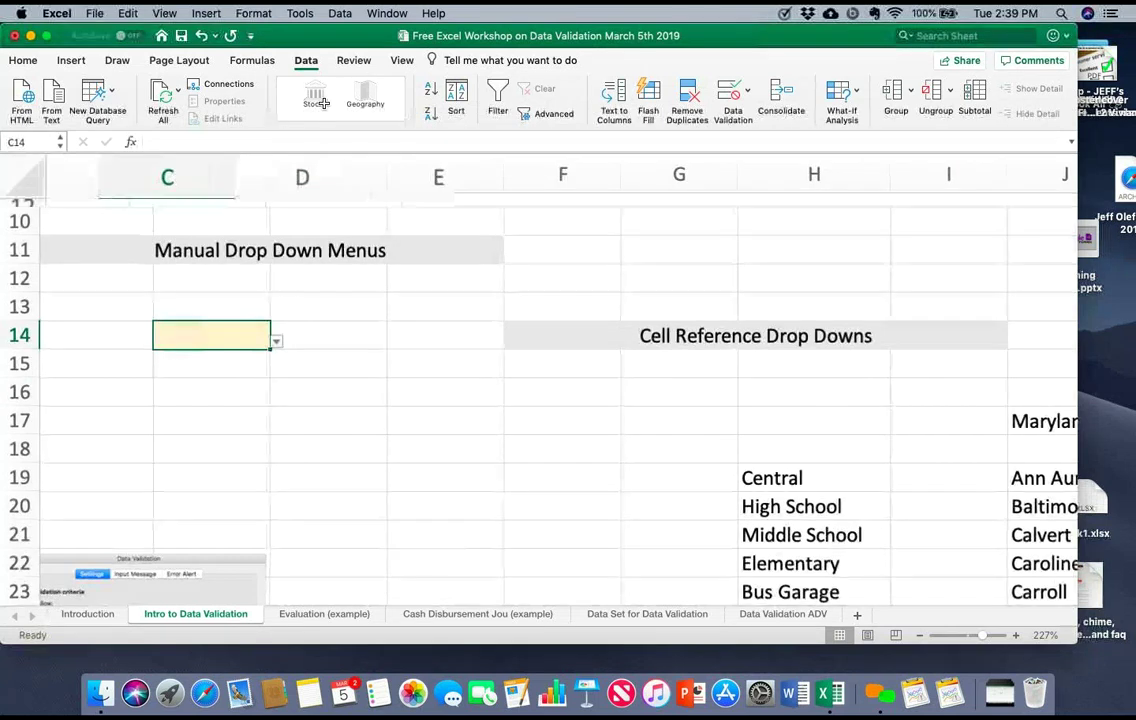
pyautogui.scroll(2, 322, 104)
pyautogui.scroll(2, 322, 104)
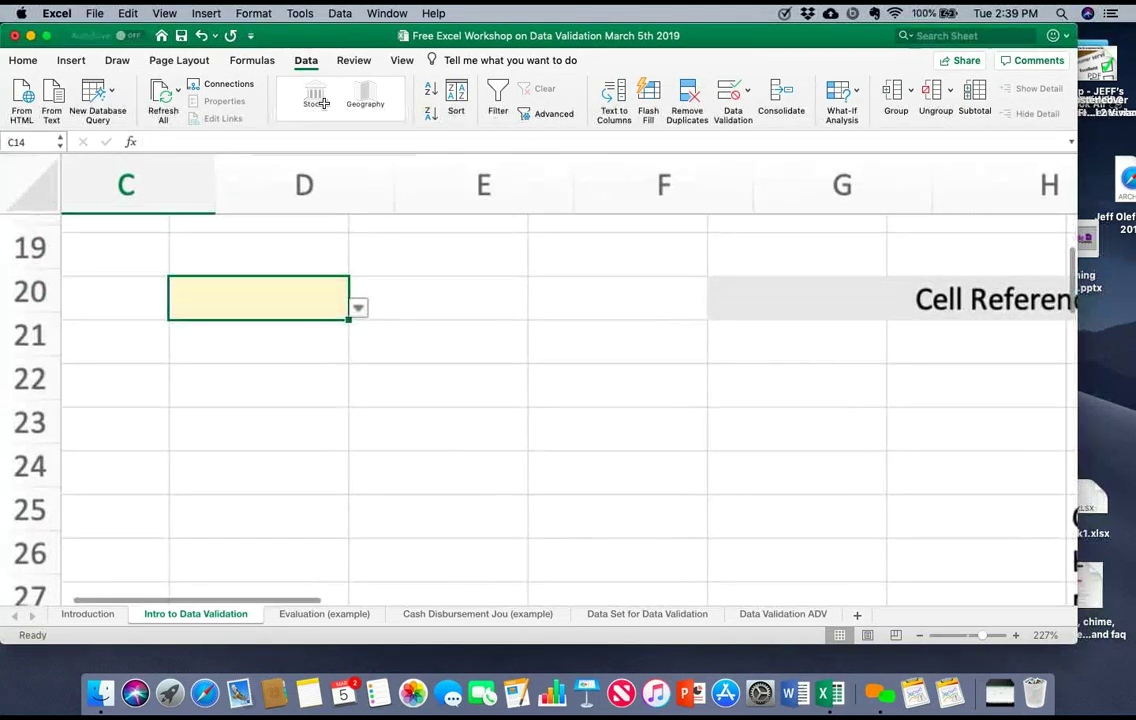
pyautogui.scroll(2, 322, 104)
pyautogui.hotkey('alt', 'Down')
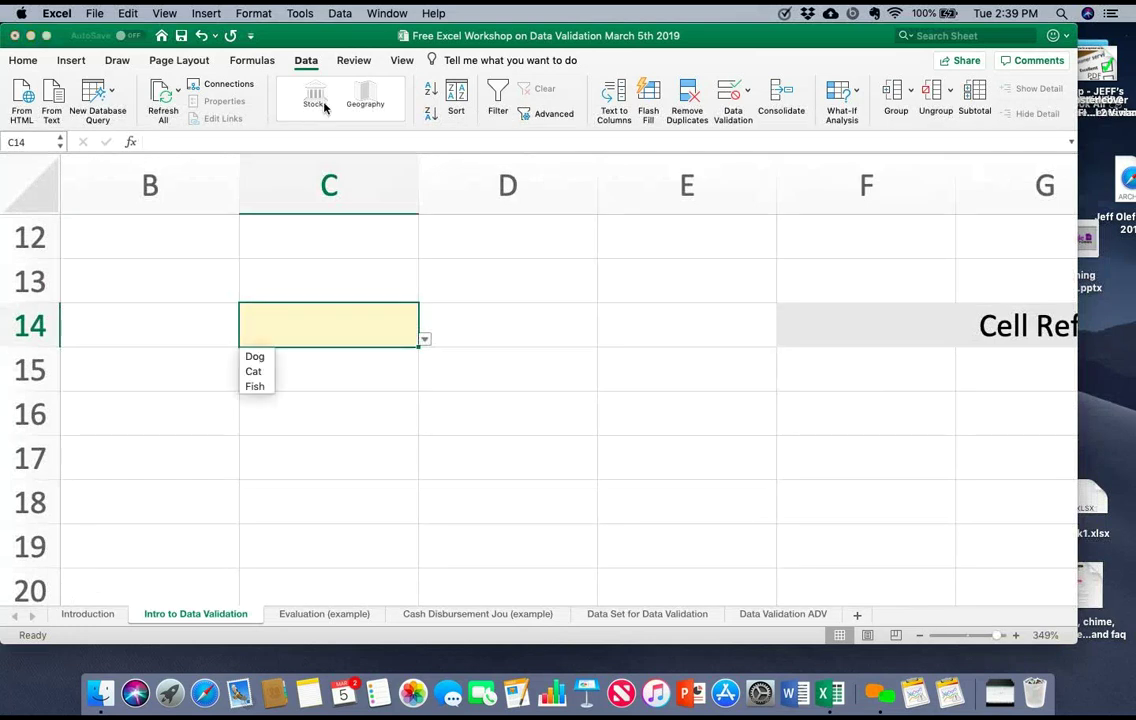
pyautogui.press('Down')
pyautogui.press('Return')
# Step: Switch the drop-down choice in C14 to Cat and then to Fish
pyautogui.hotkey('alt', 'Down')
pyautogui.press('Down')
pyautogui.press('Down')
pyautogui.press('Up')
pyautogui.press('Return')
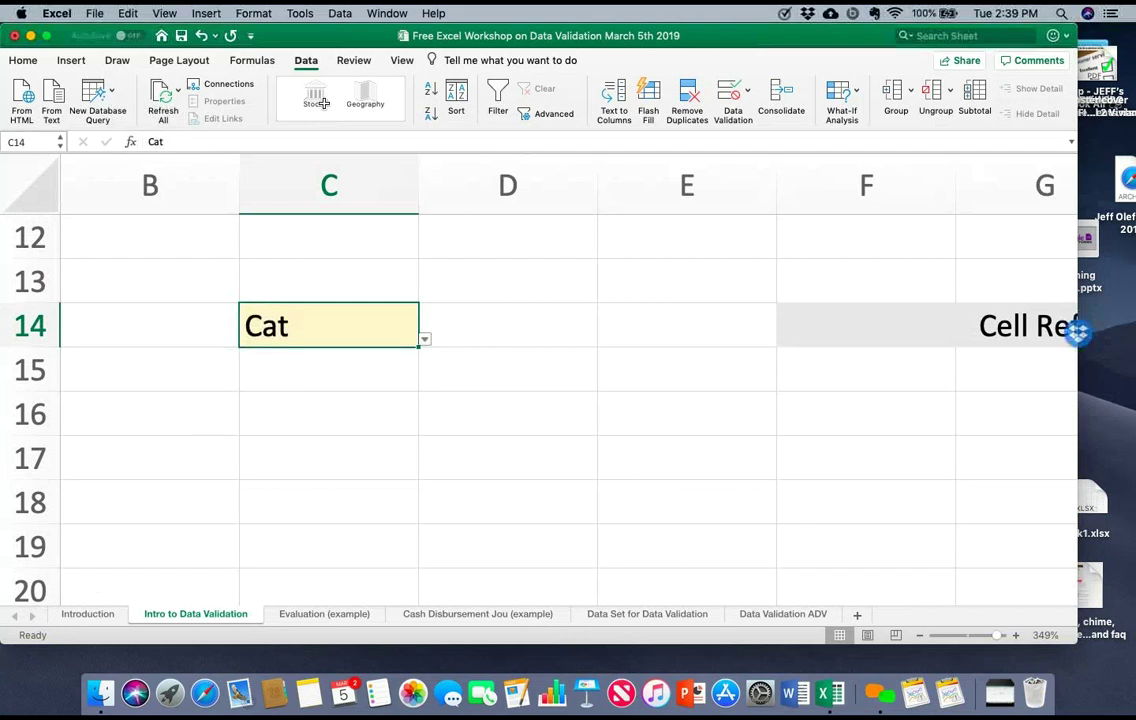
pyautogui.hotkey('alt', 'Down')
pyautogui.press('Down')
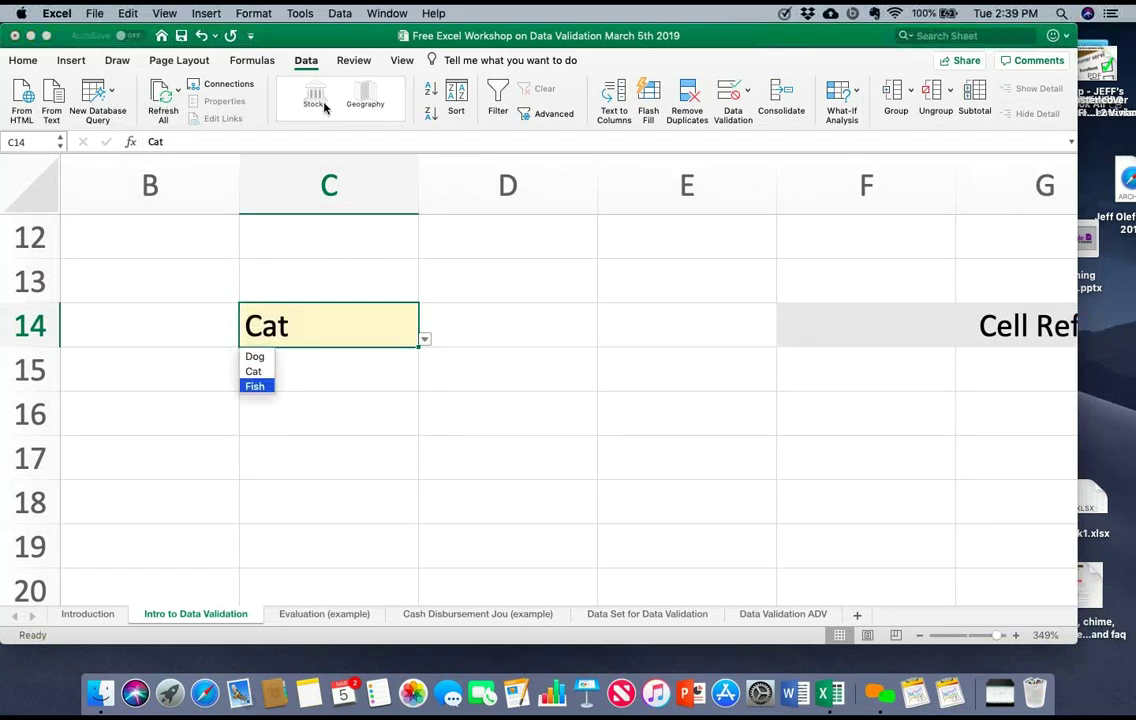
pyautogui.press('Return')
pyautogui.press('Down')
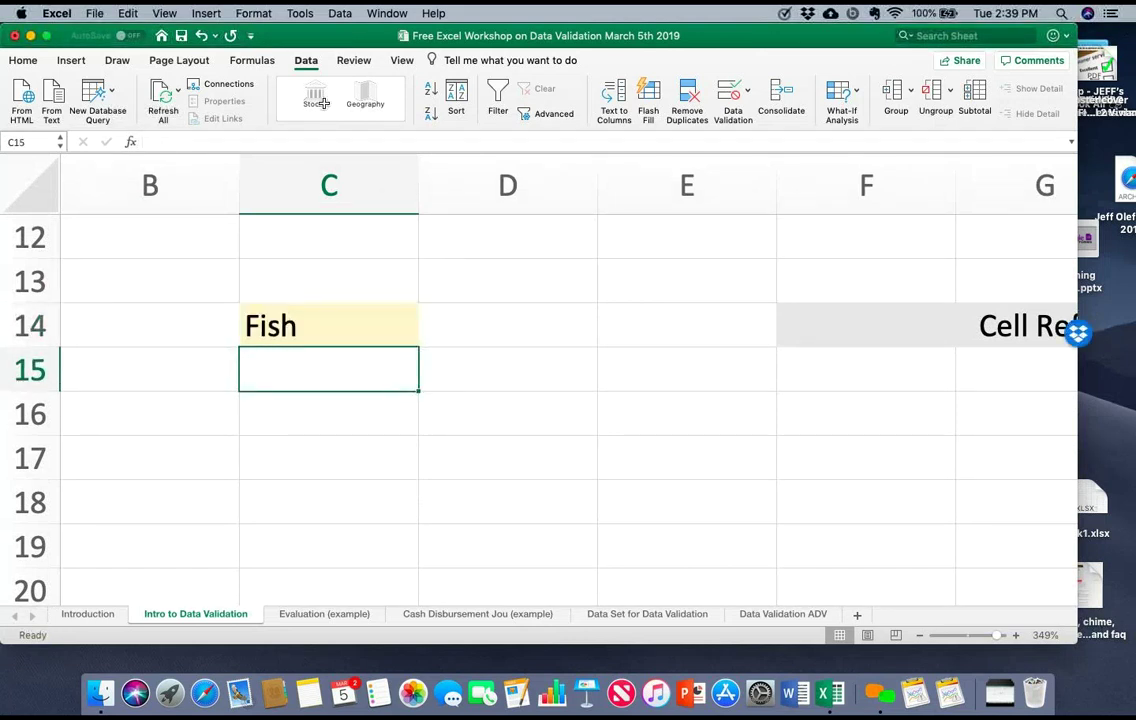
# Step: Clear C14, enter Dog manually instead of picking it from the list, and clear the cell again
pyautogui.press('Up')
pyautogui.press('Delete')
pyautogui.write('F')
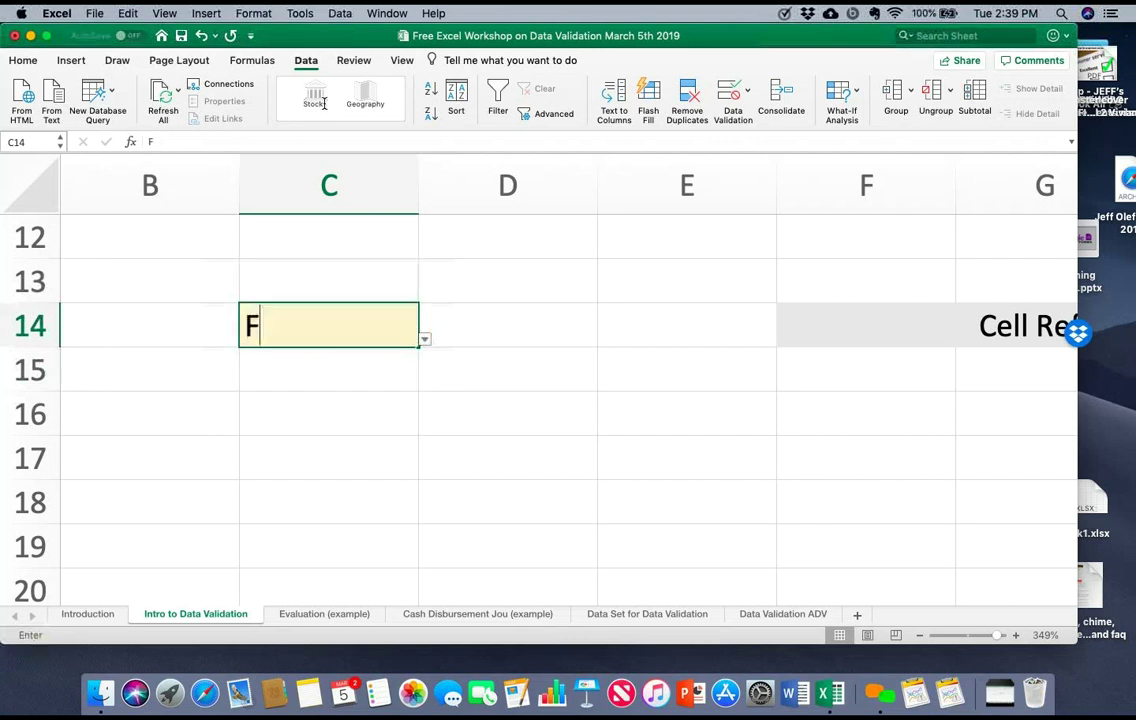
pyautogui.press('BackSpace')
pyautogui.write('Dog')
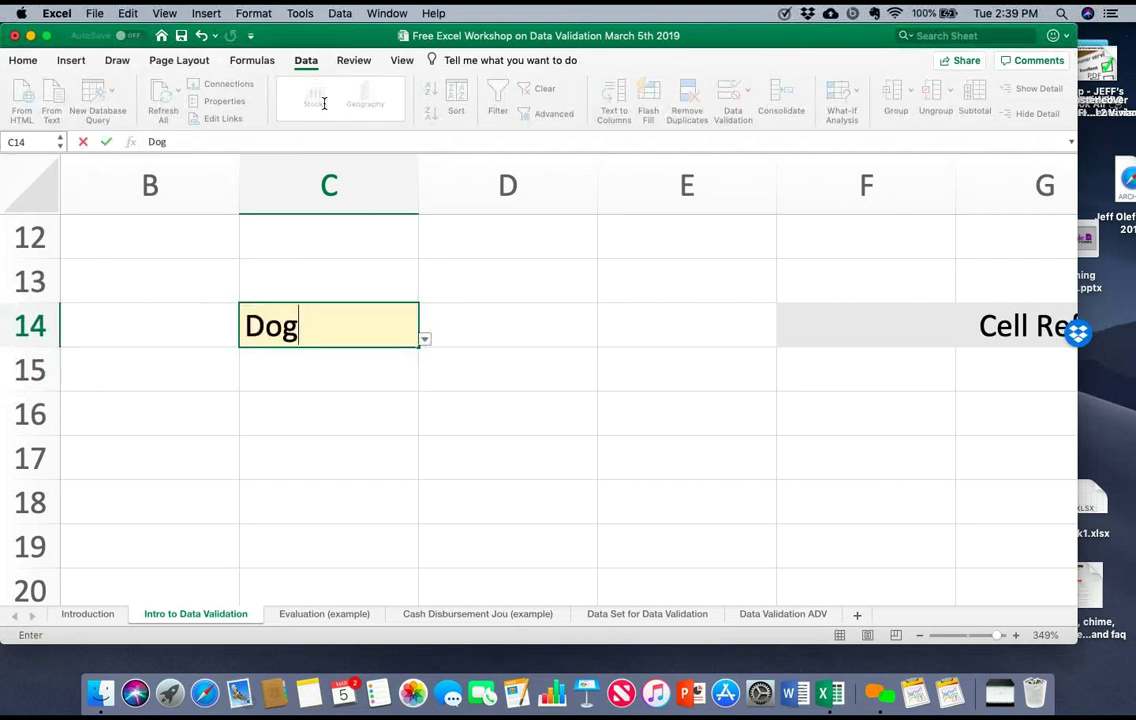
pyautogui.press('Return')
pyautogui.press('Up')
pyautogui.press('Delete')
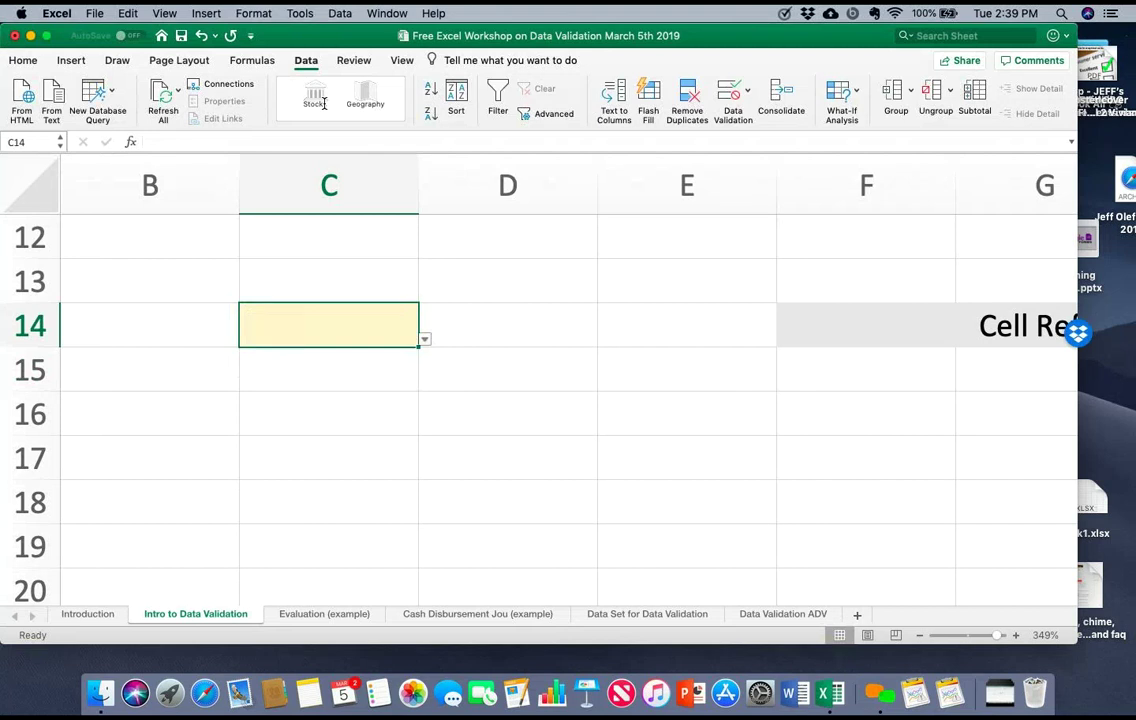
# Step: Try to enter Bird, a value outside the list, in C14 and cancel the entry
pyautogui.write('Bird')
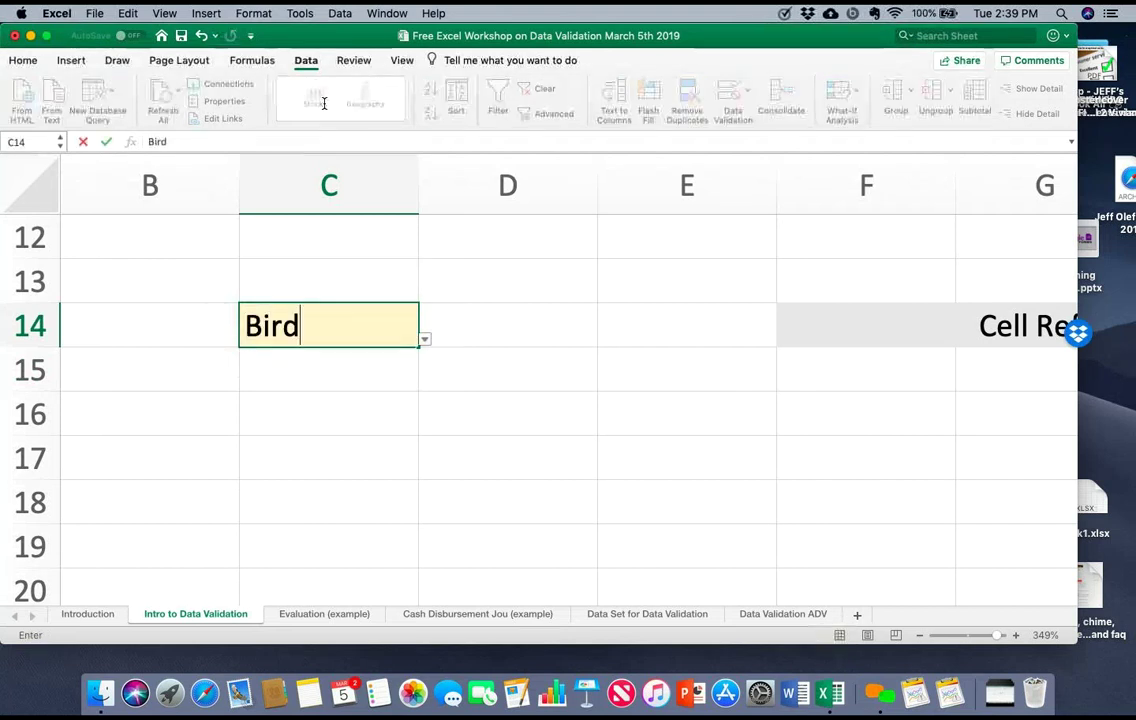
pyautogui.press('Return')
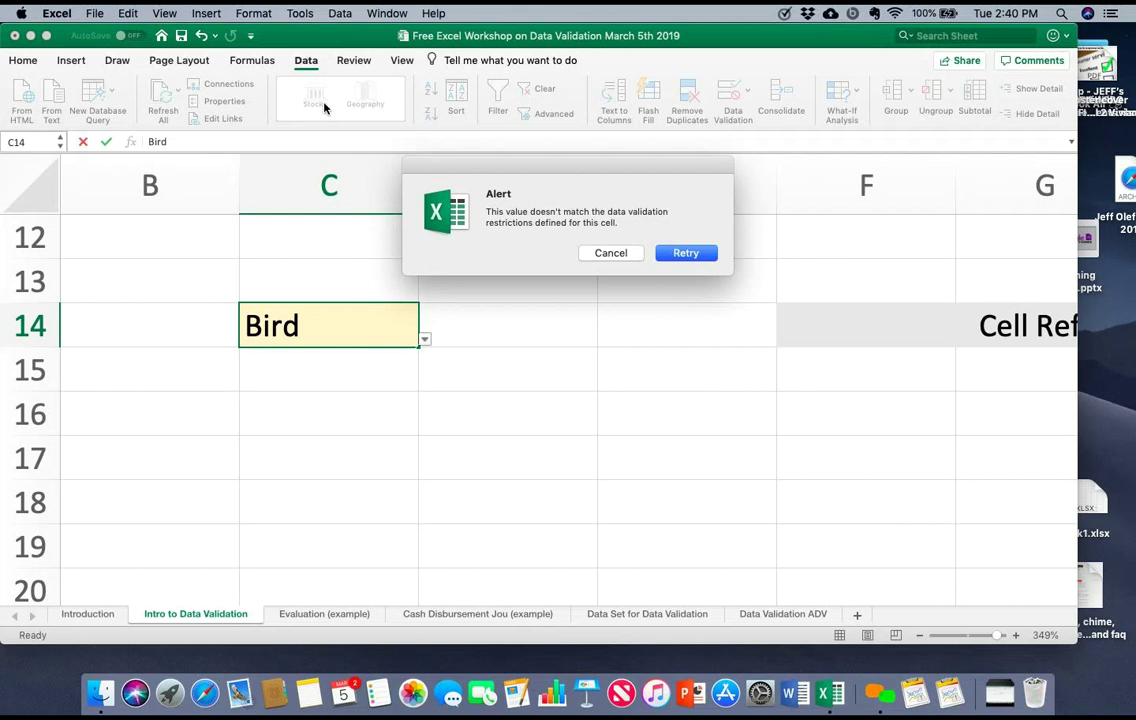
pyautogui.press('Escape')
pyautogui.press('Down')
pyautogui.press('Right')
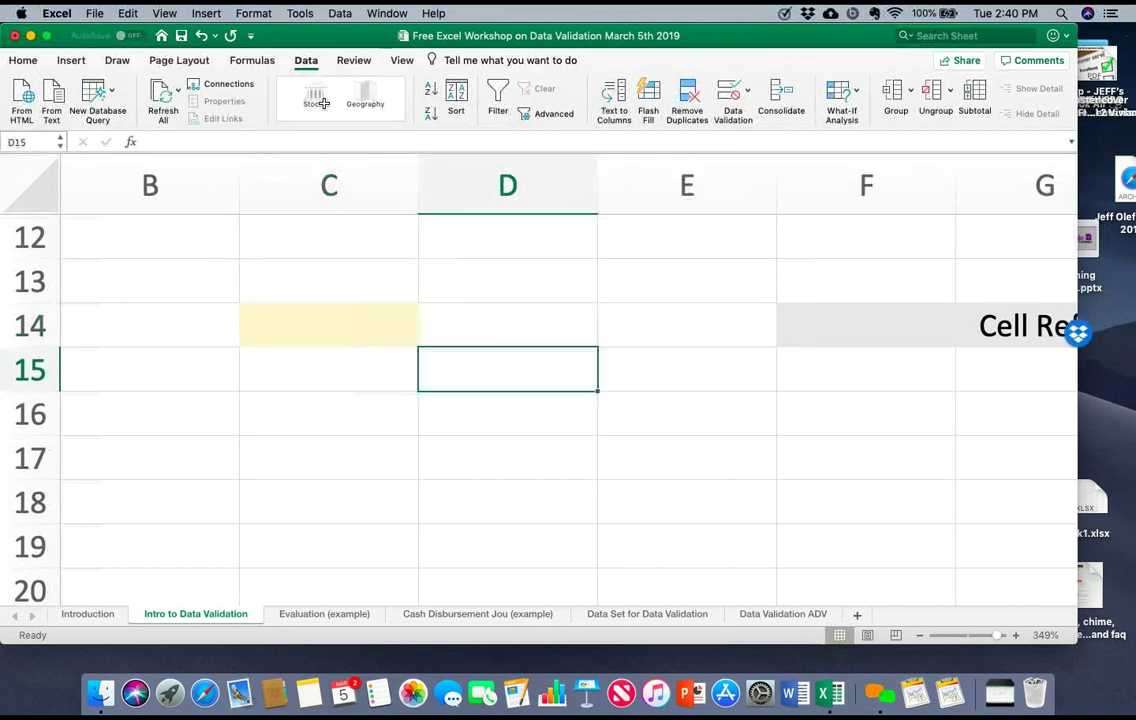
# Step: Fill cell C14 down through C18 to copy its drop-down list and shading
pyautogui.press('Up')
pyautogui.press('Left')
pyautogui.scroll(-2, 324, 103)
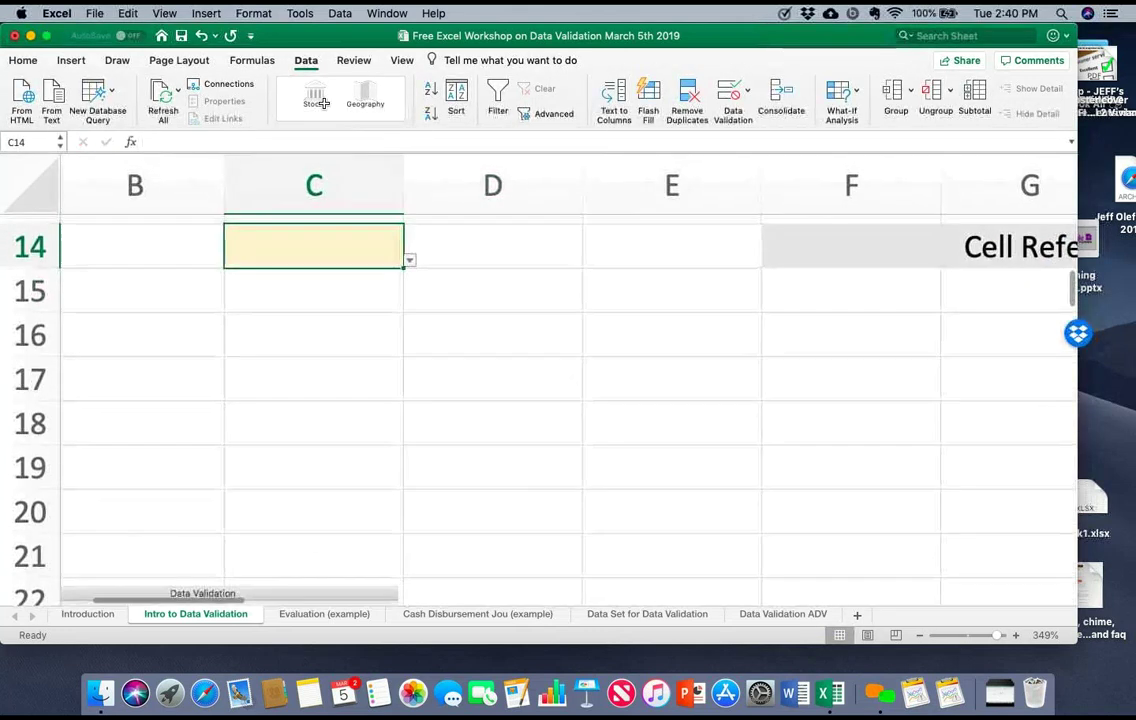
pyautogui.hscroll(-1, 324, 103)
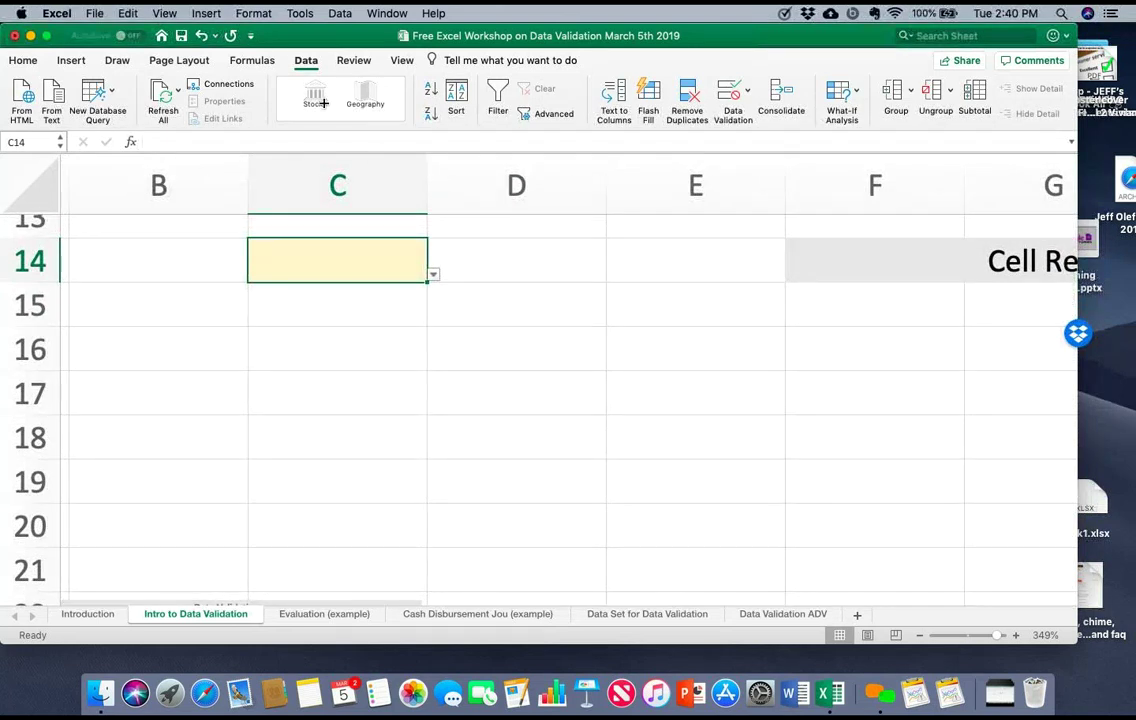
pyautogui.moveTo(427, 282); pyautogui.dragTo(427, 458)
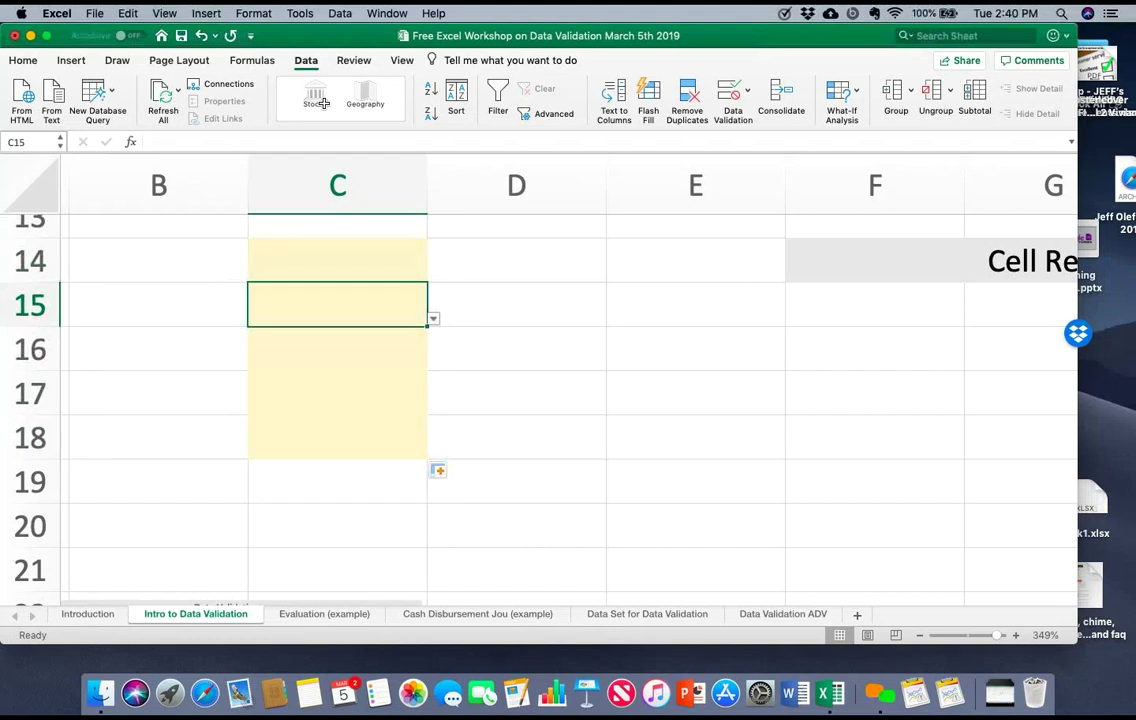
# Step: Choose Fish in C15 and Dog in C14 from their drop-down lists
pyautogui.hotkey('alt', 'Down')
pyautogui.press('Down')
pyautogui.press('Down')
pyautogui.press('Down')
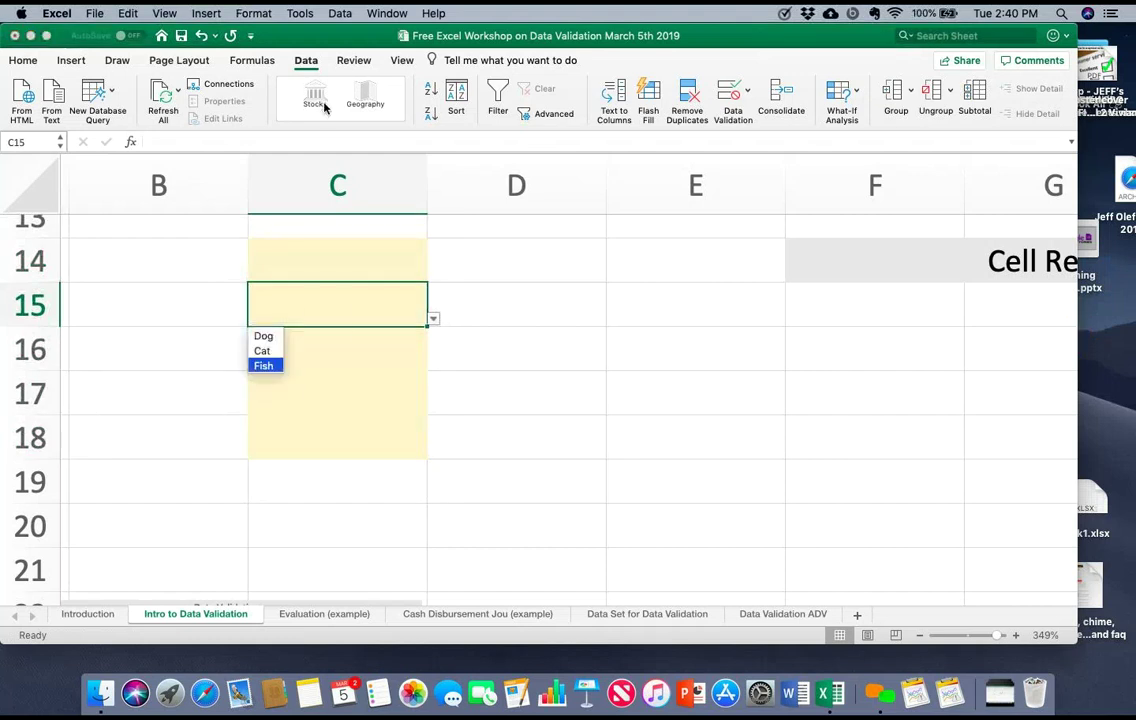
pyautogui.press('Return')
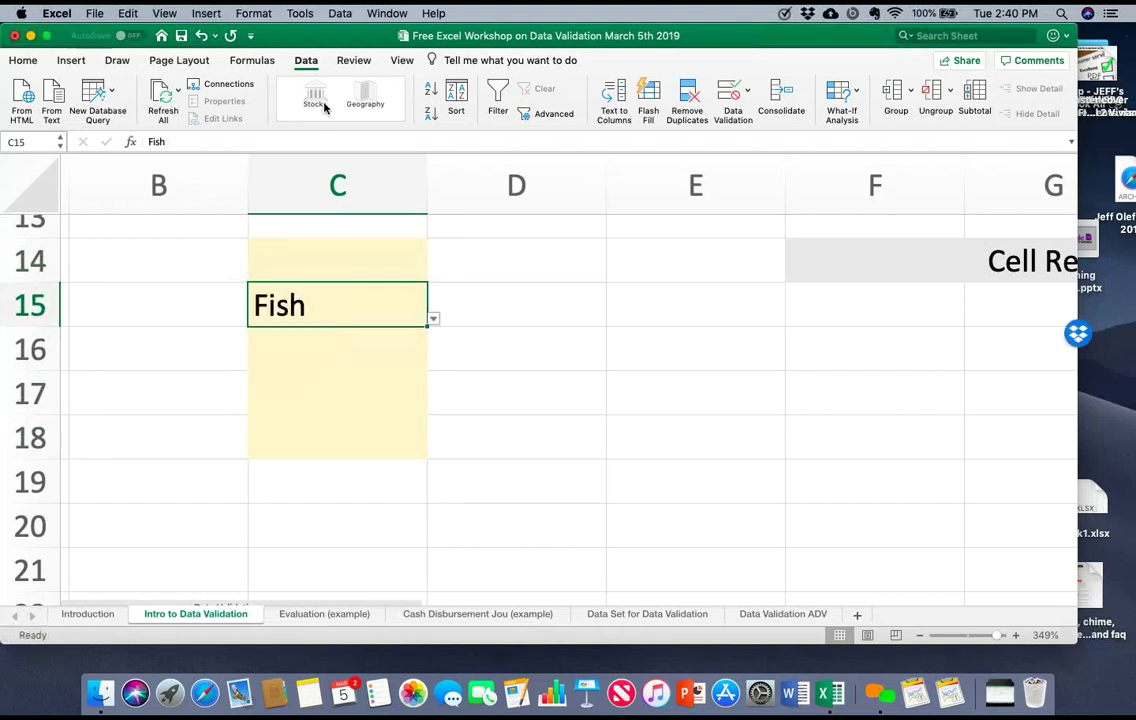
pyautogui.press('Up')
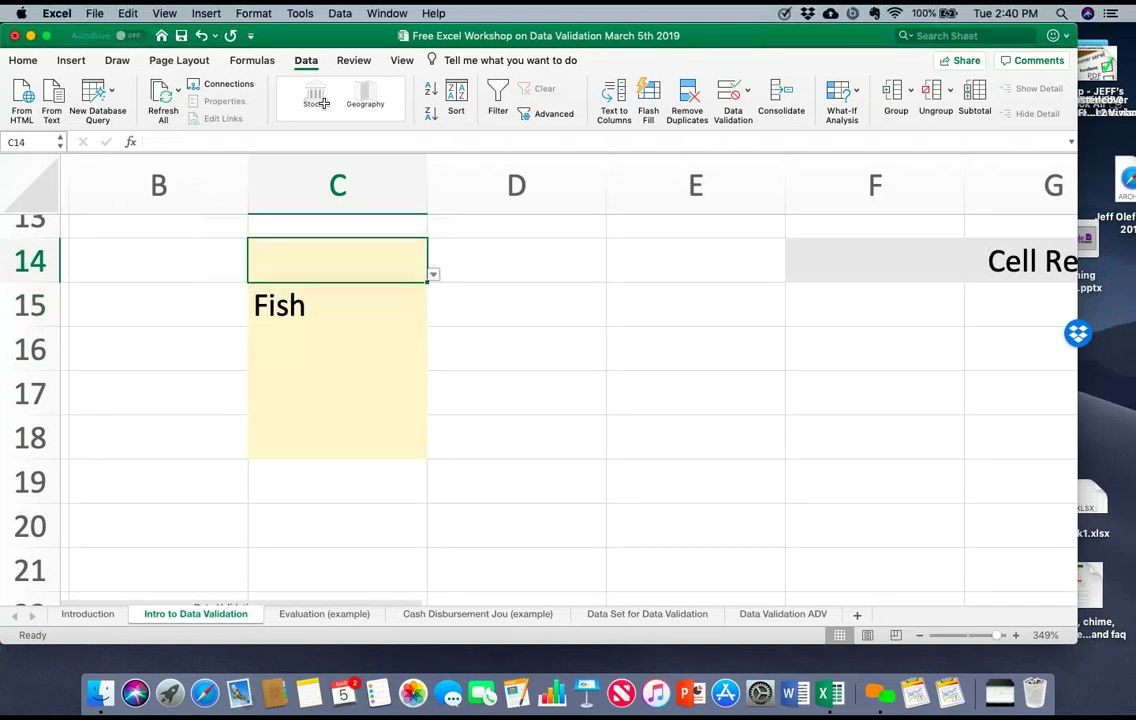
pyautogui.hotkey('alt', 'Down')
pyautogui.press('Down')
pyautogui.press('Return')
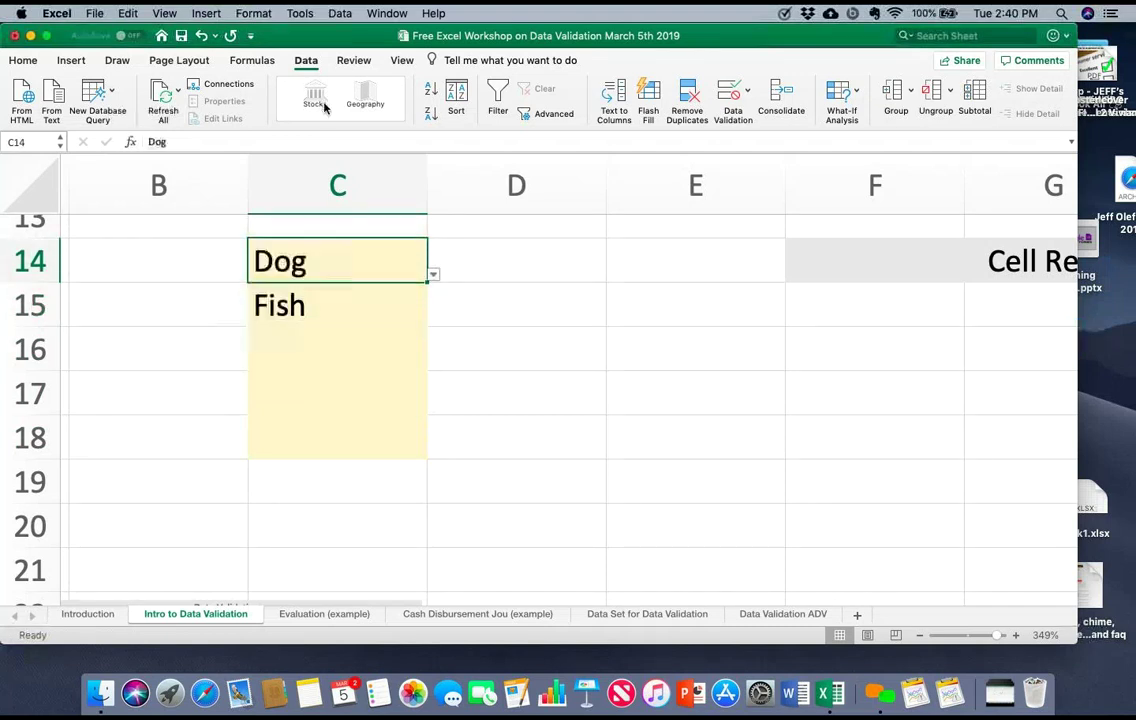
# Step: Clear the choices in C14 and C15
pyautogui.press('Delete')
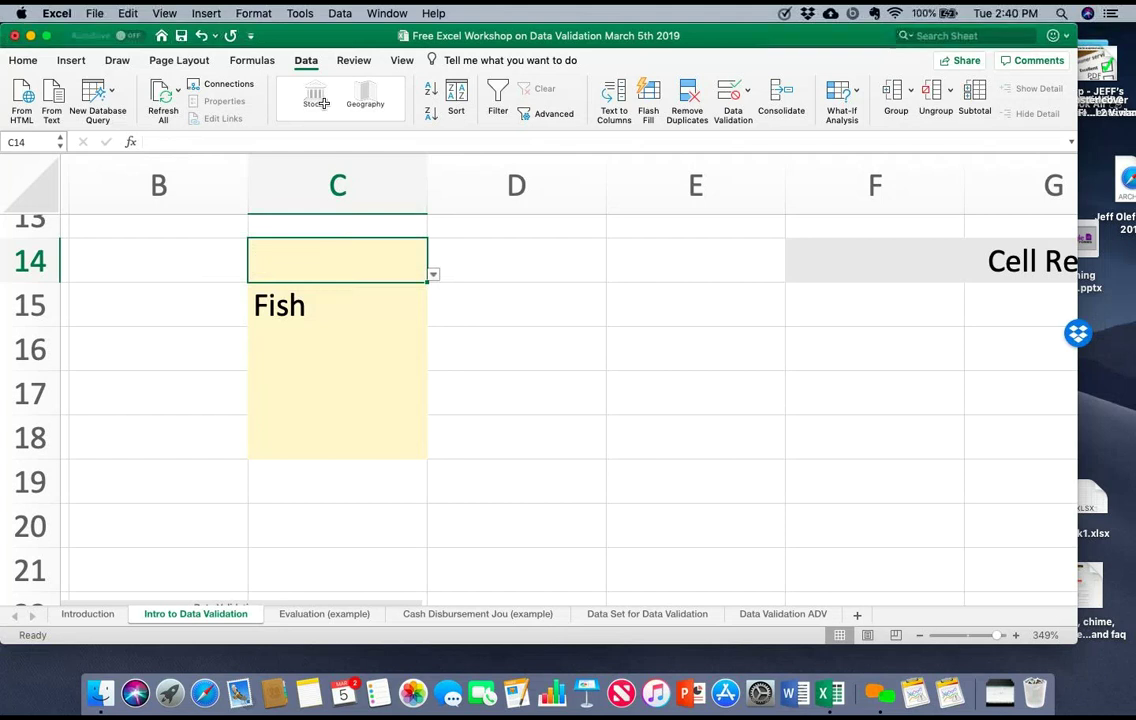
pyautogui.press('Down')
pyautogui.press('Delete')
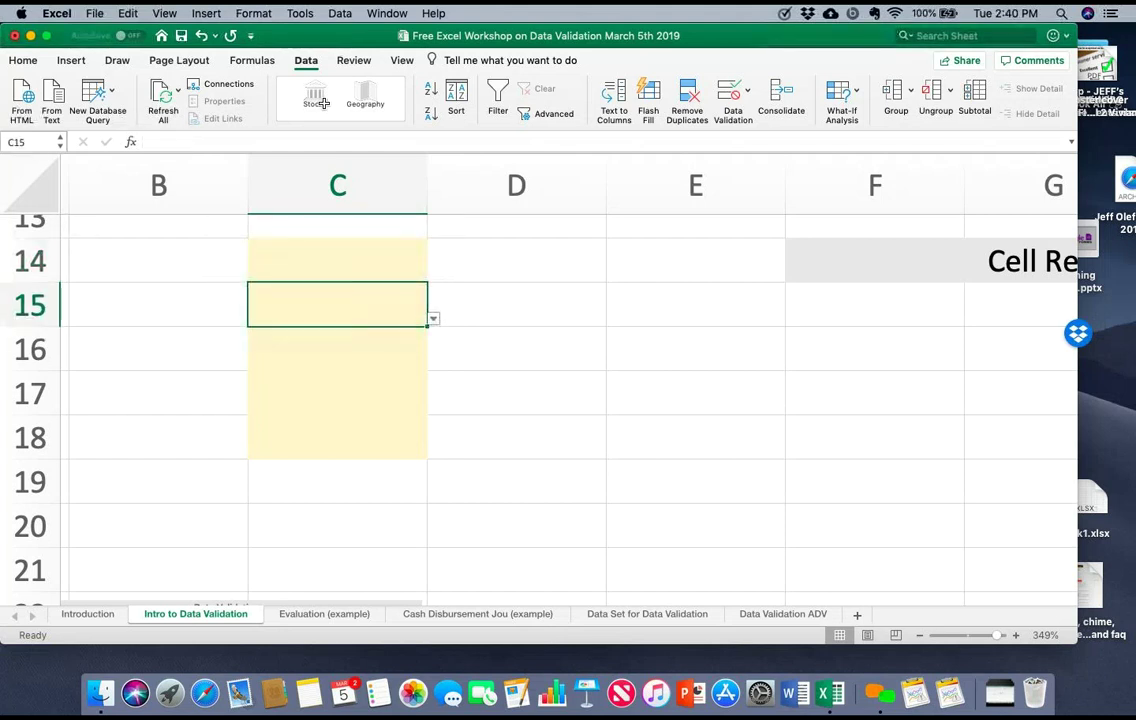
# Step: Choose Dog from the drop-down list in C14 and fill the cell down through C18
pyautogui.press('Up')
pyautogui.hotkey('alt', 'Down')
pyautogui.press('Down')
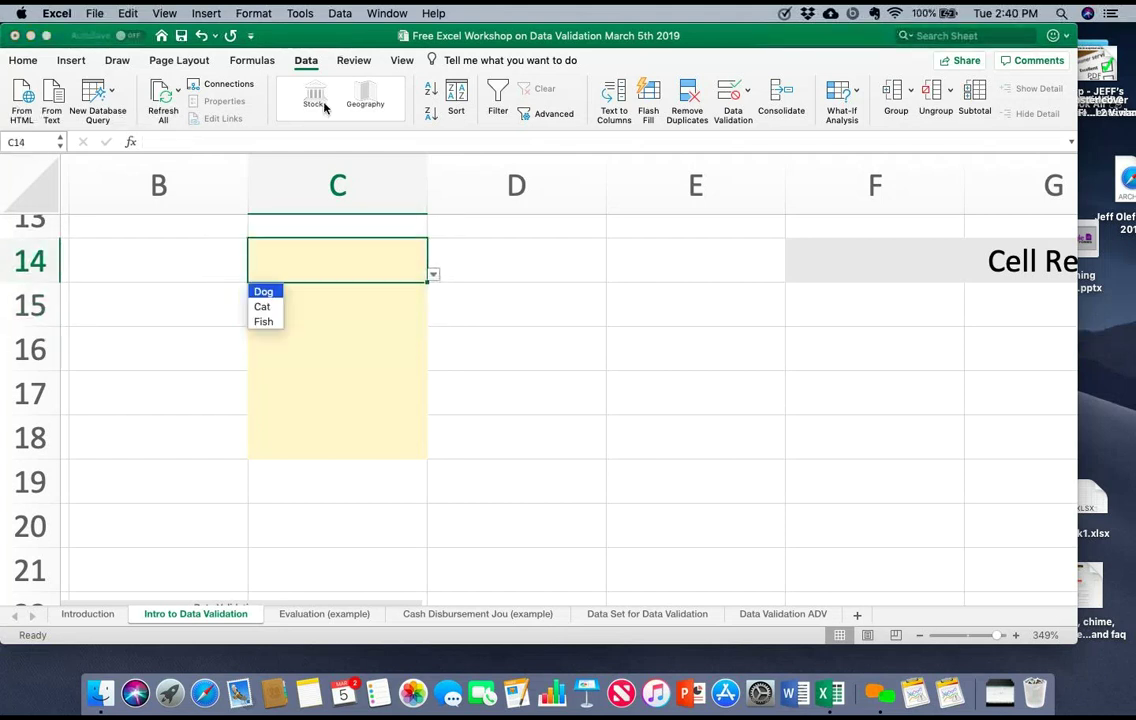
pyautogui.press('Return')
pyautogui.press('Down')
pyautogui.press('Down')
pyautogui.press('Right')
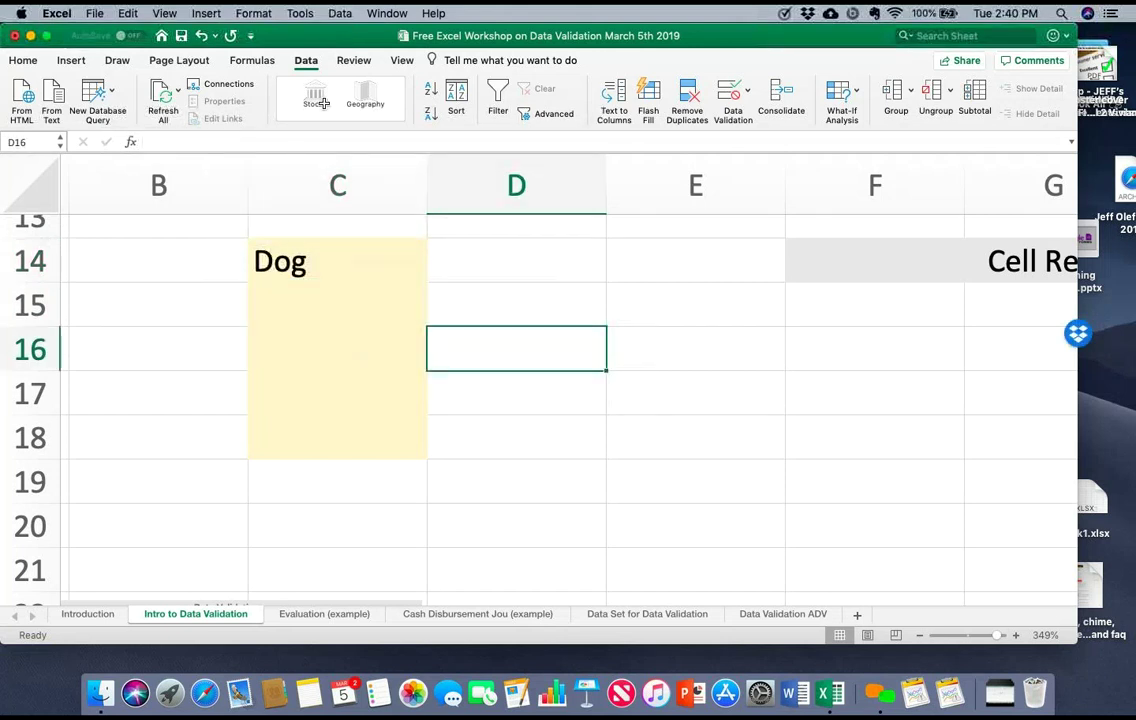
pyautogui.press('Up')
pyautogui.press('Up')
pyautogui.press('Left')
pyautogui.moveTo(427, 282); pyautogui.dragTo(426, 460)
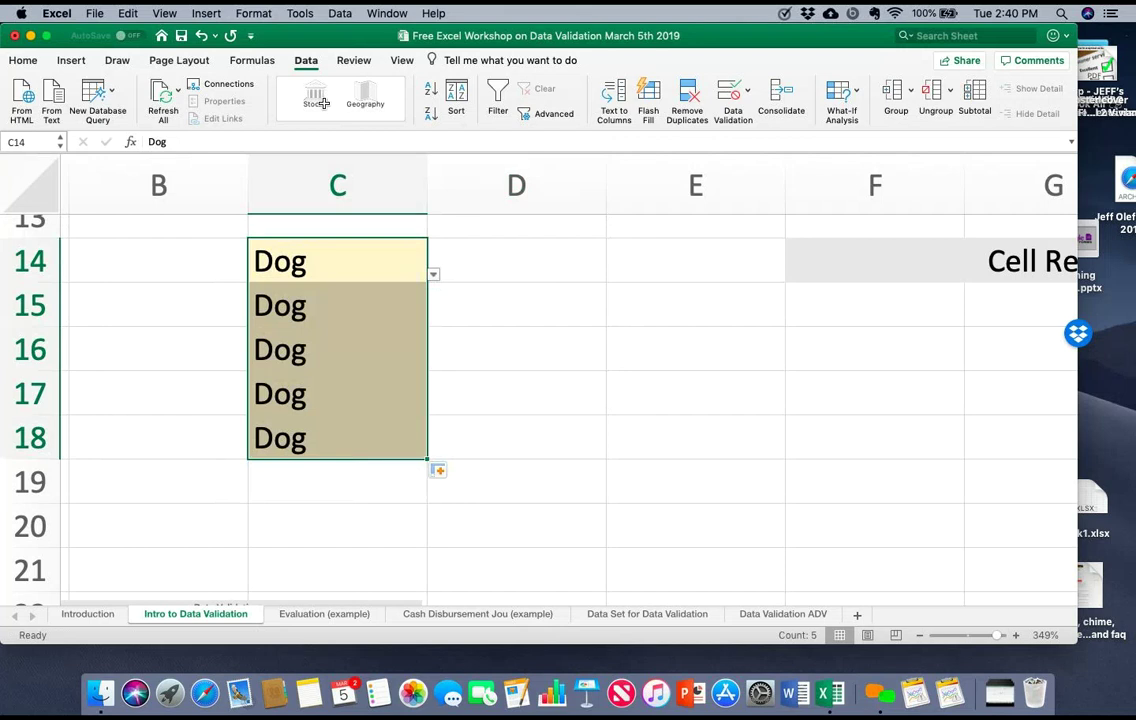
# Step: Clear the contents of cells C15 through C18 and of C14
pyautogui.press('Down')
pyautogui.press('Delete')
pyautogui.press('Down')
pyautogui.press('Delete')
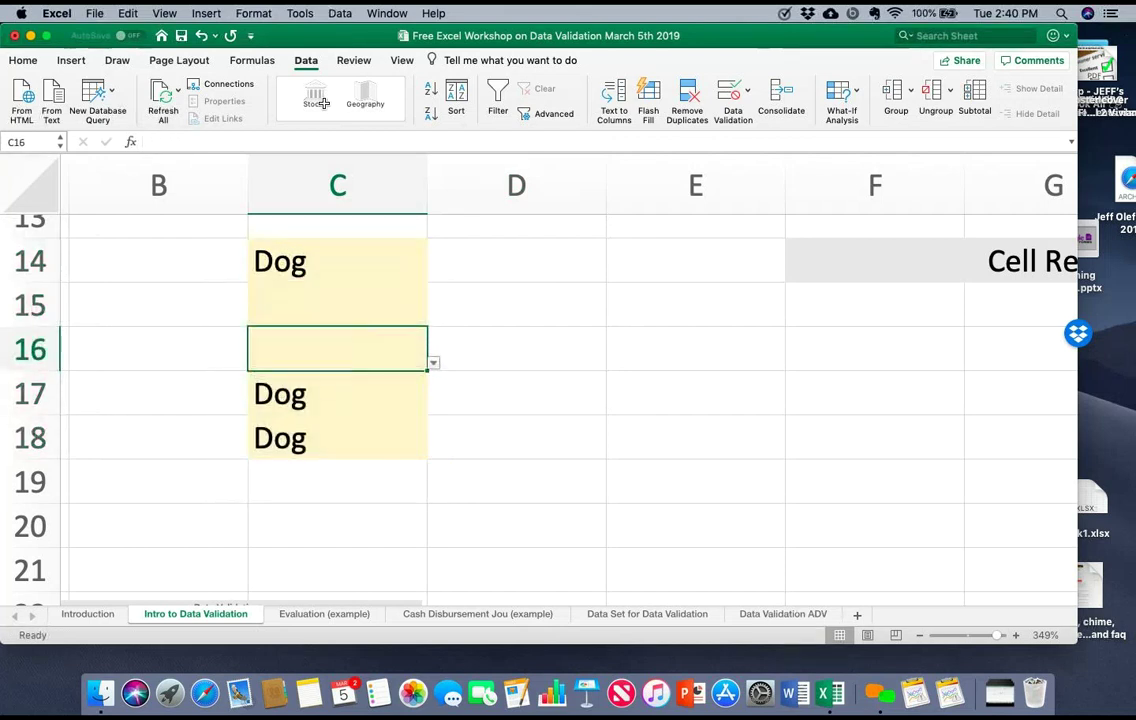
pyautogui.press('Down')
pyautogui.press('Delete')
pyautogui.press('Down')
pyautogui.press('Delete')
pyautogui.press('Up')
pyautogui.press('Up')
pyautogui.press('Up')
pyautogui.press('Up')
pyautogui.press('Delete')
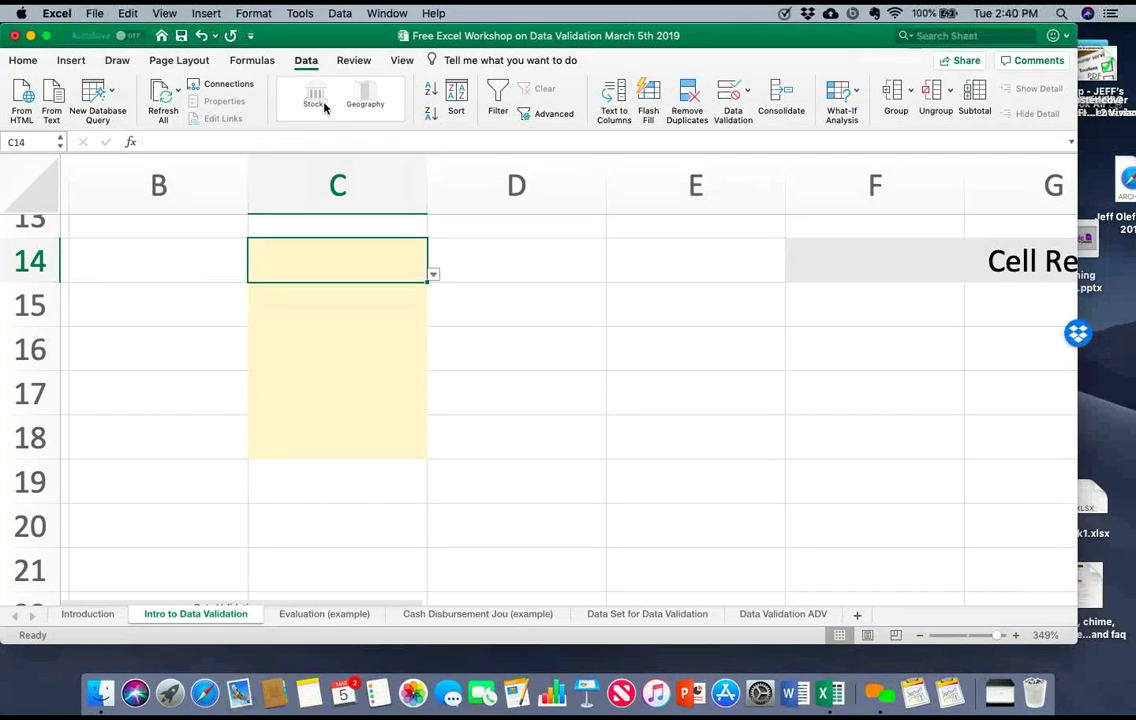
# Step: Add Bird as a fourth item to the data validation list source of C14, after Fish
pyautogui.press('Down')
pyautogui.press('Return')
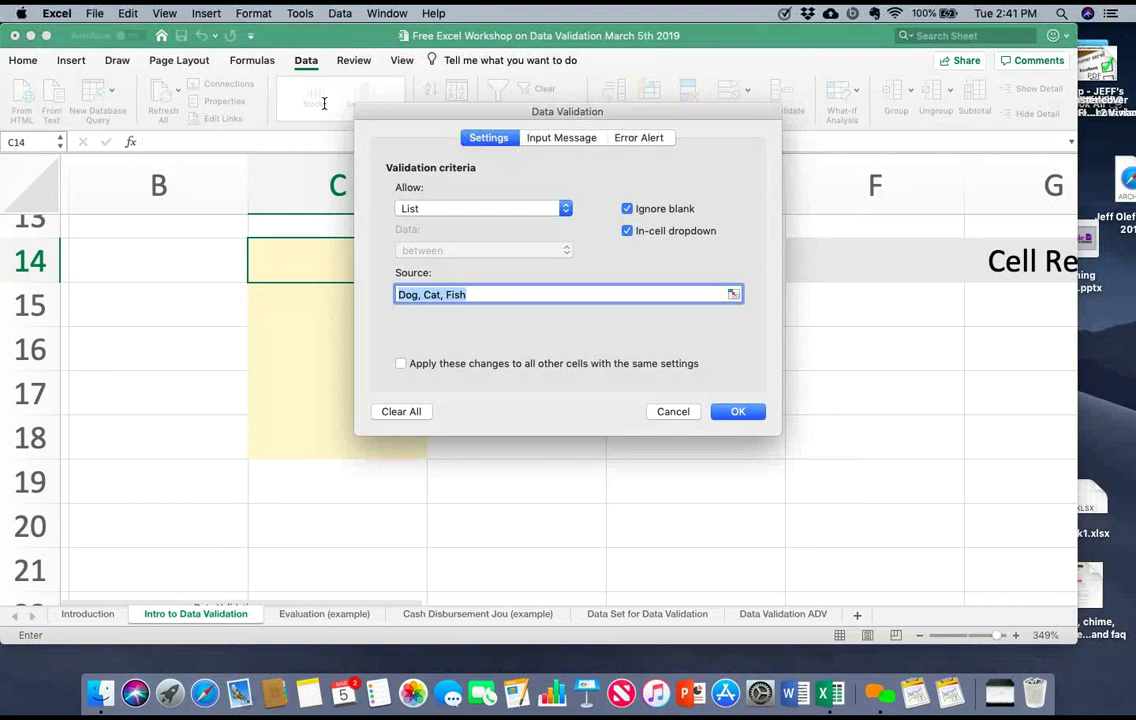
pyautogui.press('Right')
pyautogui.write(', Go')
pyautogui.press('BackSpace')
pyautogui.press('BackSpace')
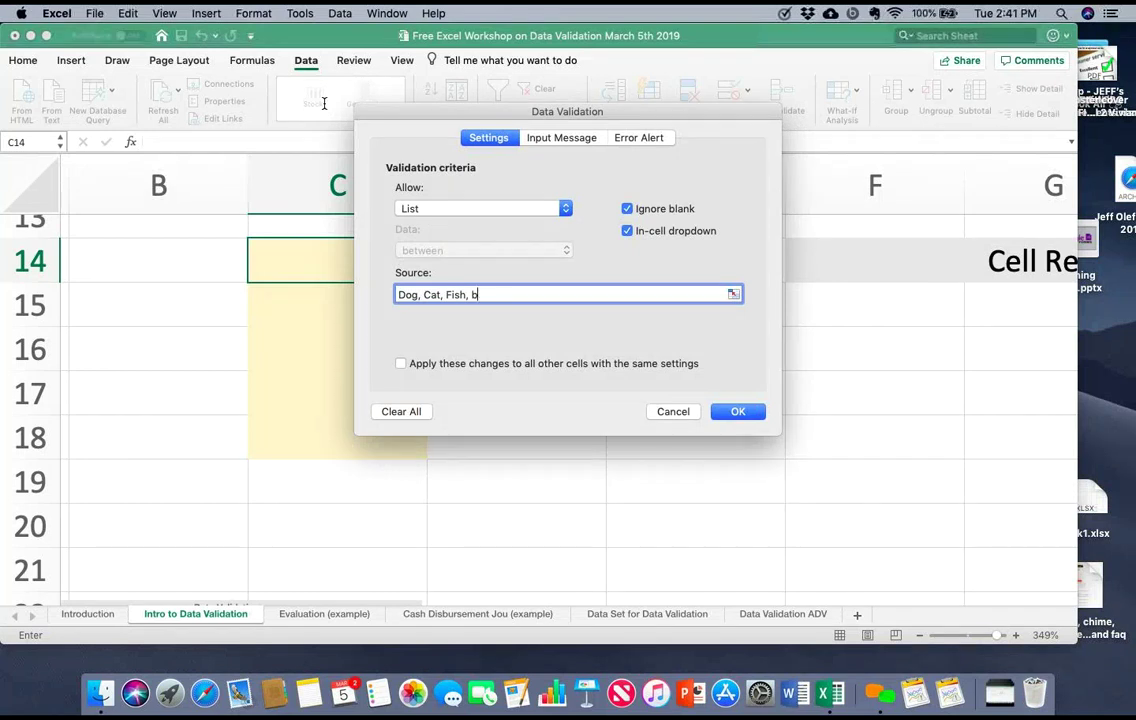
pyautogui.write('Bord')
pyautogui.press('BackSpace')
pyautogui.press('BackSpace')
pyautogui.press('BackSpace')
pyautogui.write('ird')
pyautogui.press('Return')
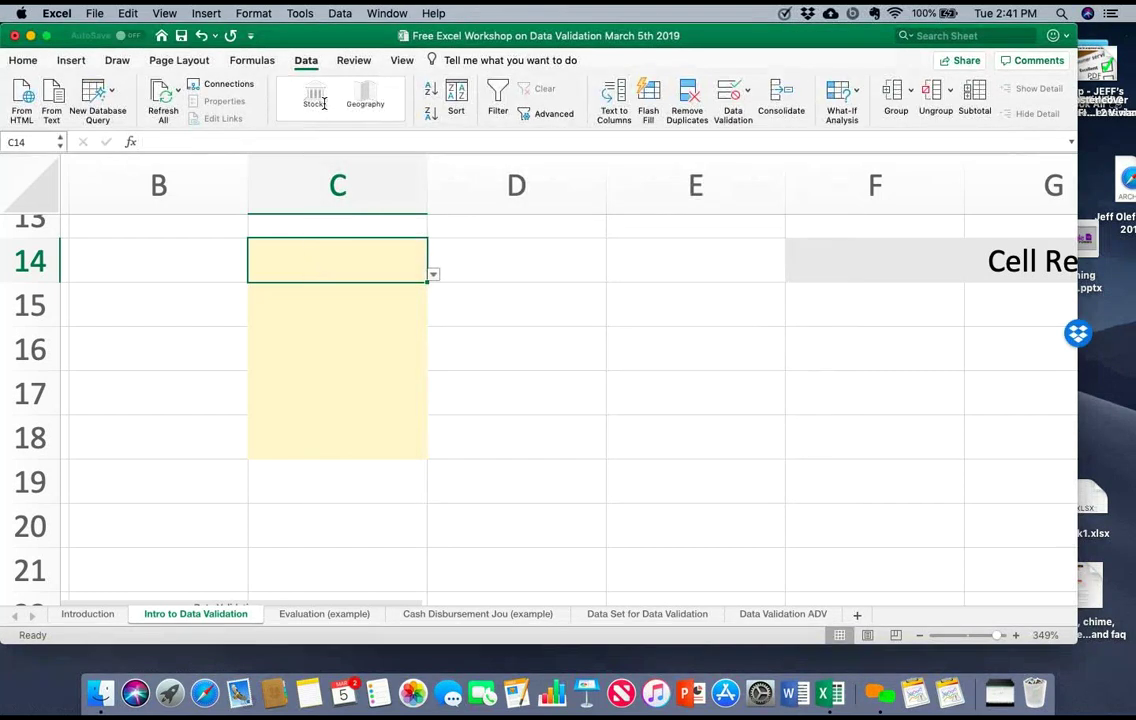
# Step: Choose Dog from the extended drop-down list in C14 and reopen the list to review its options
pyautogui.hotkey('alt', 'Down')
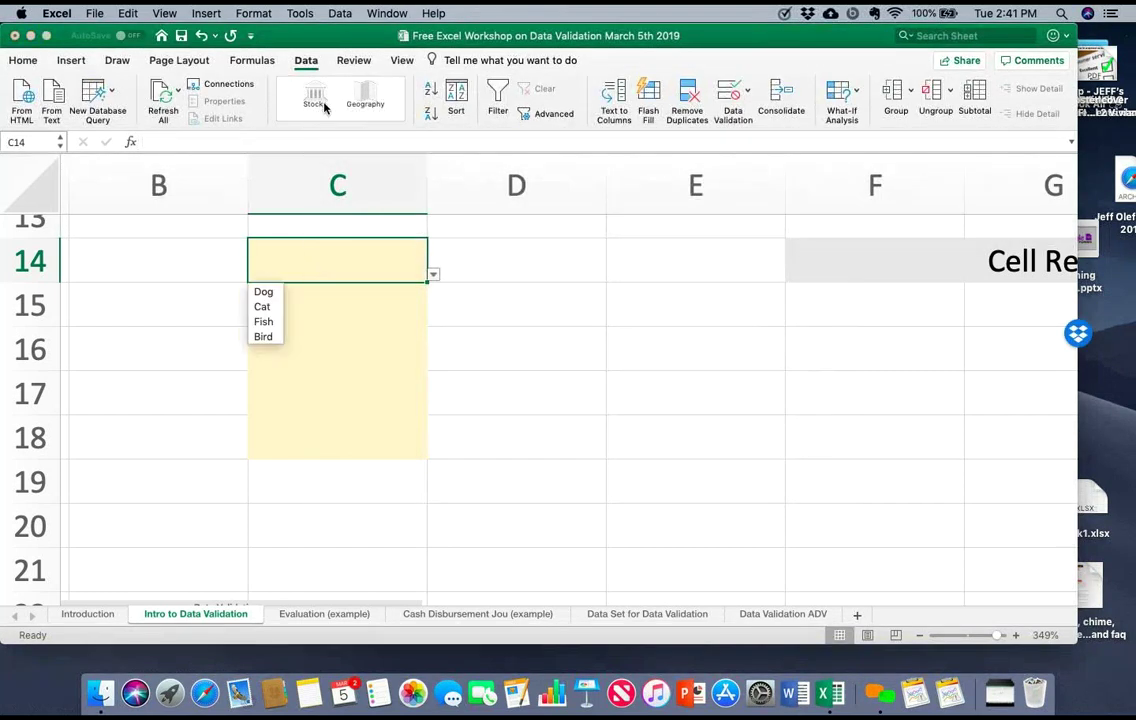
pyautogui.press('Down')
pyautogui.press('Return')
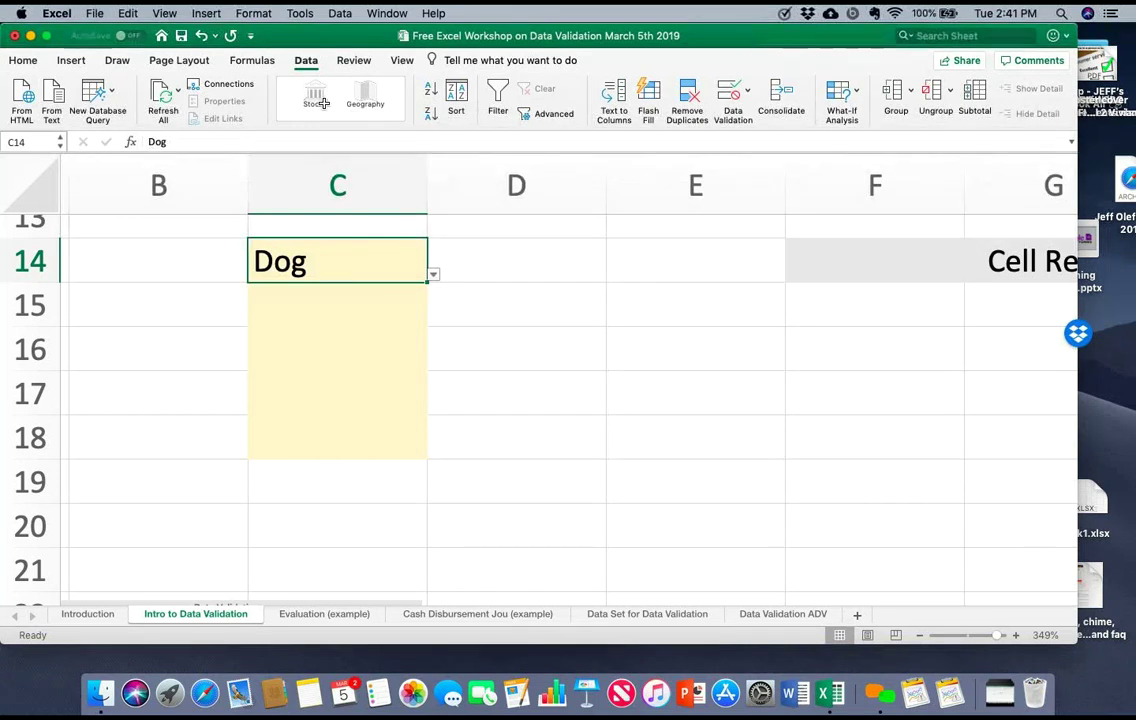
pyautogui.hotkey('alt', 'Down')
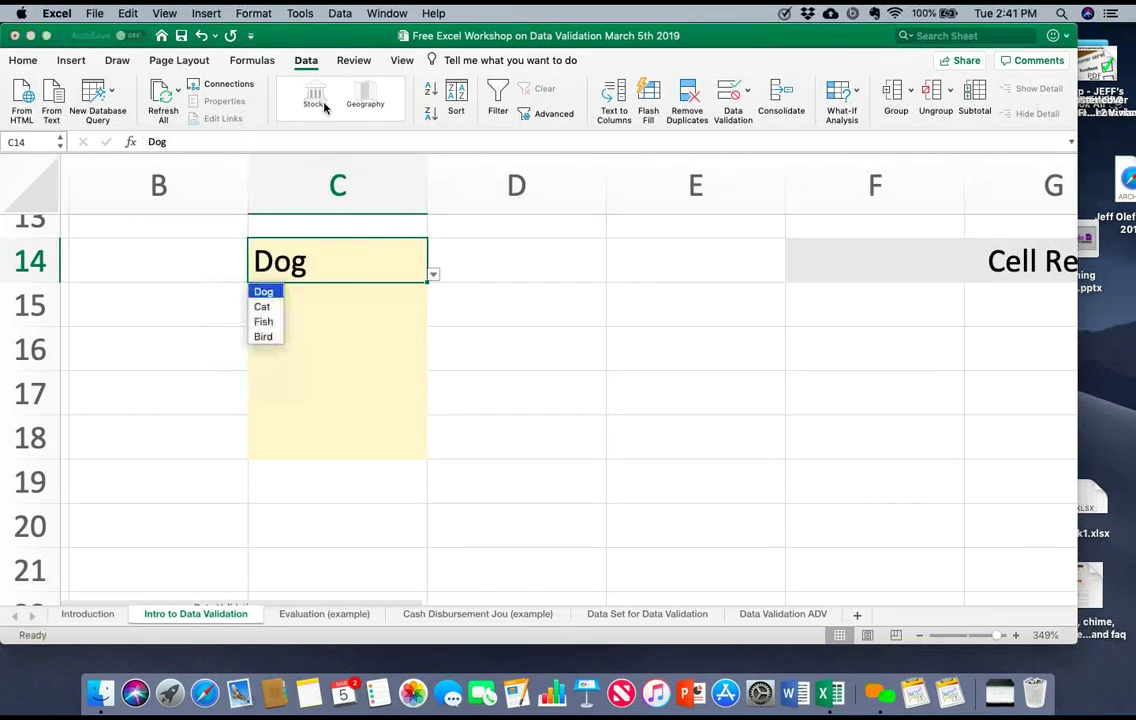
pyautogui.press('Escape')
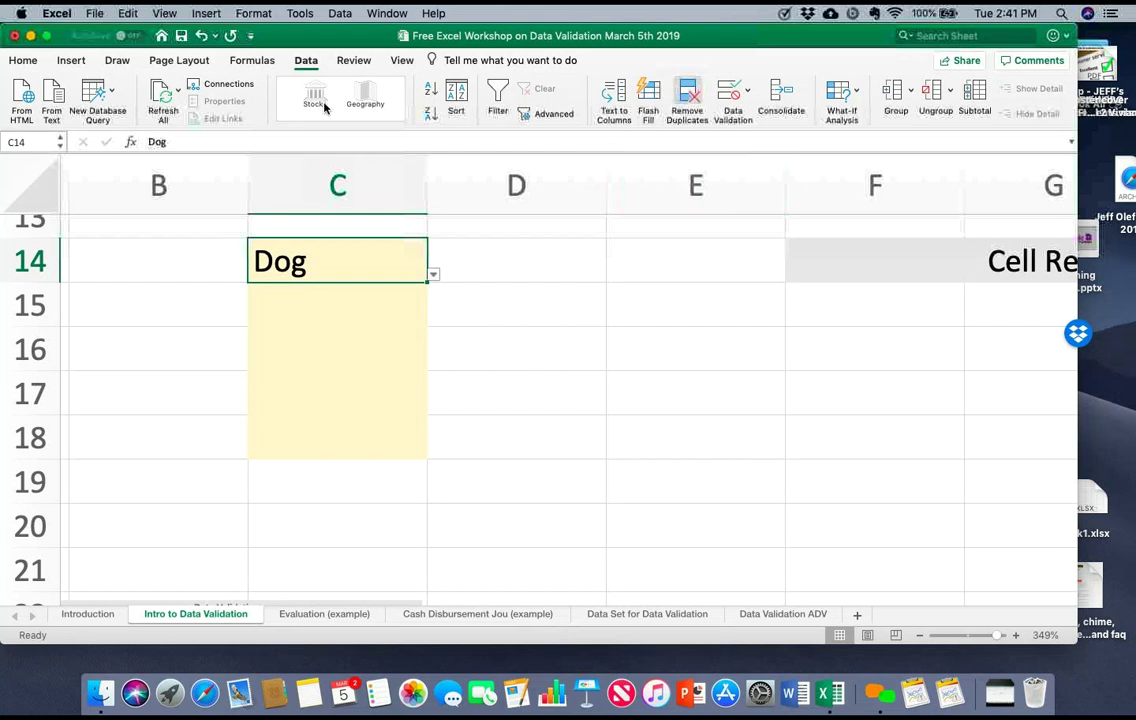
pyautogui.click(747, 90)
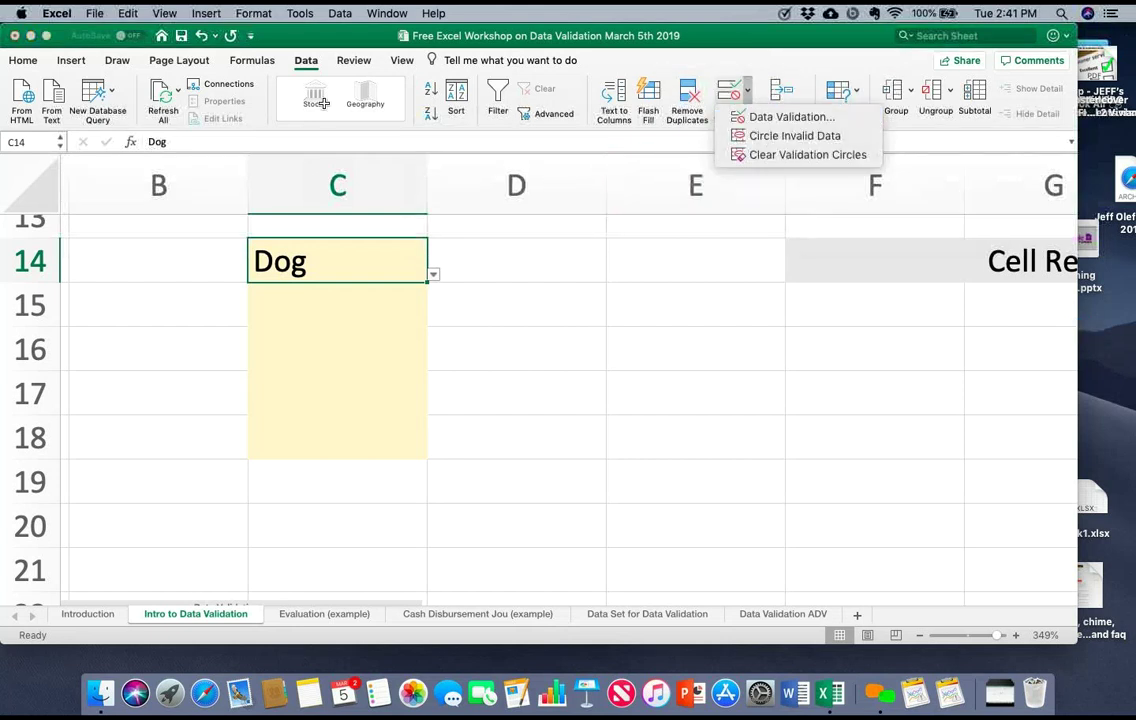
pyautogui.press('Escape')
pyautogui.hotkey('alt', 'Down')
pyautogui.press('Escape')
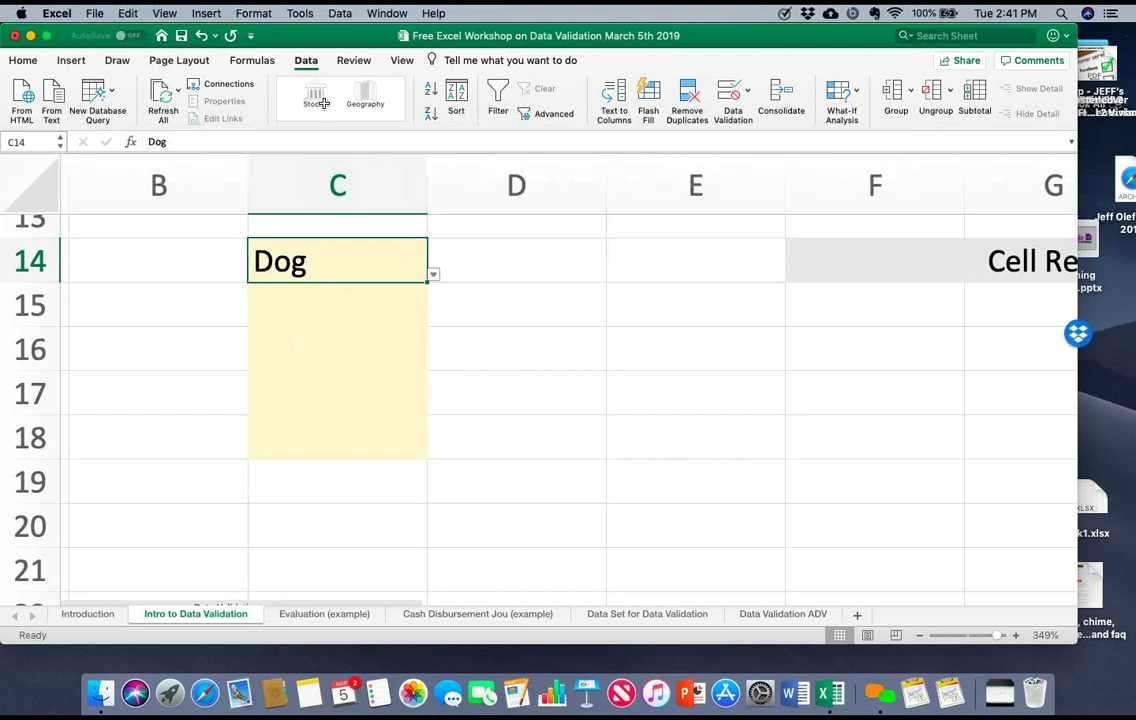
# Step: Clear C14 and insert -Pick- as the first item in its data validation list source, before Dog
pyautogui.press('Delete')
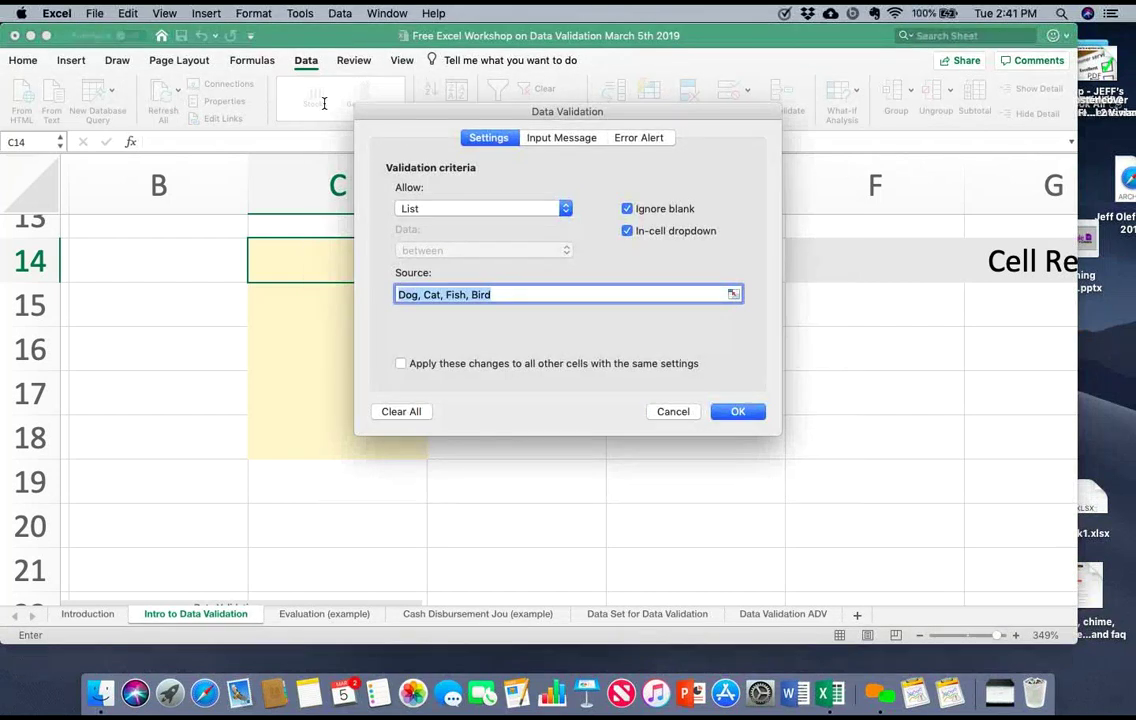
pyautogui.press('Left')
pyautogui.write('=')
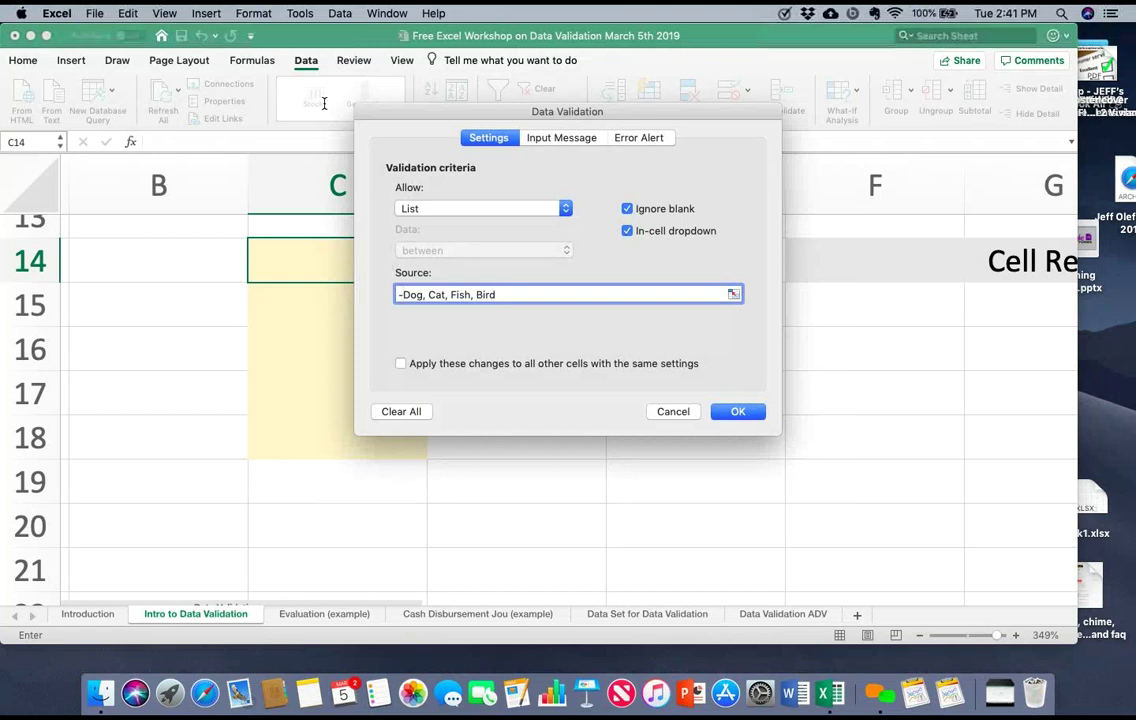
pyautogui.write('Pi')
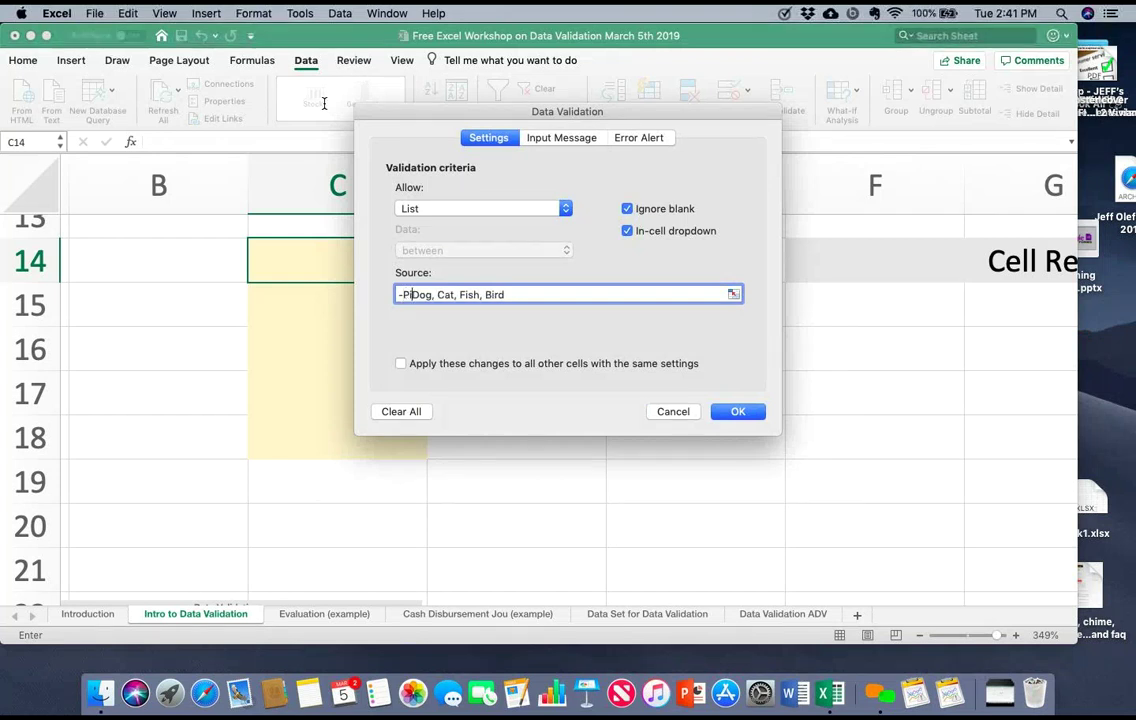
pyautogui.write('ck-')
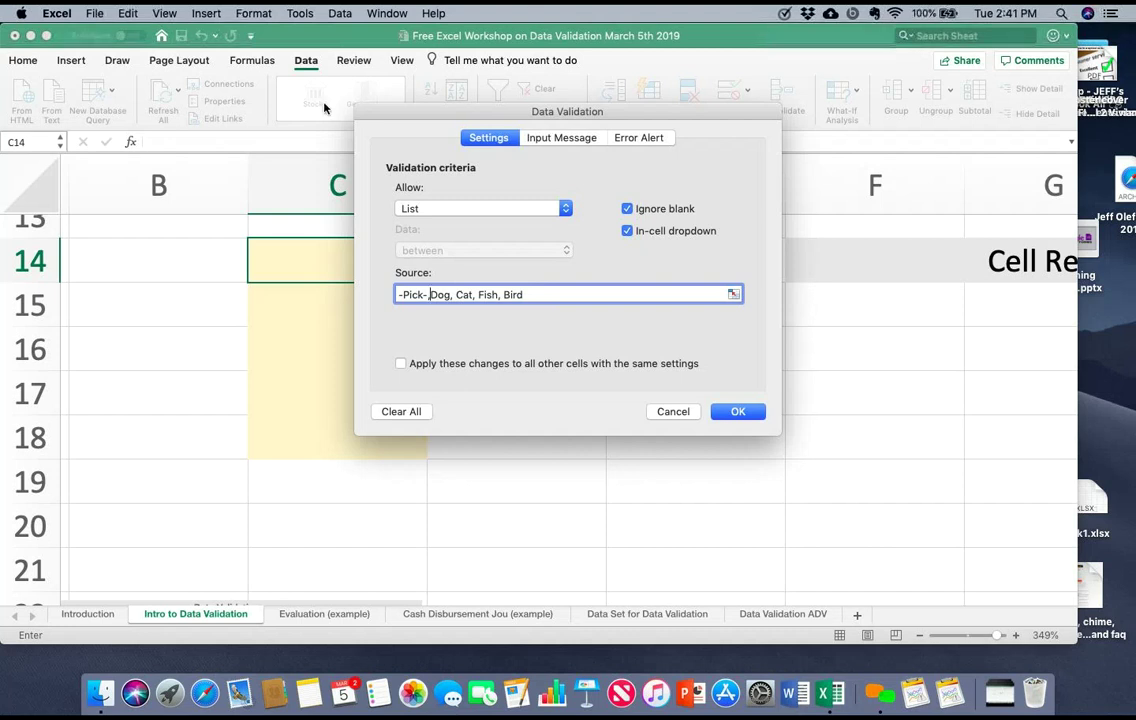
pyautogui.press('Return')
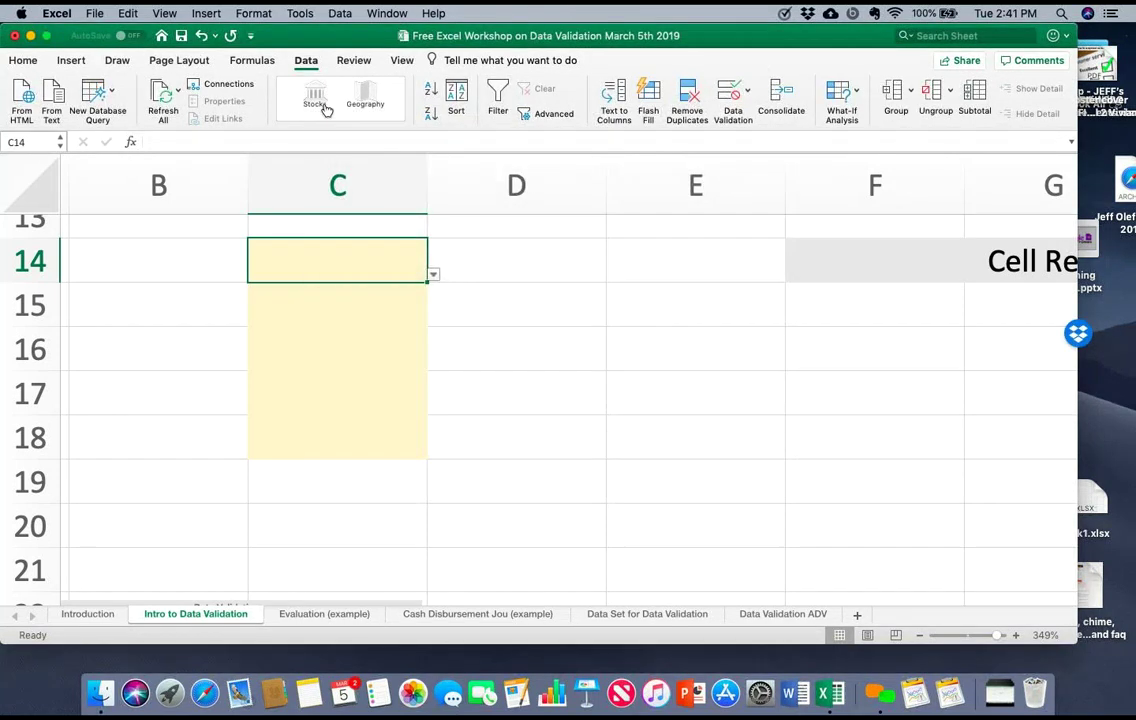
# Step: Test the drop-down list in C14 by choosing Dog and switching the choice to -Pick-
pyautogui.hotkey('alt', 'Down')
pyautogui.press('Down')
pyautogui.press('Escape')
pyautogui.hotkey('alt', 'Down')
pyautogui.press('Down')
pyautogui.press('Down')
pyautogui.press('Return')
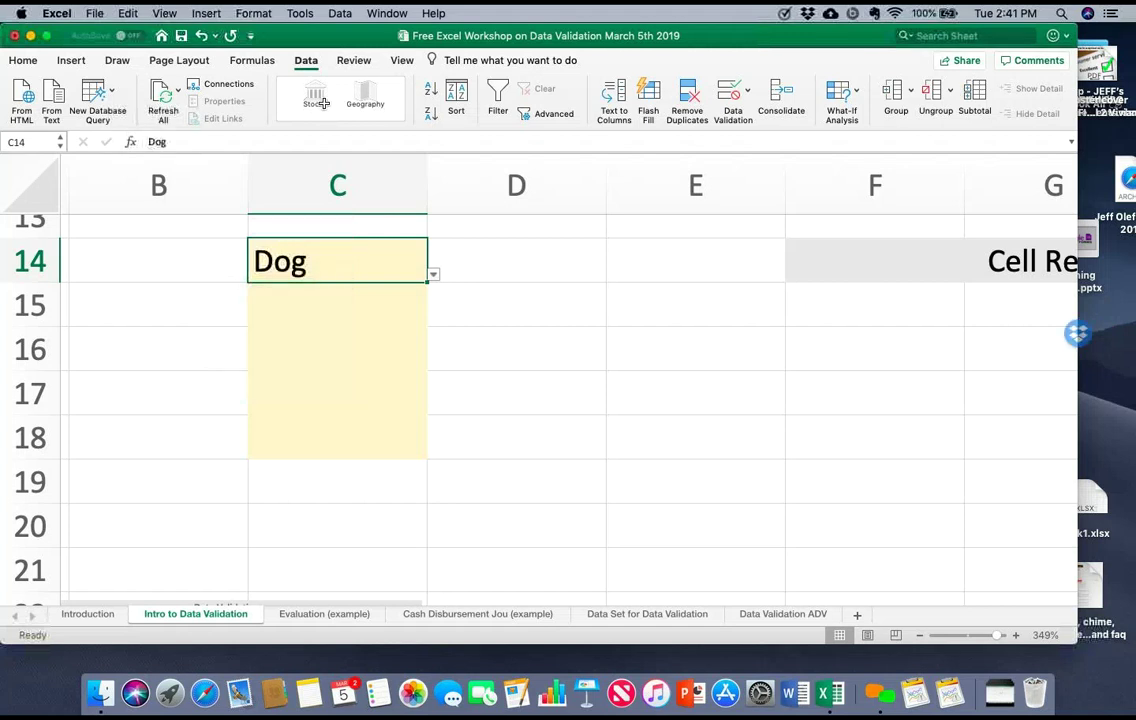
pyautogui.hotkey('alt', 'Down')
pyautogui.press('Up')
pyautogui.press('Return')
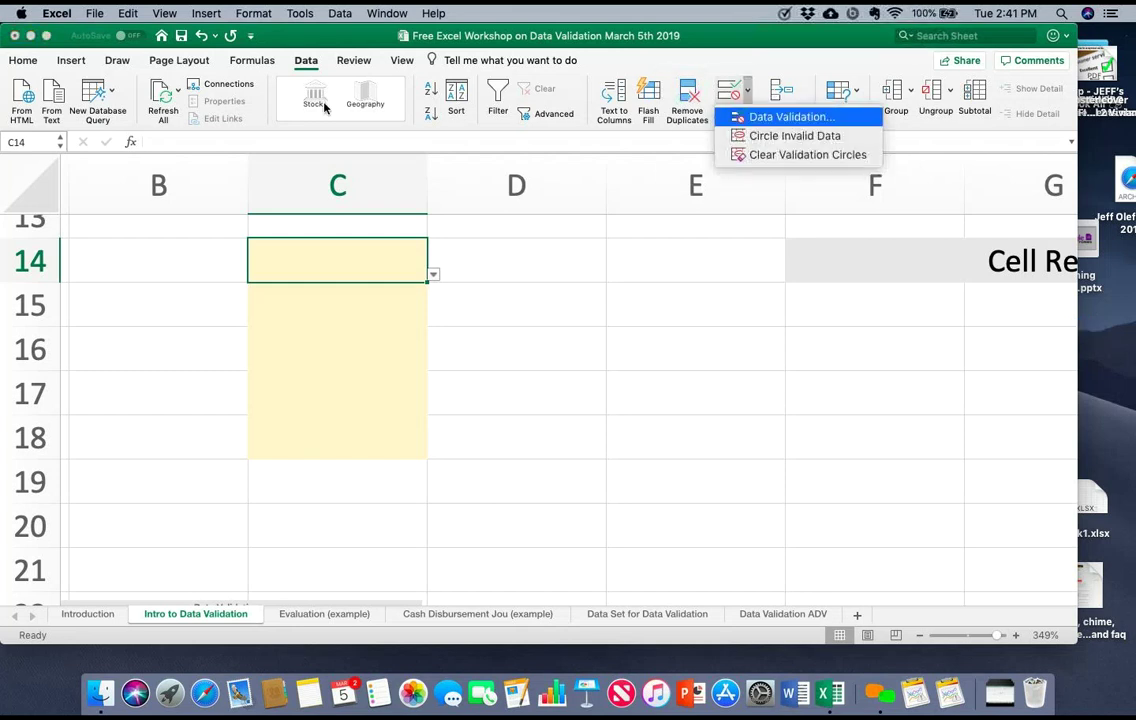
# Step: Replace the -Pick- item with -choose- in the data validation list source of C14
pyautogui.press('Return')
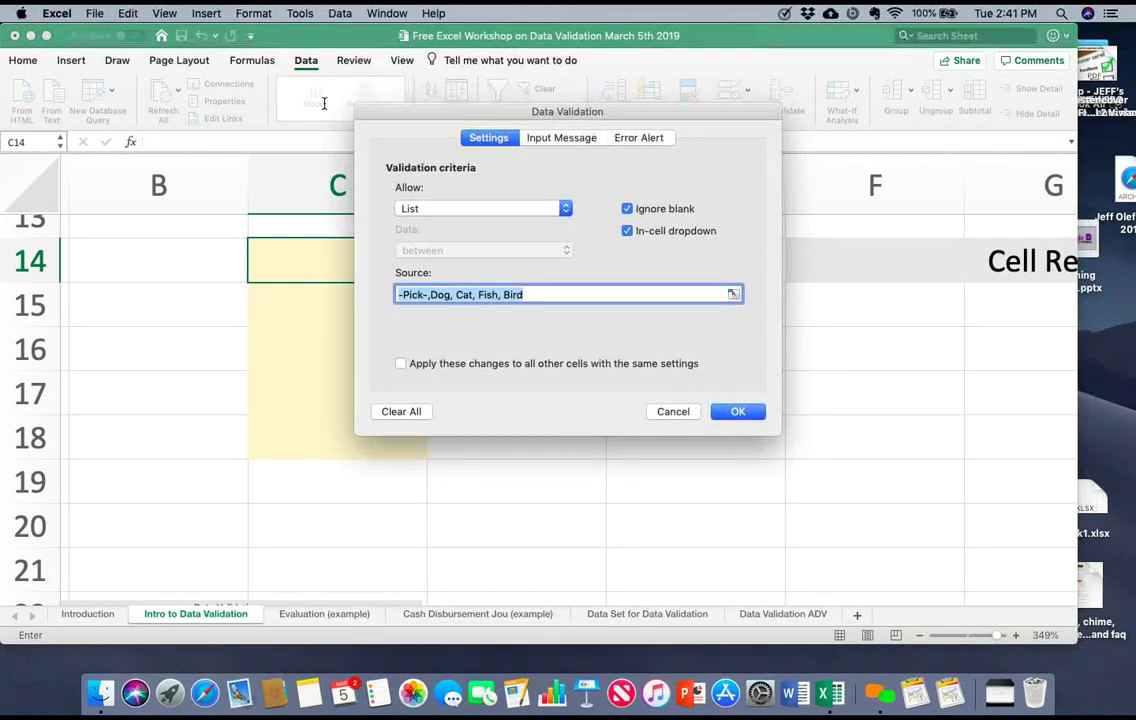
pyautogui.press('Left')
pyautogui.press('Right')
pyautogui.press('Right')
pyautogui.press('Right')
pyautogui.press('Right')
pyautogui.press('Right')
pyautogui.press('Right')
pyautogui.press('BackSpace')
pyautogui.press('BackSpace')
pyautogui.press('BackSpace')
pyautogui.press('BackSpace')
pyautogui.press('BackSpace')
pyautogui.write('choose')
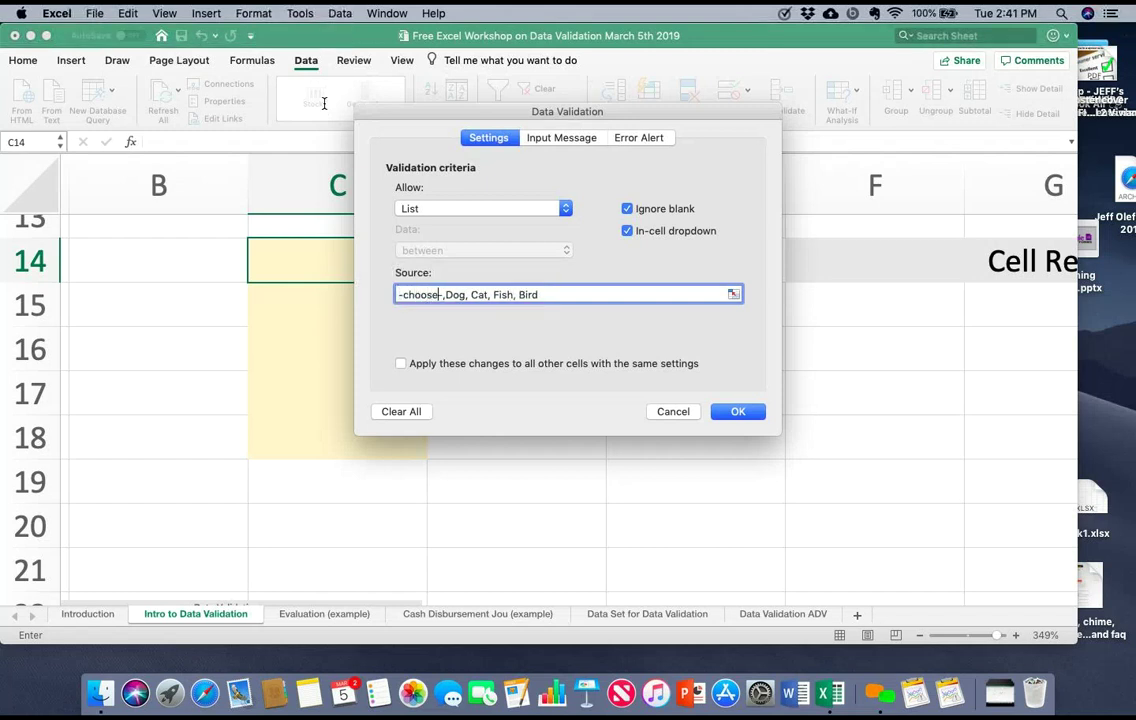
pyautogui.press('Return')
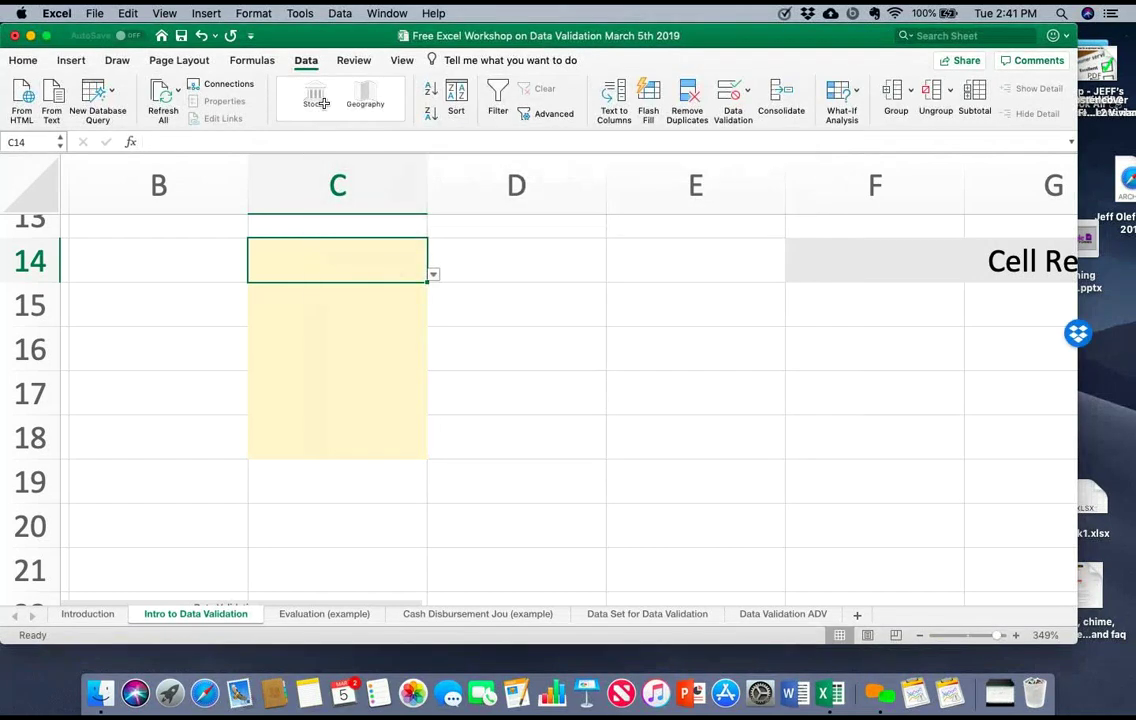
# Step: Review the options in the drop-down list of C14 and close it without choosing one
pyautogui.hotkey('alt', 'Down')
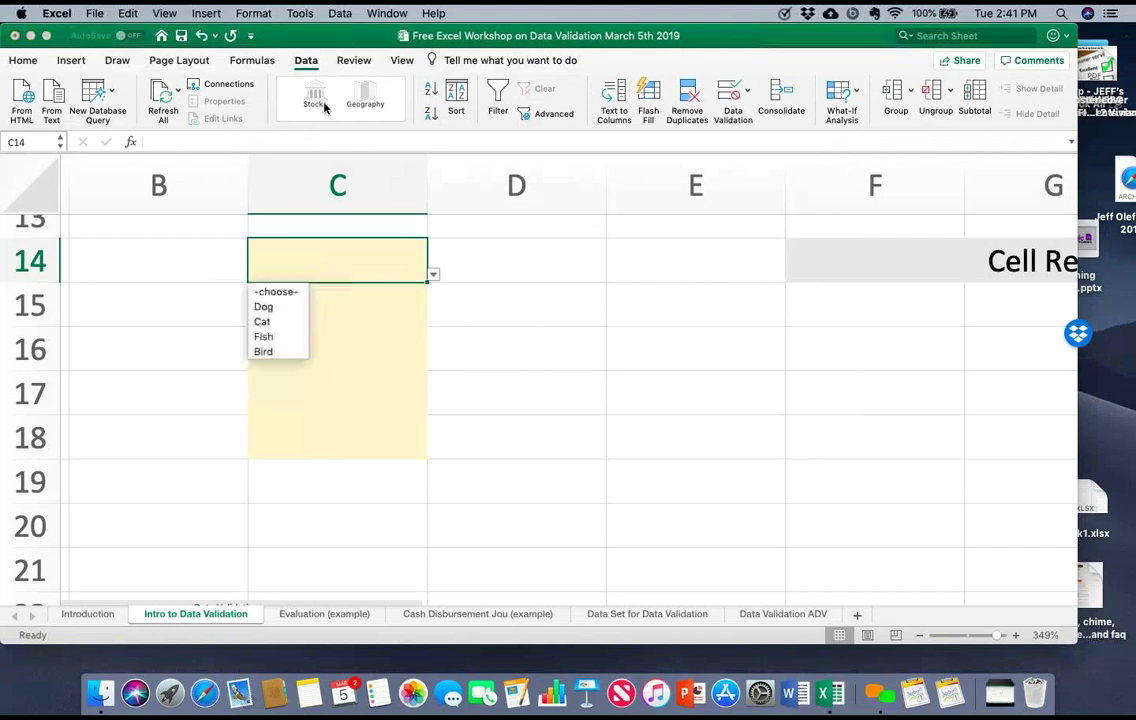
pyautogui.press('Down')
pyautogui.press('Down')
pyautogui.press('Up')
pyautogui.press('Escape')
# Step: Examine the Cell Reference Drop Down section and its list of locations in column H
pyautogui.press('Right')
pyautogui.press('Down')
pyautogui.press('Down')
pyautogui.press('Down')
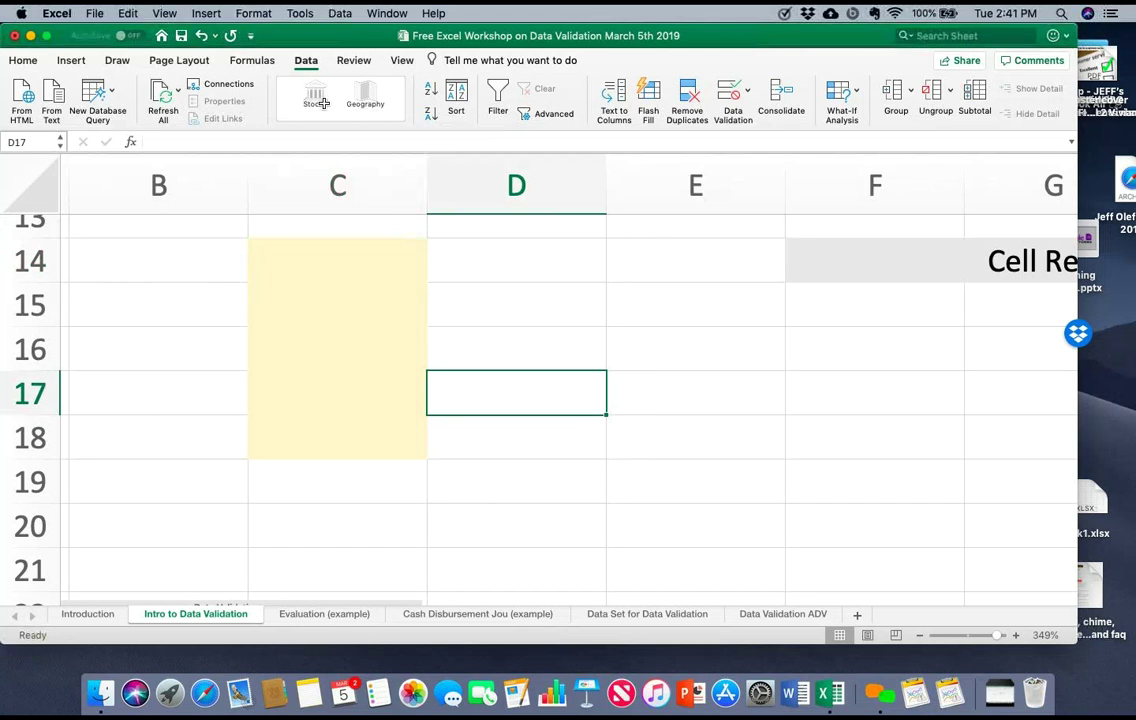
pyautogui.hscroll(5, 322, 104)
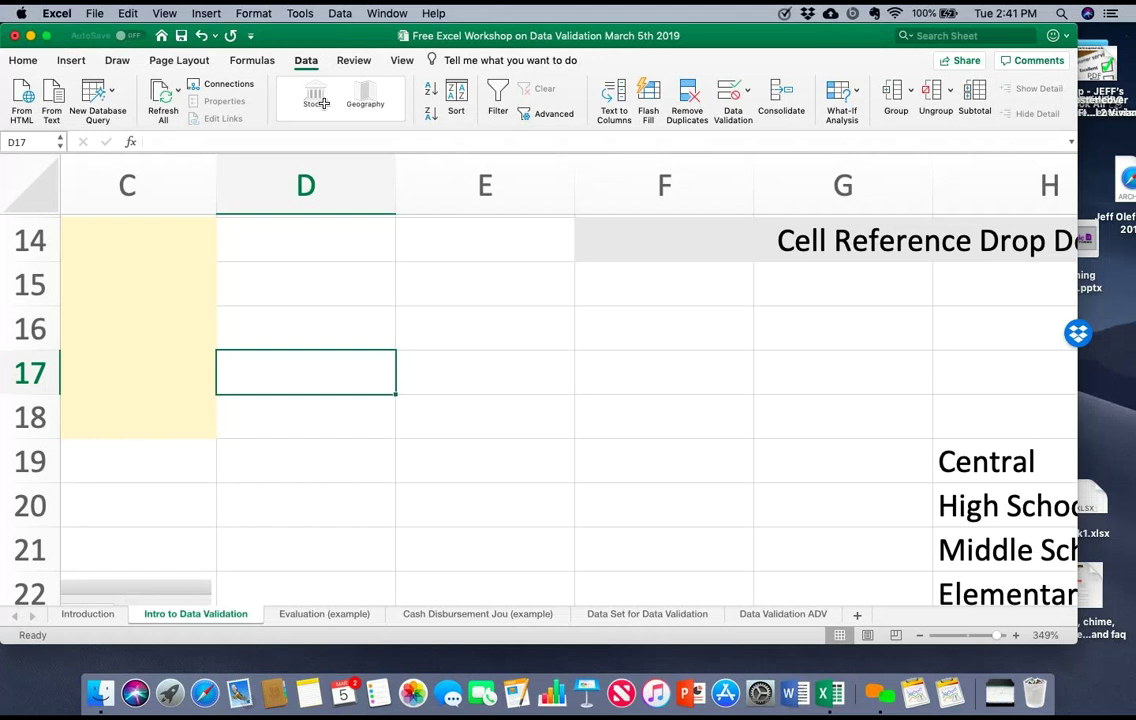
pyautogui.scroll(-2, 322, 104)
pyautogui.hscroll(2, 322, 104)
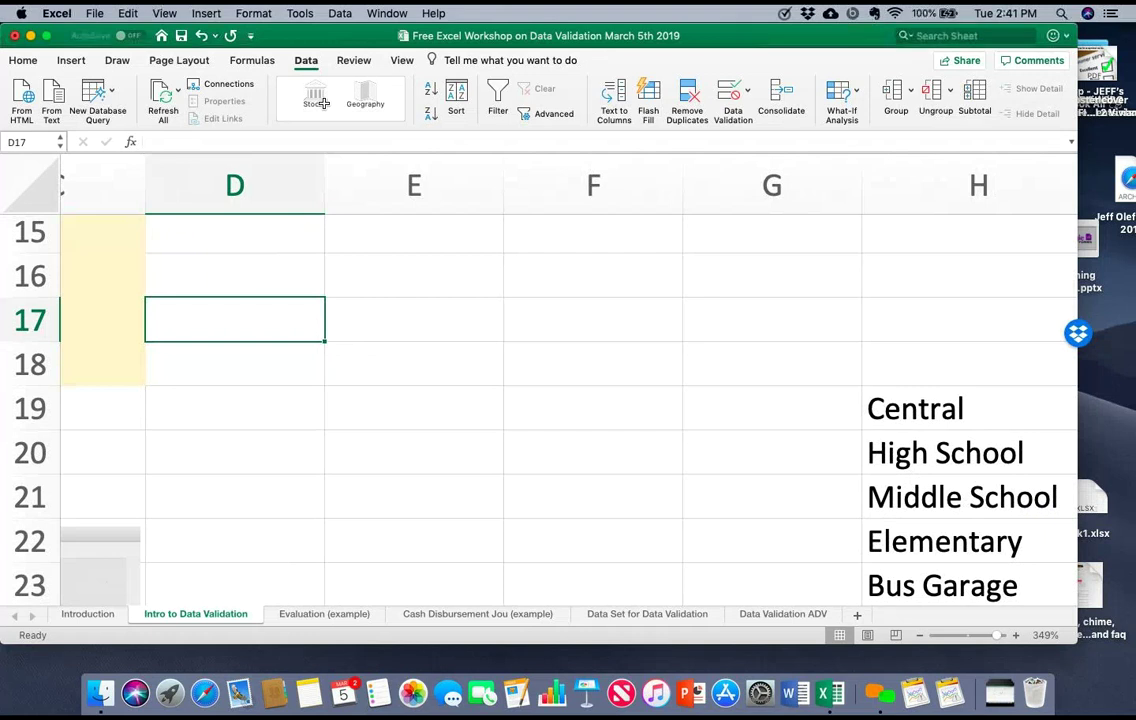
pyautogui.hscroll(-1, 322, 104)
pyautogui.scroll(1, 322, 104)
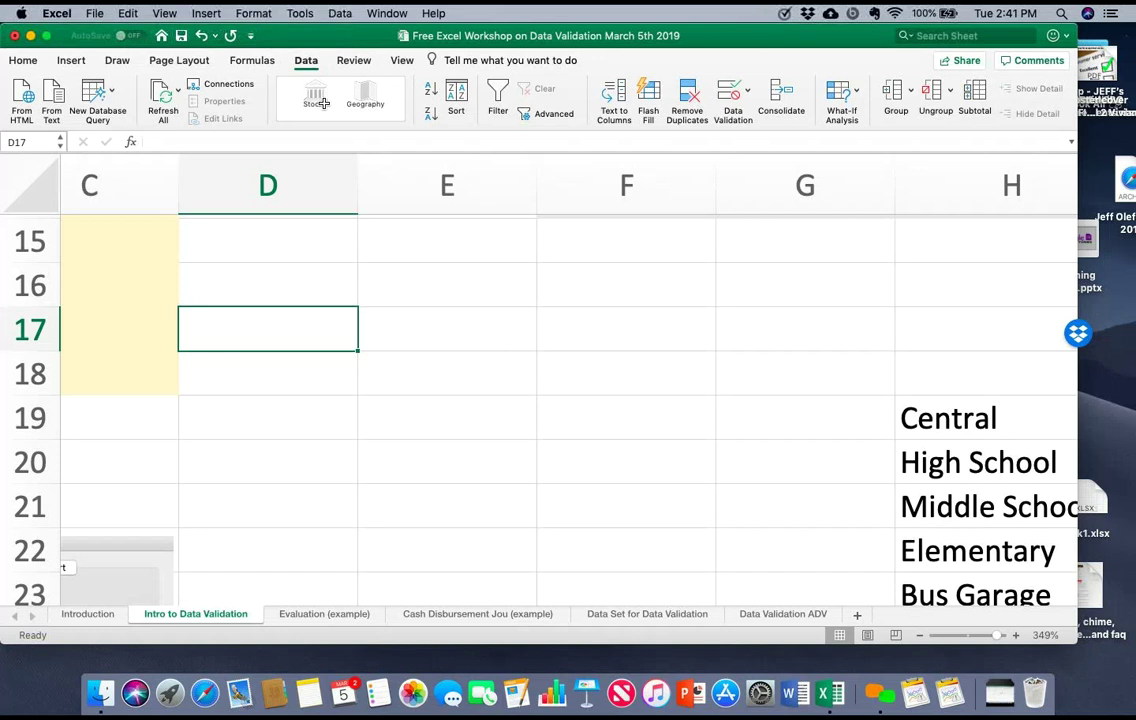
# Step: Shade cell E16 with the light yellow fill and reselect it
pyautogui.scroll(-1, 316, 103)
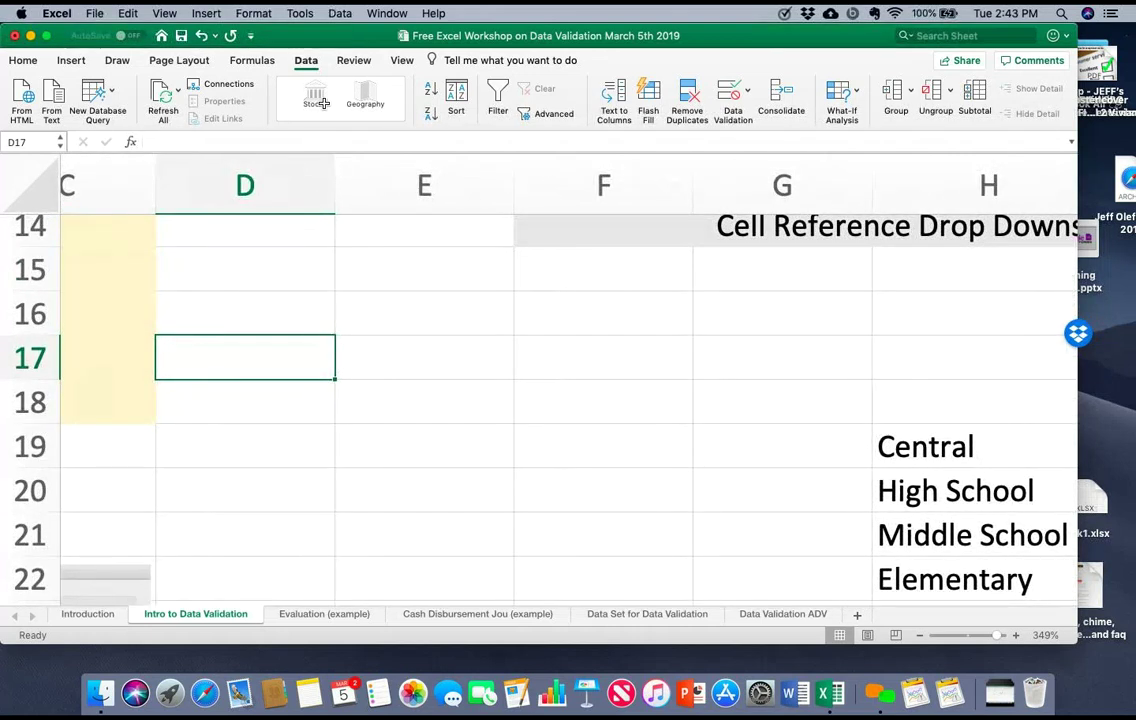
pyautogui.scroll(1, 320, 104)
pyautogui.press('Up')
pyautogui.press('Right')
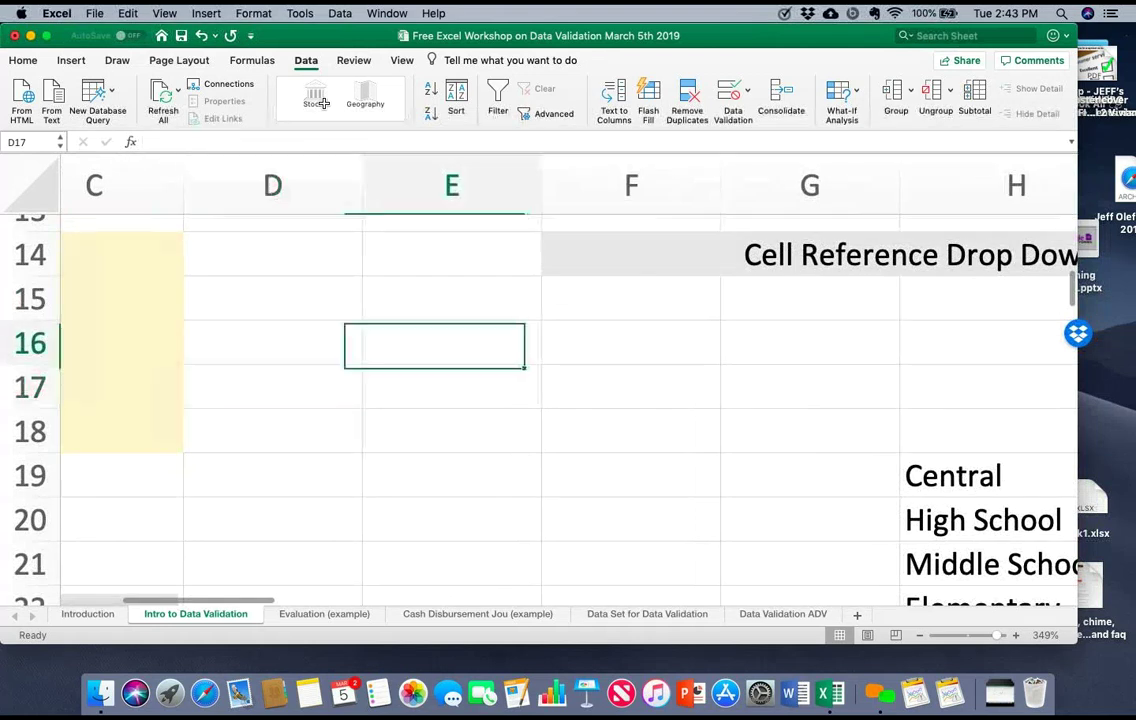
pyautogui.scroll(1, 320, 104)
pyautogui.hscroll(-2, 320, 104)
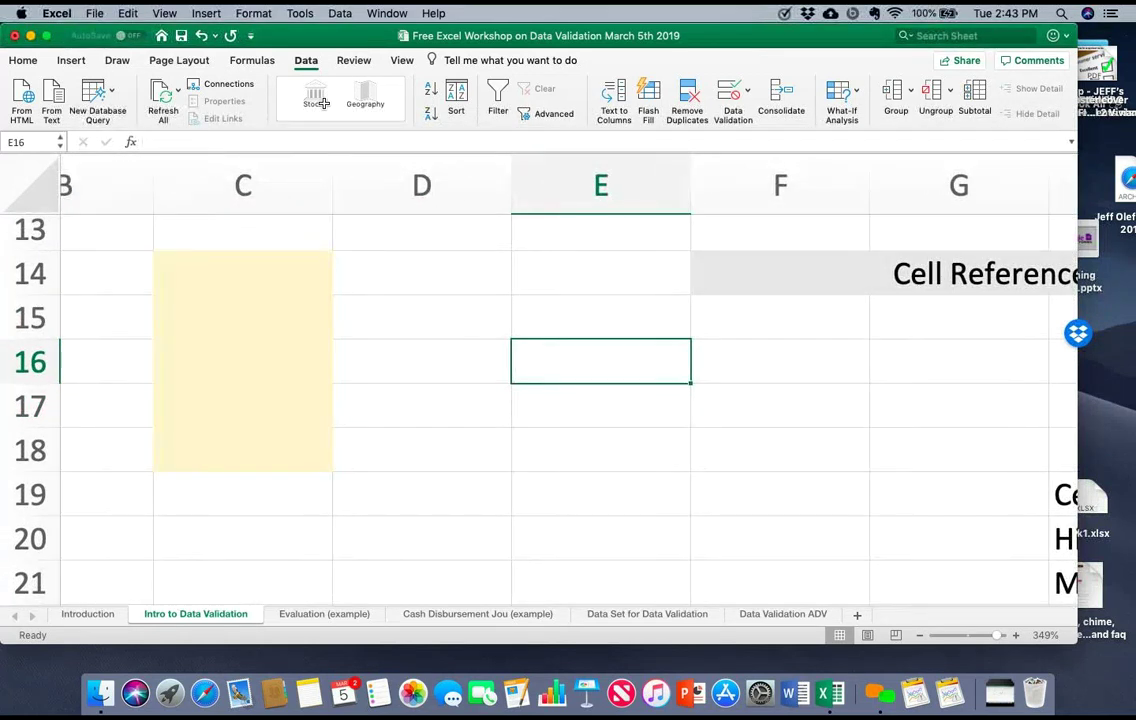
pyautogui.hscroll(1, 320, 104)
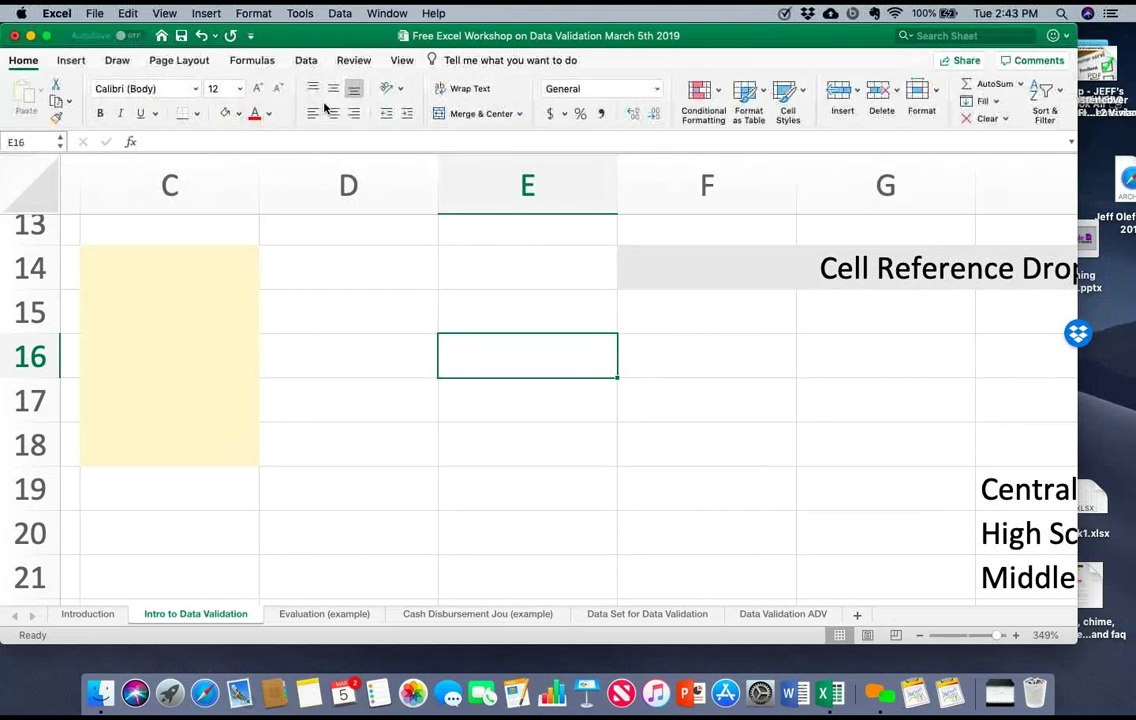
pyautogui.click(225, 113)
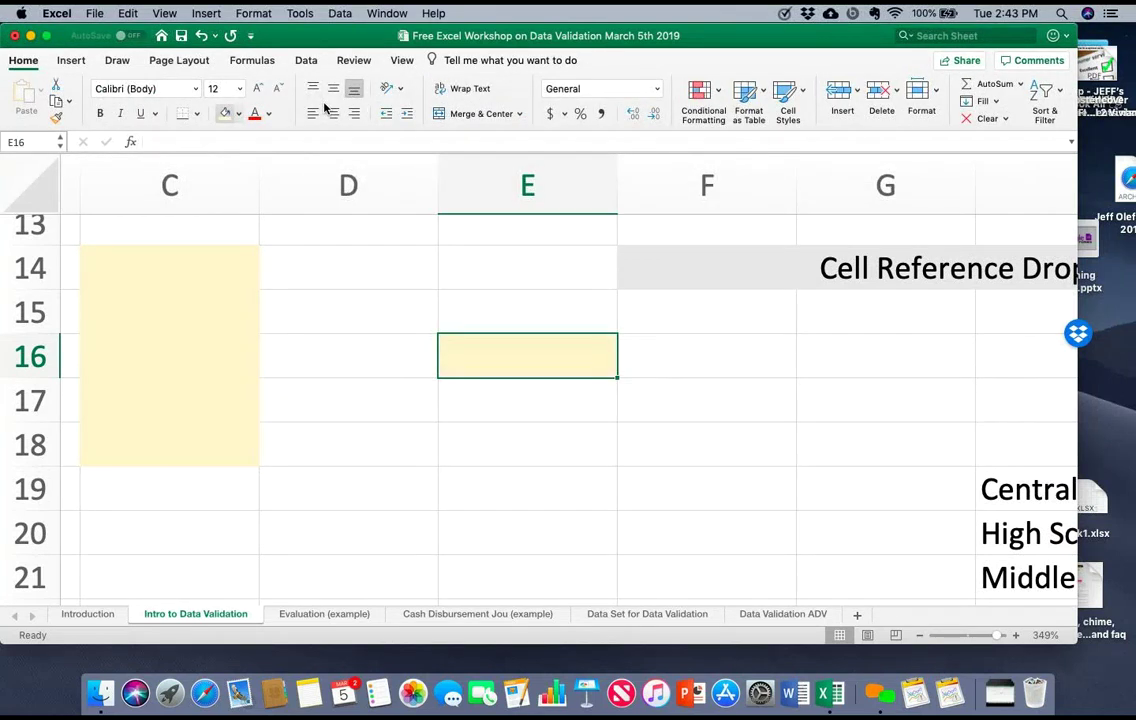
pyautogui.click(527, 400)
pyautogui.press('Up')
# Step: Open the data validation settings for E16 and allow only a List
pyautogui.click(306, 60)
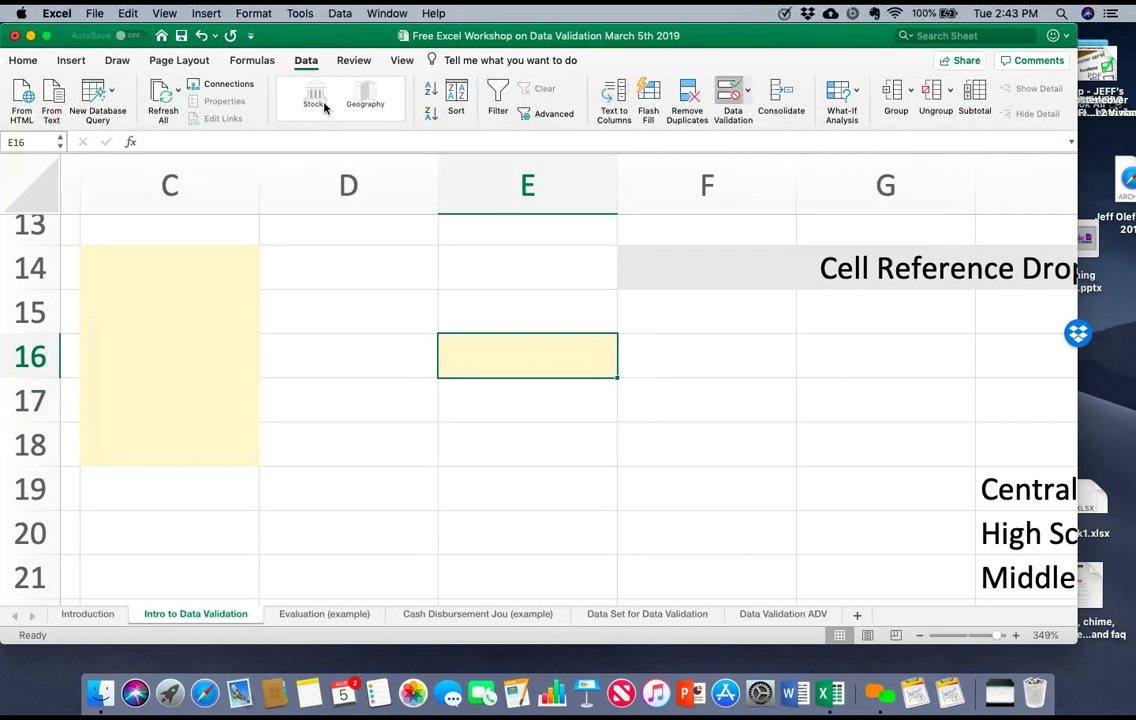
pyautogui.click(728, 92)
pyautogui.click(482, 208)
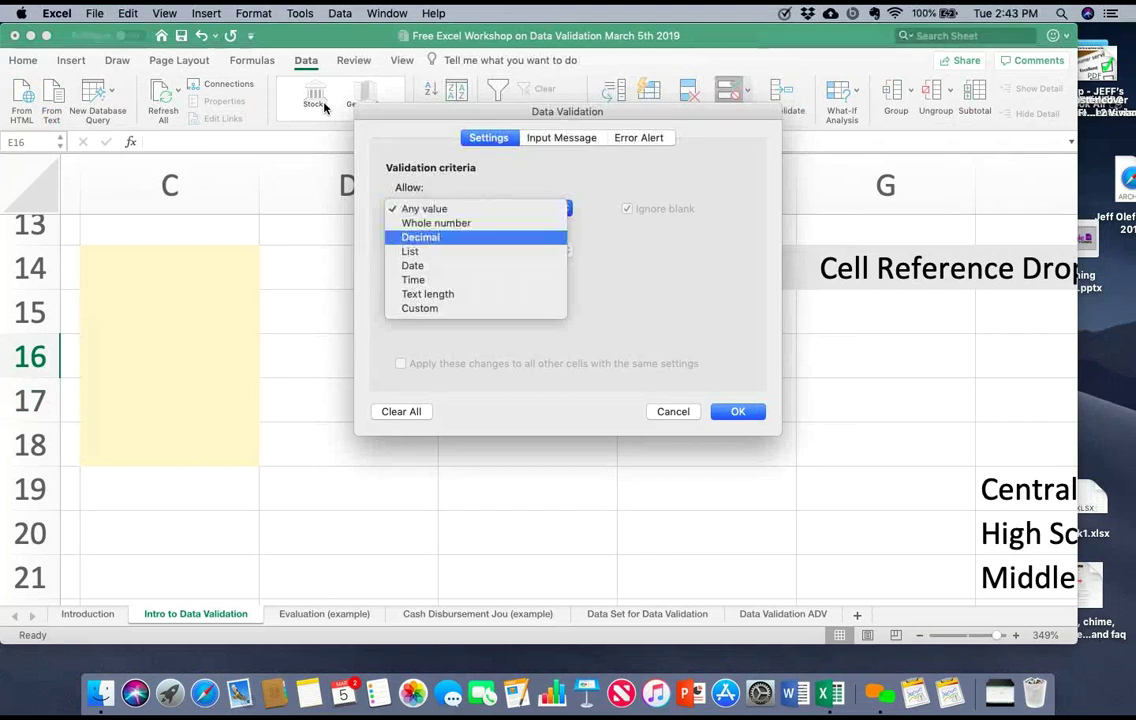
pyautogui.click(450, 252)
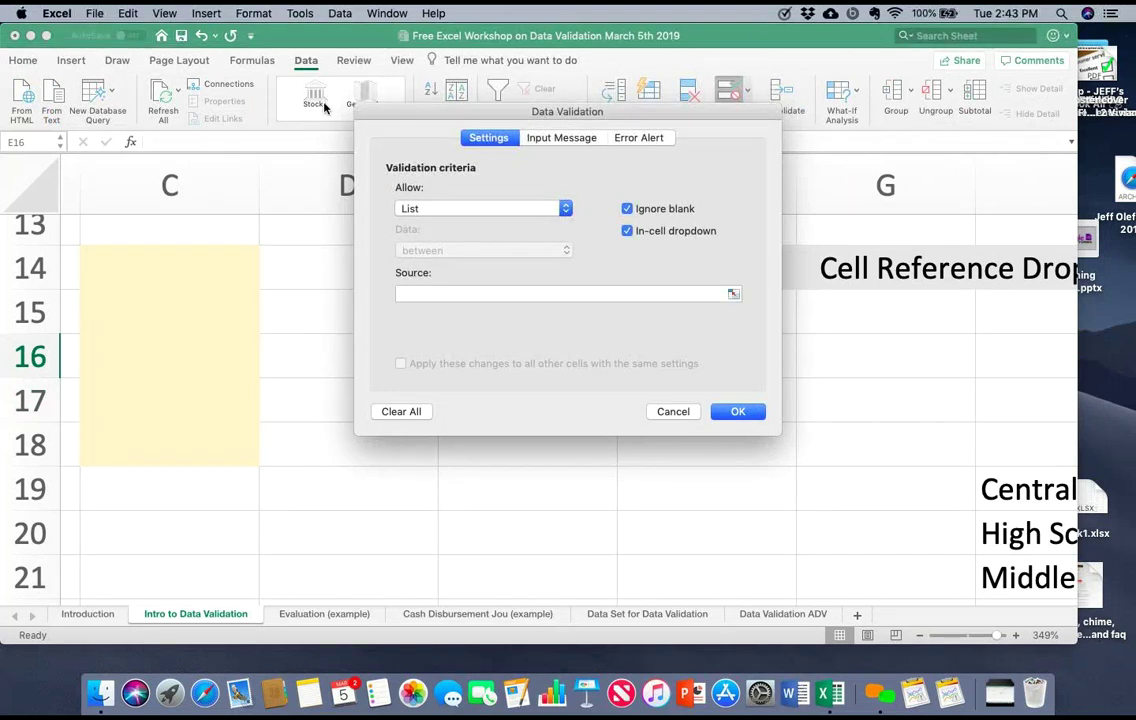
# Step: Set the validation list source for E16 to the range =$H$18:$H$24 and apply the rule
pyautogui.click(733, 293)
pyautogui.hscroll(5, 568, 400)
pyautogui.scroll(-5, 568, 400)
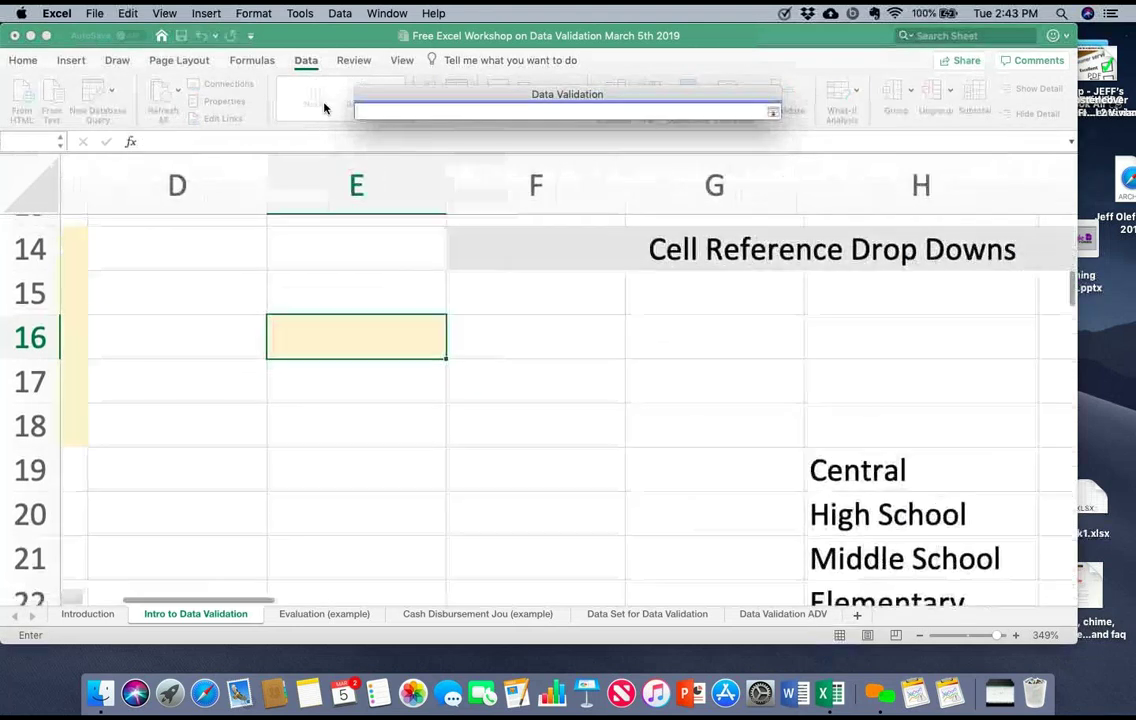
pyautogui.hscroll(1, 568, 400)
pyautogui.scroll(1, 568, 400)
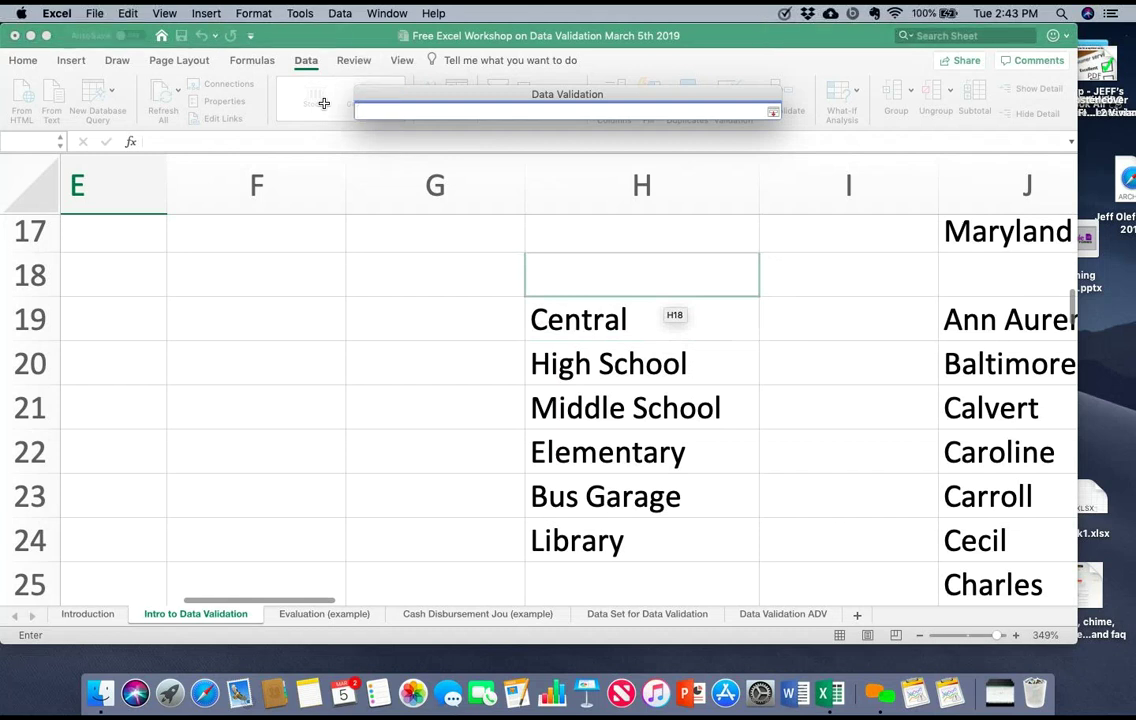
pyautogui.moveTo(650, 280); pyautogui.dragTo(740, 545)
pyautogui.press('Return')
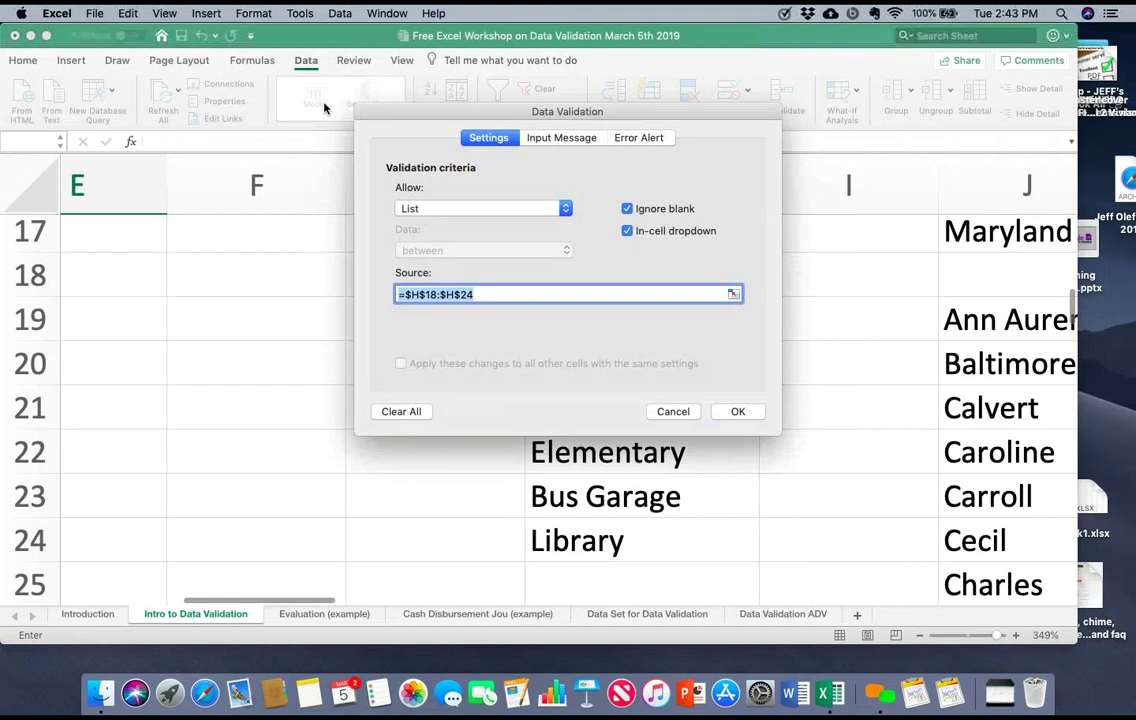
pyautogui.press('Return')
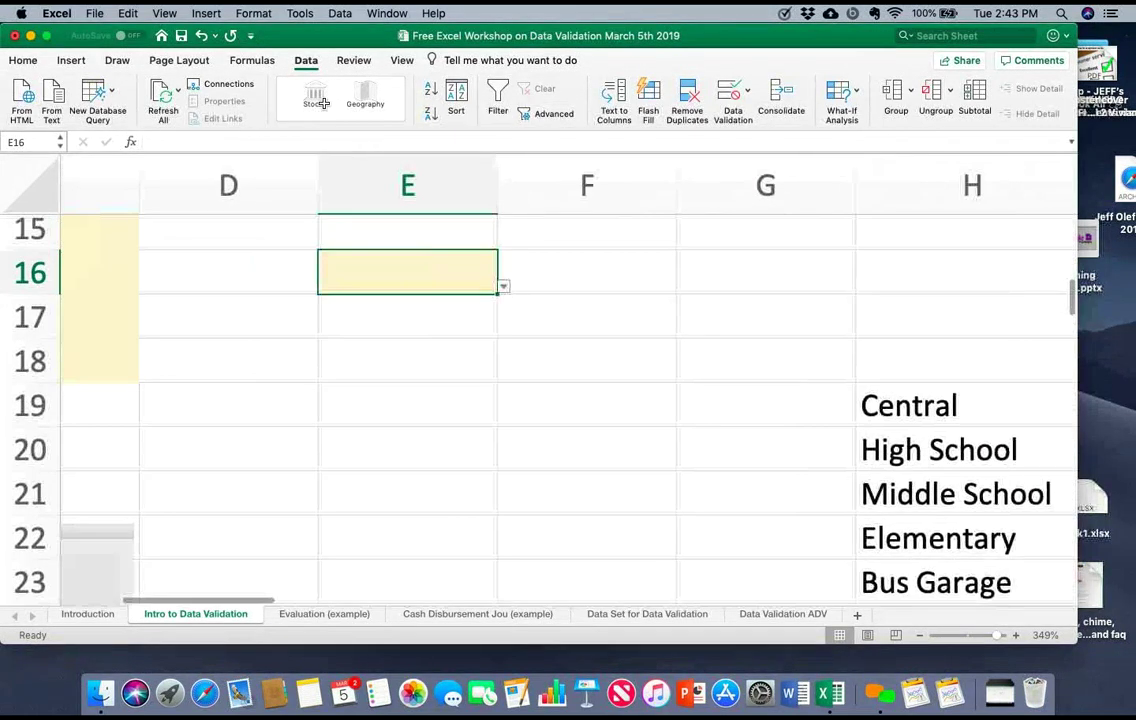
# Step: Test the drop-down list in E16 by choosing Middle School and switching the choice to the blank item
pyautogui.hotkey('alt', 'Down')
pyautogui.press('Down')
pyautogui.press('Down')
pyautogui.press('Down')
pyautogui.press('Return')
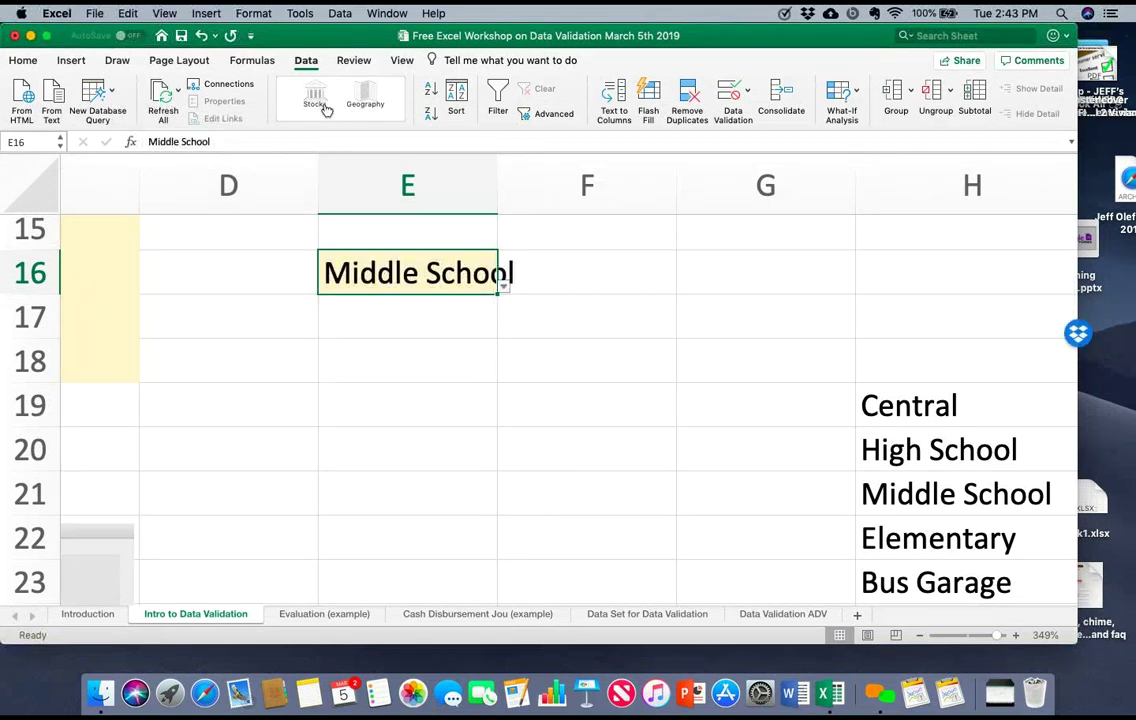
pyautogui.hotkey('alt', 'Down')
pyautogui.press('Up')
pyautogui.press('Up')
pyautogui.press('Up')
pyautogui.press('Return')
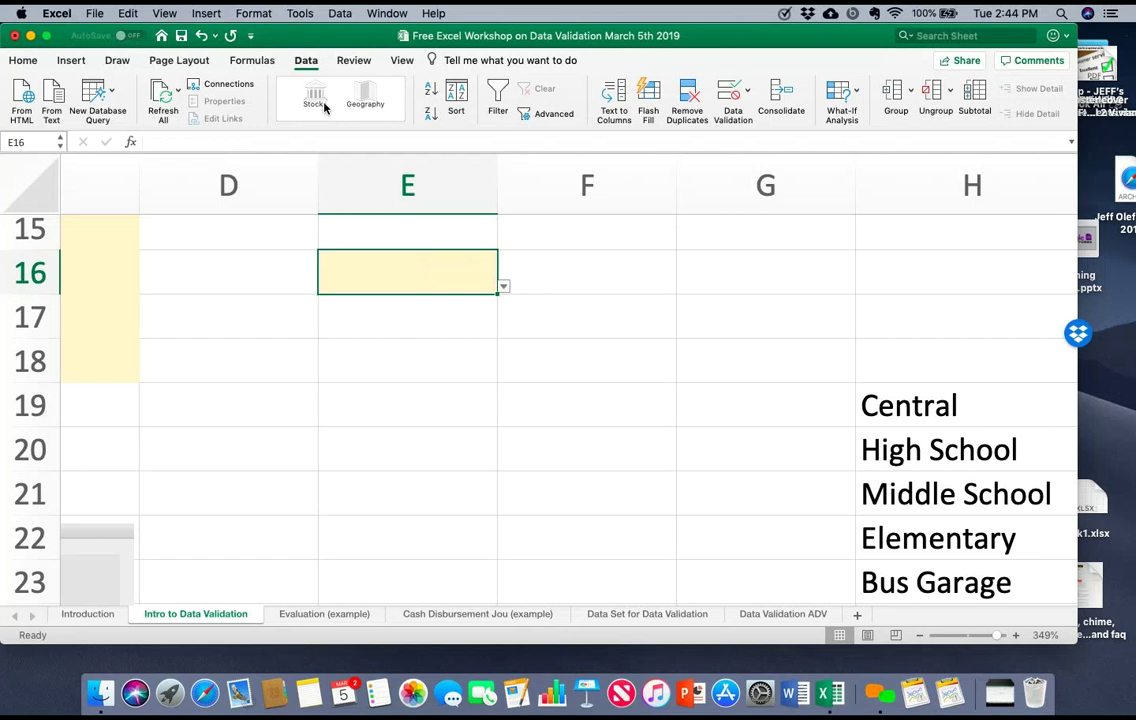
# Step: Choose High School from the drop-down list in E16
pyautogui.hotkey('alt', 'Down')
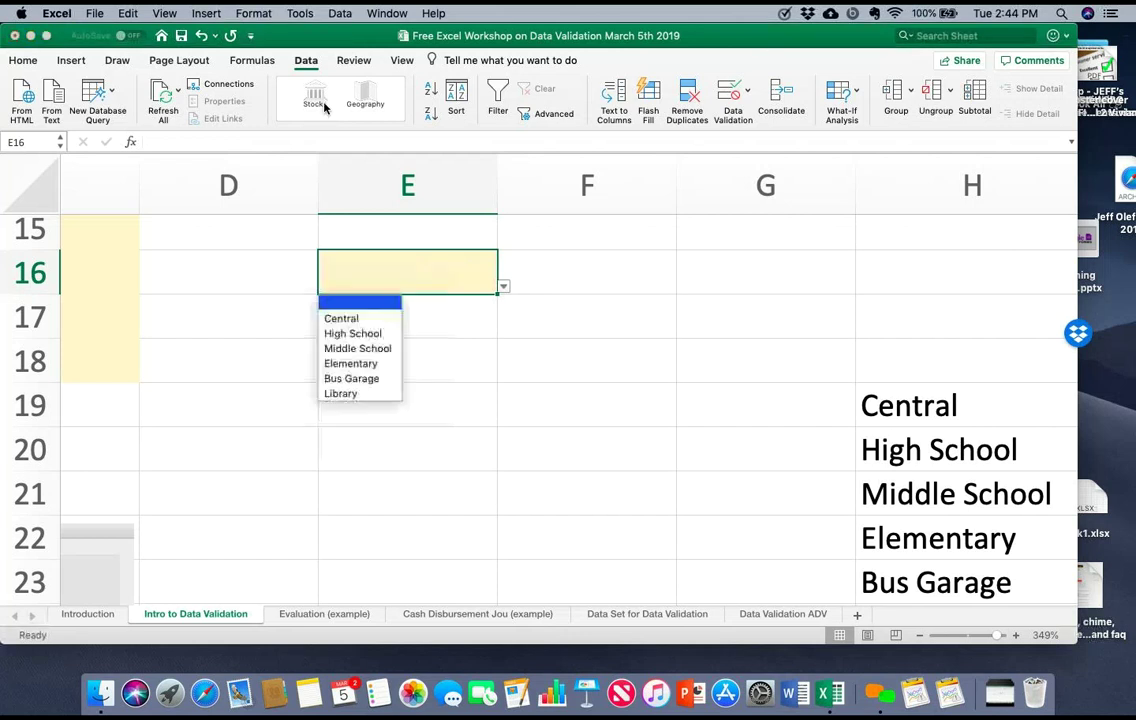
pyautogui.press('Down')
pyautogui.press('Down')
pyautogui.press('Return')
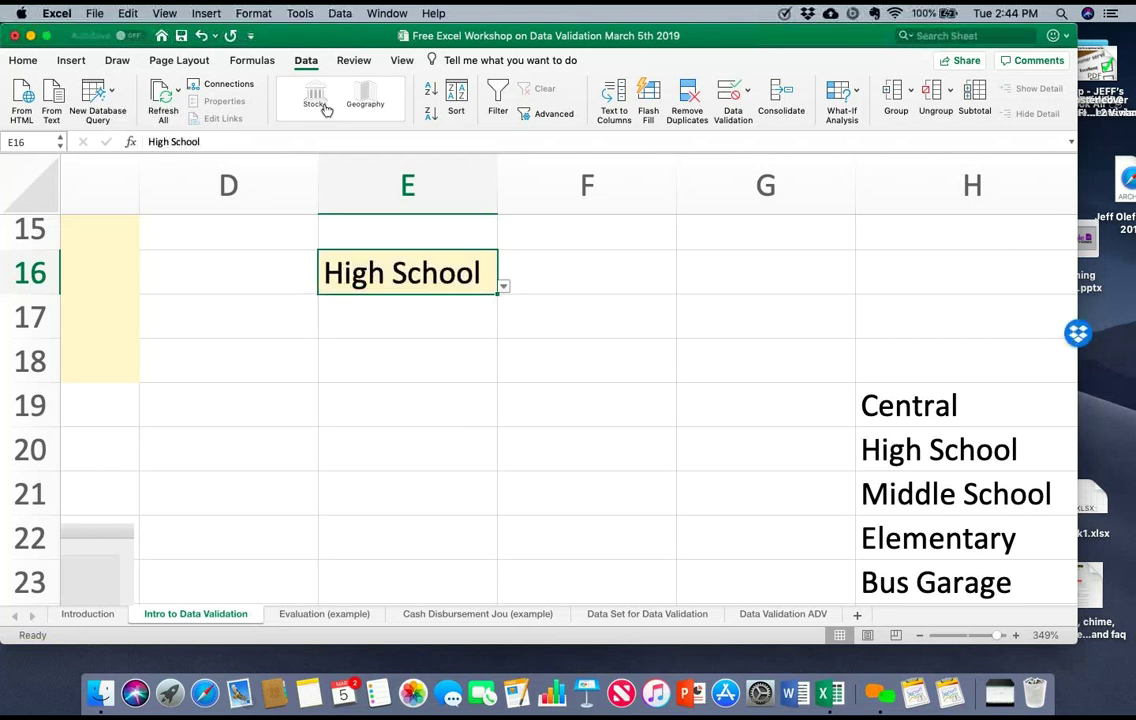
# Step: Examine the pictured Data Validation list settings in rows 22 to 28 and the source lists in columns H and J
pyautogui.scroll(-1, 325, 109)
pyautogui.hscroll(1, 325, 109)
pyautogui.scroll(-7, 325, 109)
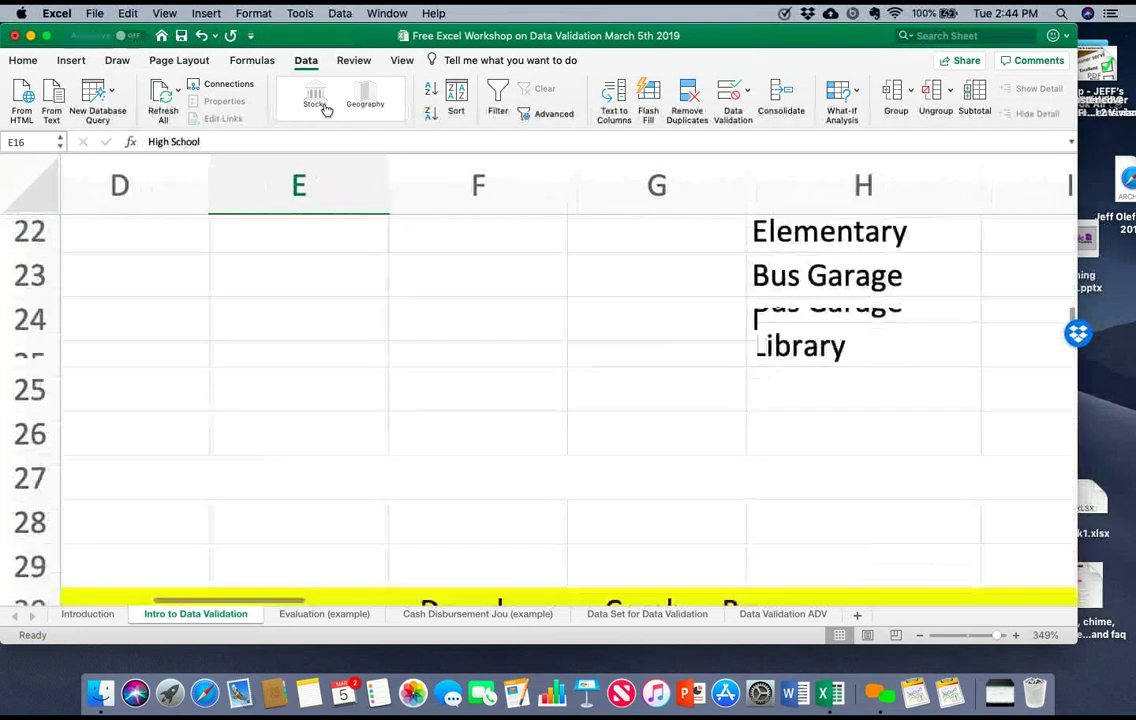
pyautogui.hscroll(-1, 325, 109)
pyautogui.scroll(4, 325, 109)
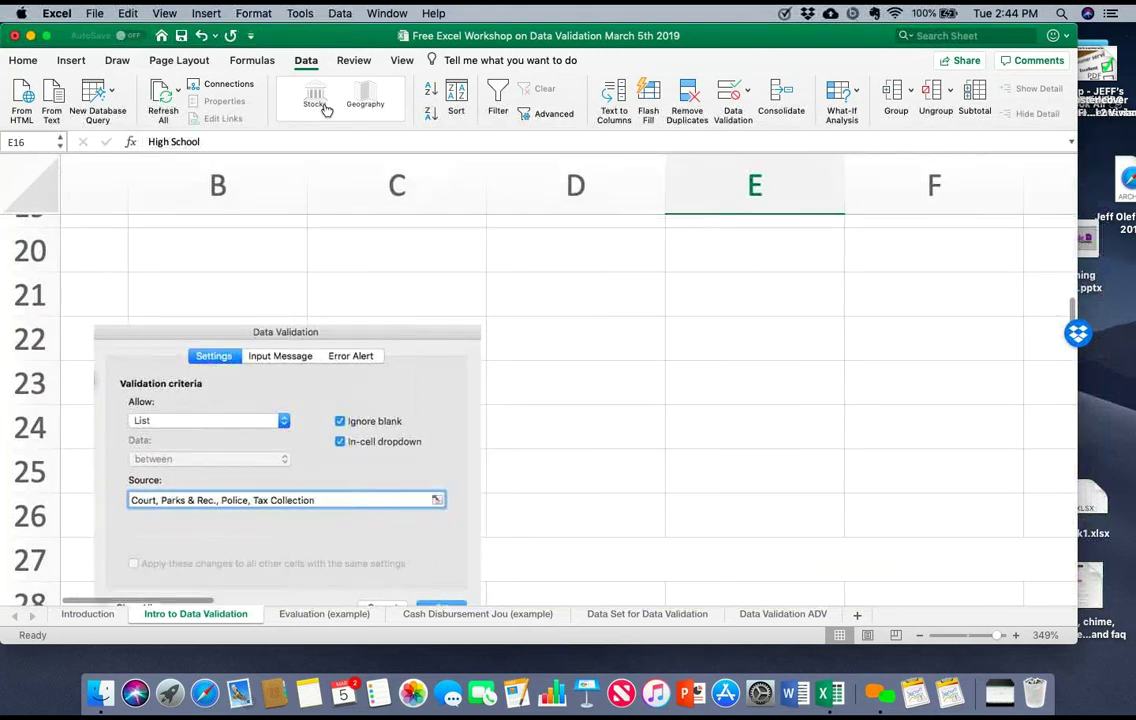
pyautogui.hscroll(1, 325, 109)
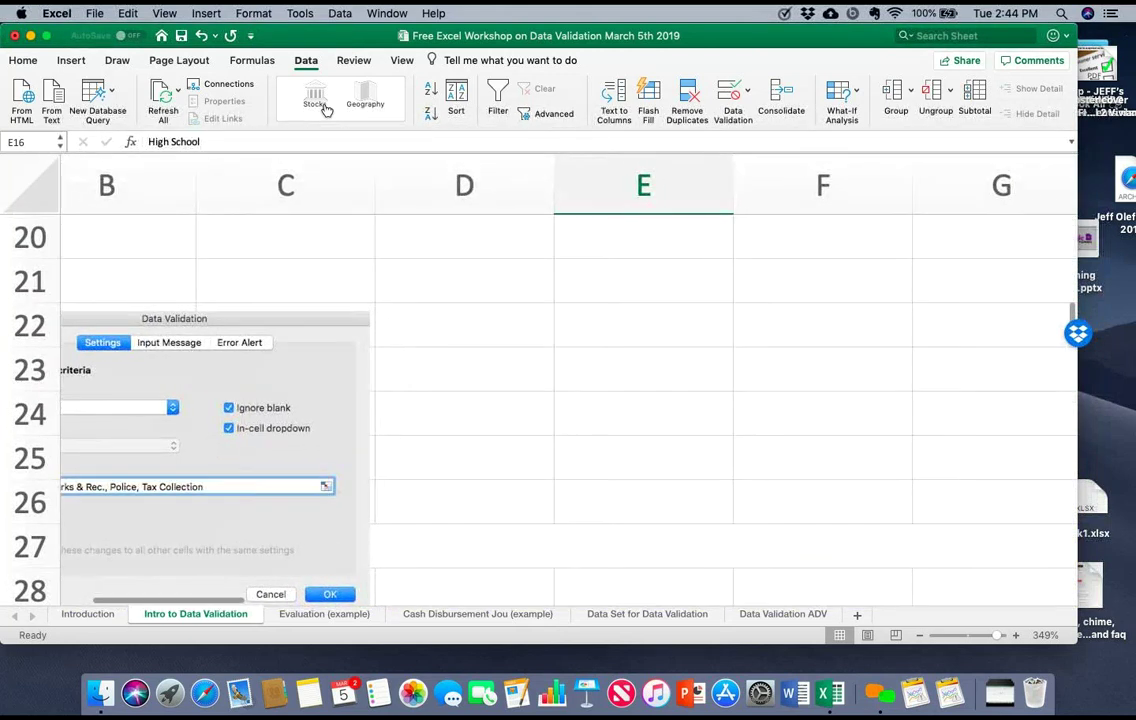
pyautogui.scroll(-3, 325, 109)
pyautogui.hscroll(-2, 325, 109)
pyautogui.scroll(-2, 325, 109)
pyautogui.scroll(4, 325, 109)
pyautogui.scroll(-1, 325, 109)
pyautogui.scroll(1, 325, 109)
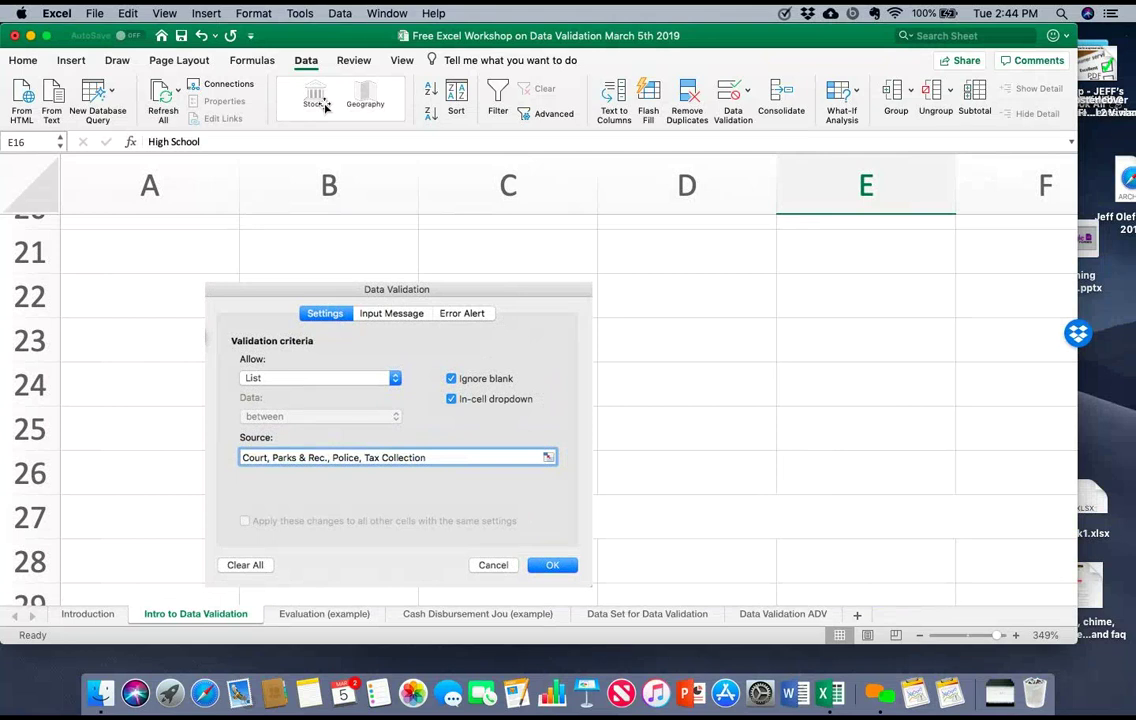
pyautogui.scroll(-4, 325, 107)
pyautogui.scroll(4, 325, 107)
pyautogui.hscroll(2, 325, 107)
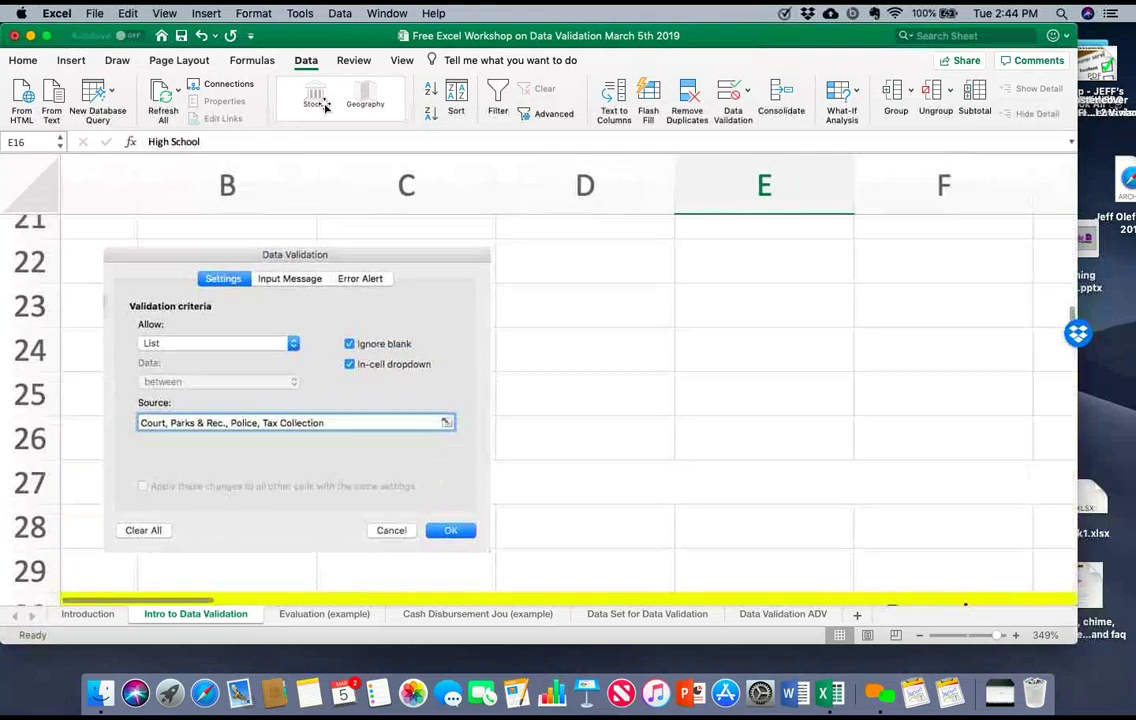
pyautogui.scroll(-2, 325, 107)
pyautogui.scroll(4, 325, 107)
pyautogui.hscroll(3, 325, 107)
pyautogui.hscroll(5, 325, 107)
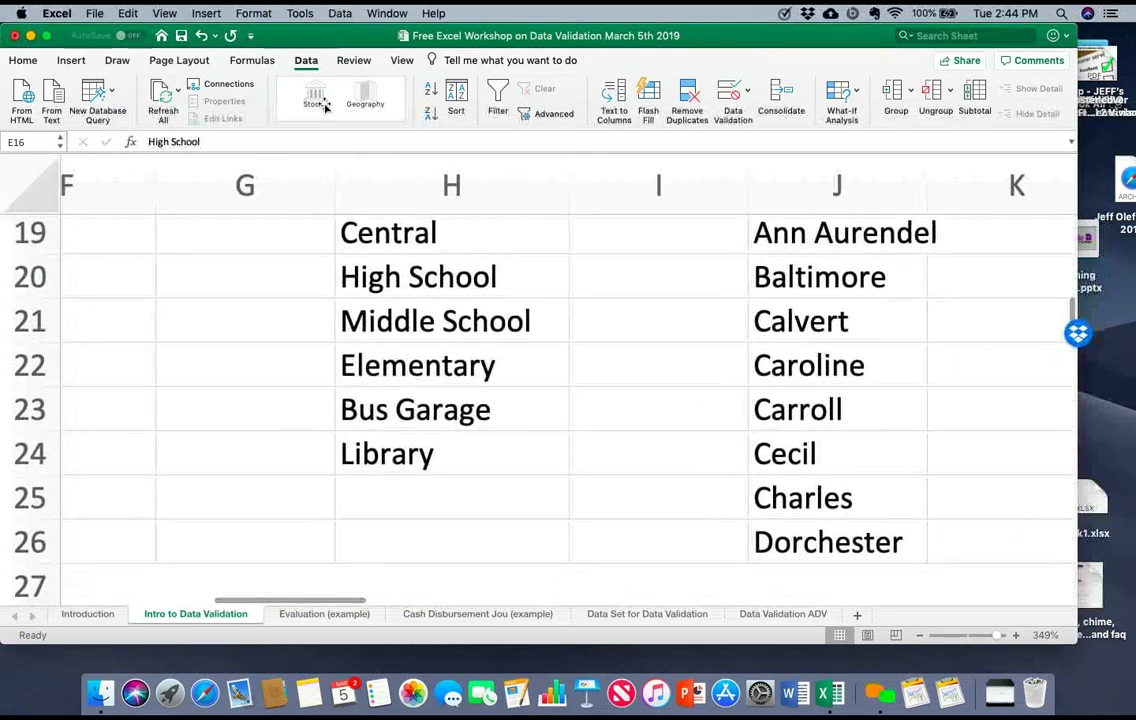
pyautogui.hscroll(-3, 325, 107)
pyautogui.scroll(-2, 325, 107)
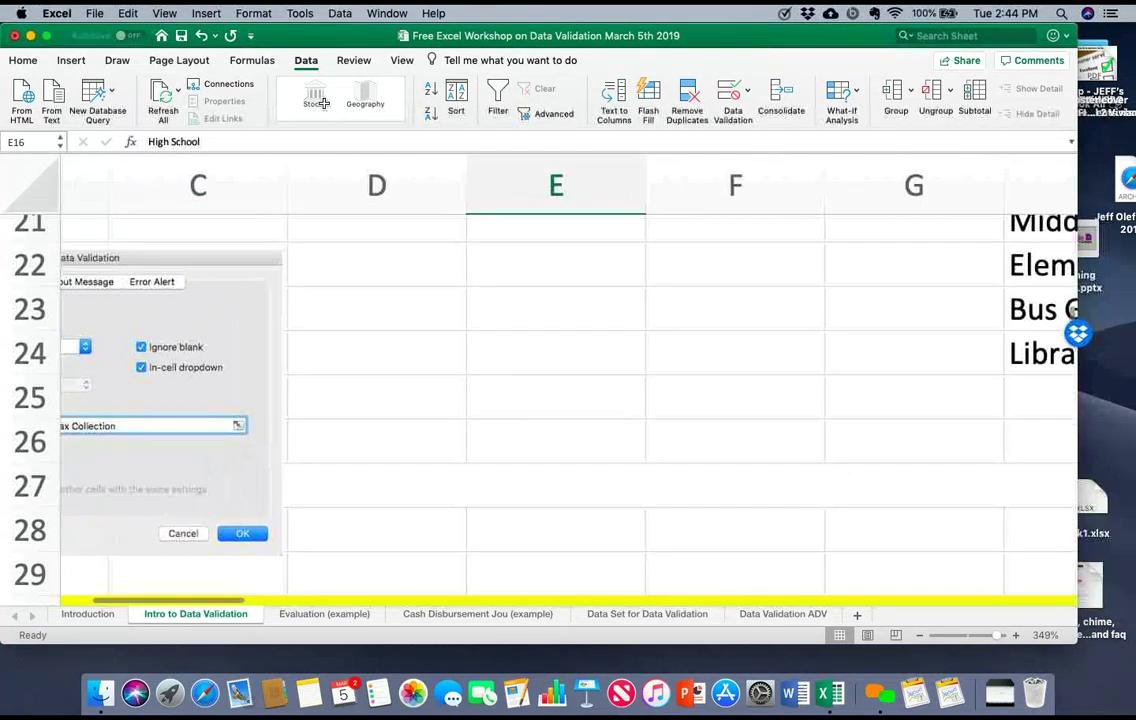
pyautogui.hscroll(-1, 325, 104)
pyautogui.scroll(-2, 325, 104)
pyautogui.scroll(4, 325, 104)
pyautogui.hscroll(1, 325, 104)
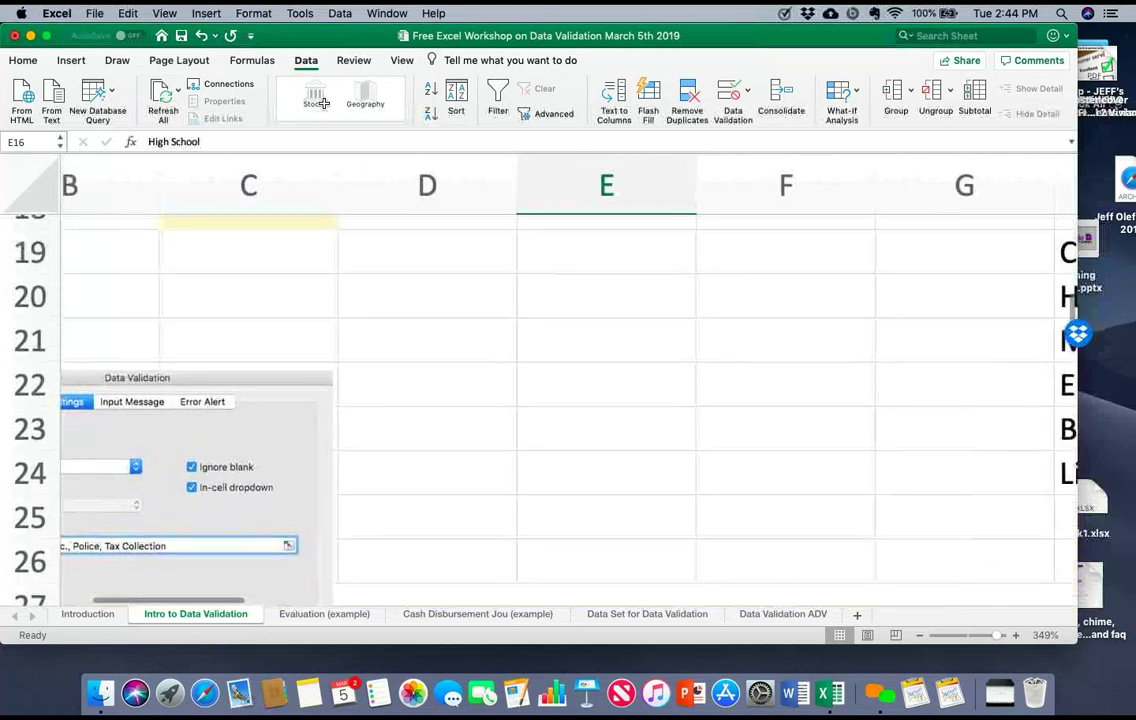
# Step: Test manual entry in E16 by erasing its contents, retyping High School by hand, and emptying the cell again
pyautogui.scroll(3, 323, 104)
pyautogui.hscroll(-1, 323, 104)
pyautogui.press('F2')
pyautogui.press('BackSpace')
pyautogui.press('BackSpace')
pyautogui.press('BackSpace')
pyautogui.press('BackSpace')
pyautogui.press('BackSpace')
pyautogui.press('BackSpace')
pyautogui.press('BackSpace')
pyautogui.press('BackSpace')
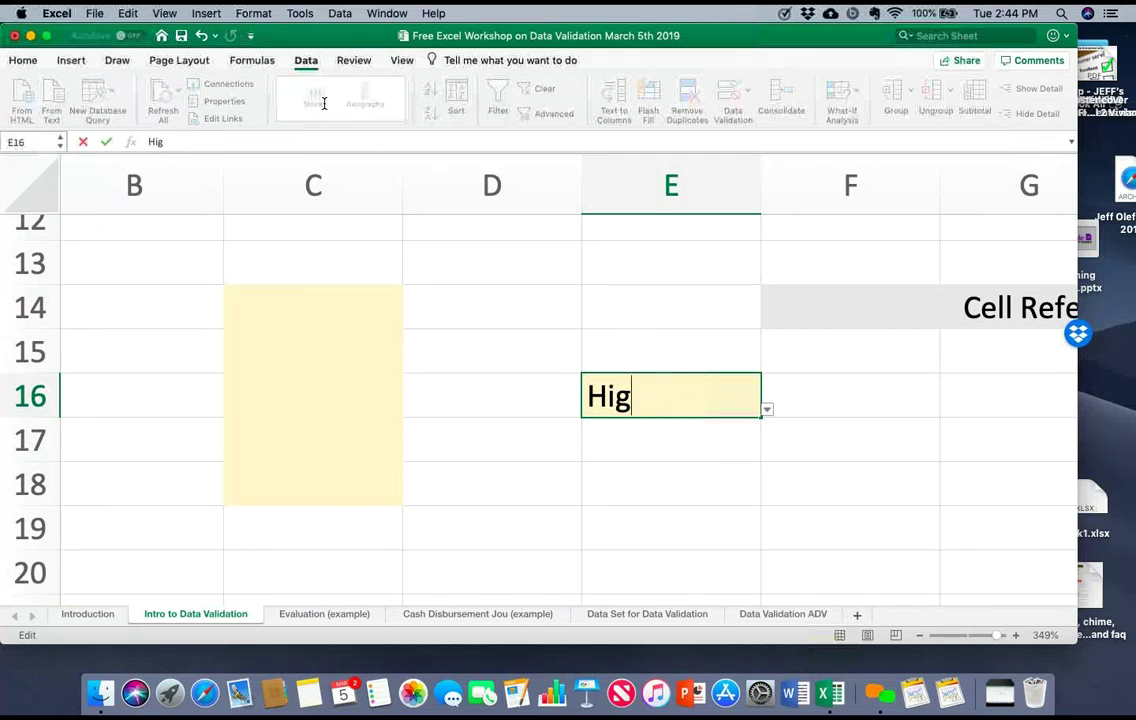
pyautogui.press('BackSpace')
pyautogui.press('BackSpace')
pyautogui.press('BackSpace')
pyautogui.write('High School')
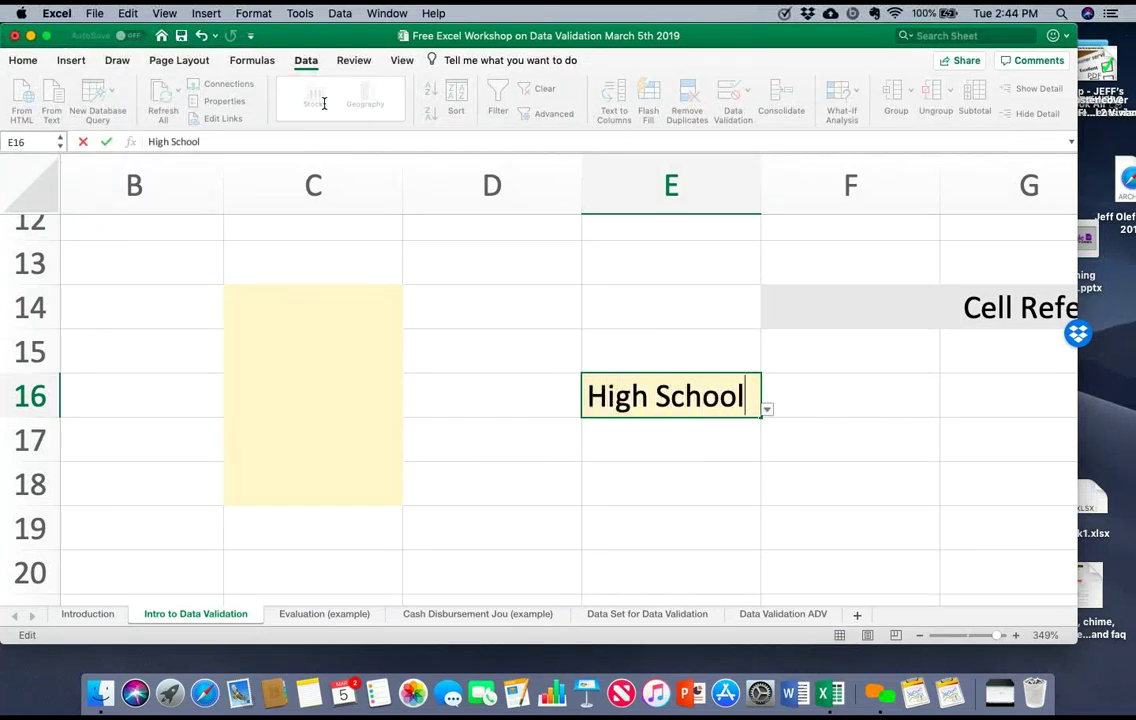
pyautogui.press('Return')
pyautogui.press('super+z')
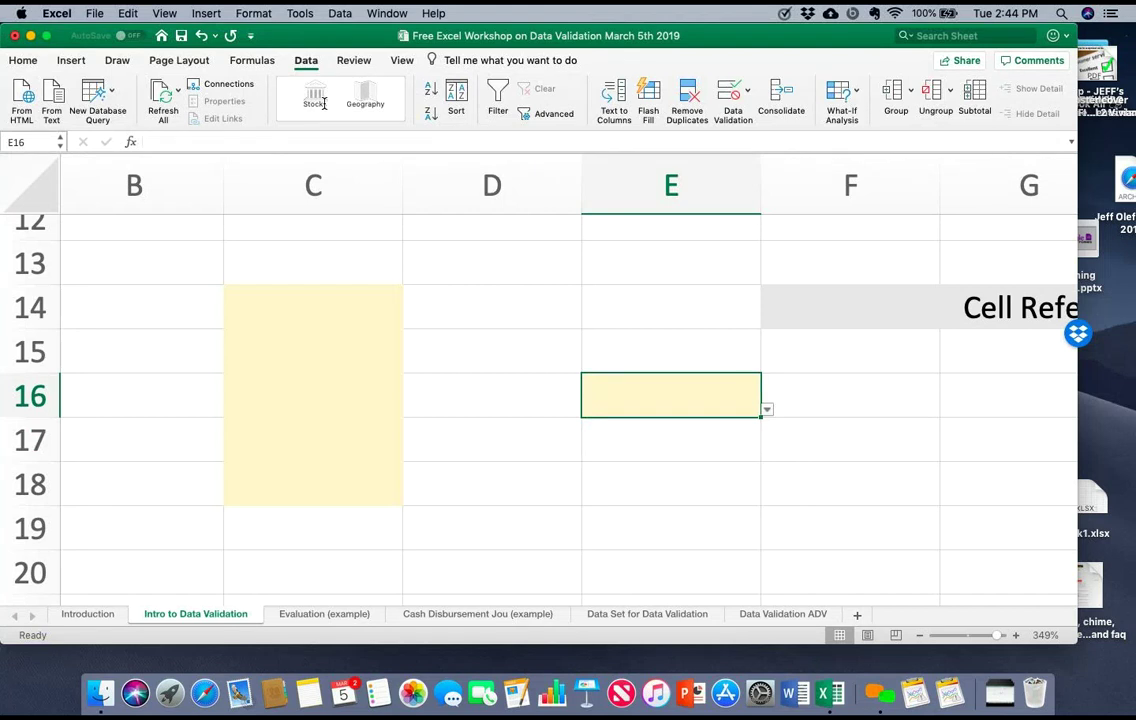
# Step: Try to enter Bus Depot, an item outside the list, in E16 and retry the entry
pyautogui.write('Bus Dr')
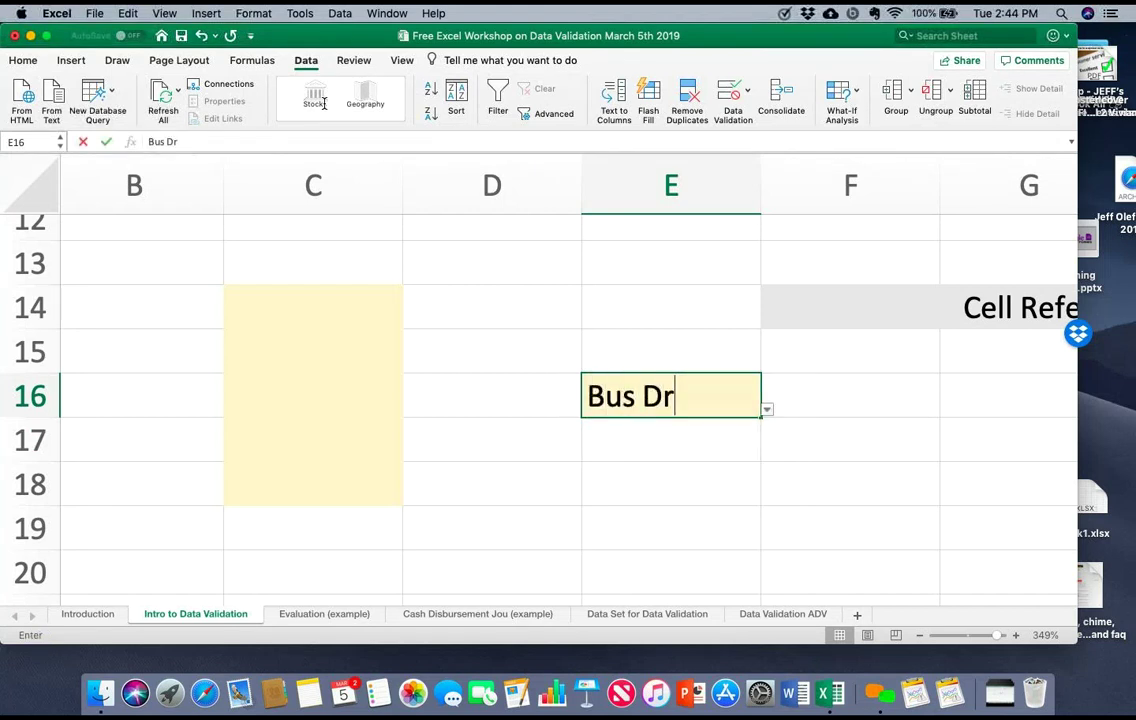
pyautogui.press('BackSpace')
pyautogui.write('ep')
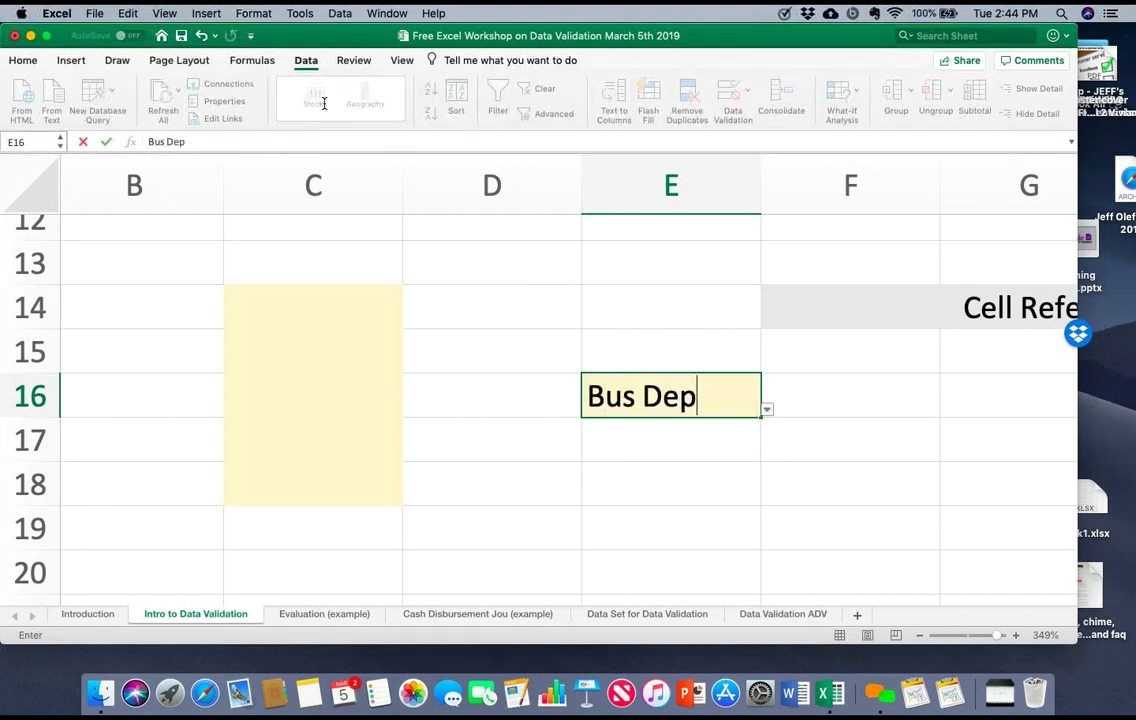
pyautogui.write('ot')
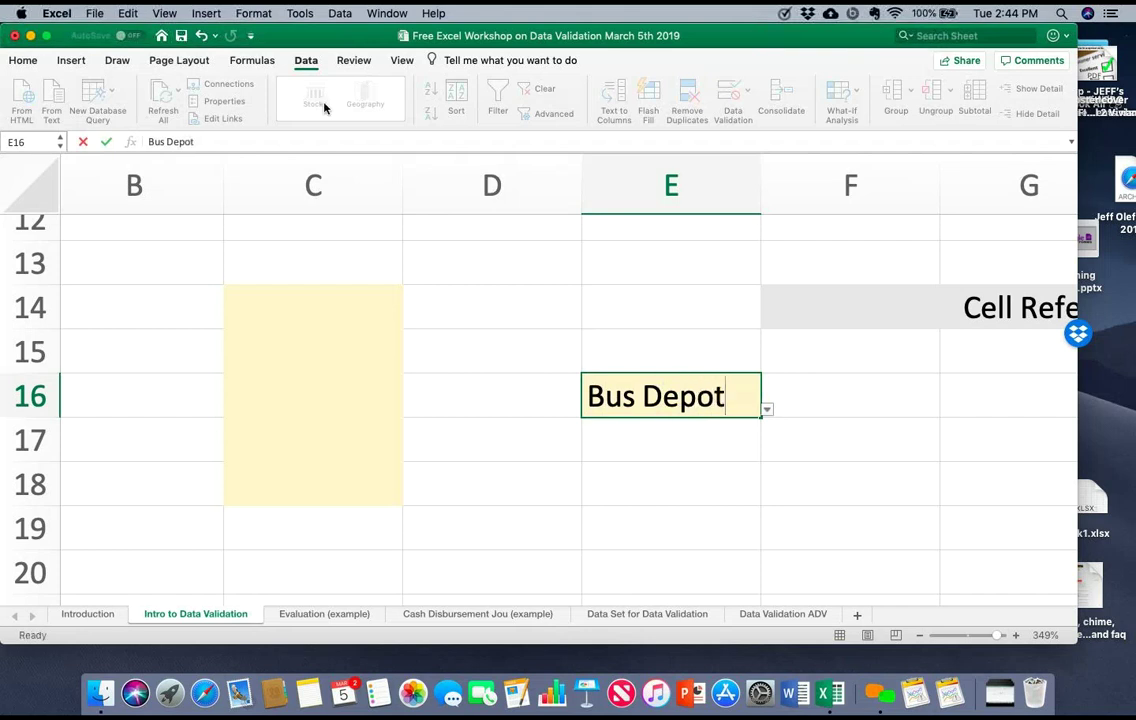
pyautogui.press('Return')
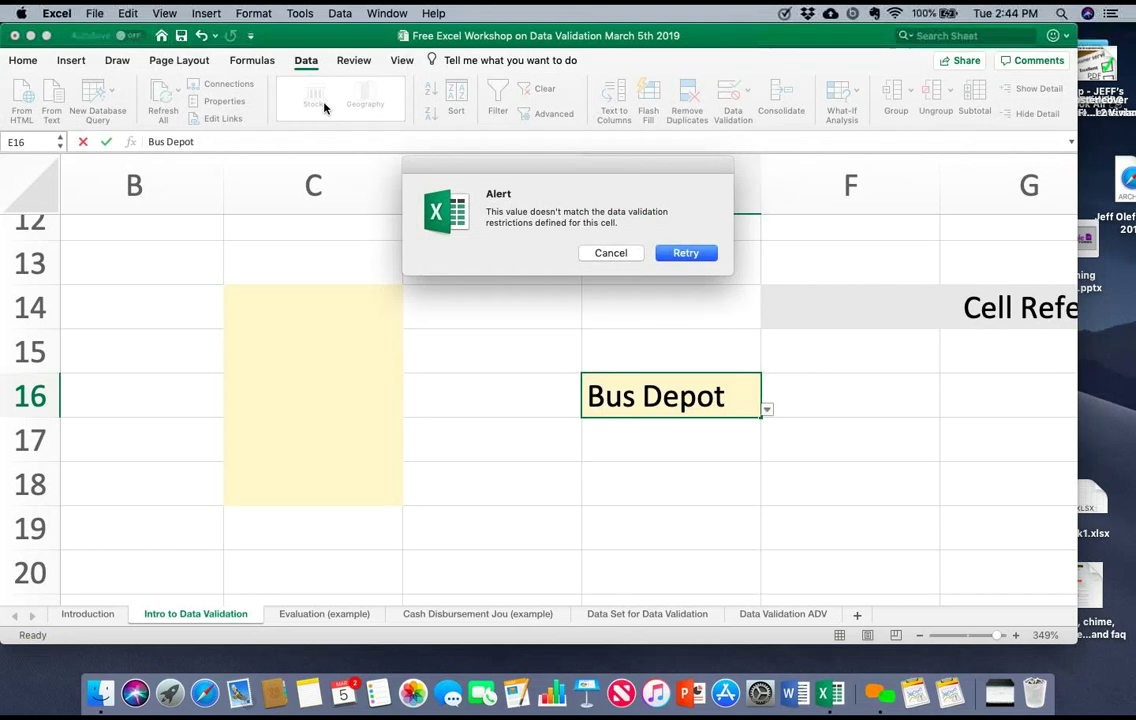
pyautogui.press('Return')
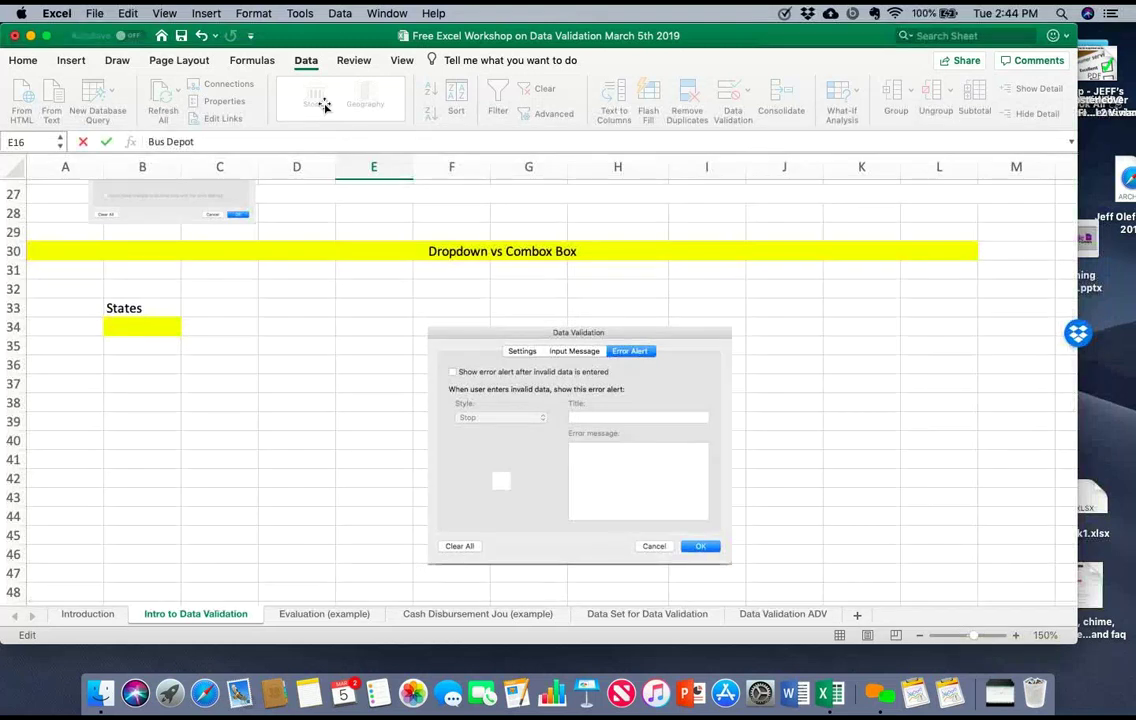
# Step: Examine the Dropdown vs Combo Box explanation and the Exercise List beneath it
pyautogui.scroll(-5, 540, 390)
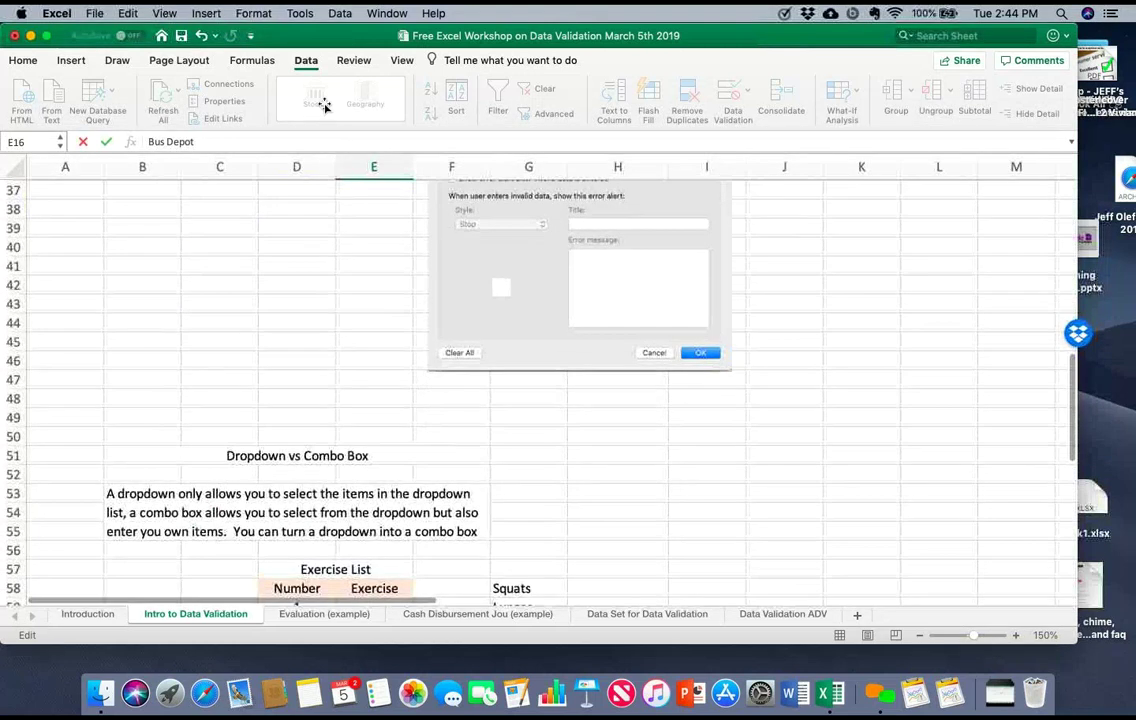
pyautogui.scroll(-4, 540, 390)
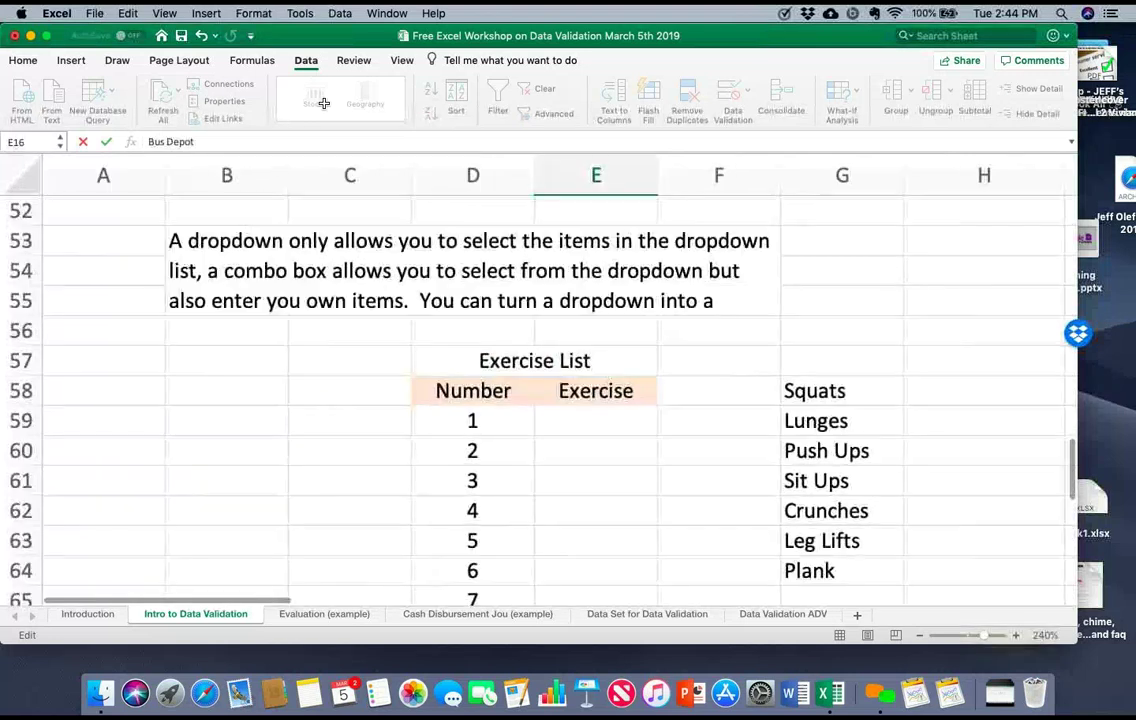
pyautogui.scroll(-1, 500, 390)
pyautogui.hscroll(1, 500, 390)
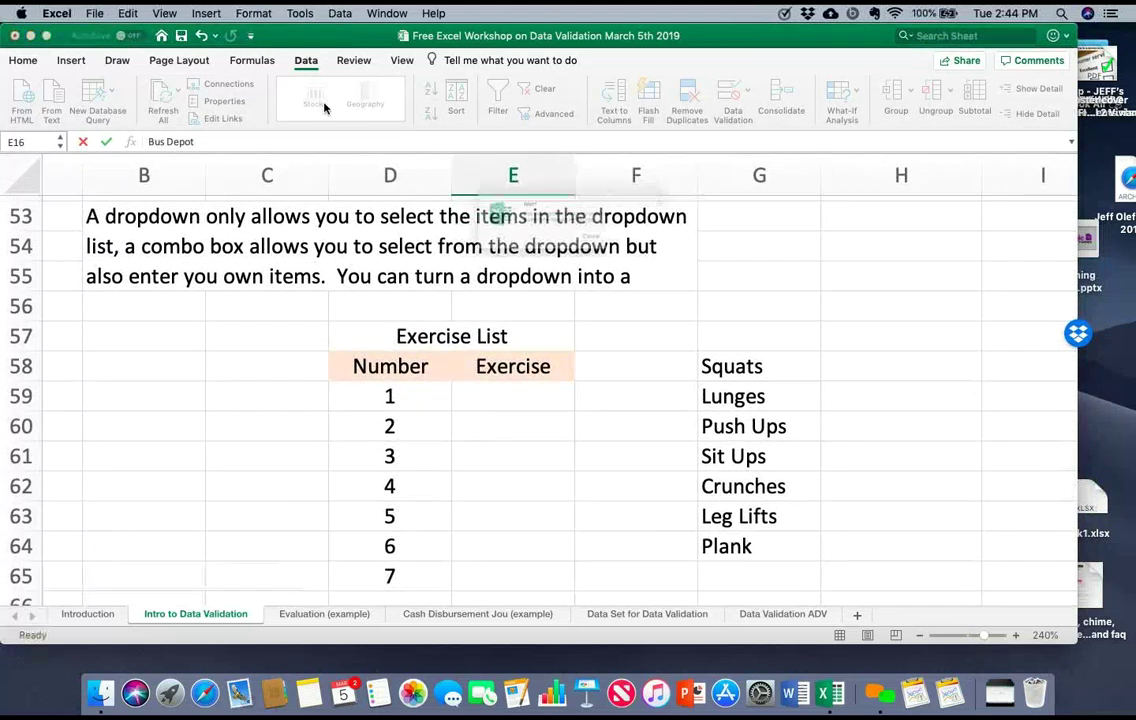
# Step: Retry the Bus Depot entry in E16 and discard it
pyautogui.press('Return')
pyautogui.press('Escape')
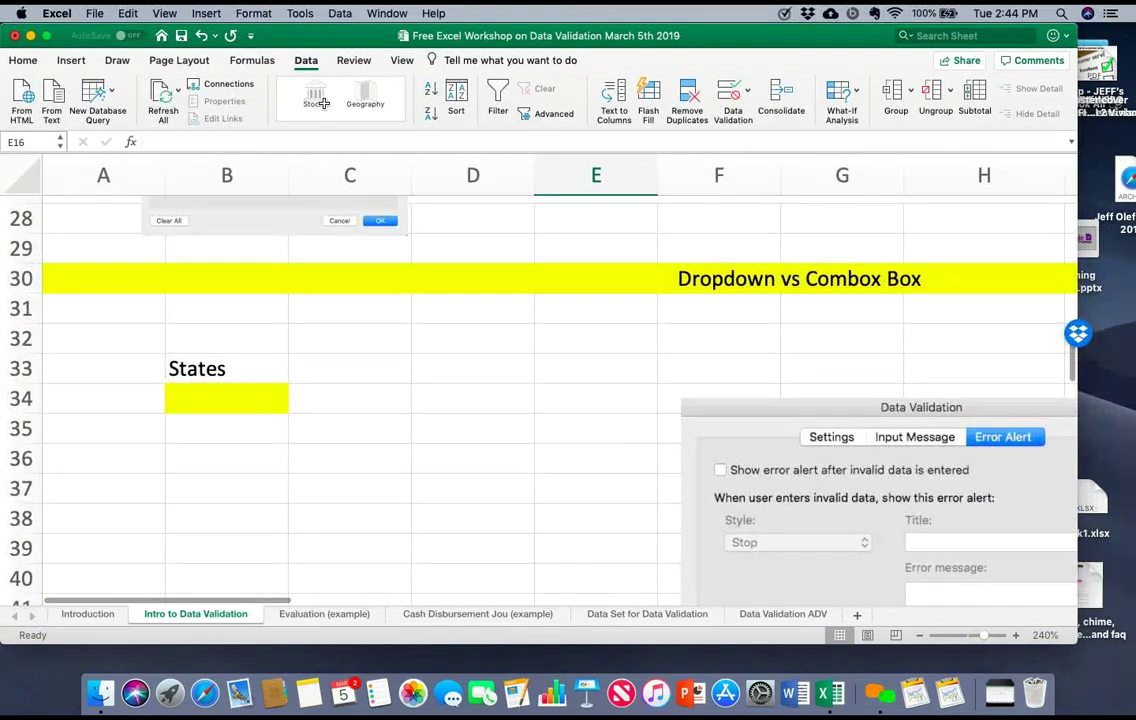
# Step: Choose MD from the drop-down list in the yellow States cell B34
pyautogui.click(227, 398)
pyautogui.click(295, 405)
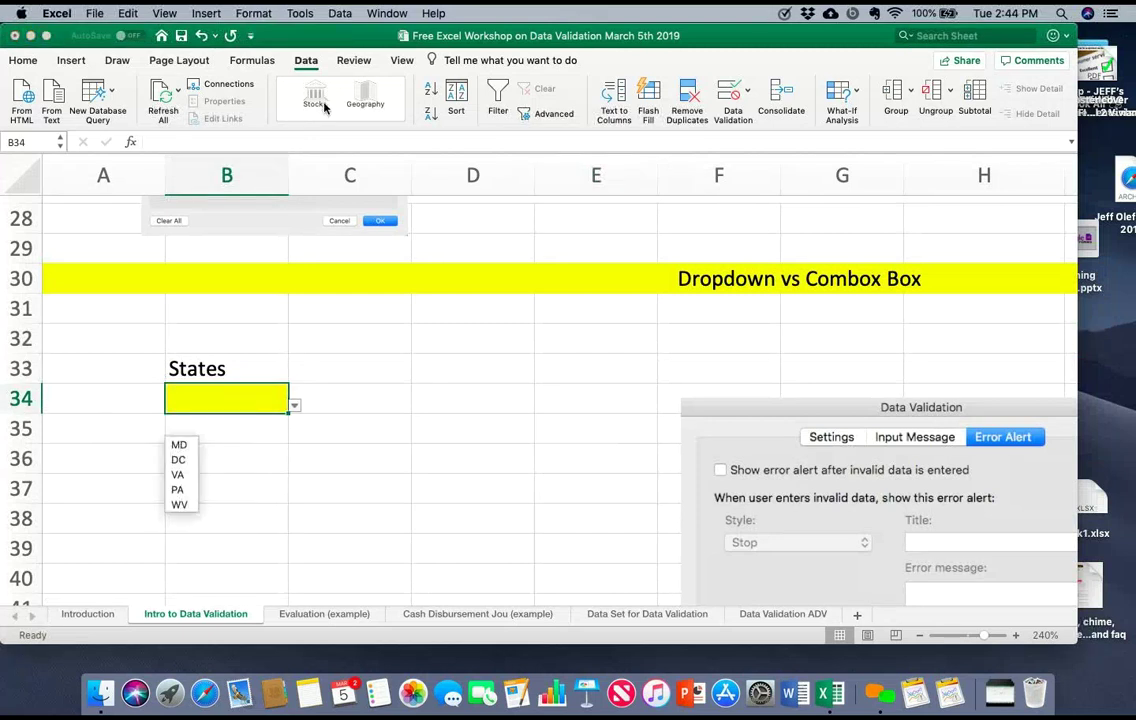
pyautogui.scroll(-2, 178, 459)
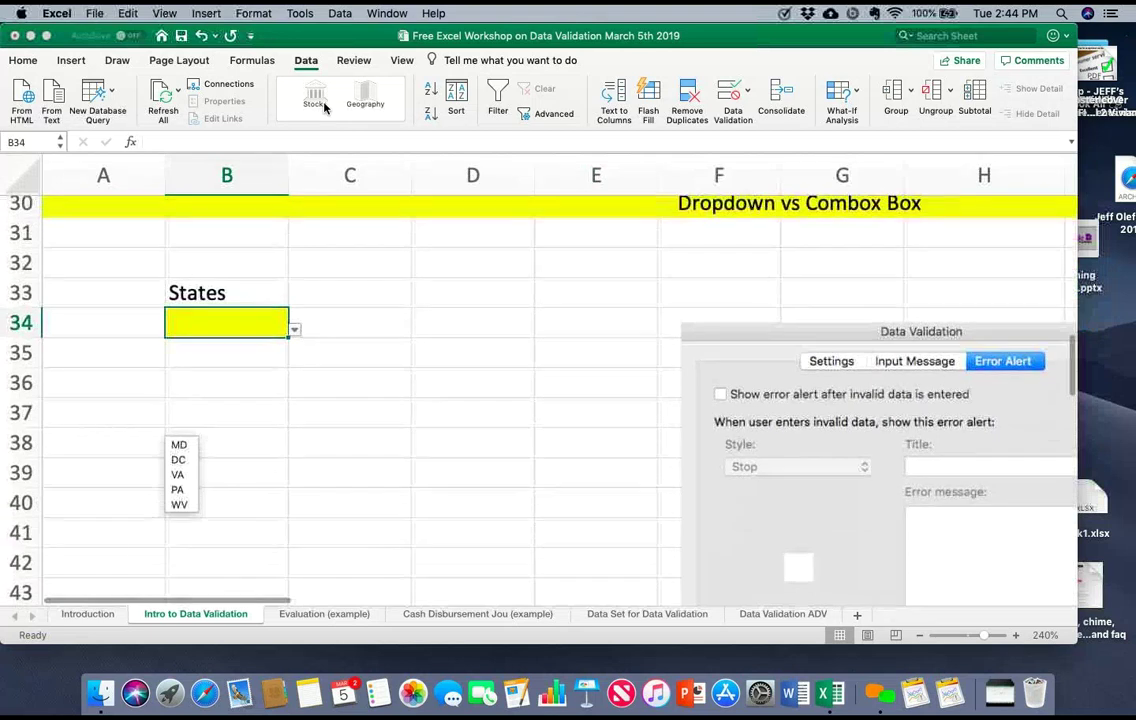
pyautogui.press('Up')
pyautogui.press('Return')
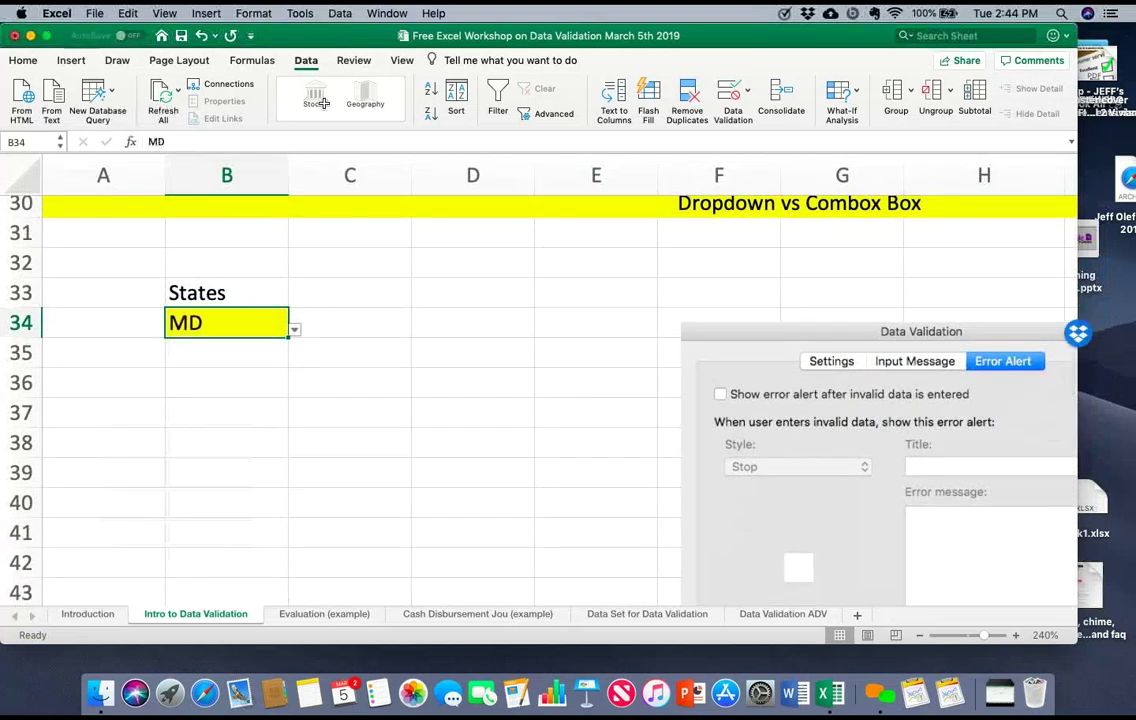
# Step: Switch the States cell B34 to VA and then to WV from its drop-down list
pyautogui.hotkey('alt', 'Down')
pyautogui.press('Down')
pyautogui.press('Down')
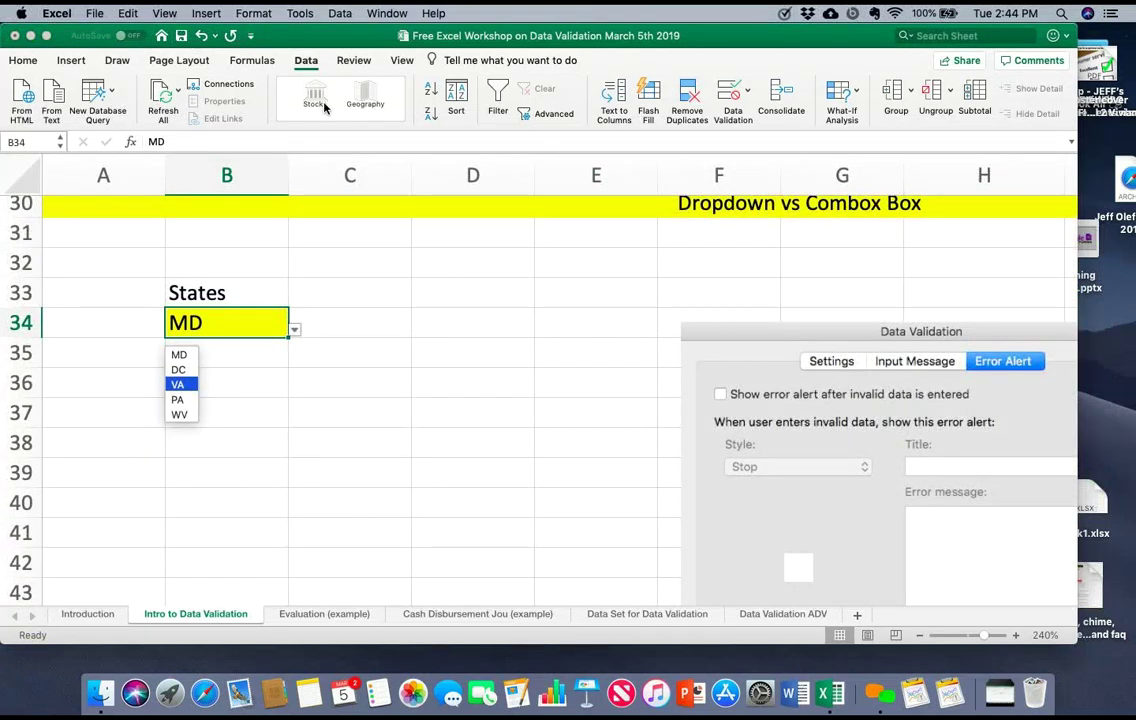
pyautogui.press('Return')
pyautogui.hotkey('alt', 'Down')
pyautogui.press('Down')
pyautogui.press('Down')
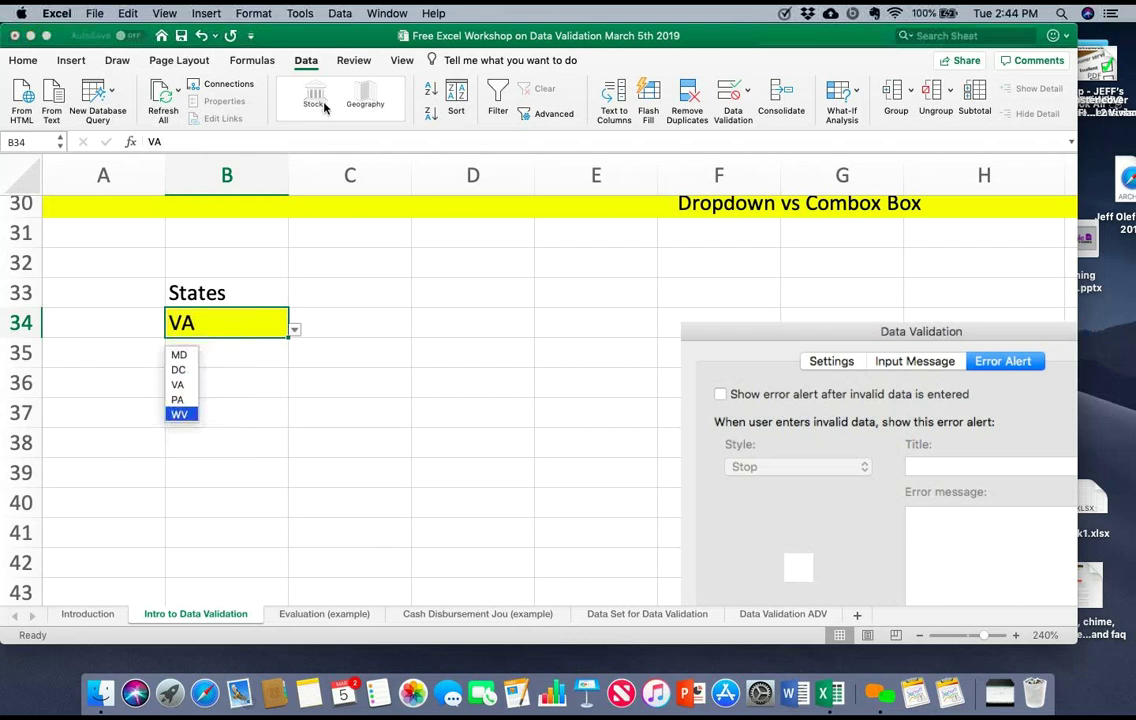
pyautogui.press('Return')
pyautogui.hotkey('alt', 'Down')
pyautogui.press('Return')
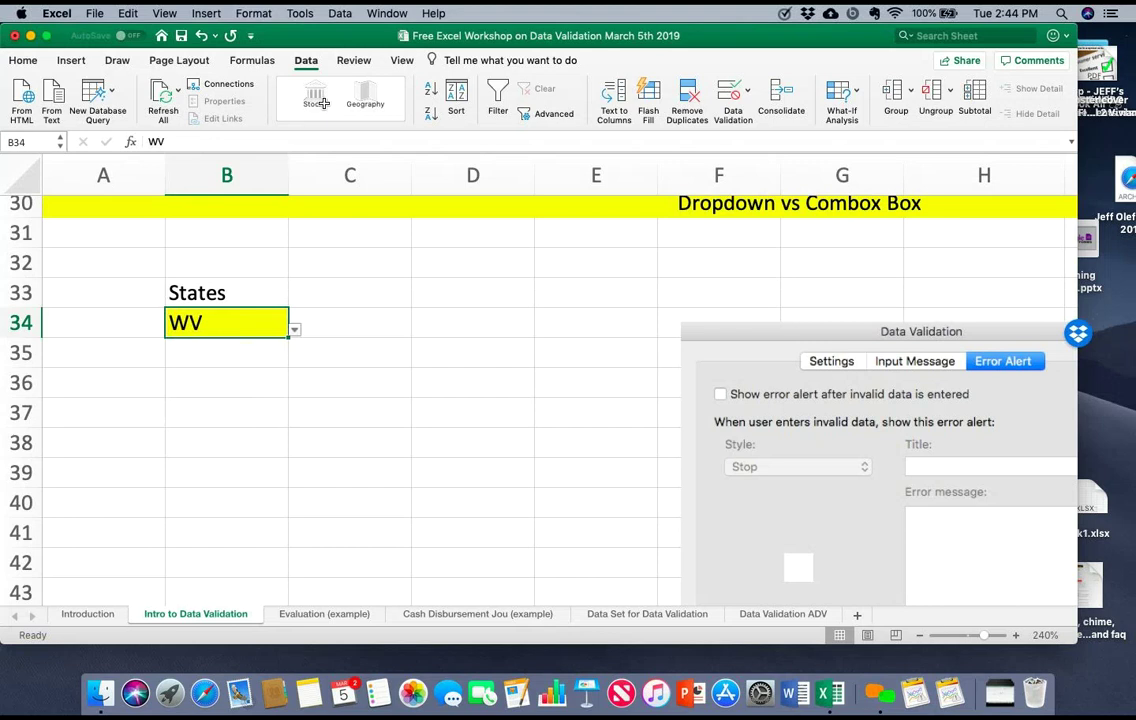
# Step: Try to enter CT, a state outside the list, by hand in B34 and cancel the entry
pyautogui.press('F2')
pyautogui.press('BackSpace')
pyautogui.press('BackSpace')
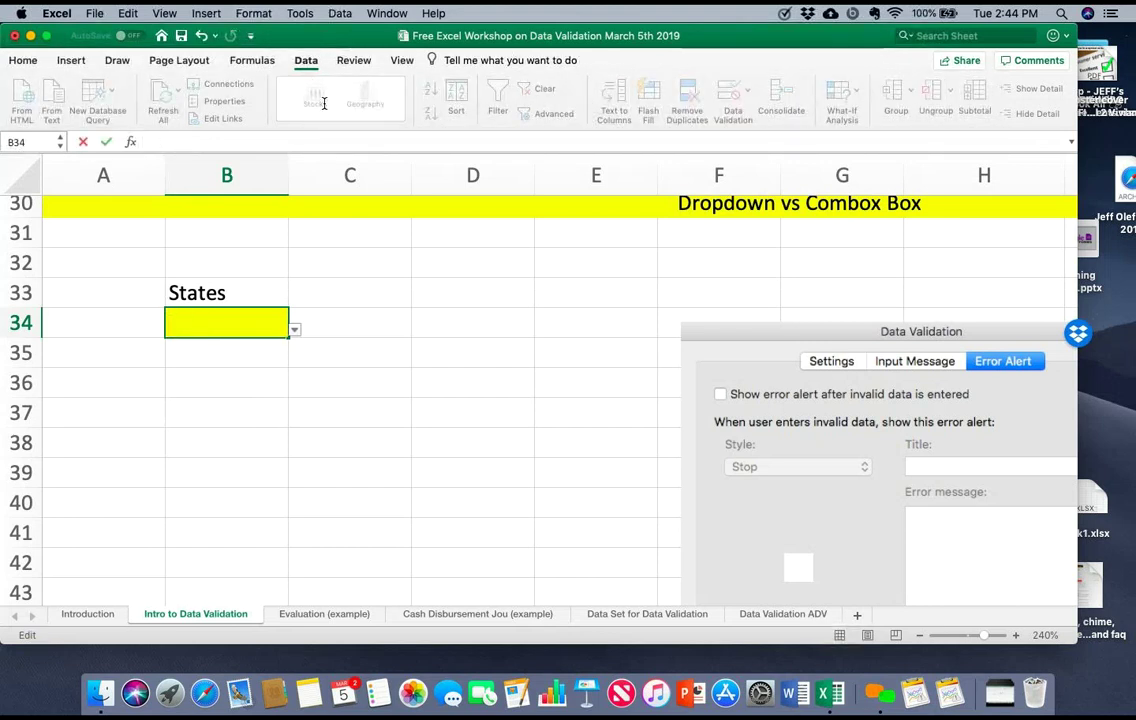
pyautogui.hotkey('alt', 'Down')
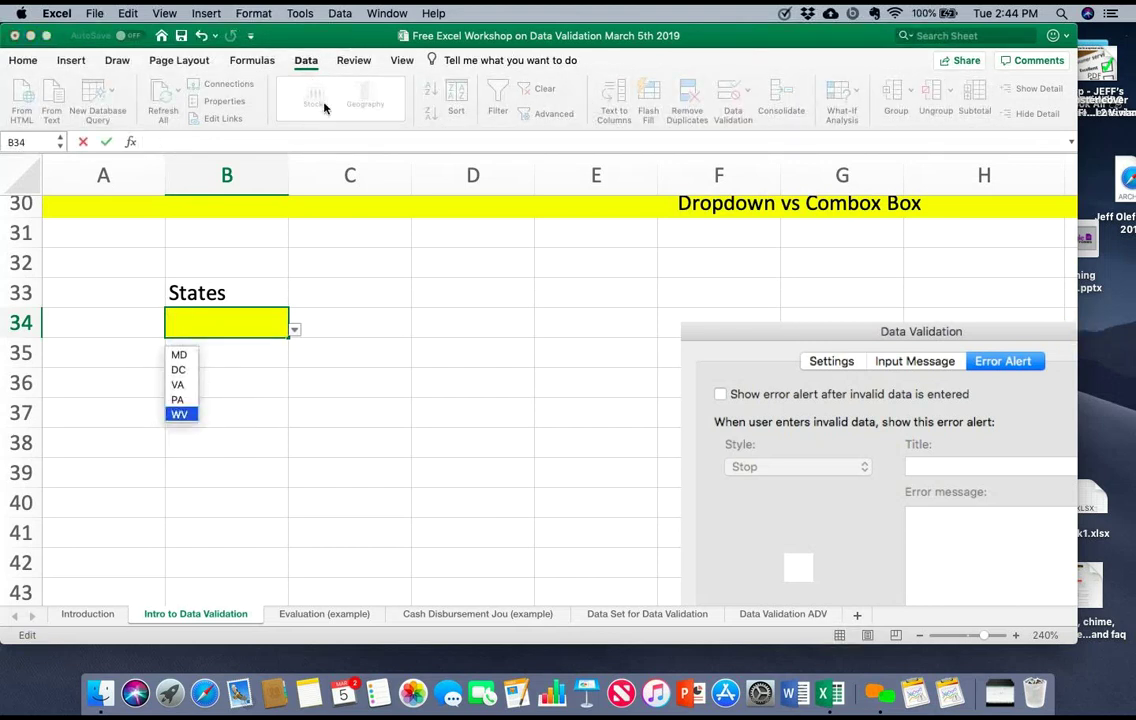
pyautogui.press('Escape')
pyautogui.write('CT')
pyautogui.press('Return')
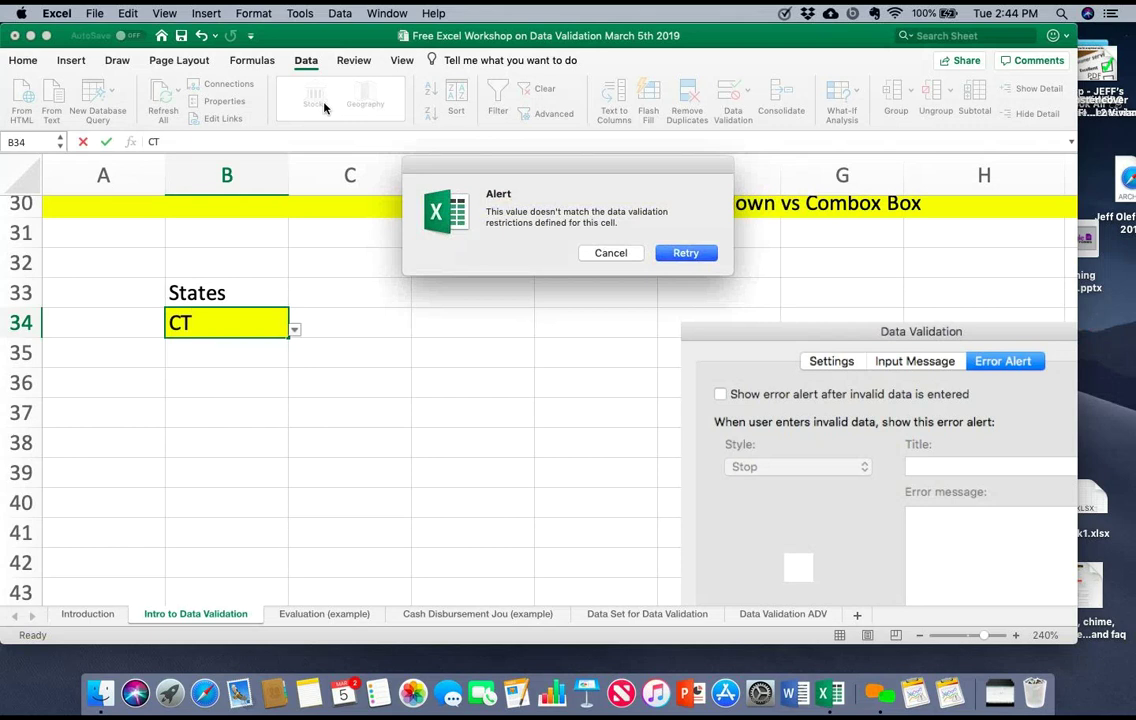
pyautogui.press('Escape')
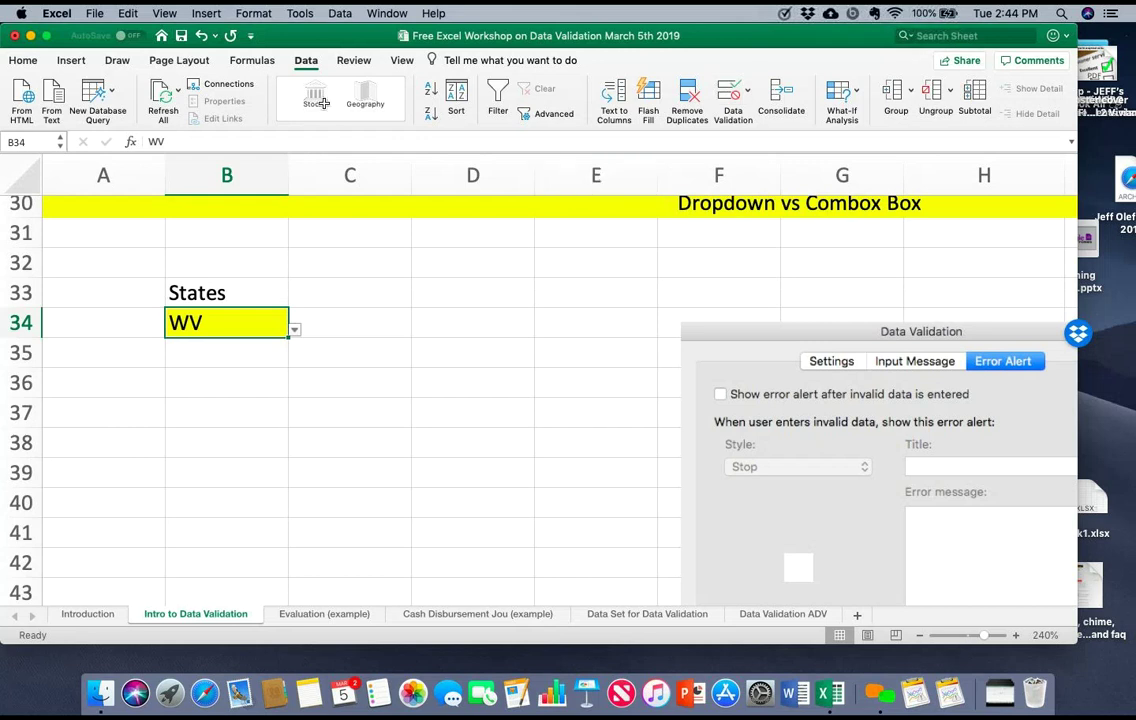
# Step: Empty B34 and turn off the error alert for invalid data in its data validation settings
pyautogui.press('Delete')
pyautogui.click(732, 91)
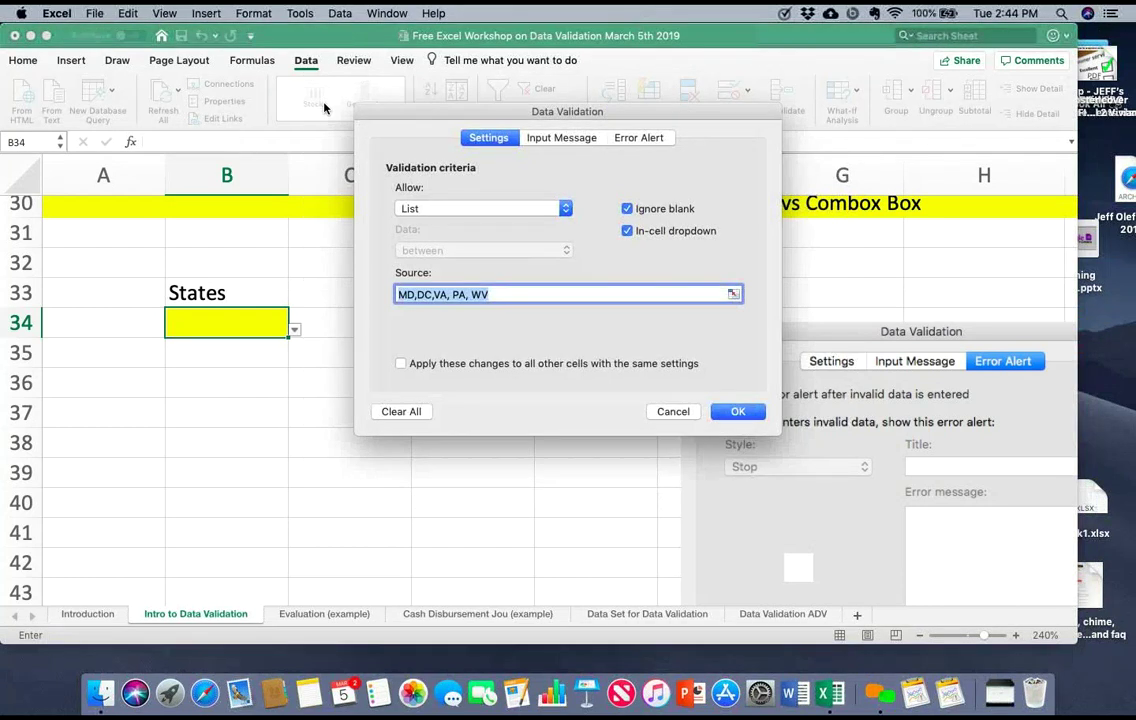
pyautogui.click(638, 137)
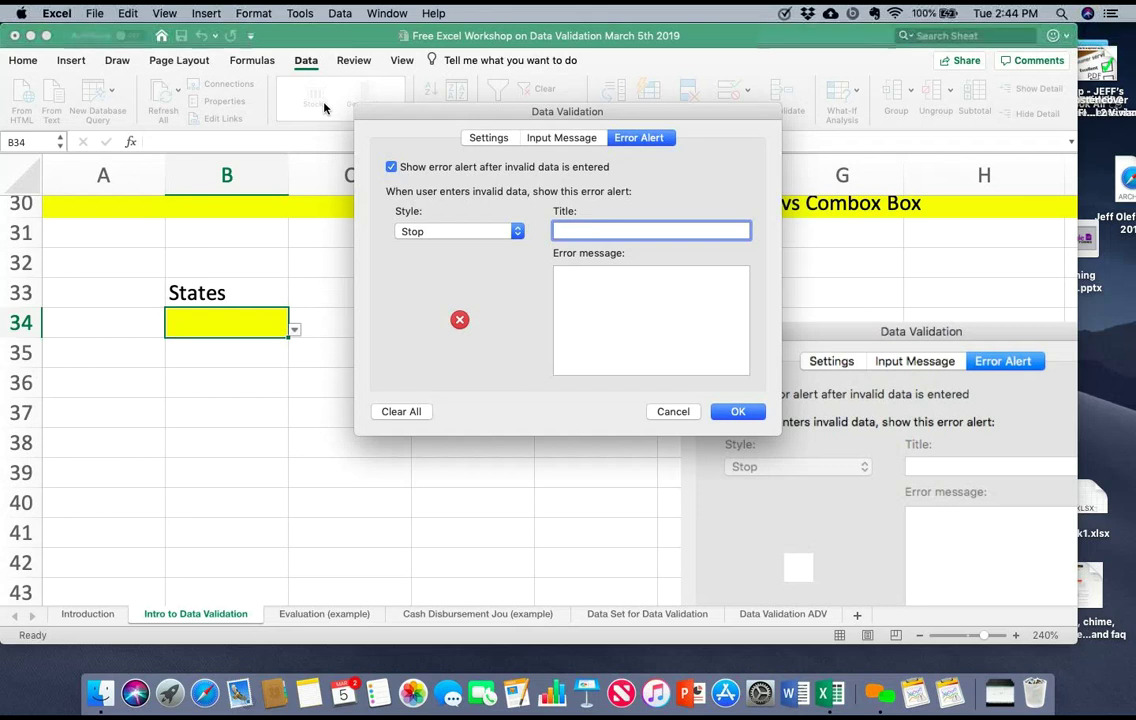
pyautogui.click(391, 167)
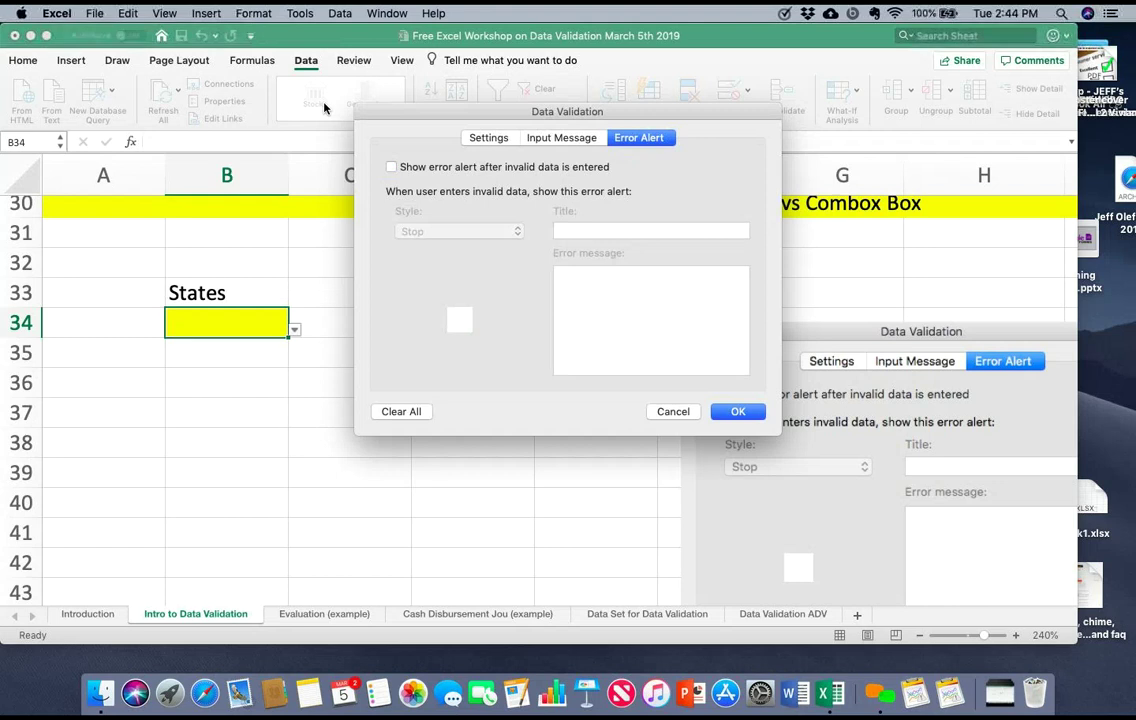
pyautogui.press('Return')
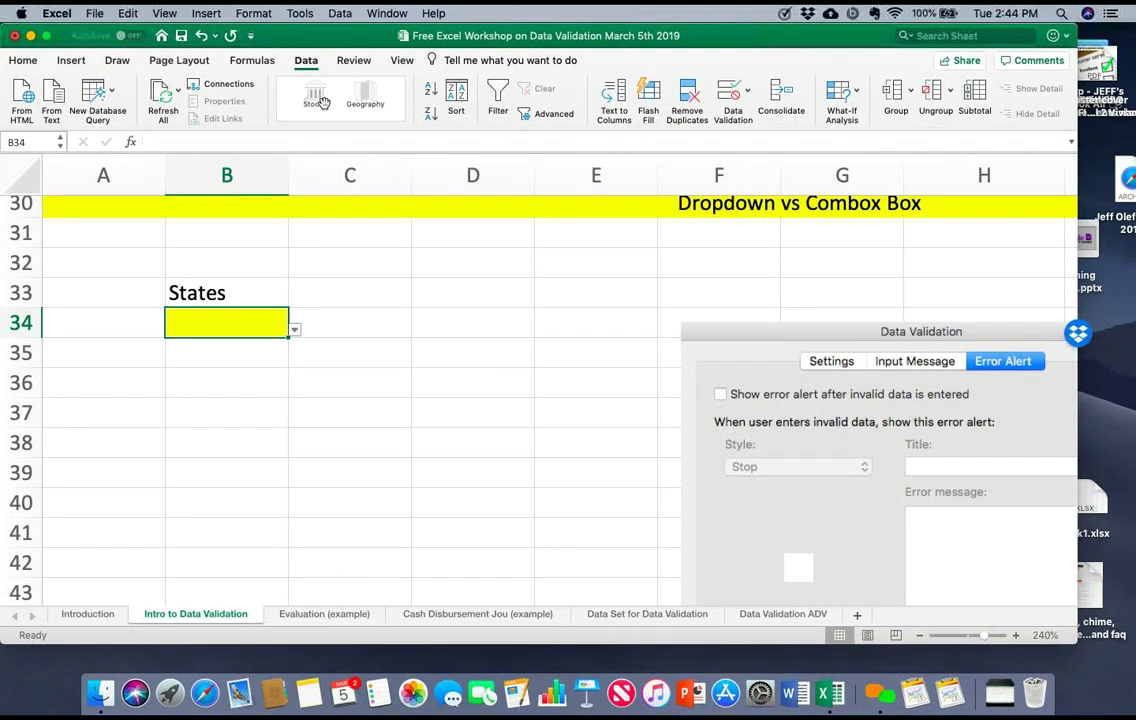
# Step: Test the States list by choosing VA in B34 and clearing the cell again
pyautogui.hotkey('alt', 'Down')
pyautogui.press('v')
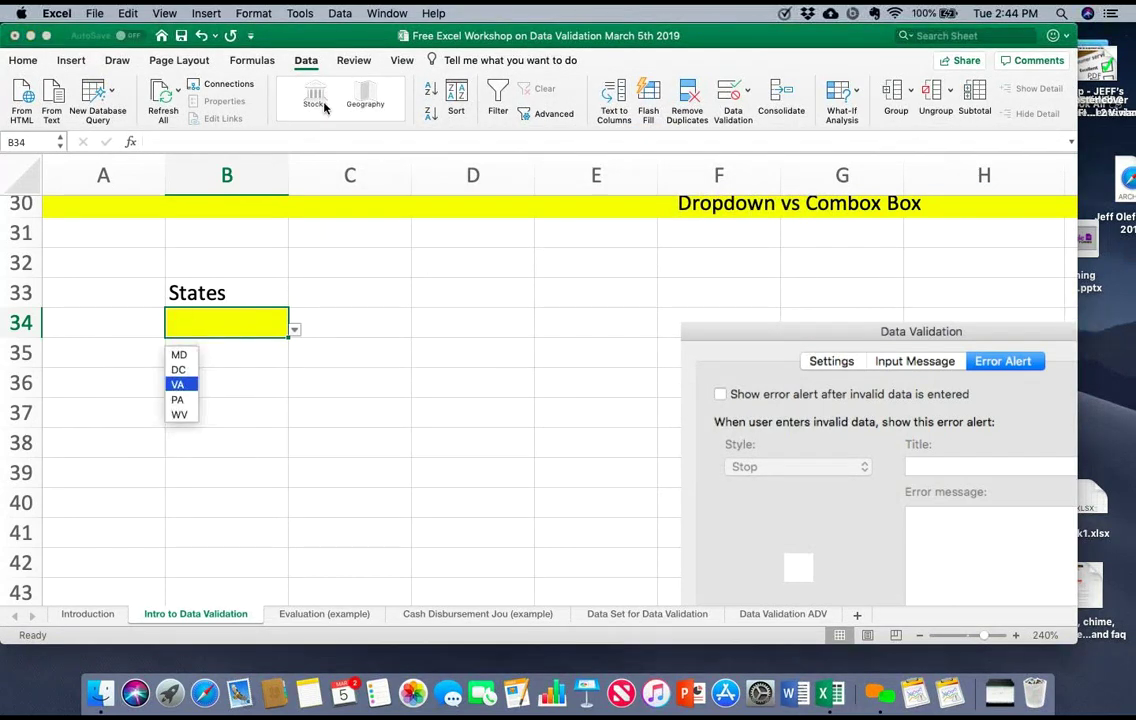
pyautogui.press('Return')
pyautogui.press('Delete')
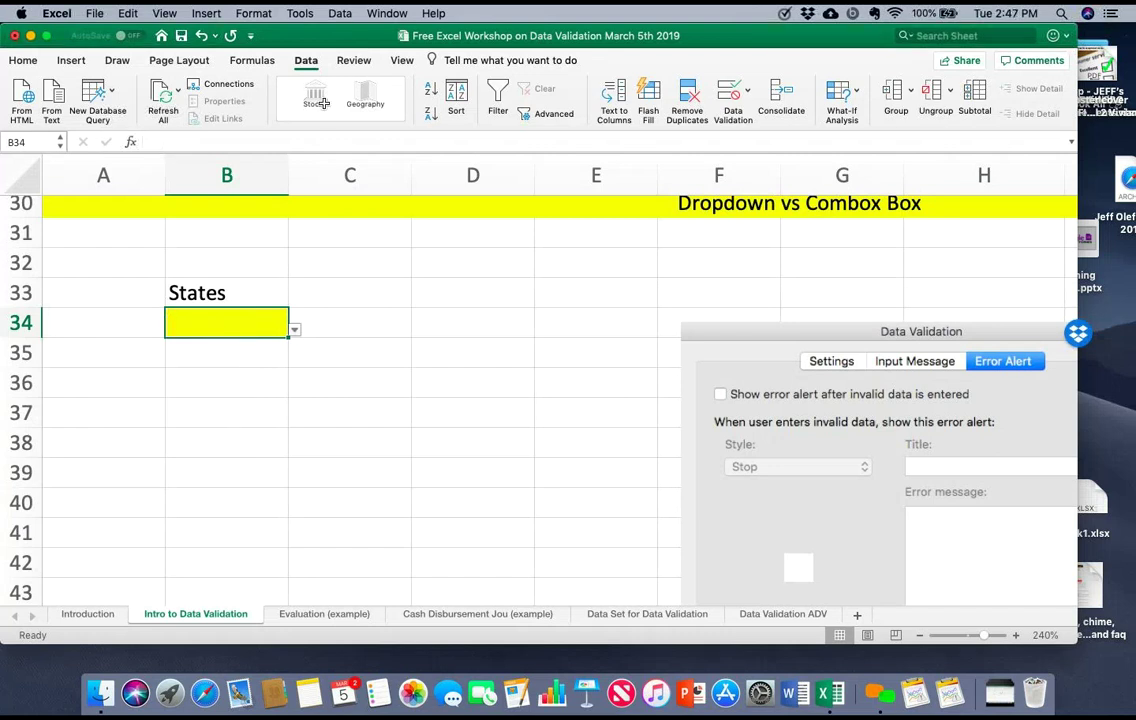
# Step: Enter CT, a state outside the list, by hand in B34
pyautogui.write('M')
pyautogui.press('BackSpace')
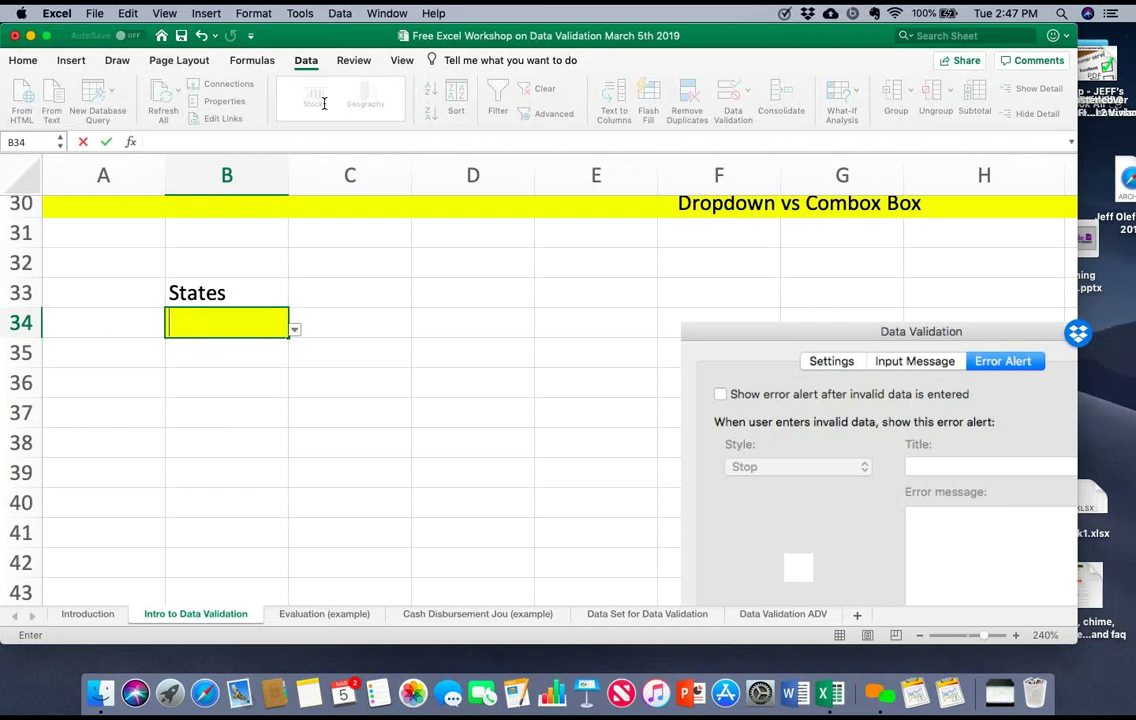
pyautogui.write('CT')
pyautogui.press('Return')
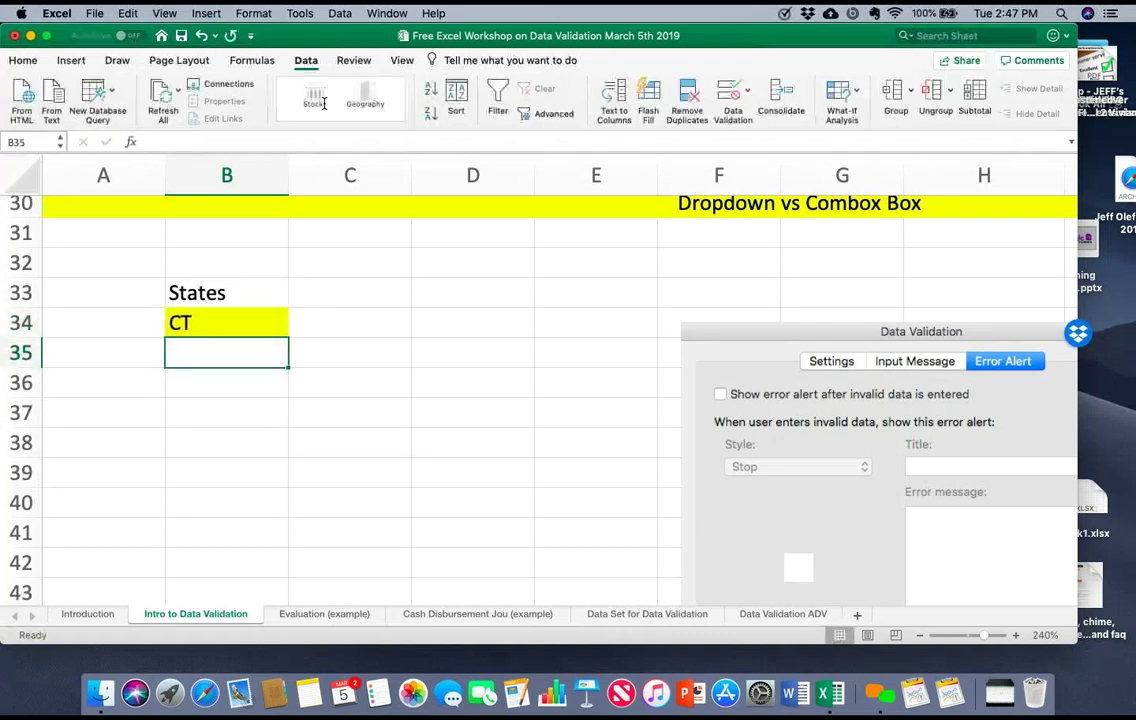
pyautogui.press('Up')
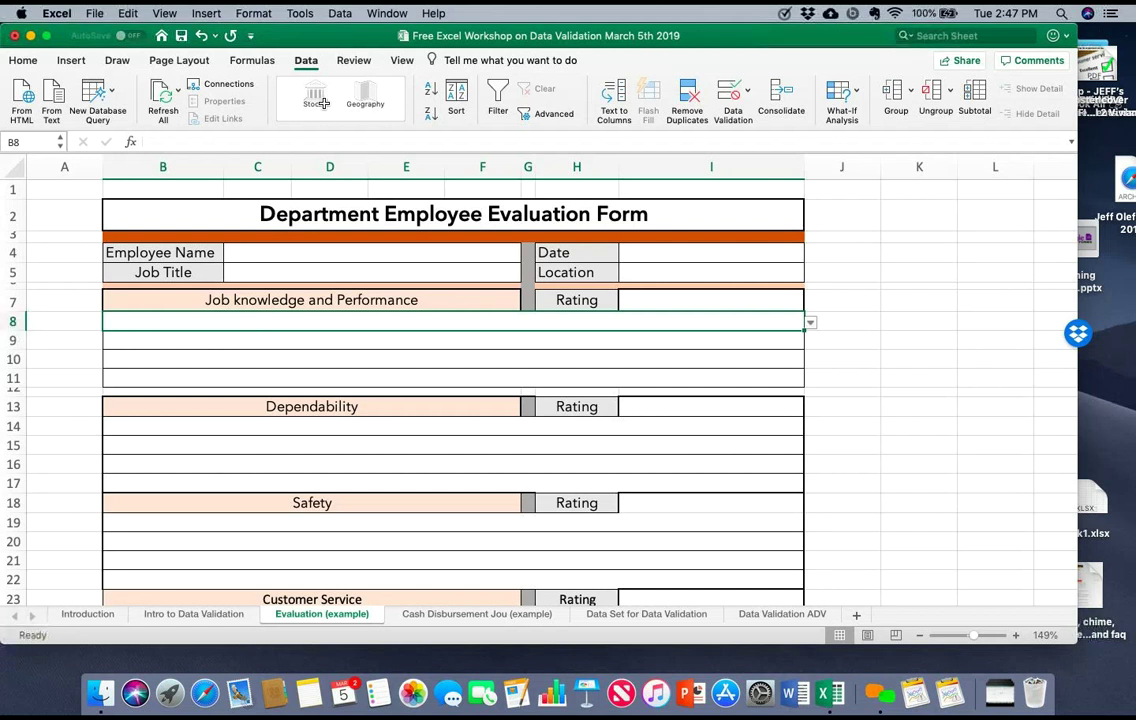
# Step: Inspect the data validation settings and list source of the Employee Name cell C4 on the Evaluation (example) sheet
pyautogui.scroll(-2, 480, 390)
pyautogui.hscroll(1, 480, 390)
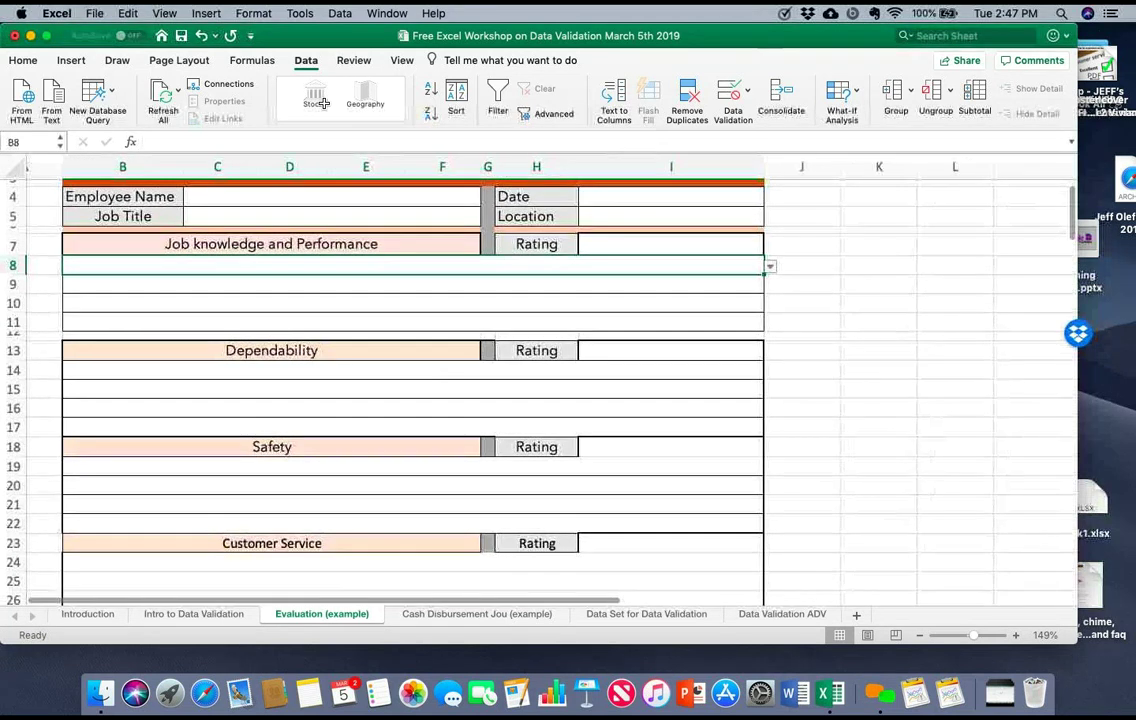
pyautogui.scroll(2, 480, 390)
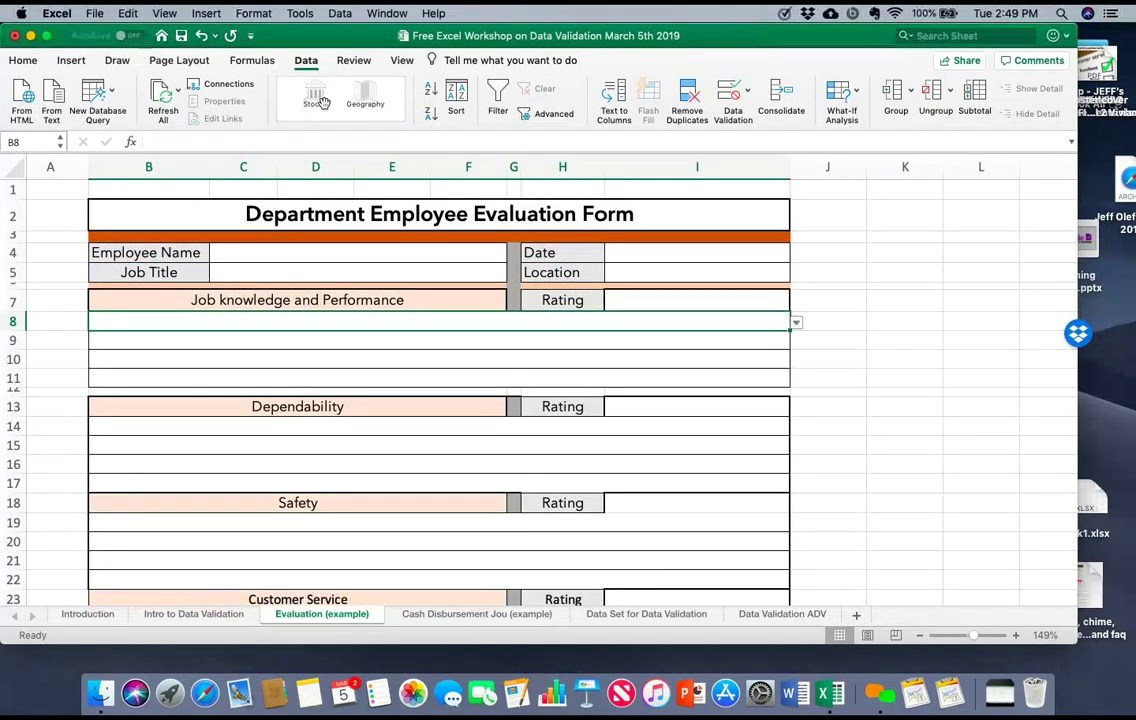
pyautogui.press('Up')
pyautogui.press('Up')
pyautogui.press('Up')
pyautogui.press('Up')
pyautogui.press('Right')
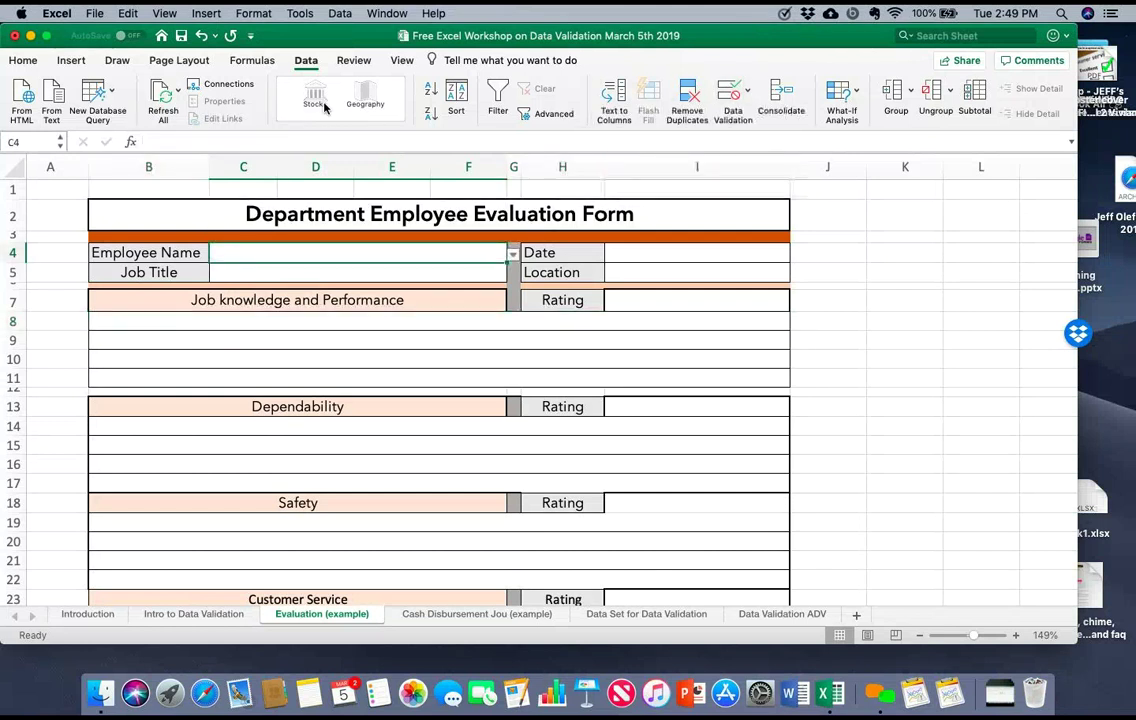
pyautogui.click(748, 91)
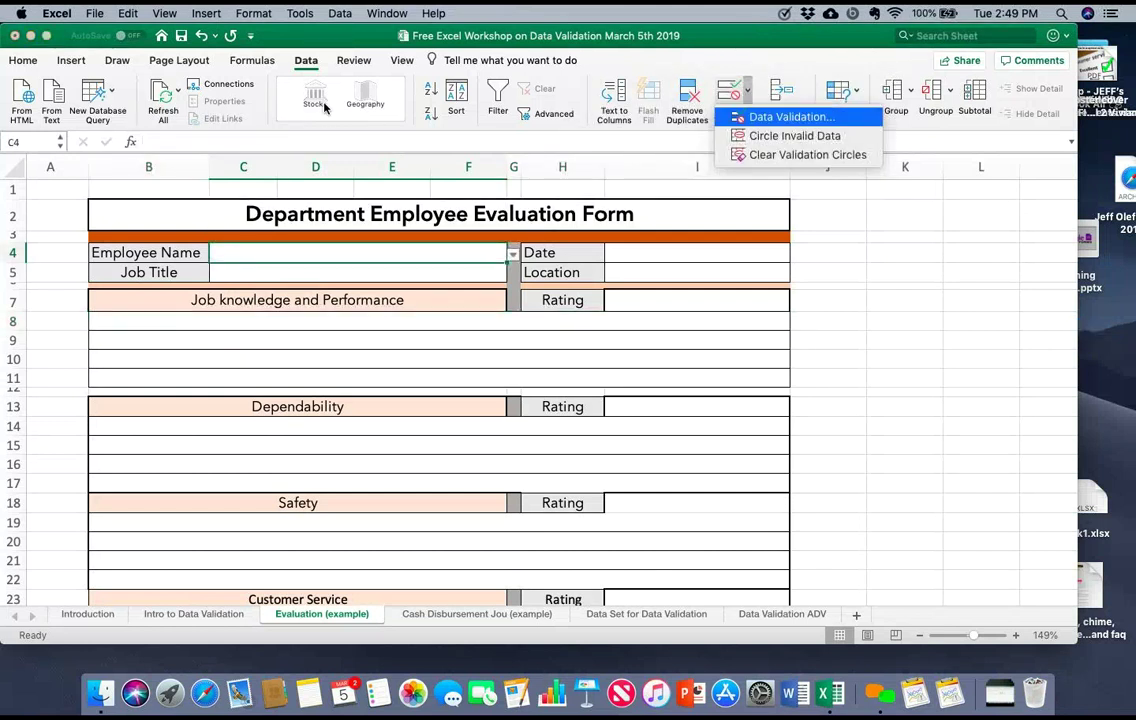
pyautogui.press('Return')
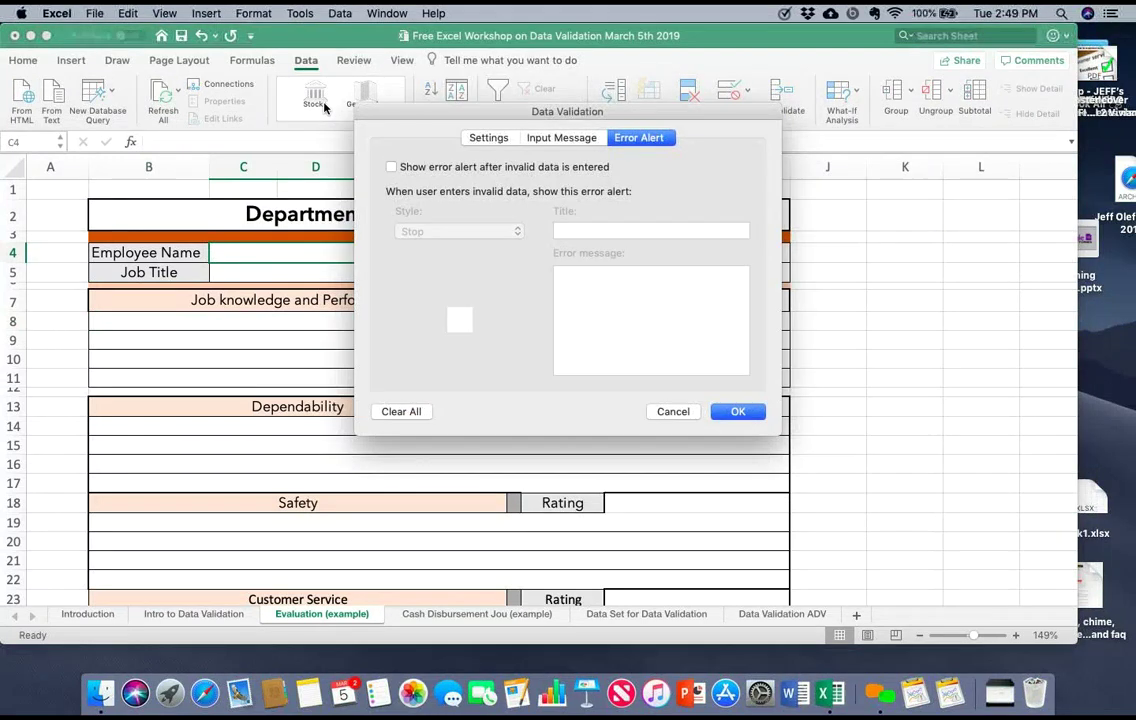
pyautogui.hotkey('ctrl', 'Tab')
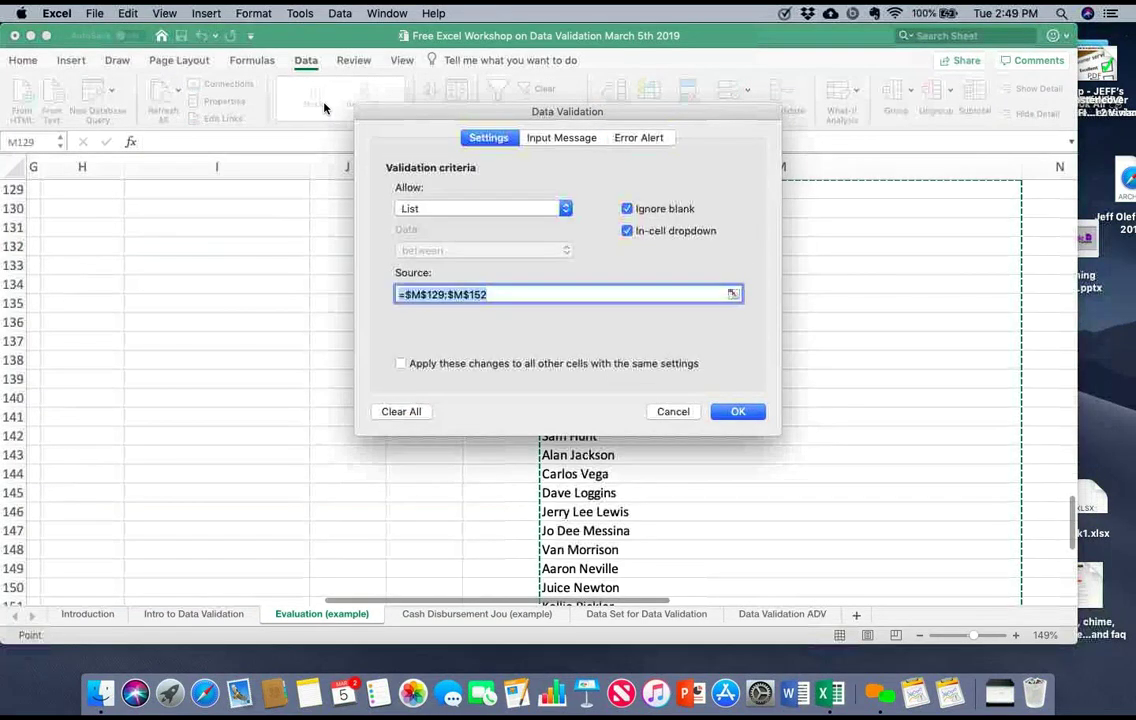
pyautogui.press('Escape')
# Step: Examine the Data Section in column M, covering the ratings, evaluation phrases and employee names that feed the form's lists
pyautogui.scroll(20, 540, 390)
pyautogui.scroll(10, 540, 390)
pyautogui.scroll(-8, 540, 390)
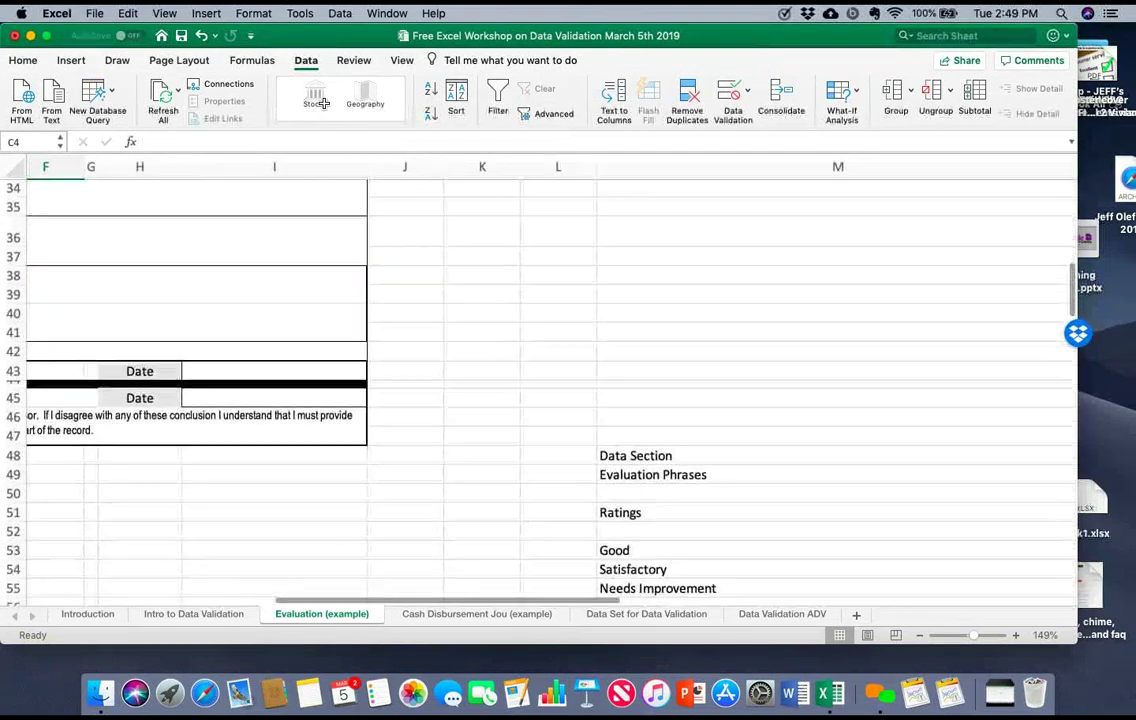
pyautogui.scroll(-1, 540, 390)
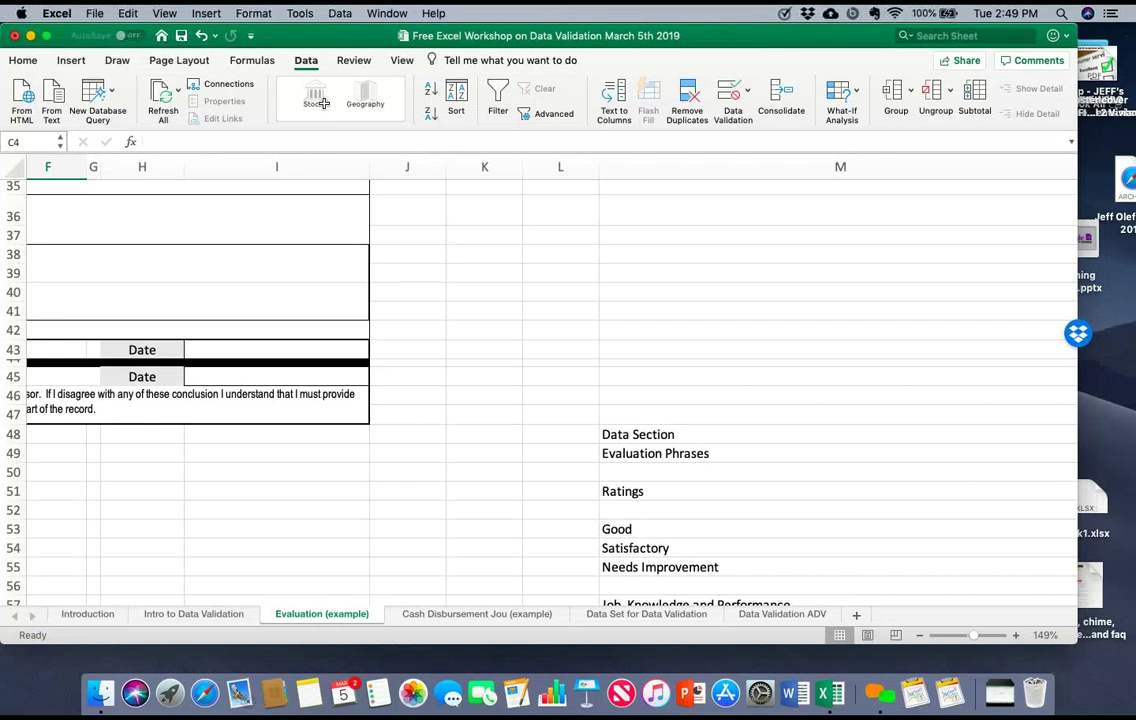
pyautogui.hscroll(-5, 322, 103)
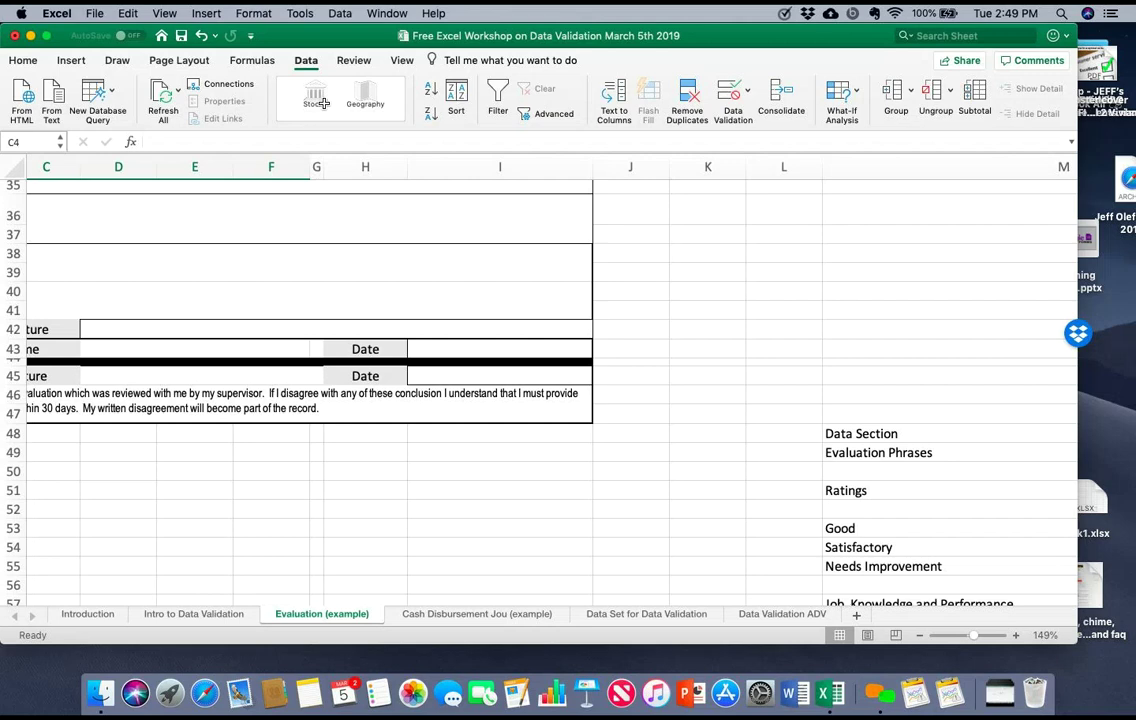
pyautogui.scroll(-5, 319, 104)
pyautogui.hscroll(4, 319, 104)
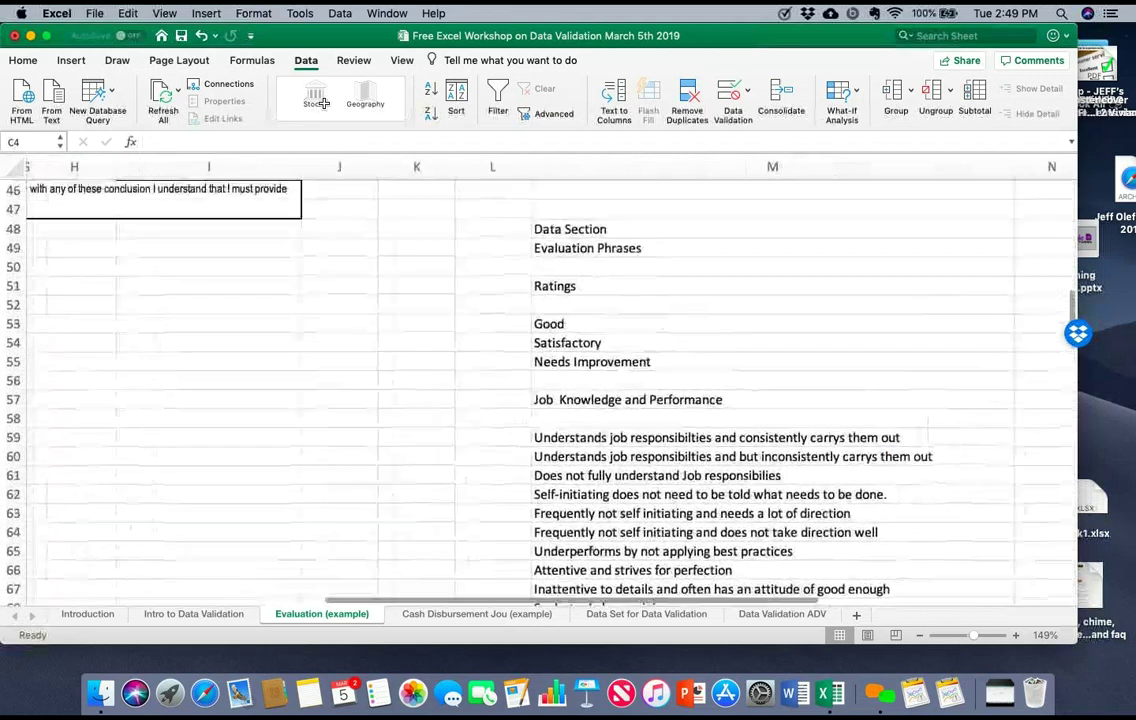
pyautogui.scroll(-15, 319, 104)
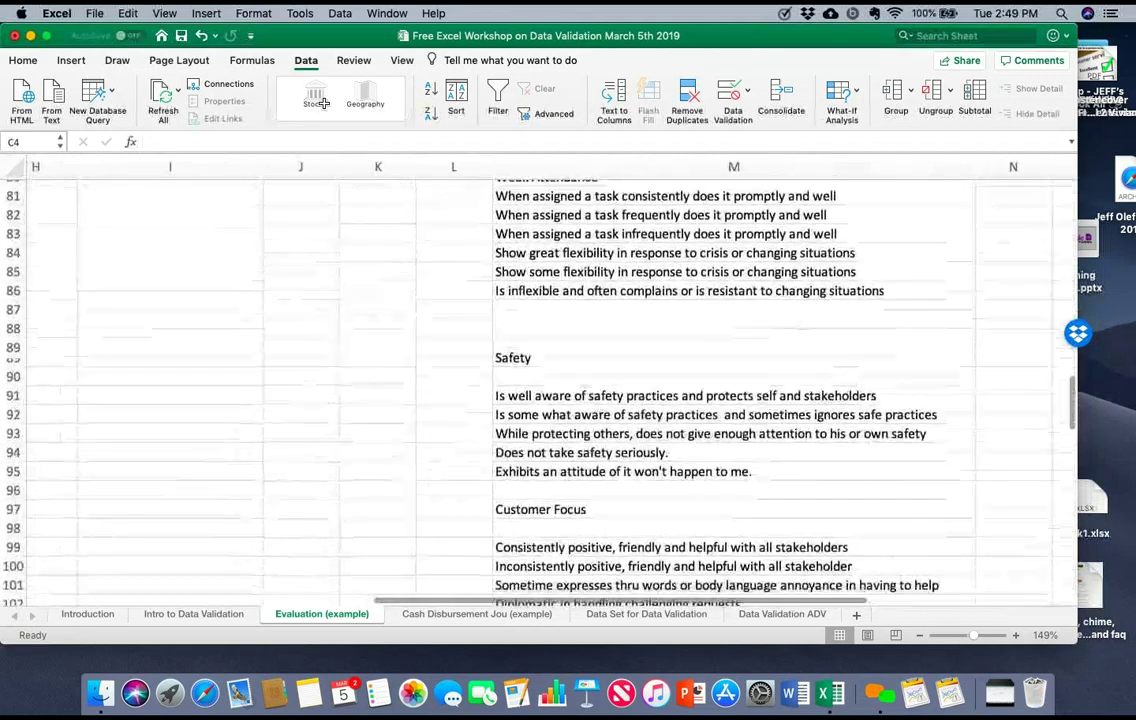
pyautogui.scroll(-16, 319, 104)
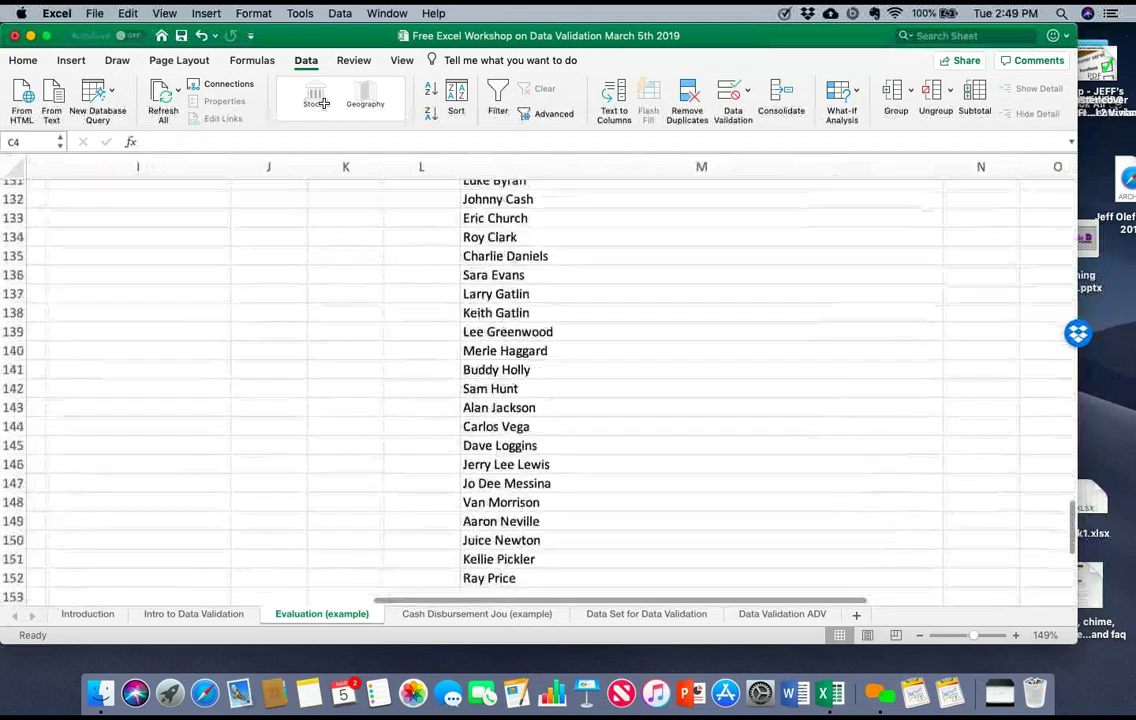
# Step: Return to the evaluation form, browse the Employee Name list in C4 and choose the fourteenth employee
pyautogui.scroll(20, 319, 104)
pyautogui.hscroll(-6, 319, 104)
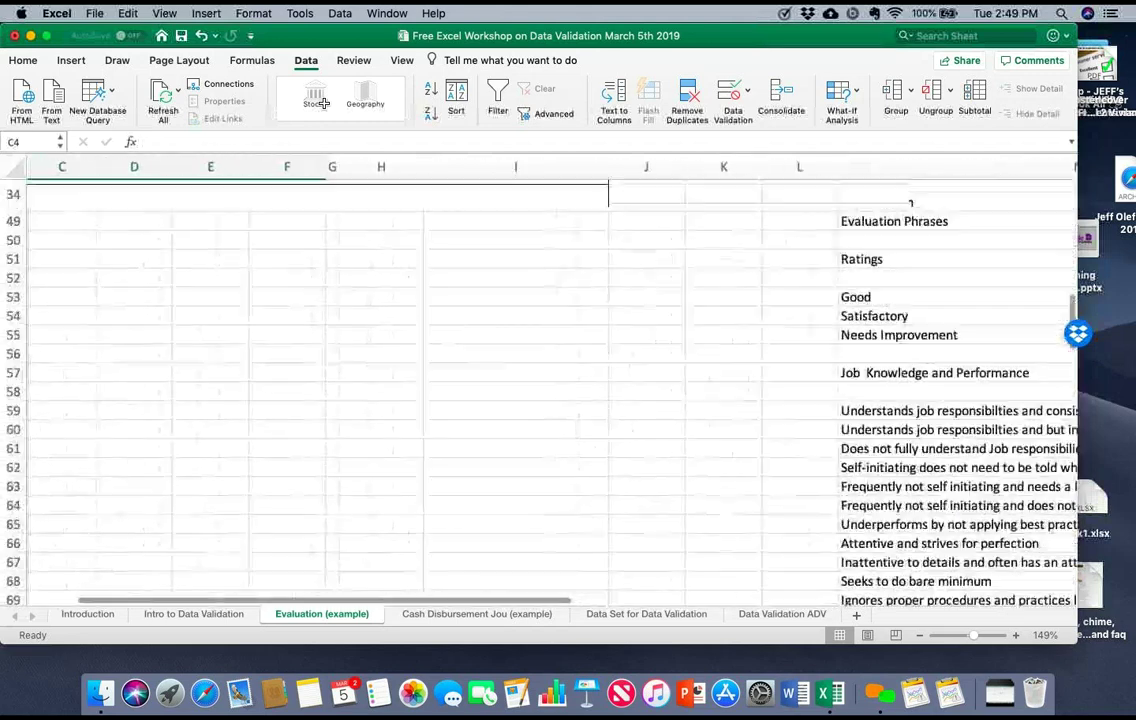
pyautogui.scroll(2, 322, 104)
pyautogui.hscroll(-1, 322, 104)
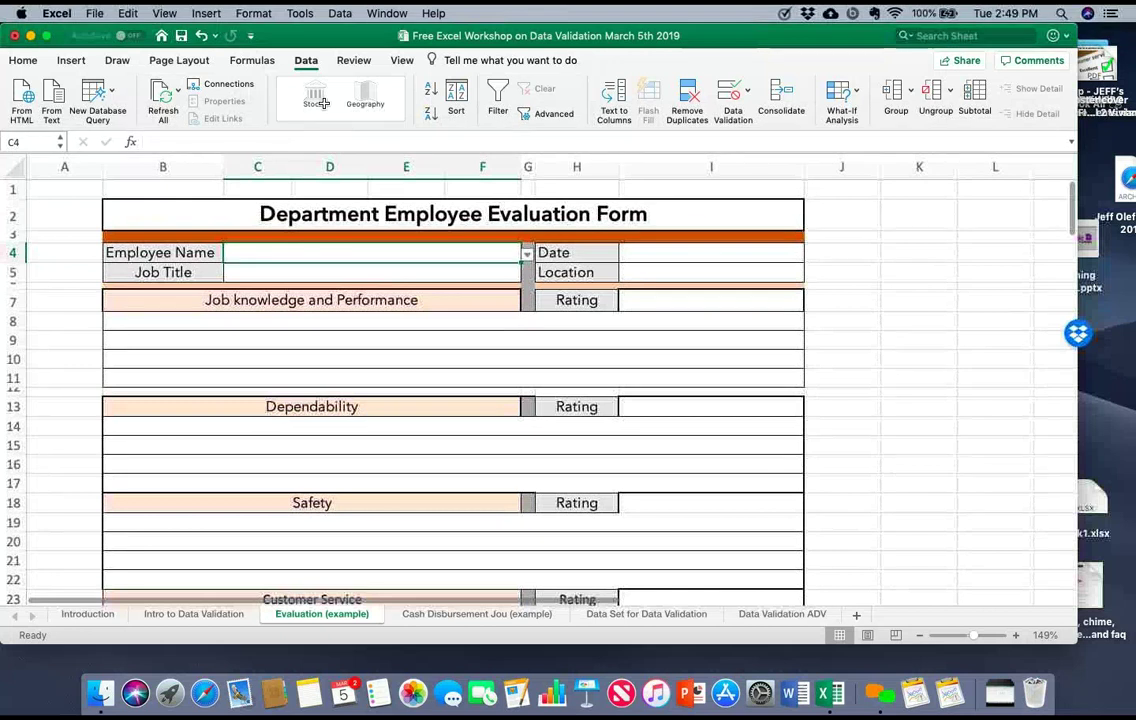
pyautogui.hotkey('alt', 'Down')
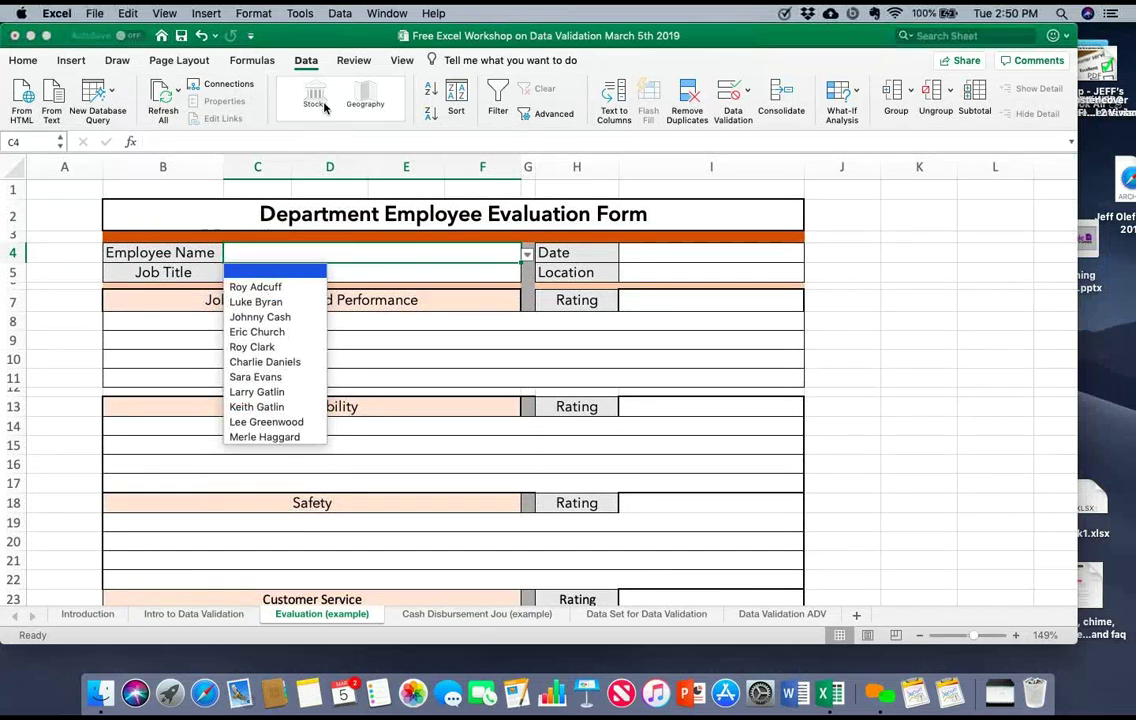
pyautogui.press('Down')
pyautogui.press('Down')
pyautogui.press('Down')
pyautogui.press('Down')
pyautogui.press('Down')
pyautogui.press('Down')
pyautogui.press('Down')
pyautogui.press('Down')
pyautogui.press('Down')
pyautogui.press('Down')
pyautogui.scroll(-5, 275, 355)
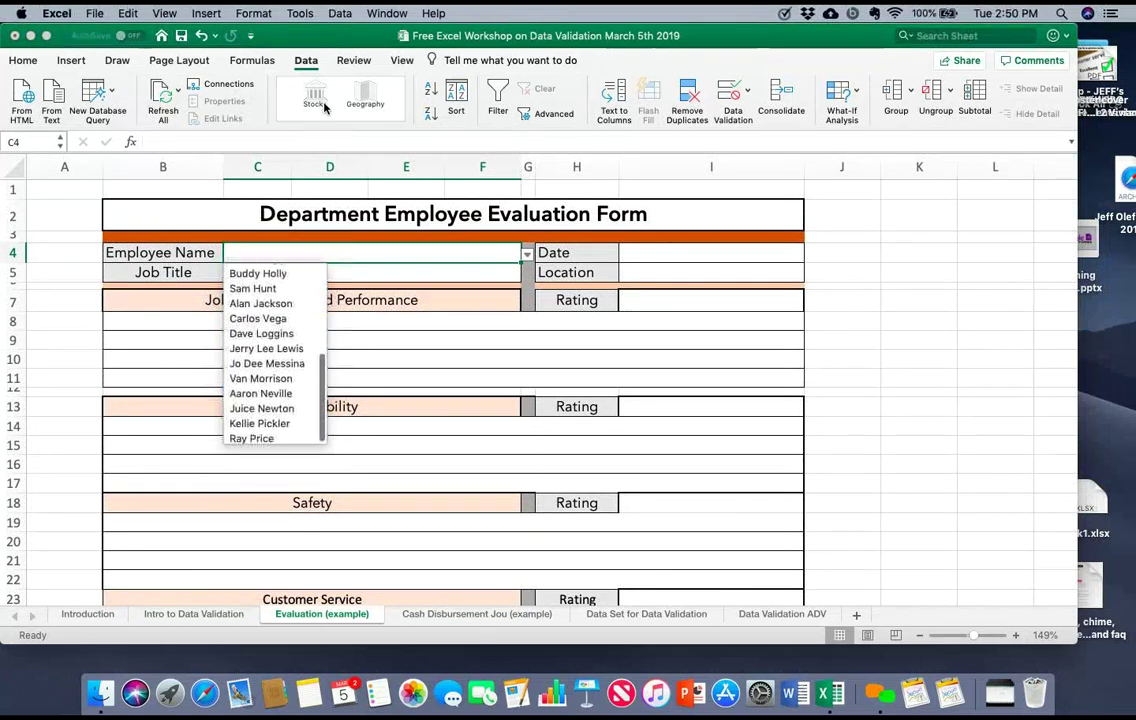
pyautogui.scroll(3, 275, 355)
pyautogui.scroll(5, 275, 355)
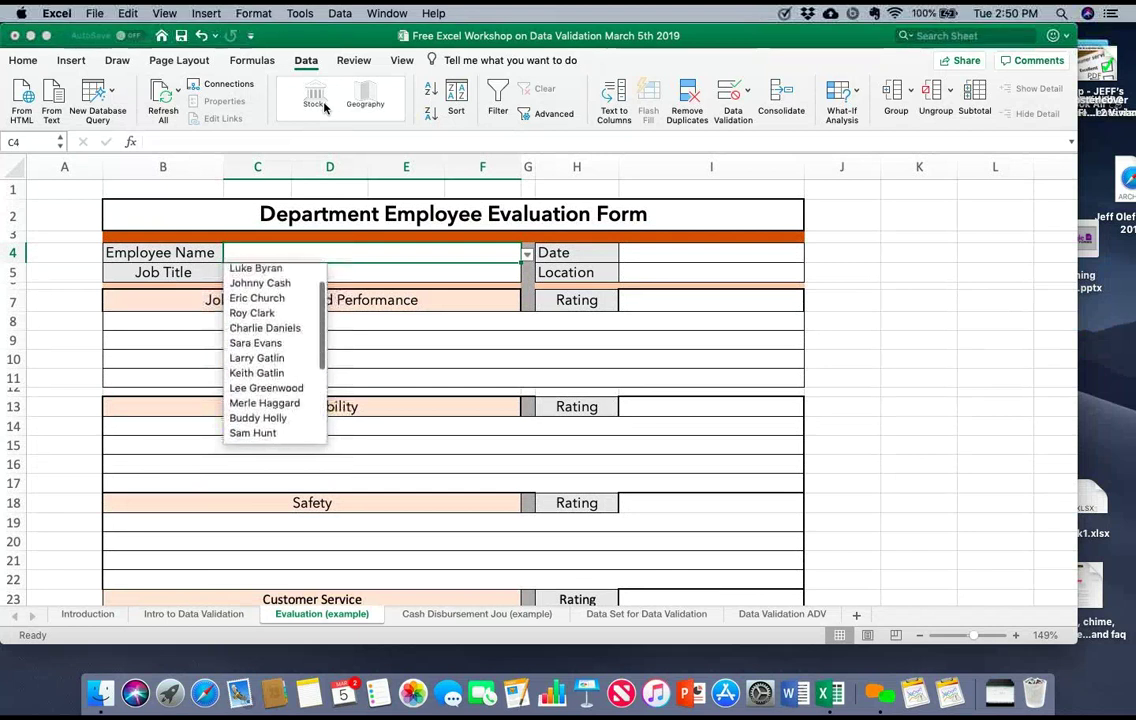
pyautogui.scroll(-5, 275, 355)
pyautogui.scroll(4, 275, 355)
pyautogui.scroll(-4, 275, 355)
pyautogui.scroll(3, 275, 355)
pyautogui.scroll(-2, 275, 355)
pyautogui.scroll(2, 275, 355)
pyautogui.scroll(-3, 275, 355)
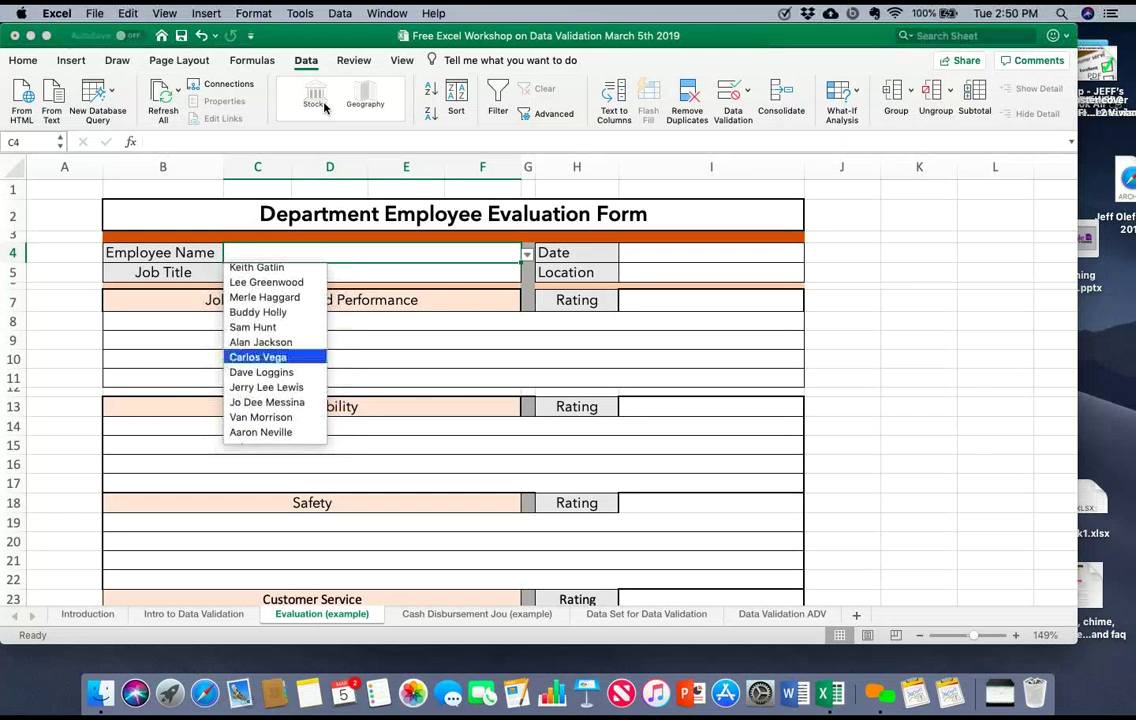
pyautogui.press('Return')
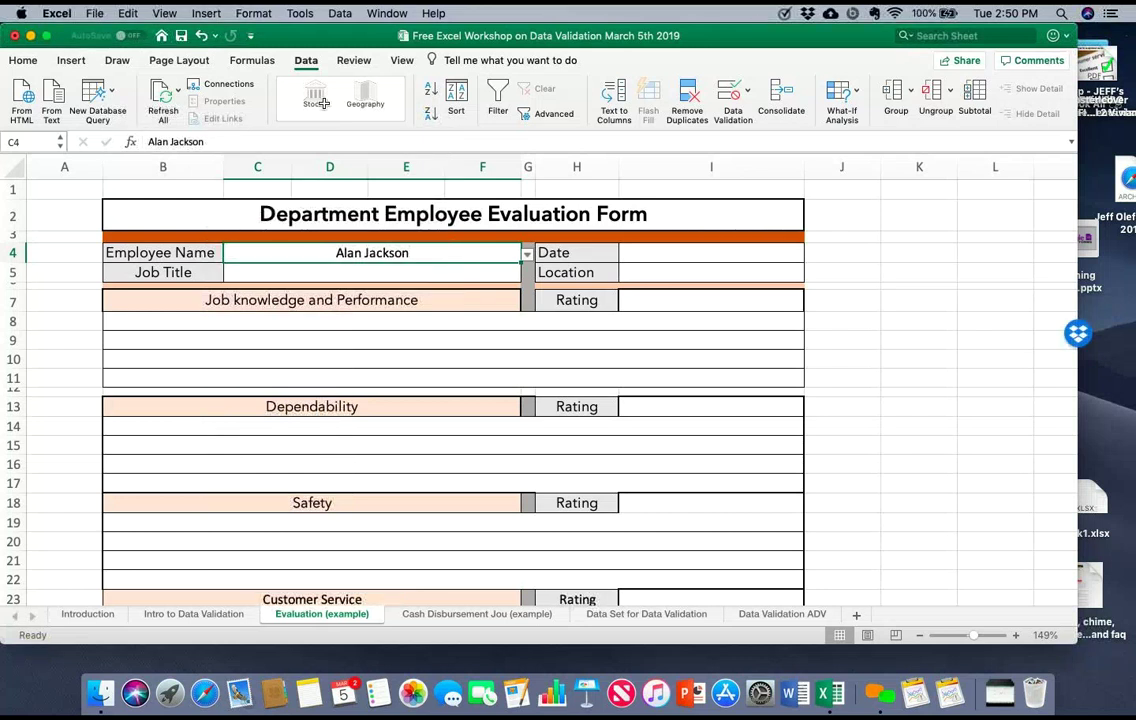
# Step: Change the Employee Name in C4 to the sixth employee in the drop-down list
pyautogui.hotkey('alt', 'Down')
pyautogui.press('Down')
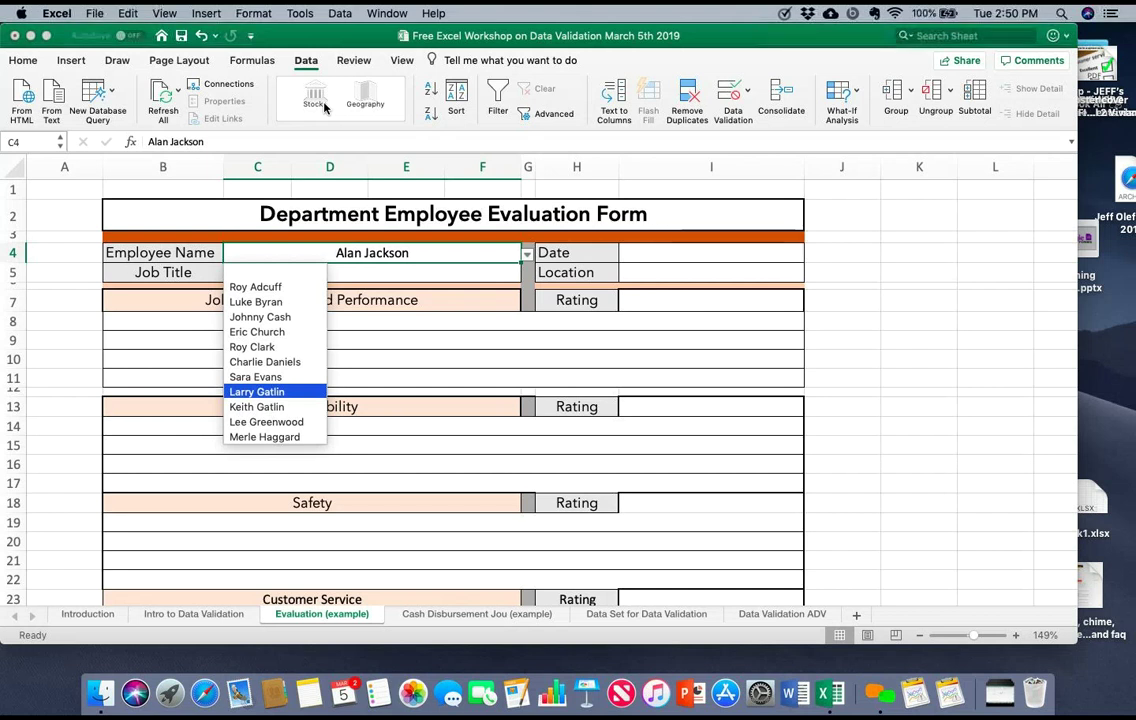
pyautogui.press('Up')
pyautogui.press('Up')
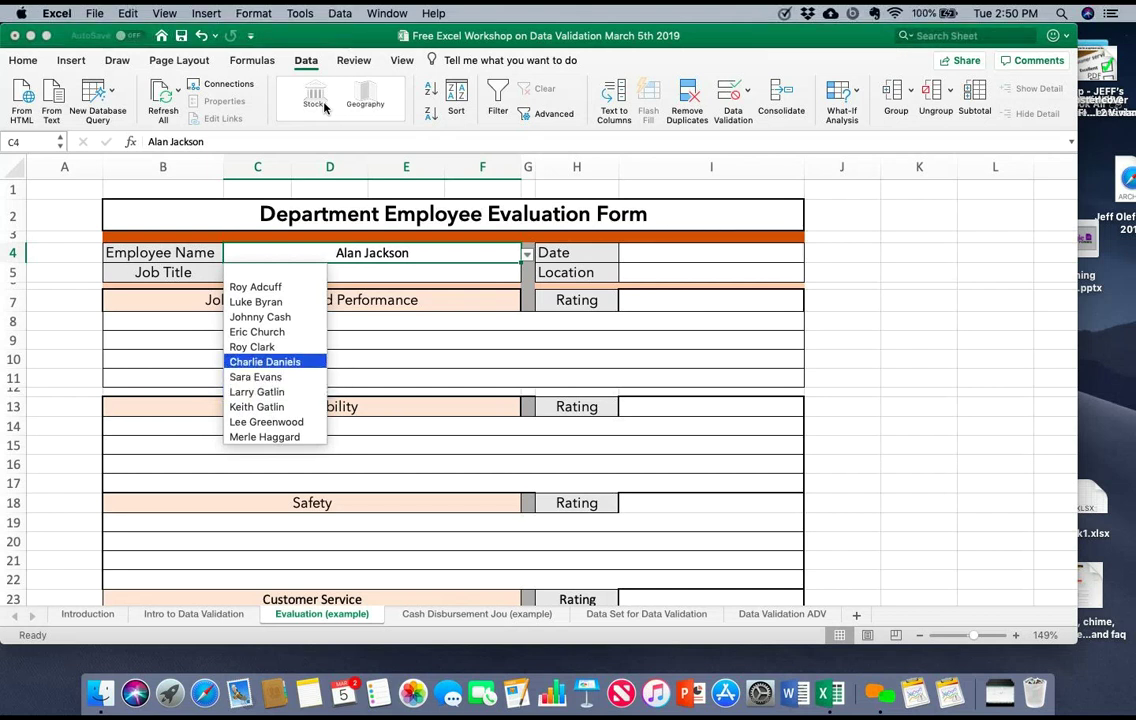
pyautogui.press('Return')
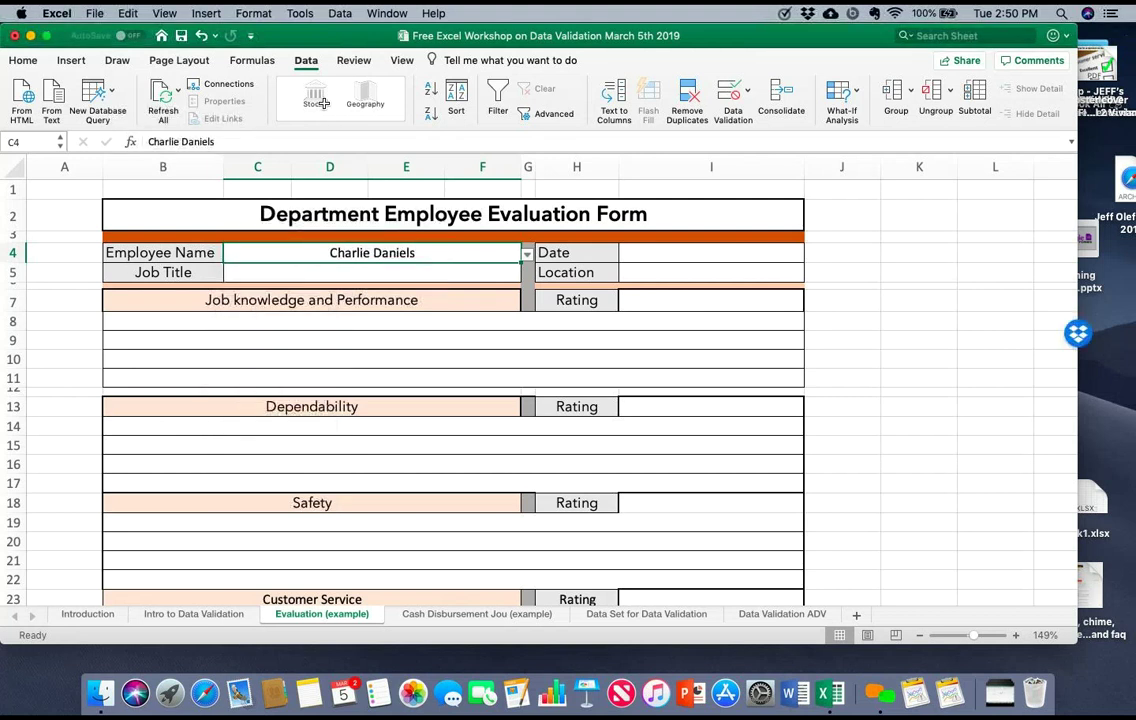
# Step: Choose Maintenance from the list as the Job Title in C5
pyautogui.press('Down')
pyautogui.hotkey('alt', 'Down')
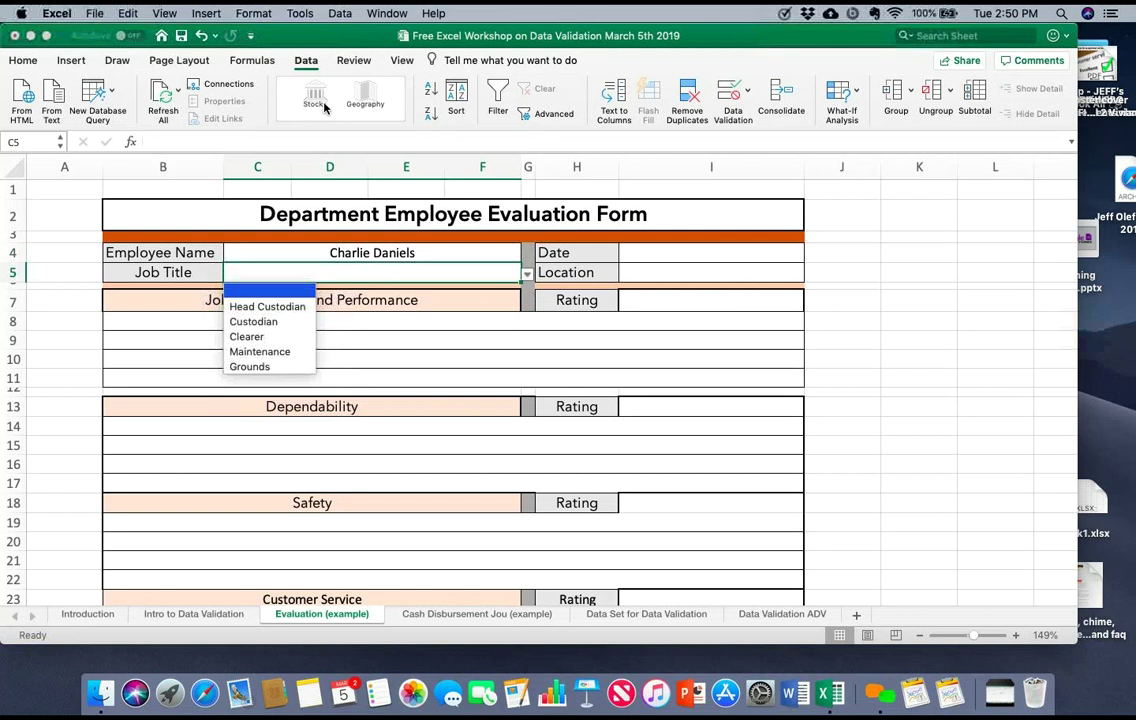
pyautogui.press('Down')
pyautogui.press('Down')
pyautogui.press('Down')
pyautogui.press('Down')
pyautogui.press('Return')
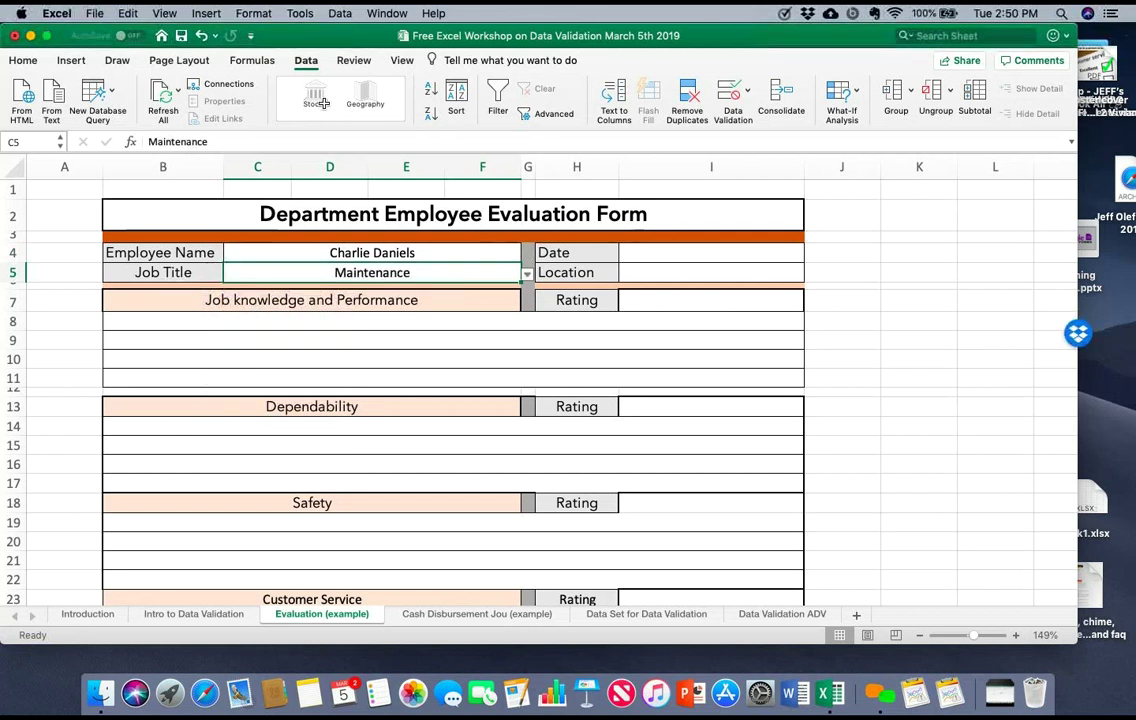
# Step: Set the Job knowledge and Performance rating in I7 to Satisfactory from its list
pyautogui.press('Right')
pyautogui.press('Right')
pyautogui.press('Right')
pyautogui.press('Down')
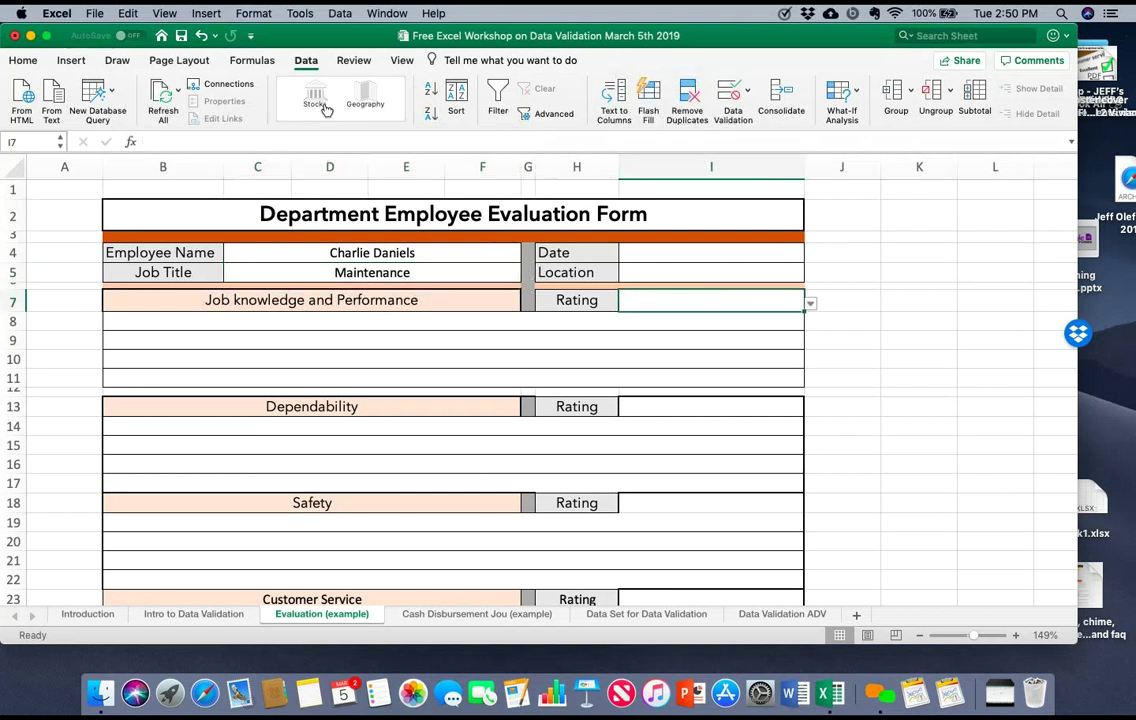
pyautogui.hotkey('alt', 'Down')
pyautogui.press('Down')
pyautogui.press('Down')
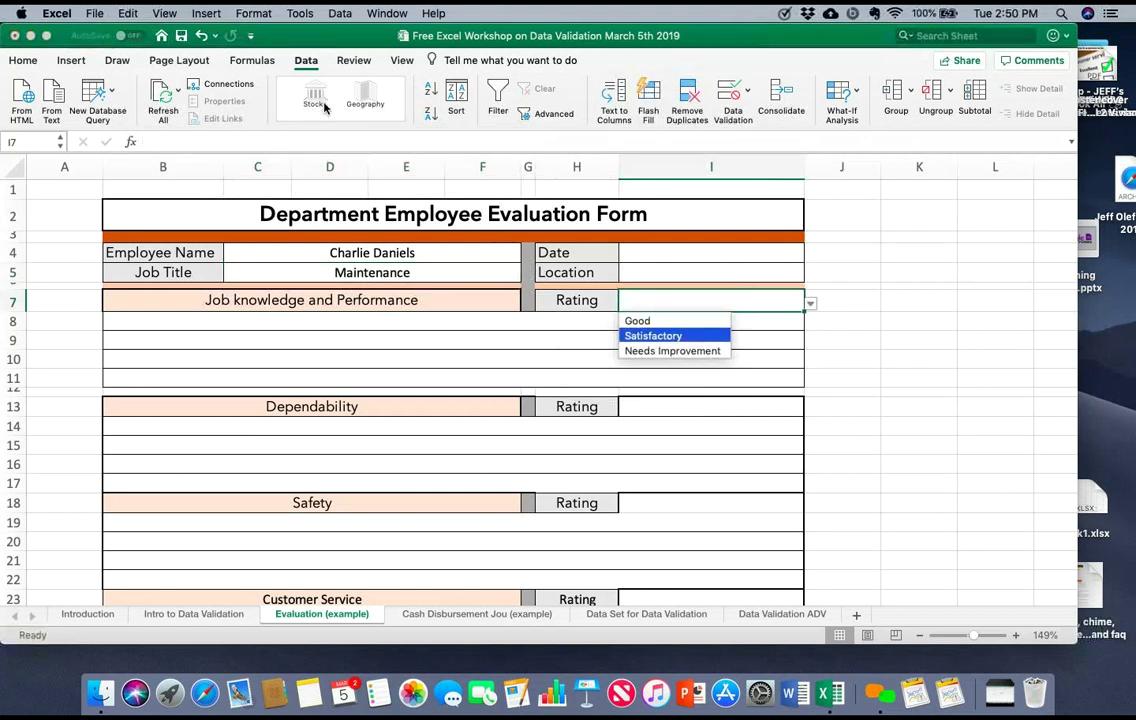
pyautogui.press('Return')
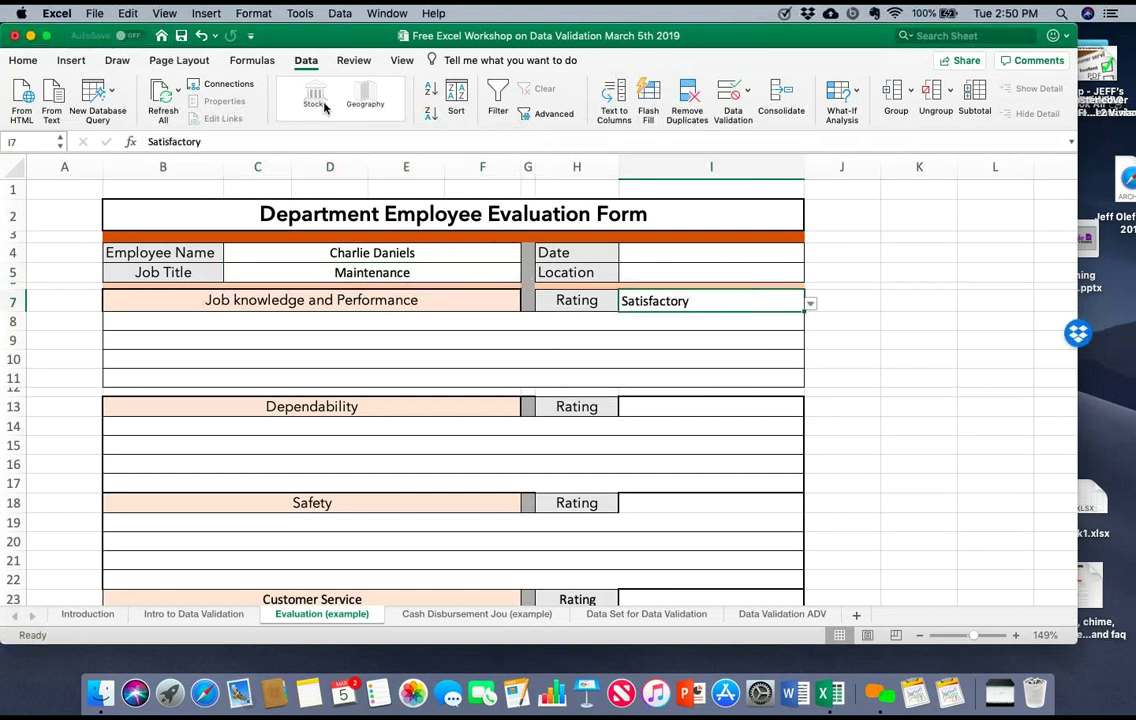
# Step: Fill B8 with the list phrase "Does not fully understand Job responsibilies"
pyautogui.press('Down')
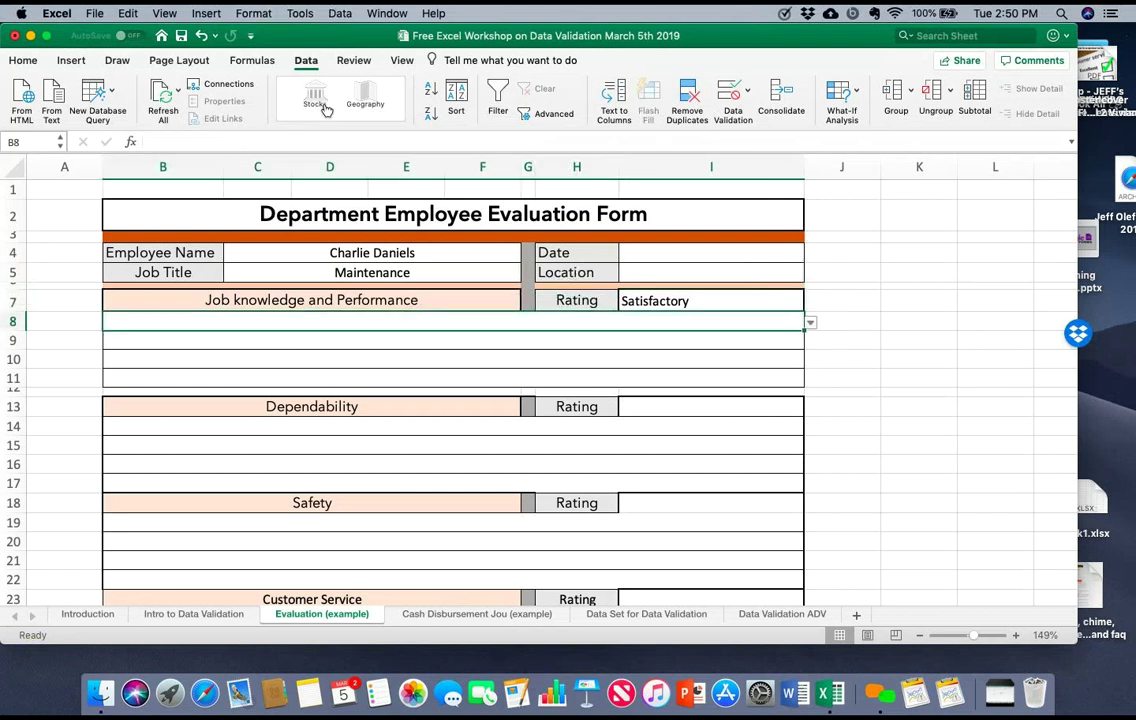
pyautogui.hotkey('alt', 'Down')
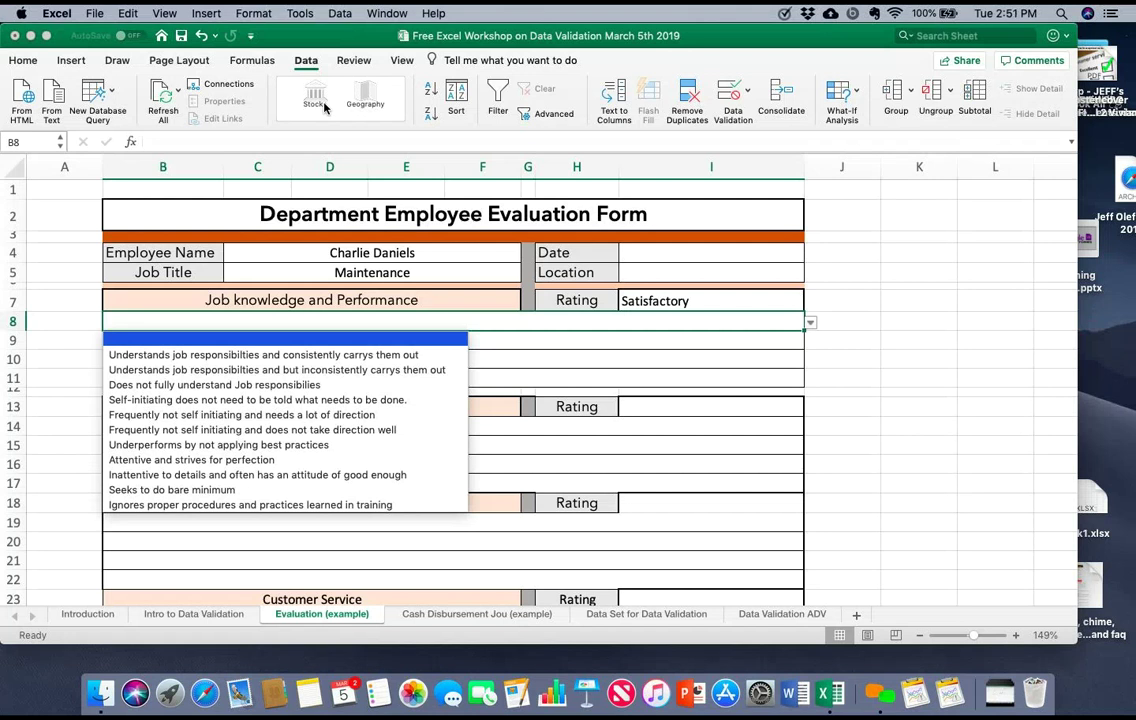
pyautogui.press('Down')
pyautogui.press('Down')
pyautogui.press('Down')
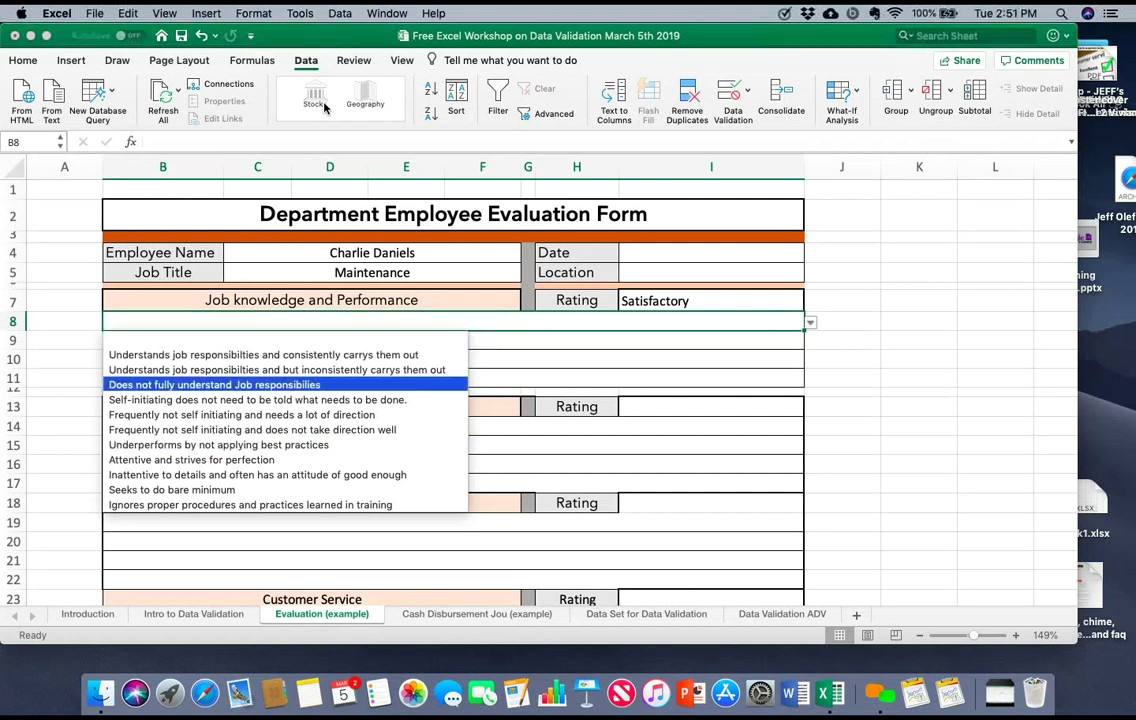
pyautogui.press('Return')
# Step: Fill the second Job knowledge and Performance line, B9, with the list phrase "Attentive and strives for perfection"
pyautogui.press('Down')
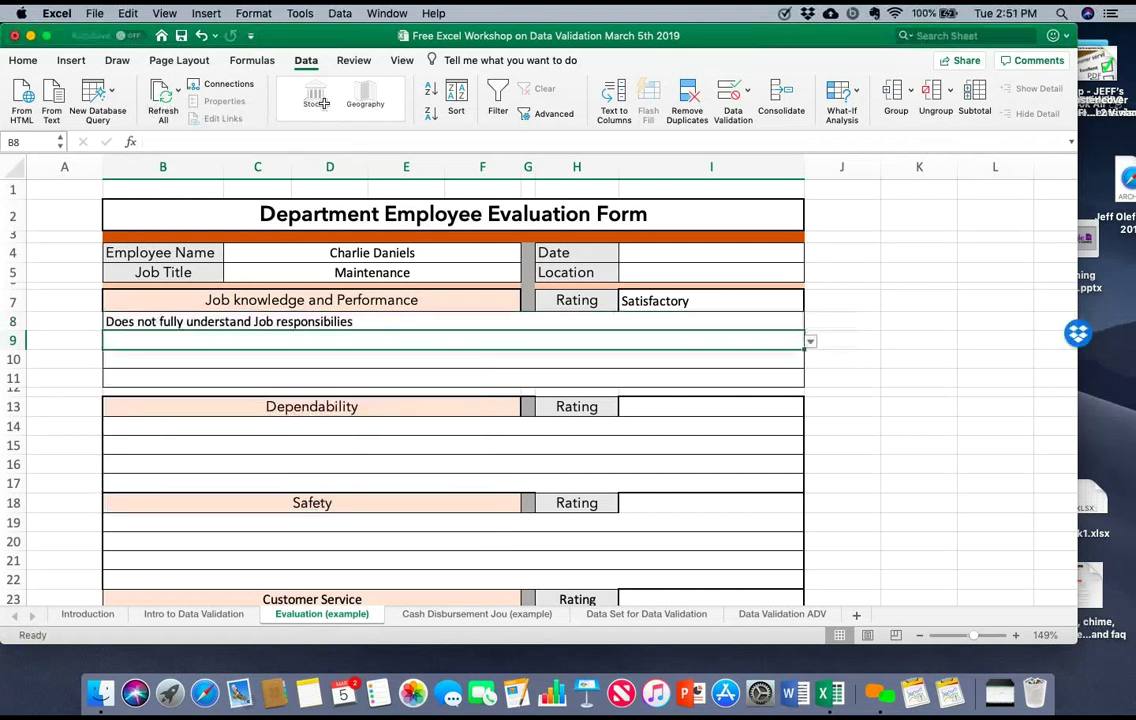
pyautogui.hotkey('alt', 'Down')
pyautogui.press('Up')
pyautogui.press('Return')
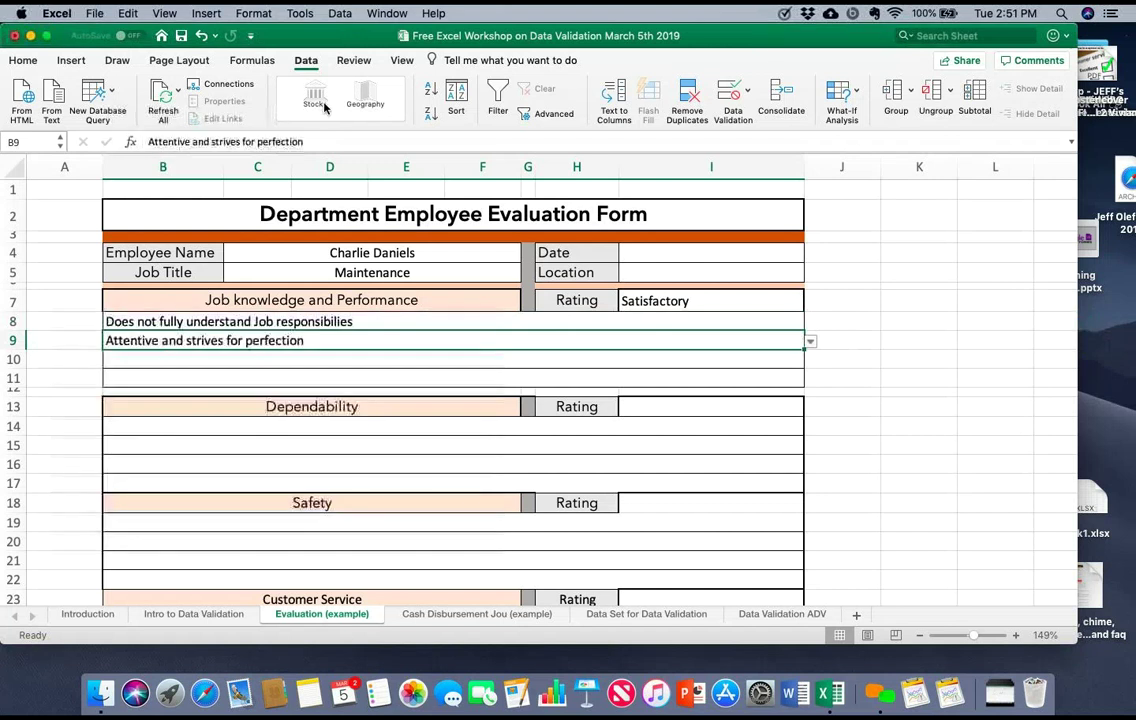
# Step: Fill B10 with the list phrase "Self-initiating does not need to be told what needs to be done."
pyautogui.press('Down')
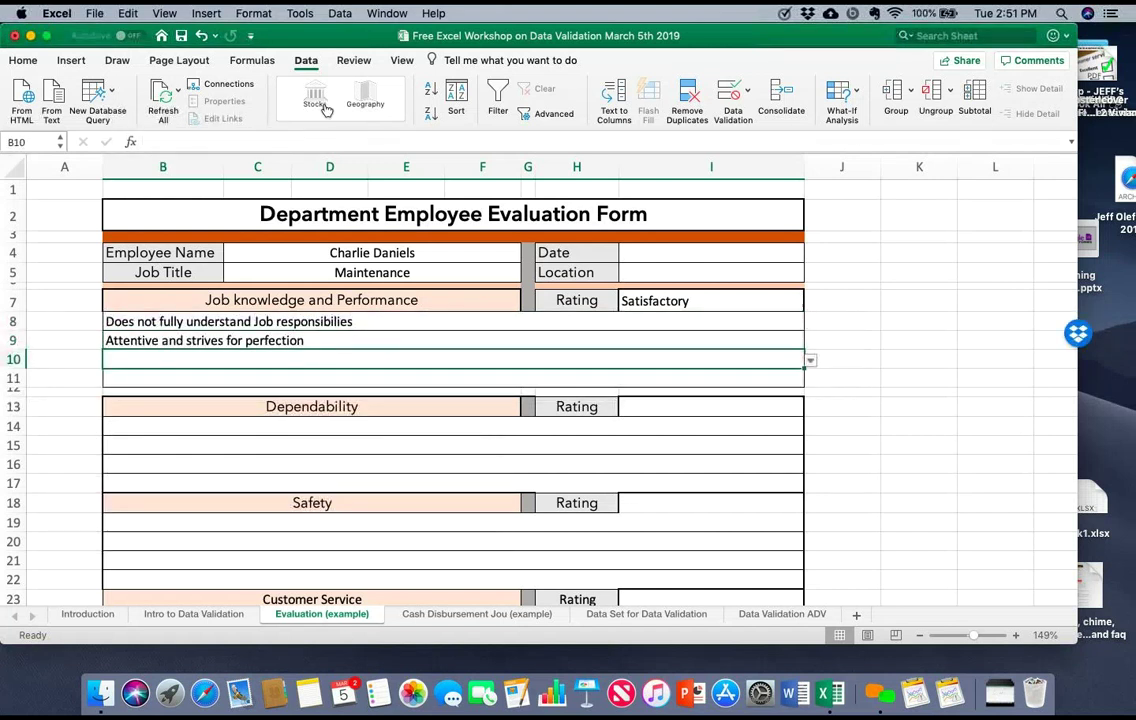
pyautogui.hotkey('alt', 'Down')
pyautogui.press('Down')
pyautogui.press('Down')
pyautogui.press('Down')
pyautogui.press('Down')
pyautogui.press('Return')
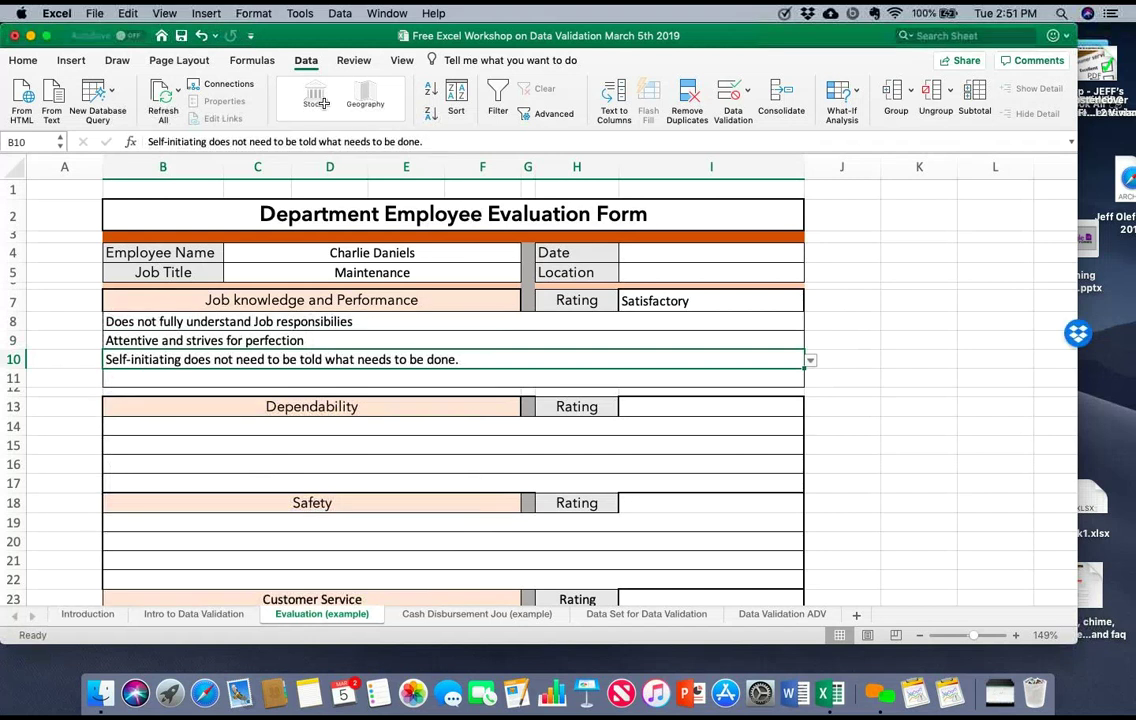
# Step: Fill B11 with the list phrase "Frequently not self initiating and does not take direction well"
pyautogui.press('Down')
pyautogui.hotkey('alt', 'Down')
pyautogui.press('Down')
pyautogui.press('Down')
pyautogui.press('Down')
pyautogui.press('Down')
pyautogui.press('Down')
pyautogui.press('Down')
pyautogui.press('Down')
pyautogui.press('Up')
pyautogui.press('Return')
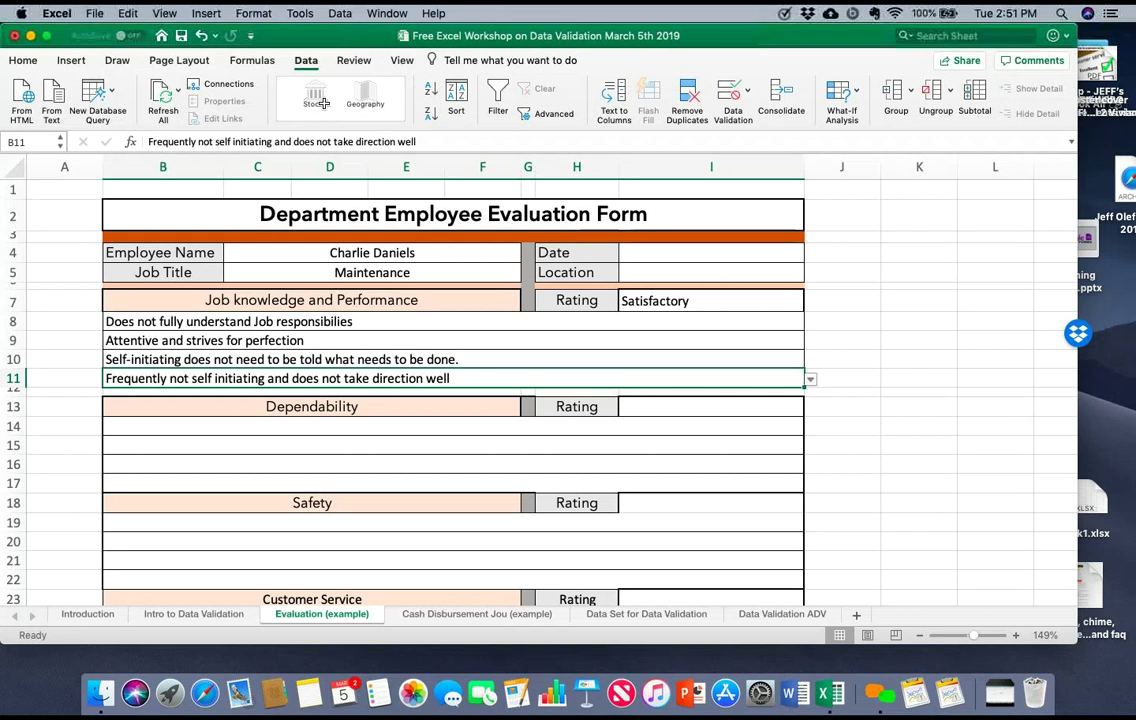
# Step: Replace the phrase in B8 with the custom comment "Smells really bad", which is outside the list
pyautogui.press('Up')
pyautogui.press('Up')
pyautogui.press('Up')
pyautogui.press('F2')
pyautogui.press('BackSpace')
pyautogui.press('BackSpace')
pyautogui.press('BackSpace')
pyautogui.press('BackSpace')
pyautogui.press('BackSpace')
pyautogui.press('BackSpace')
pyautogui.press('BackSpace')
pyautogui.press('BackSpace')
pyautogui.press('BackSpace')
pyautogui.press('BackSpace')
pyautogui.press('BackSpace')
pyautogui.press('BackSpace')
pyautogui.press('BackSpace')
pyautogui.press('BackSpace')
pyautogui.press('BackSpace')
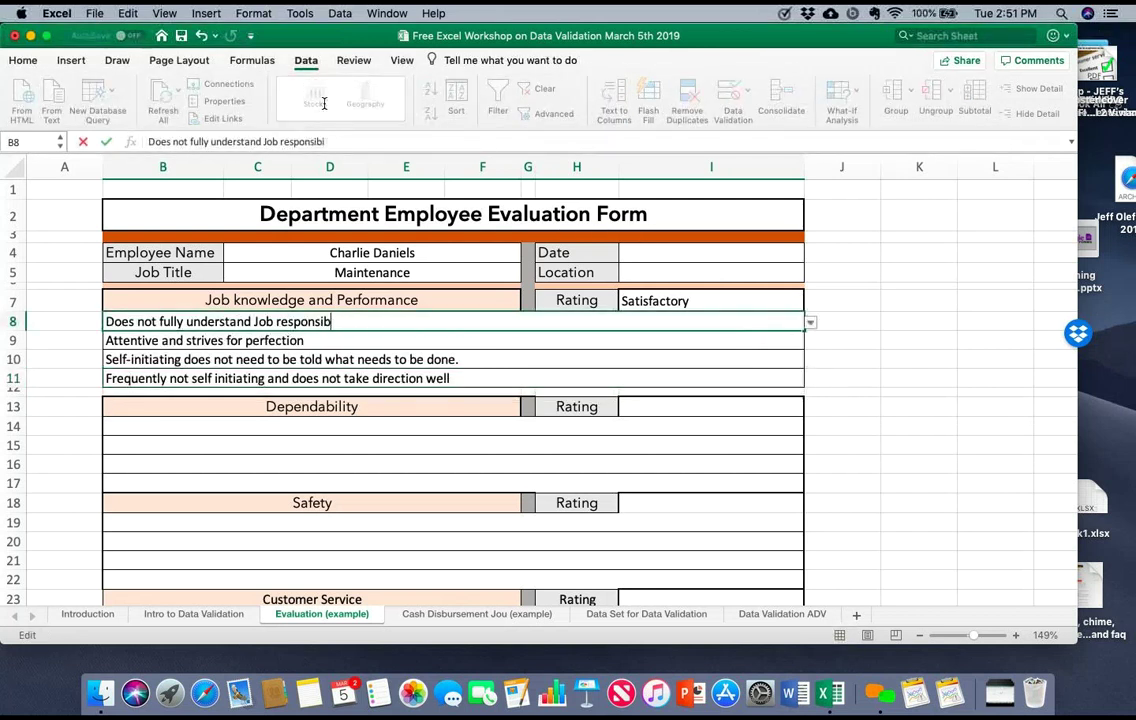
pyautogui.press('BackSpace')
pyautogui.press('BackSpace')
pyautogui.press('BackSpace')
pyautogui.press('BackSpace')
pyautogui.press('BackSpace')
pyautogui.press('BackSpace')
pyautogui.press('BackSpace')
pyautogui.press('BackSpace')
pyautogui.press('BackSpace')
pyautogui.press('BackSpace')
pyautogui.press('BackSpace')
pyautogui.press('BackSpace')
pyautogui.press('BackSpace')
pyautogui.press('BackSpace')
pyautogui.press('BackSpace')
pyautogui.press('BackSpace')
pyautogui.press('BackSpace')
pyautogui.press('BackSpace')
pyautogui.press('BackSpace')
pyautogui.press('BackSpace')
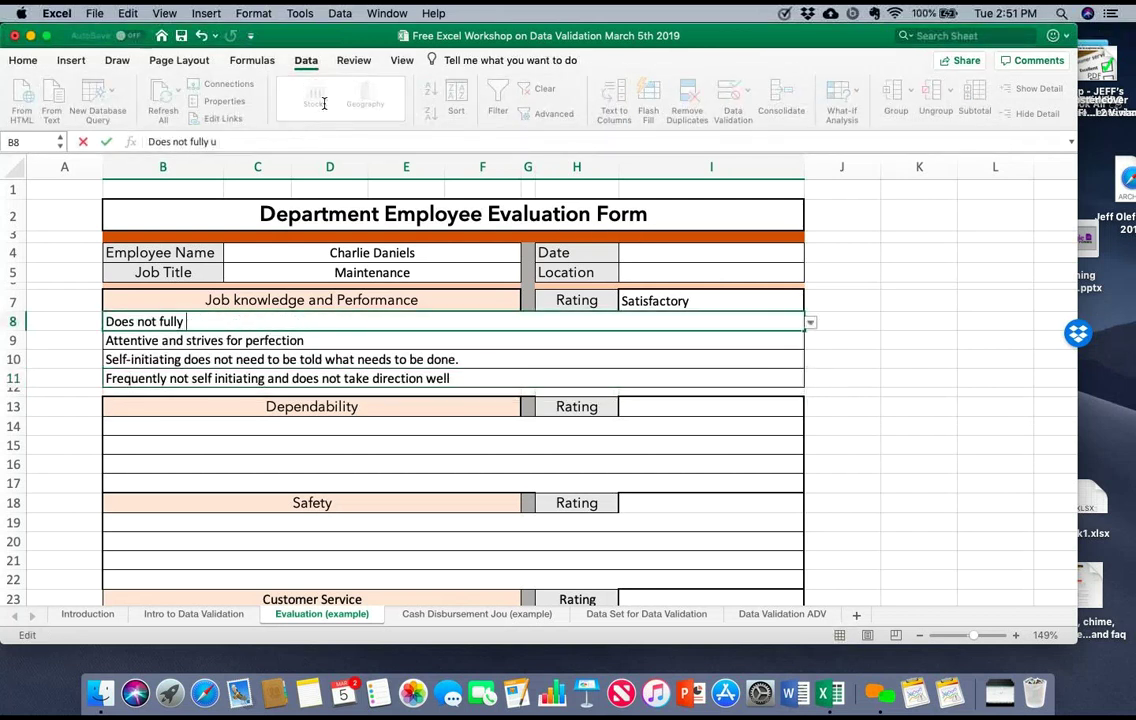
pyautogui.press('BackSpace')
pyautogui.press('BackSpace')
pyautogui.press('BackSpace')
pyautogui.press('BackSpace')
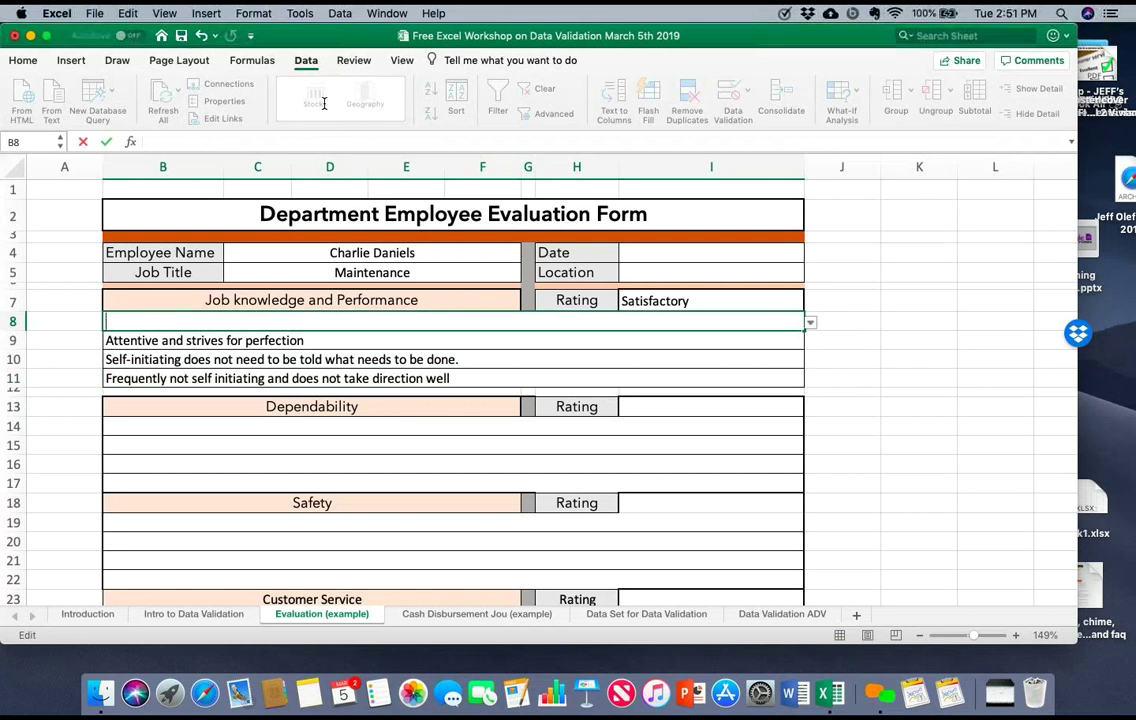
pyautogui.scroll(3, 323, 103)
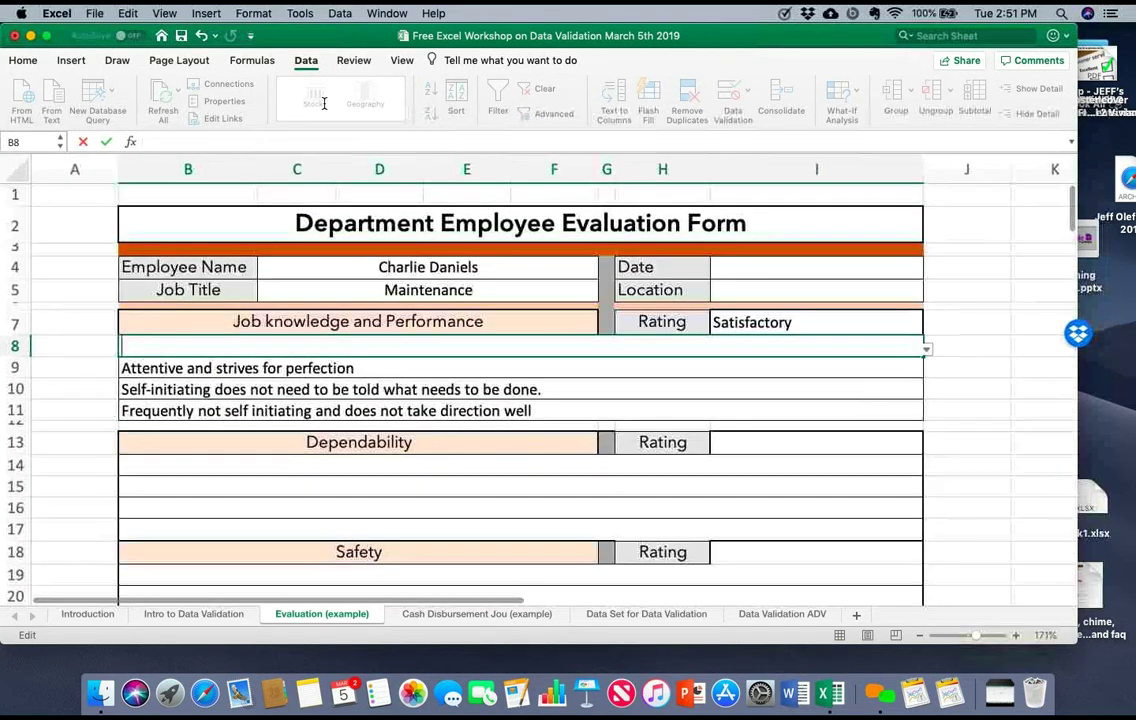
pyautogui.write('Smells reallyt')
pyautogui.press('BackSpace')
pyautogui.press('BackSpace')
pyautogui.write('bad')
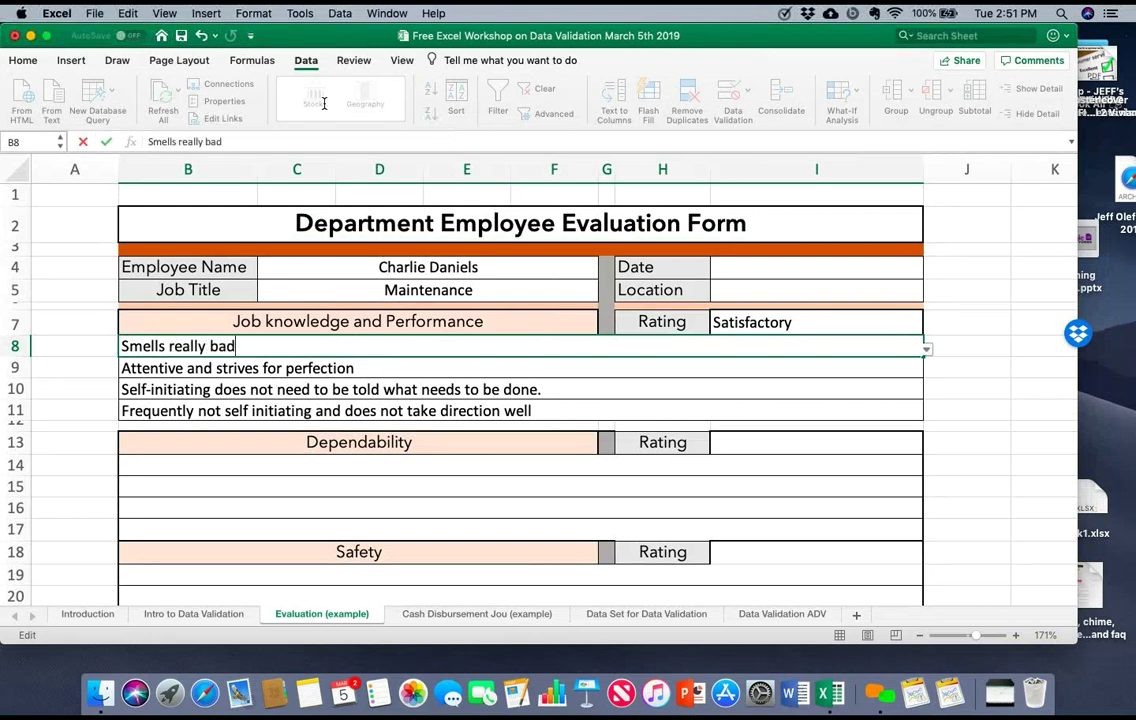
pyautogui.press('Return')
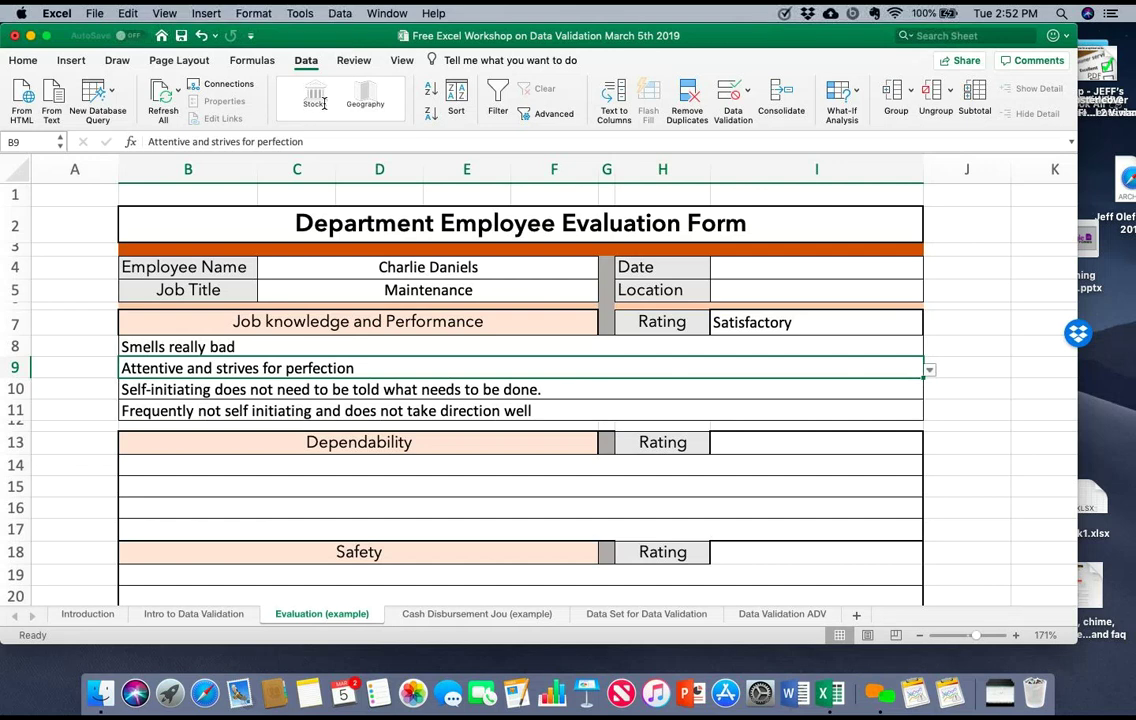
# Step: Review the source lists in column M and the Cash Disbursement Jou (example) sheet, ending back on the evaluation form
pyautogui.scroll(-15, 320, 104)
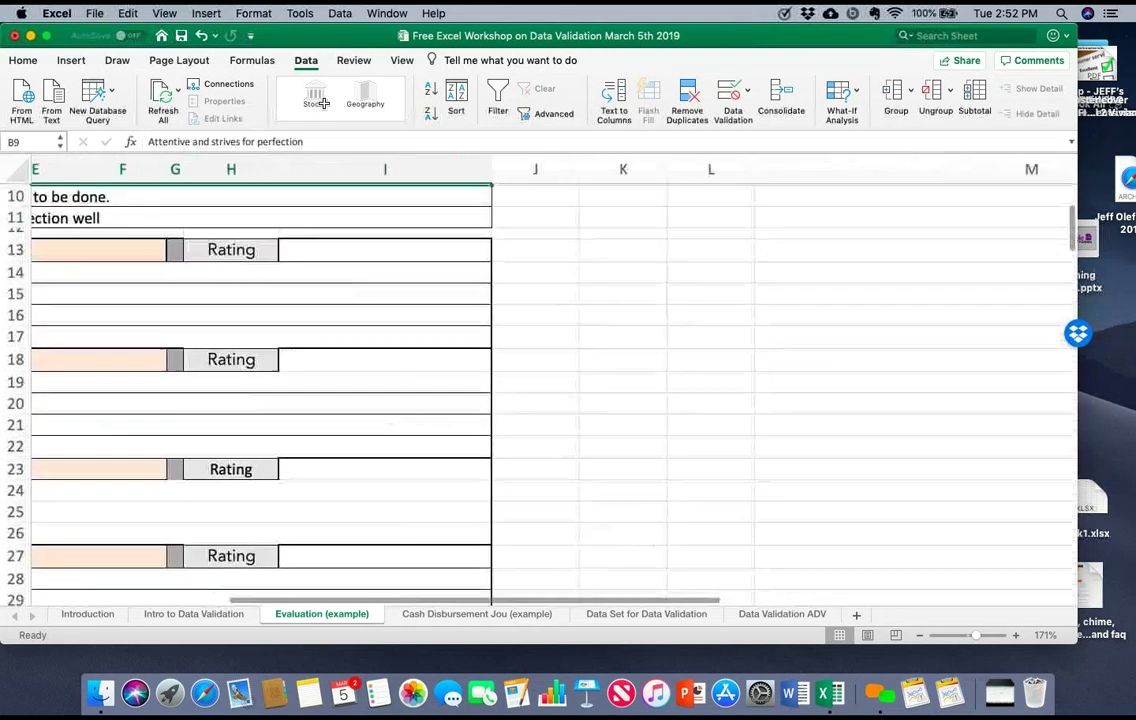
pyautogui.scroll(-15, 320, 104)
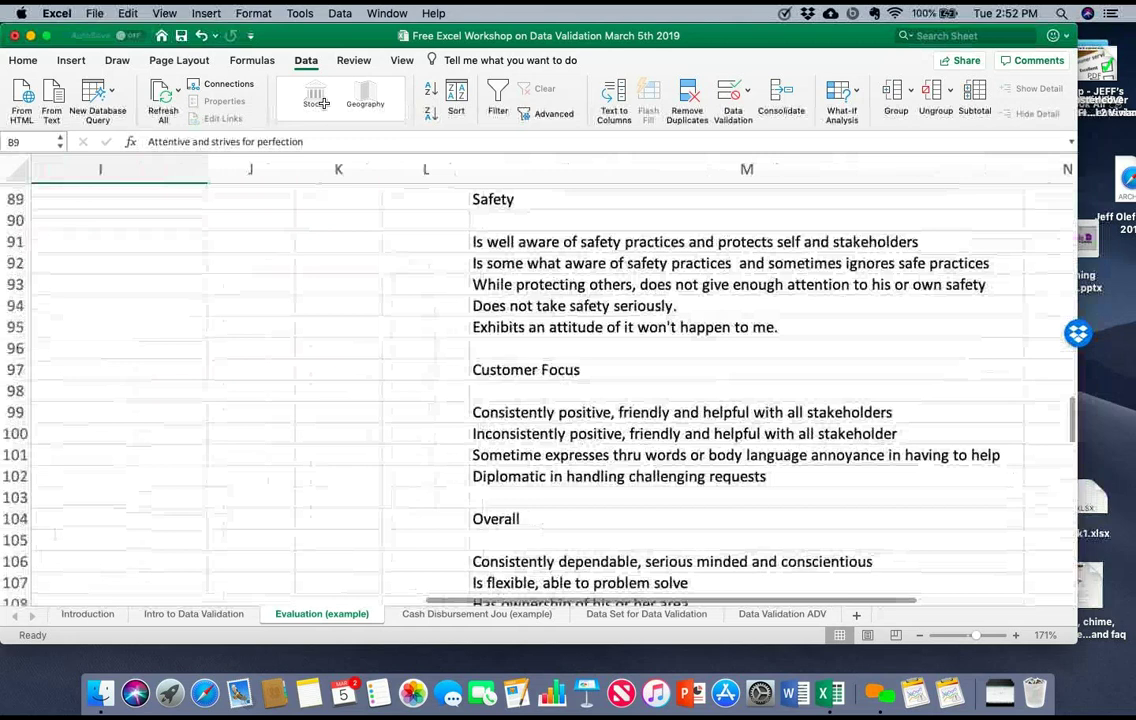
pyautogui.scroll(-5, 320, 104)
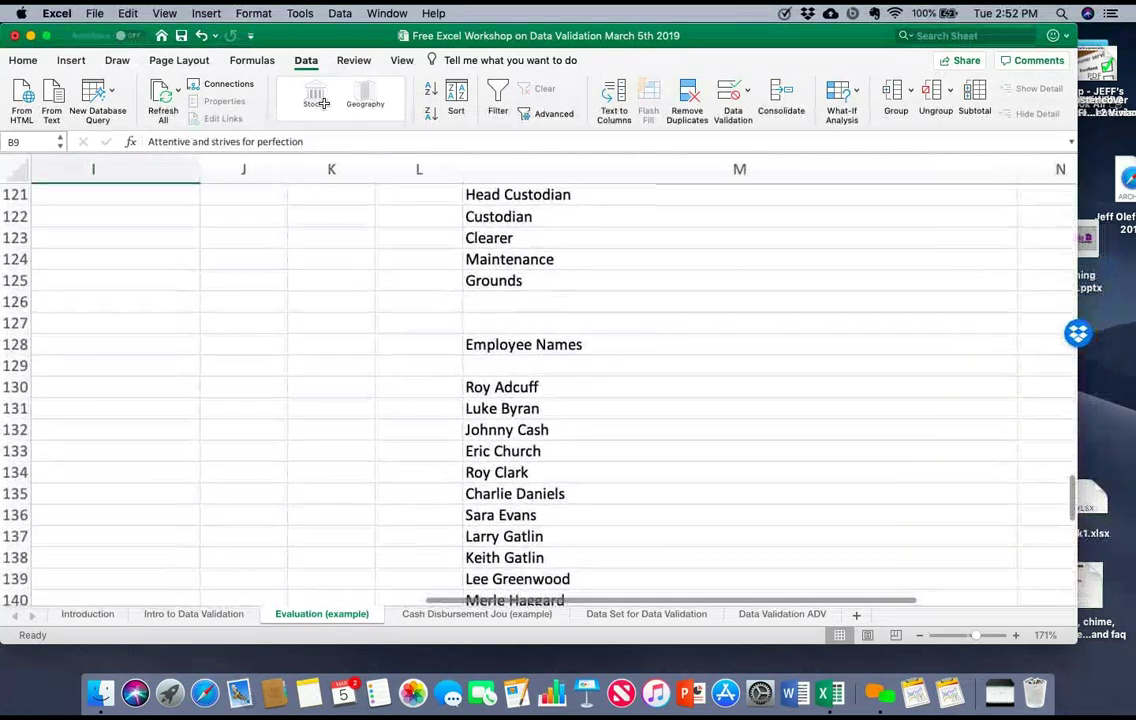
pyautogui.hscroll(-5, 320, 104)
pyautogui.scroll(8, 320, 104)
pyautogui.scroll(20, 323, 104)
pyautogui.hscroll(-1, 323, 104)
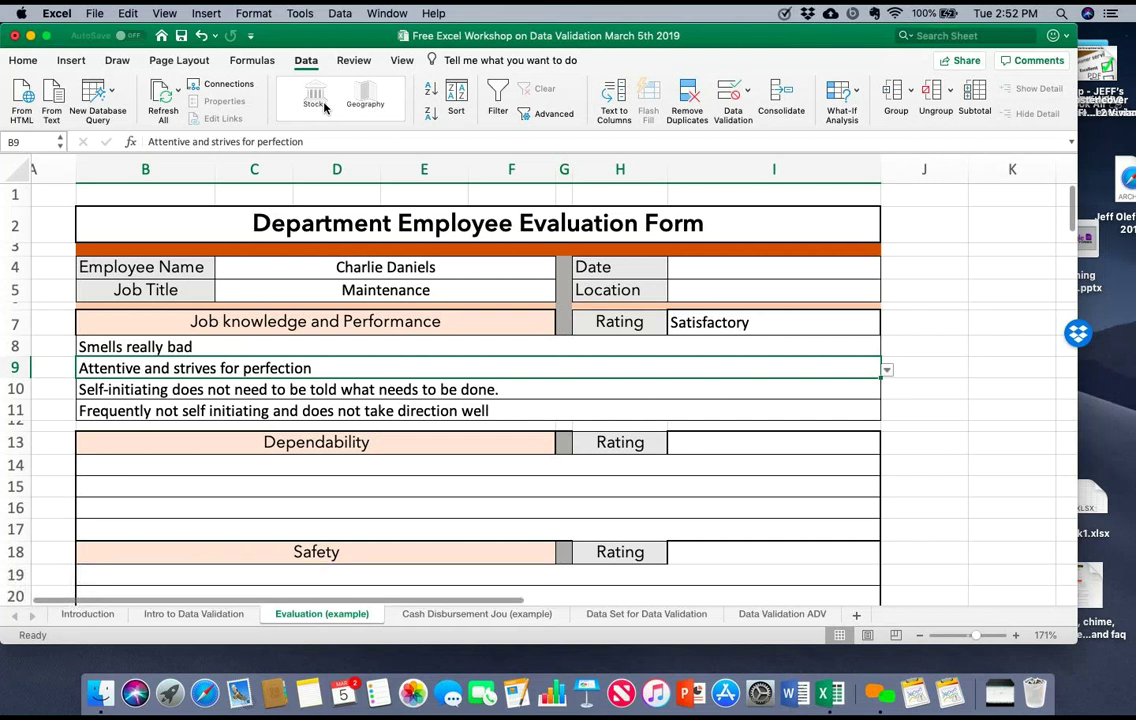
pyautogui.hotkey('ctrl', 'pagedown')
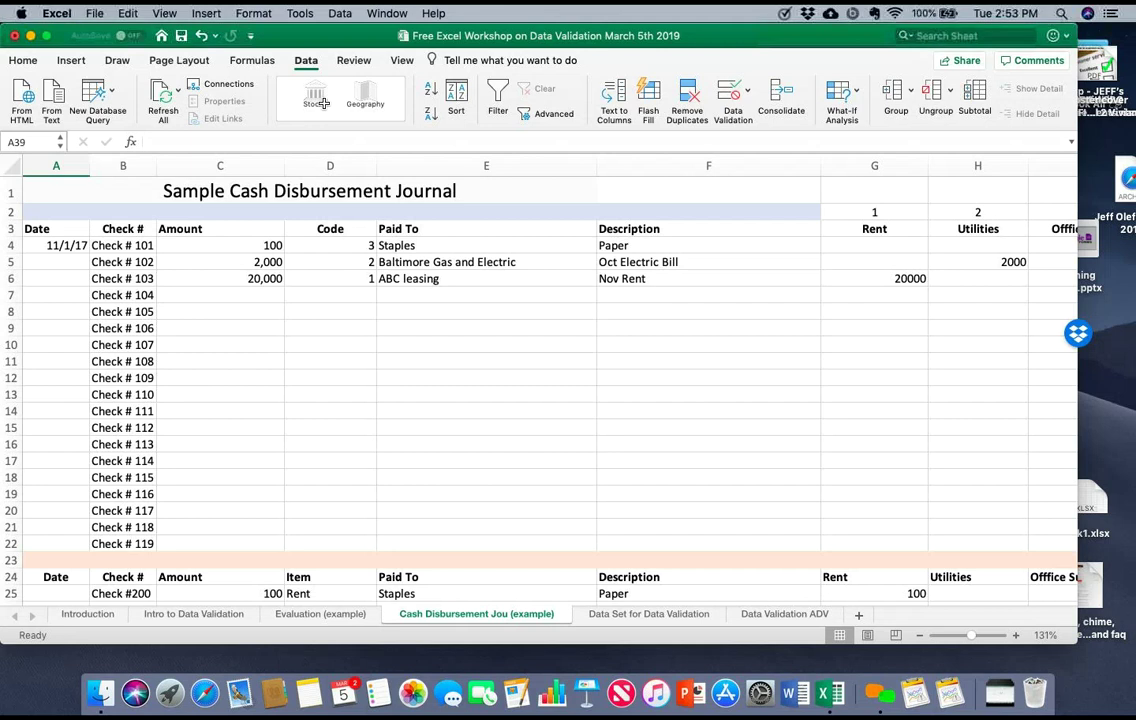
pyautogui.hotkey('ctrl', 'pageup')
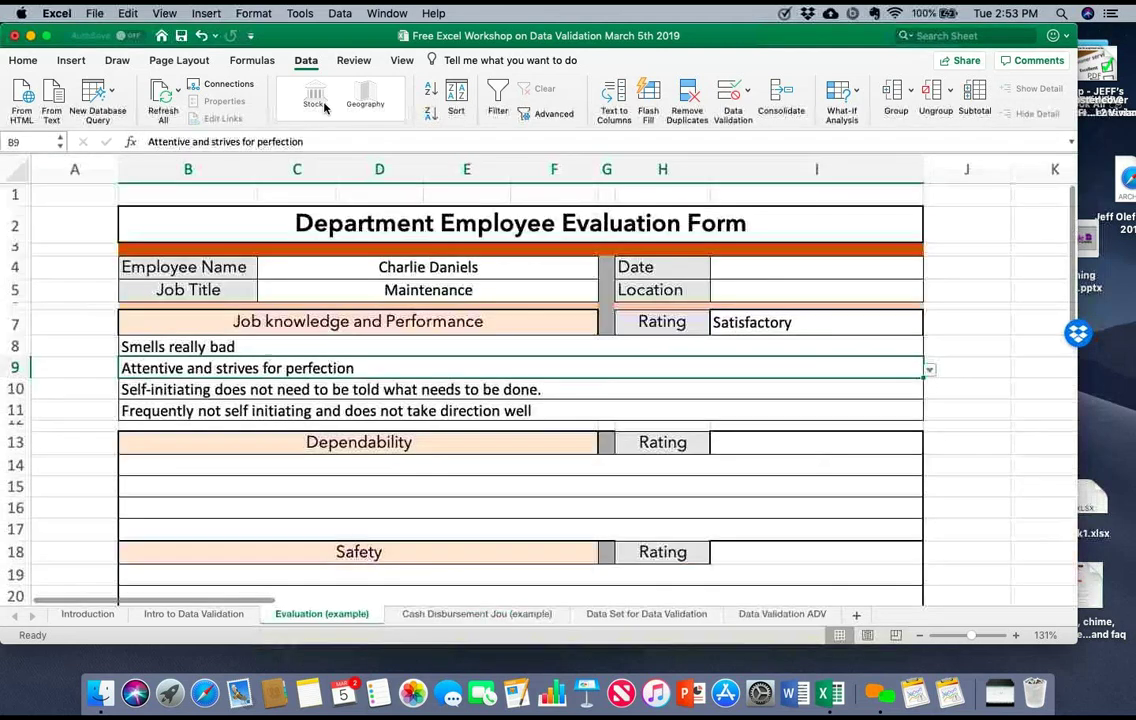
# Step: Examine the ratings and evaluation phrase source lists in column M of the evaluation sheet
pyautogui.scroll(-5, 500, 350)
pyautogui.scroll(-10, 320, 104)
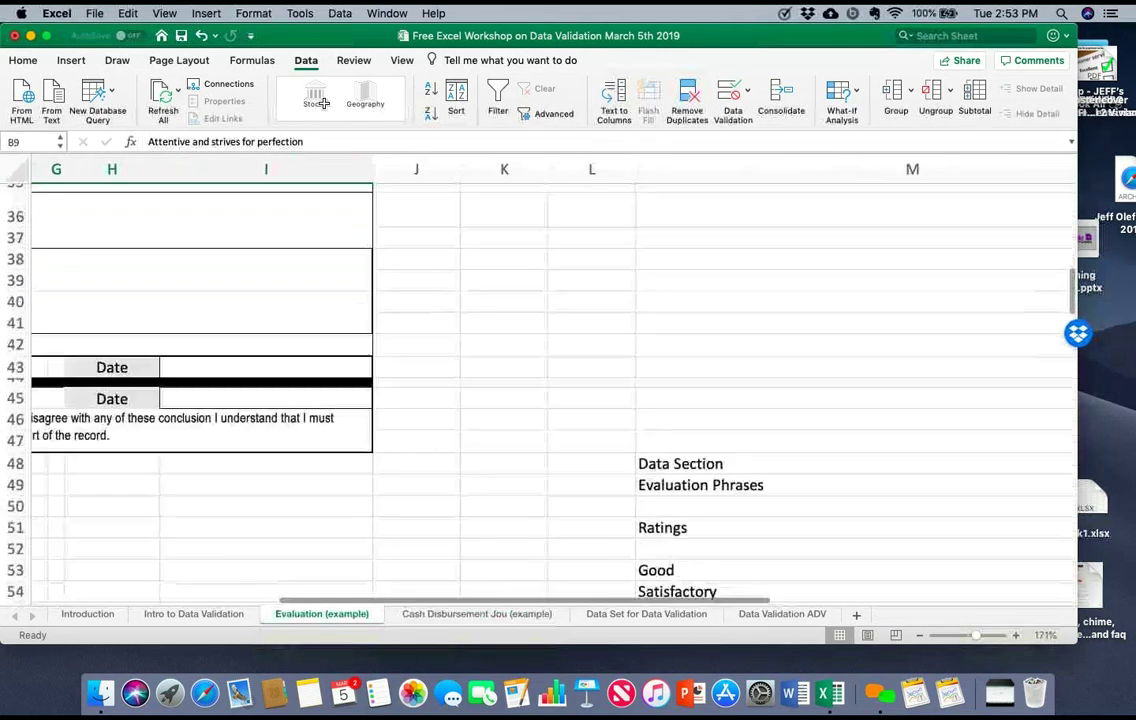
pyautogui.scroll(-3, 322, 104)
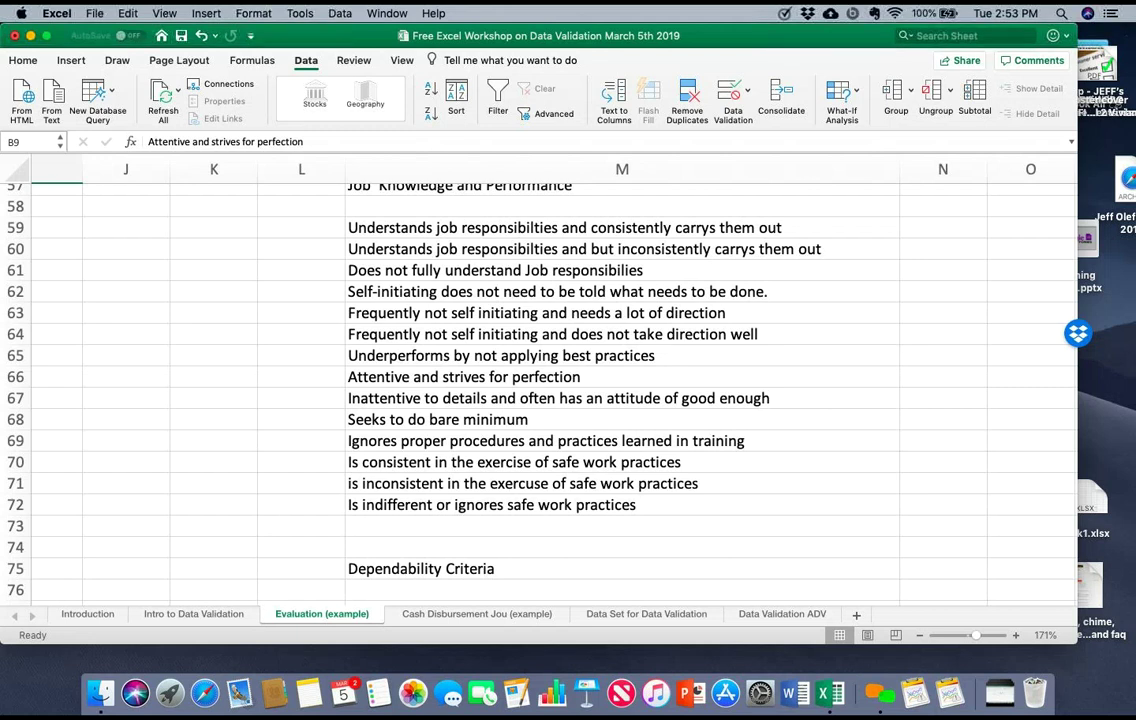
pyautogui.hscroll(-10, 550, 390)
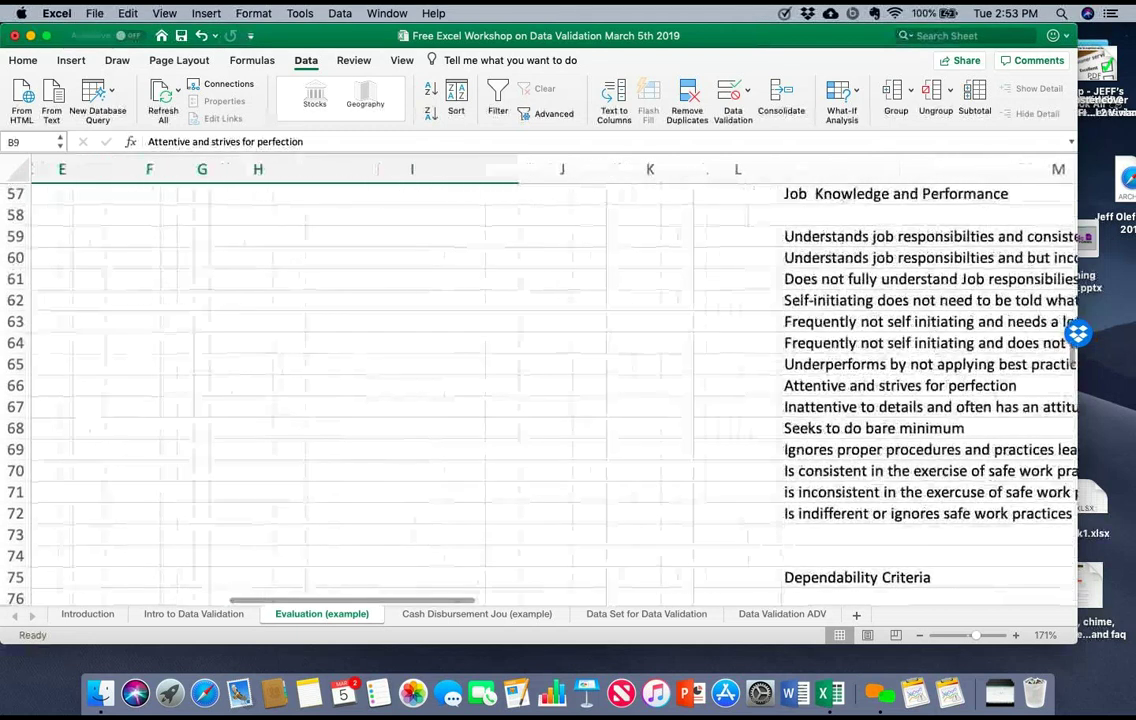
pyautogui.scroll(2, 550, 390)
pyautogui.scroll(15, 550, 390)
pyautogui.hscroll(6, 550, 390)
pyautogui.scroll(-5, 550, 390)
pyautogui.scroll(-8, 550, 390)
pyautogui.hscroll(-2, 550, 390)
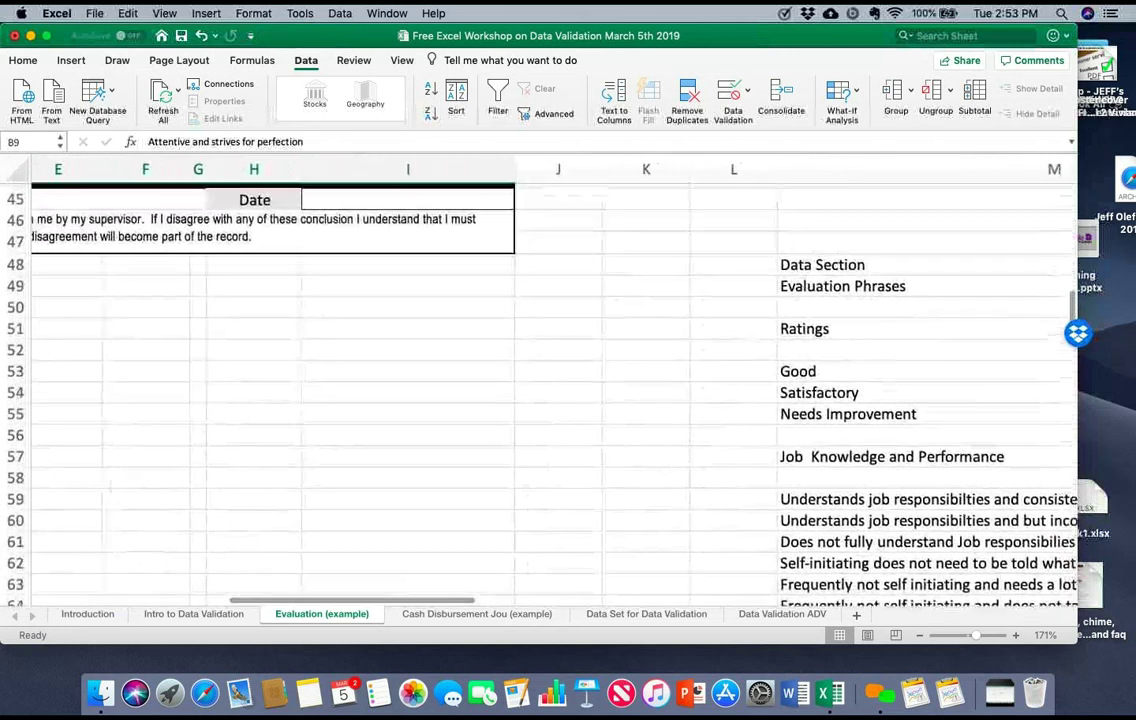
pyautogui.hscroll(-2, 550, 390)
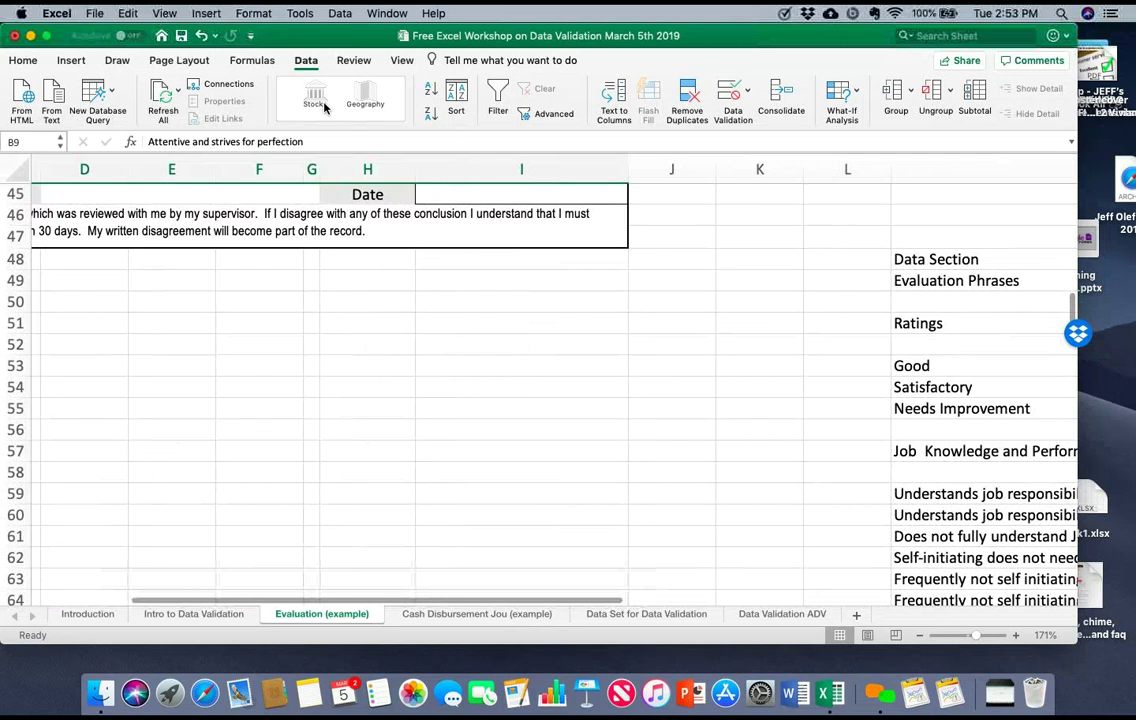
# Step: On the Cash Disbursement Jou (example) sheet, change the code of Check # 101 in D4 to 1 and return it to 3
pyautogui.hotkey('ctrl', 'pagedown')
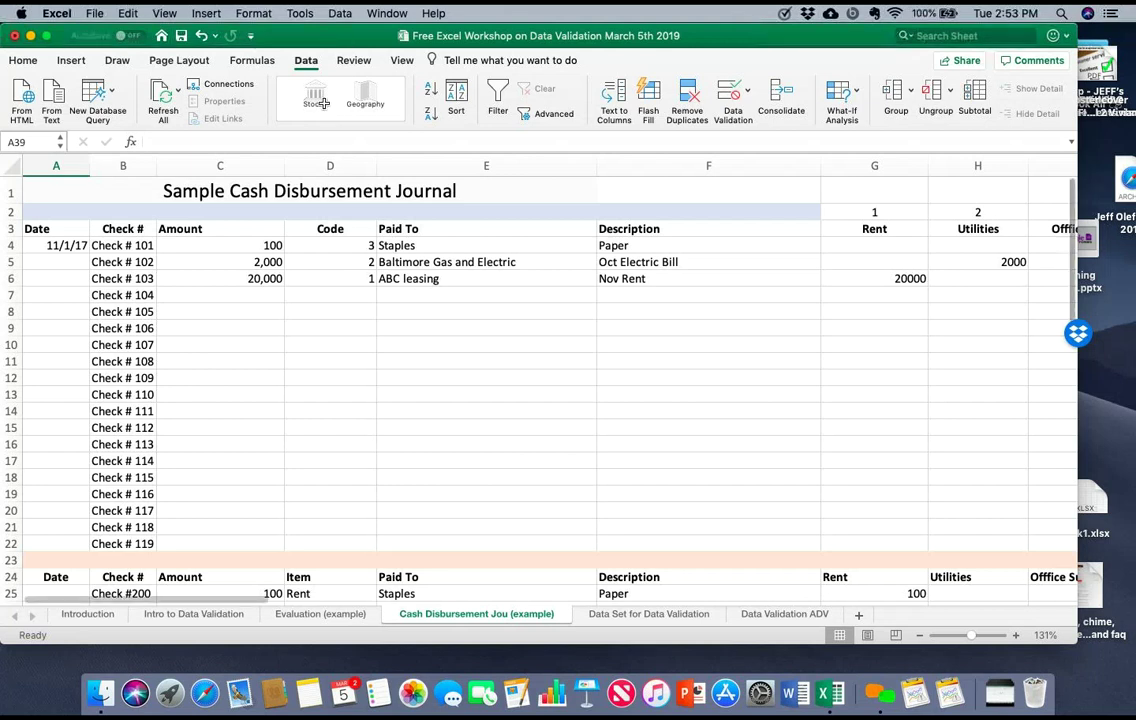
pyautogui.scroll(-2, 323, 104)
pyautogui.scroll(-4, 323, 104)
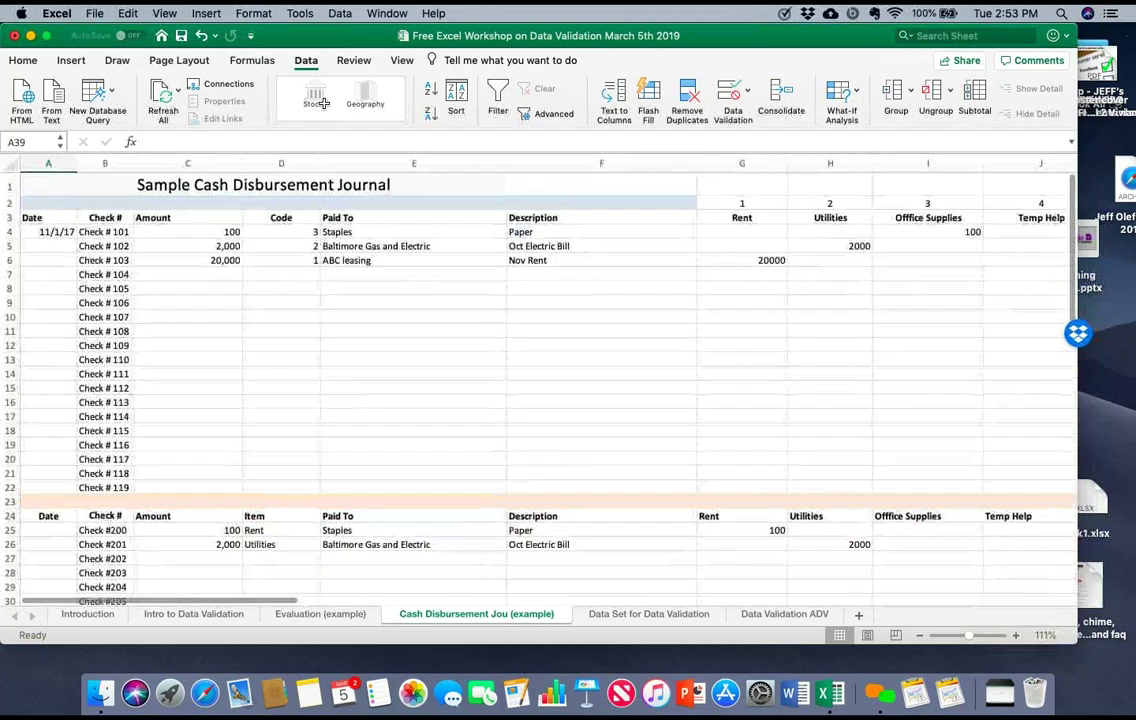
pyautogui.hscroll(-2, 323, 104)
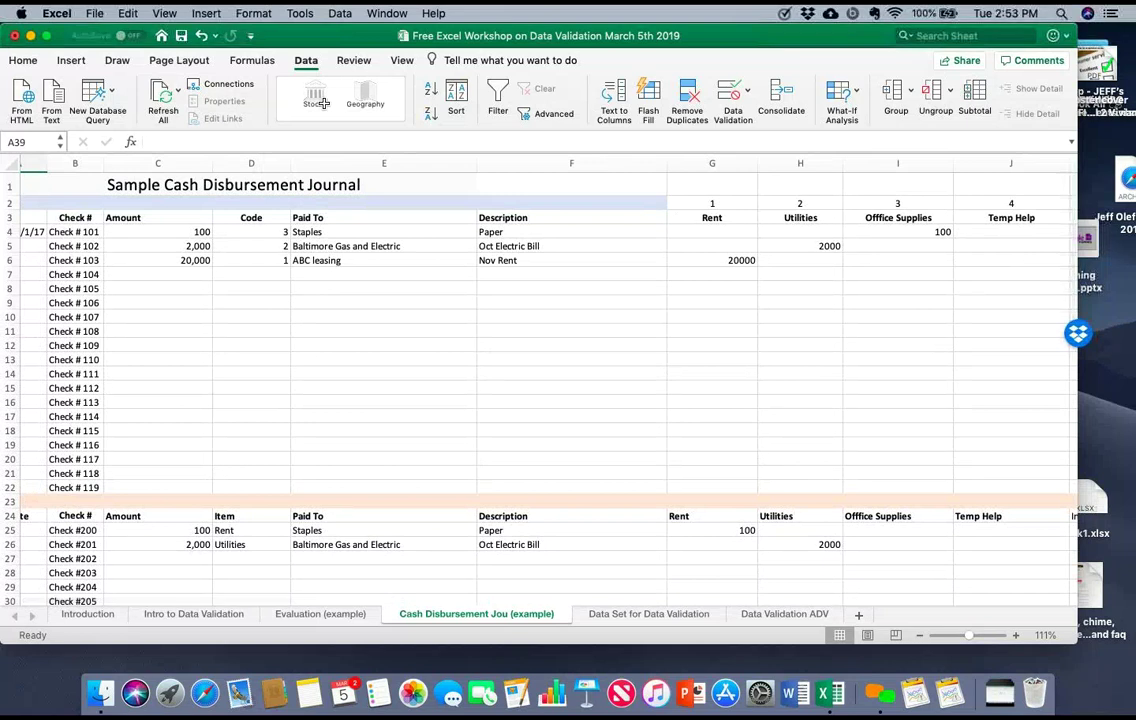
pyautogui.click(251, 231)
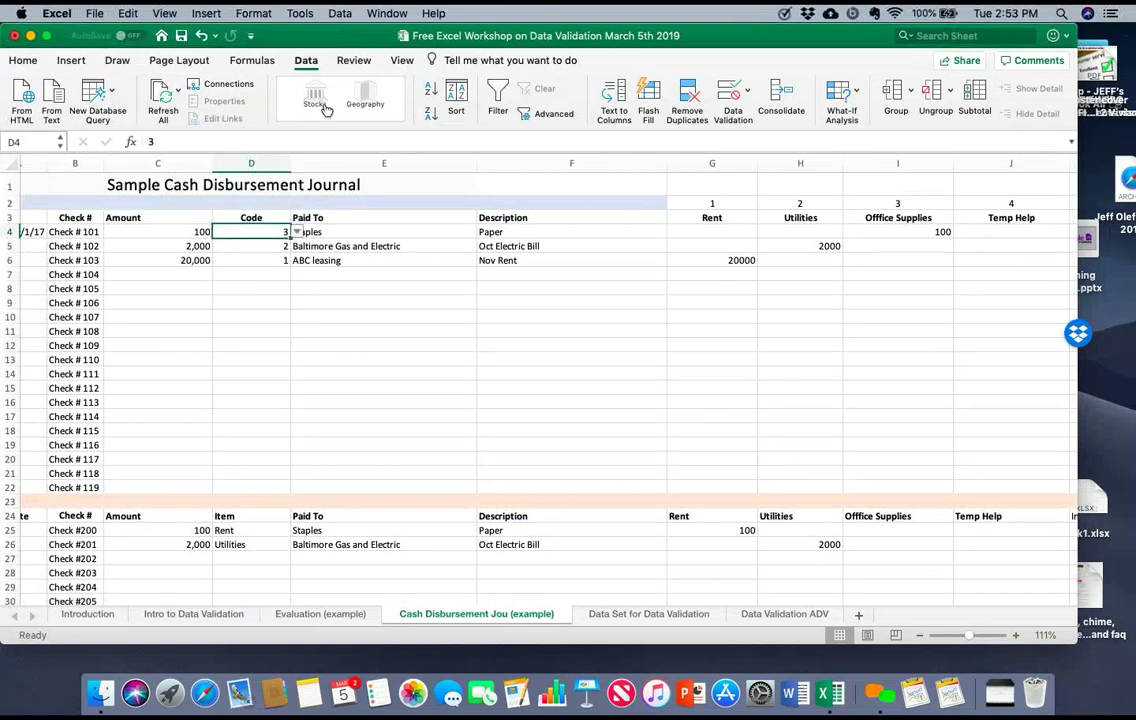
pyautogui.hotkey('alt', 'Down')
pyautogui.press('Return')
pyautogui.hotkey('alt', 'Down')
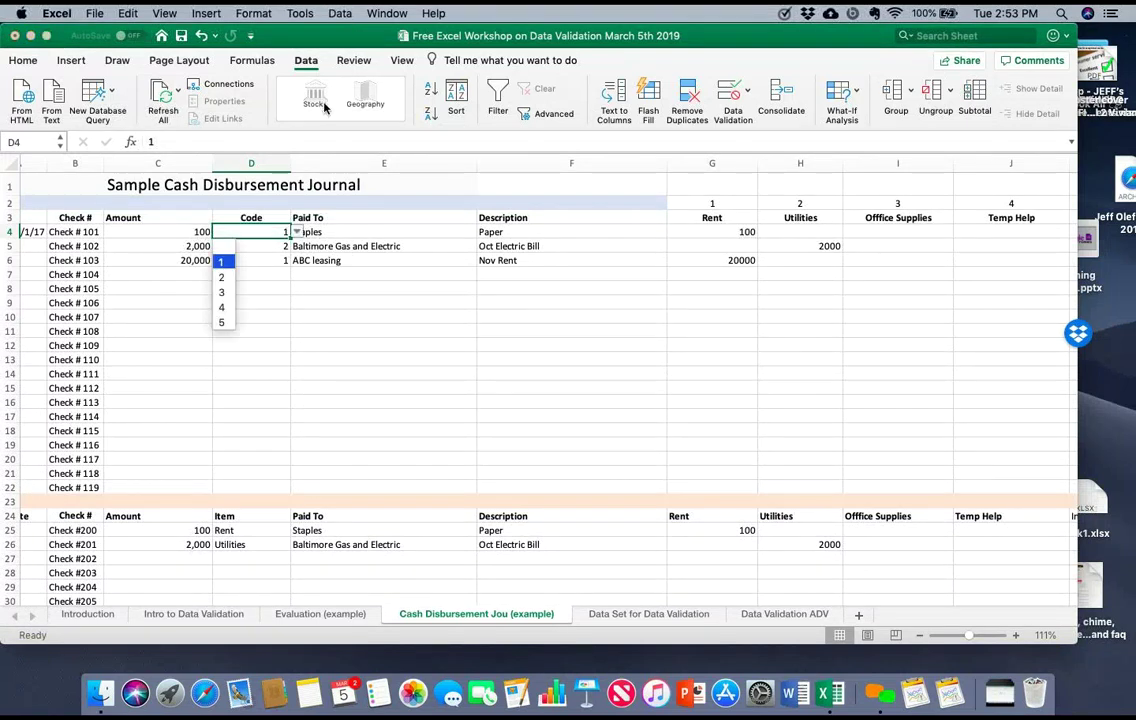
pyautogui.press('Down')
pyautogui.press('Down')
pyautogui.press('Return')
# Step: Set the item of Check #200 in D25 to Office supplies from its list
pyautogui.scroll(-5, 316, 103)
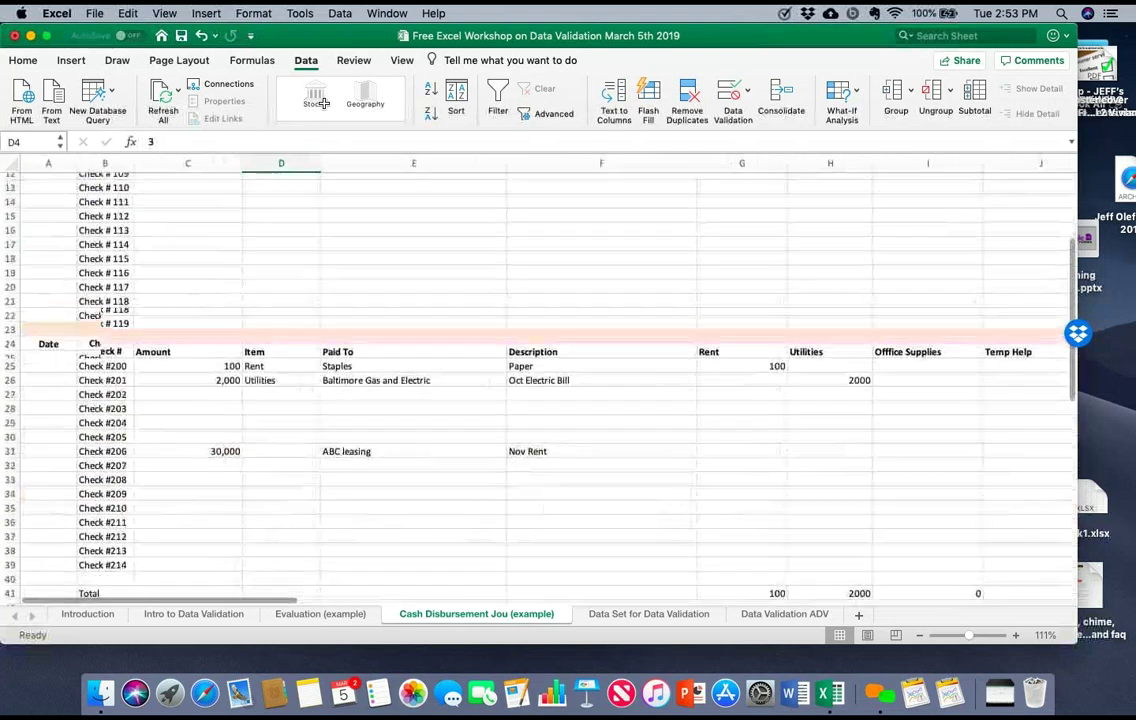
pyautogui.click(281, 356)
pyautogui.hotkey('alt', 'Down')
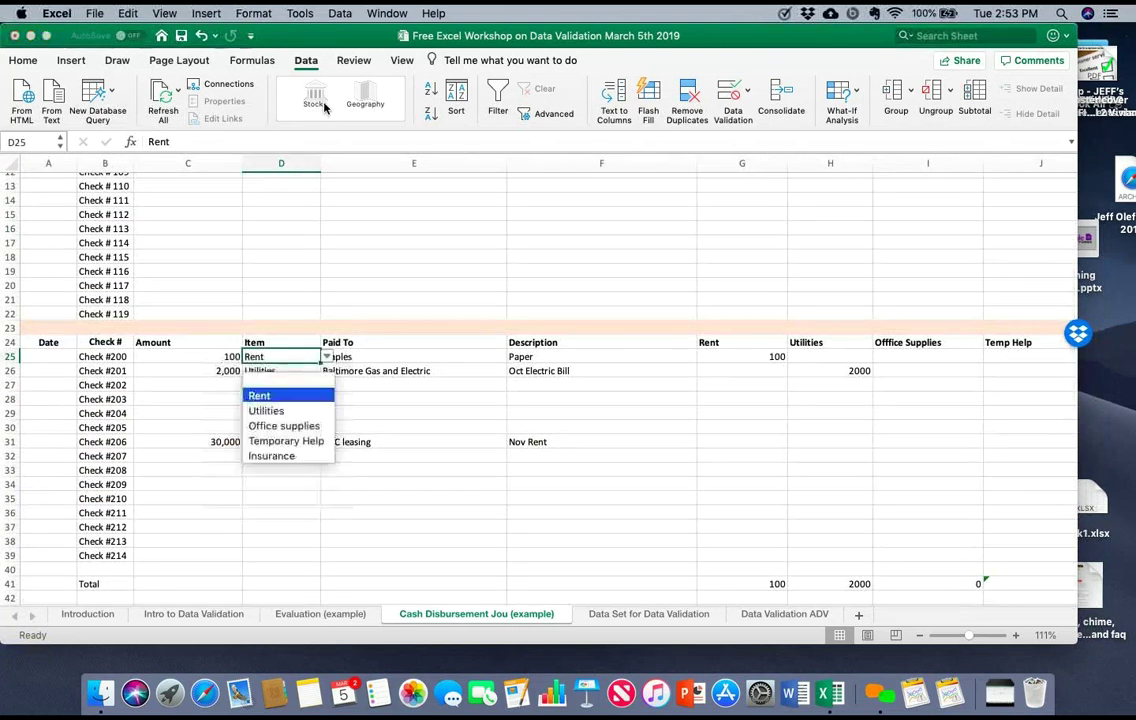
pyautogui.press('Down')
pyautogui.press('Down')
pyautogui.press('Return')
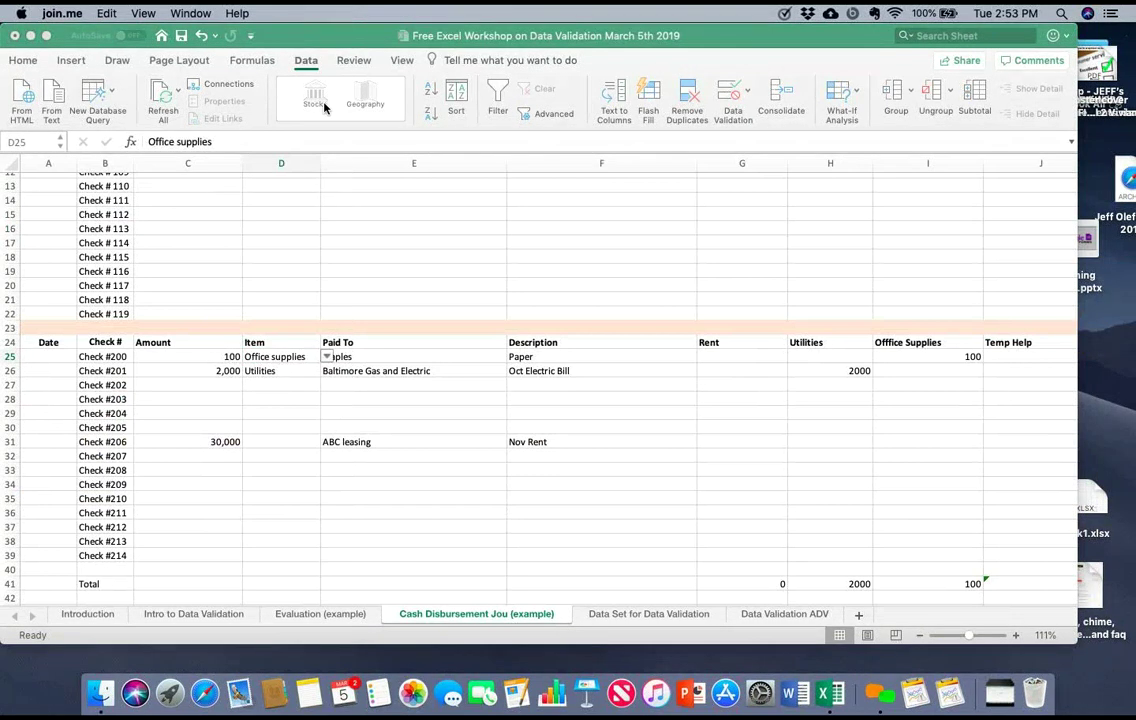
# Step: Set the item of Check #200 in D25 to Temporary Help from its list
pyautogui.hotkey('alt', 'Down')
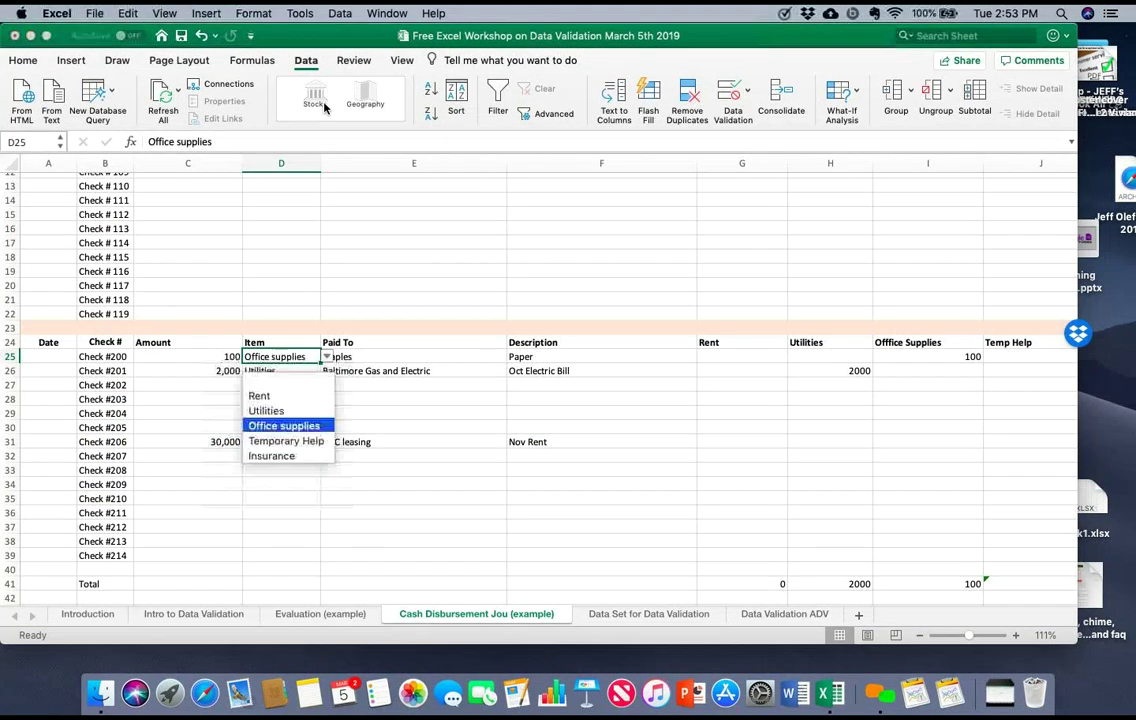
pyautogui.press('Down')
pyautogui.press('Return')
pyautogui.scroll(-5, 320, 104)
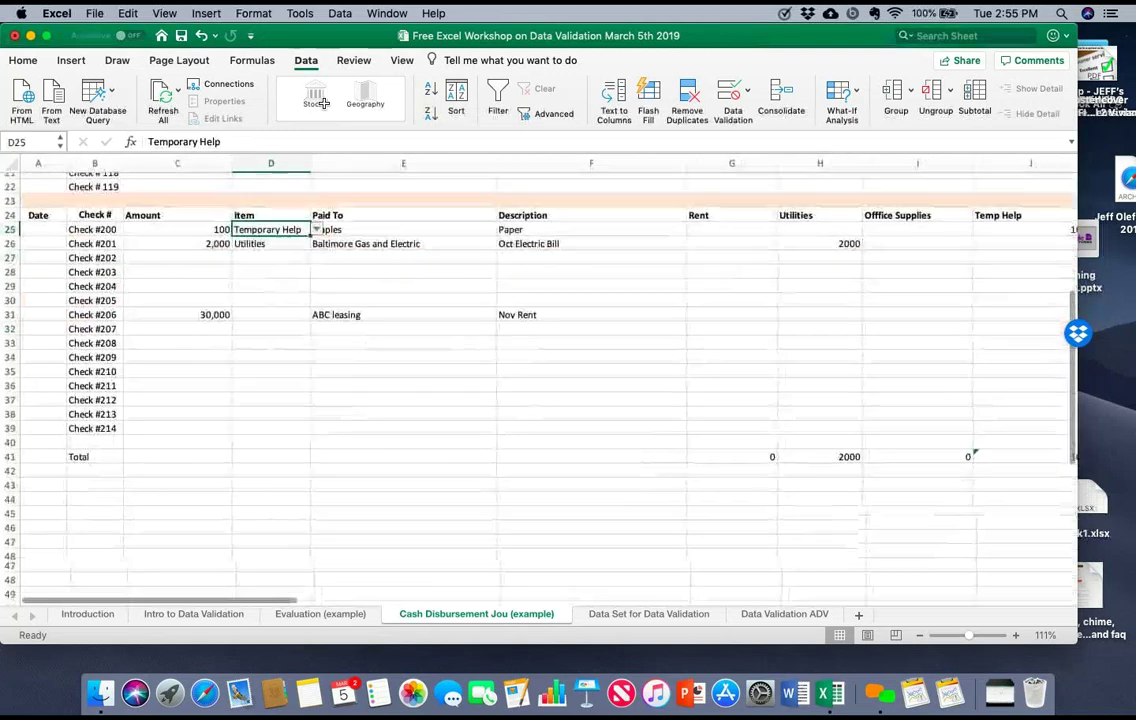
pyautogui.scroll(3, 320, 104)
pyautogui.scroll(6, 320, 104)
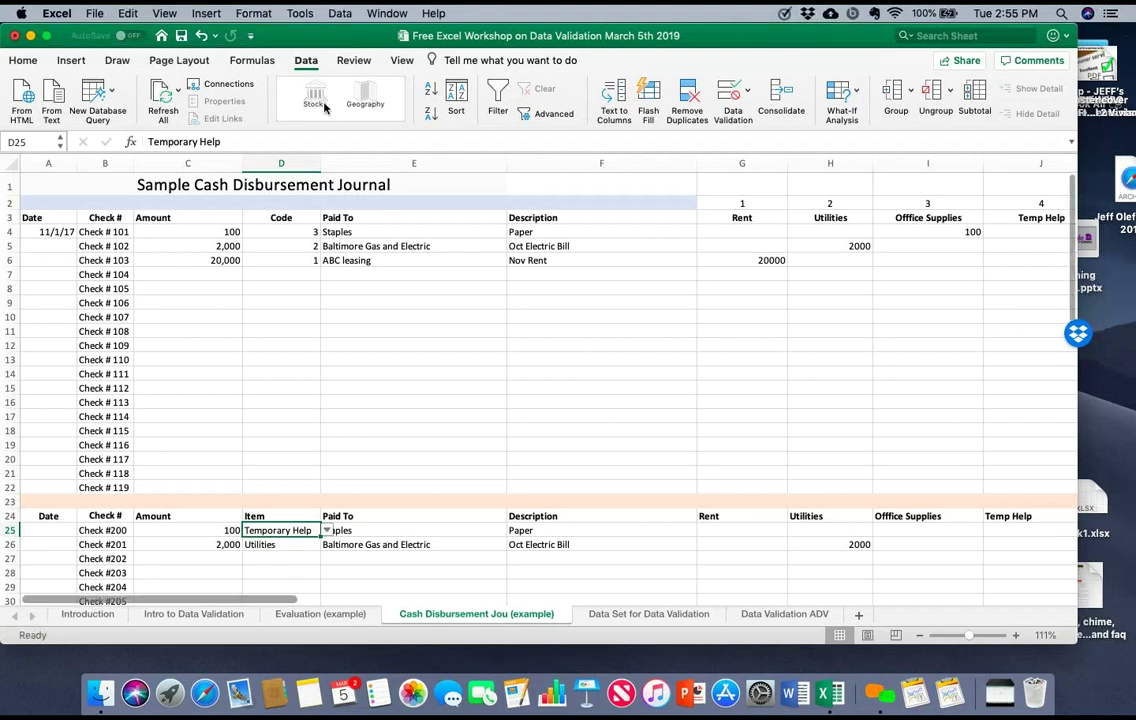
# Step: Review the employee list on the Data Set for Data Validation sheet and the date validation example on the Data Validation ADV sheet
pyautogui.hotkey('ctrl', 'pagedown')
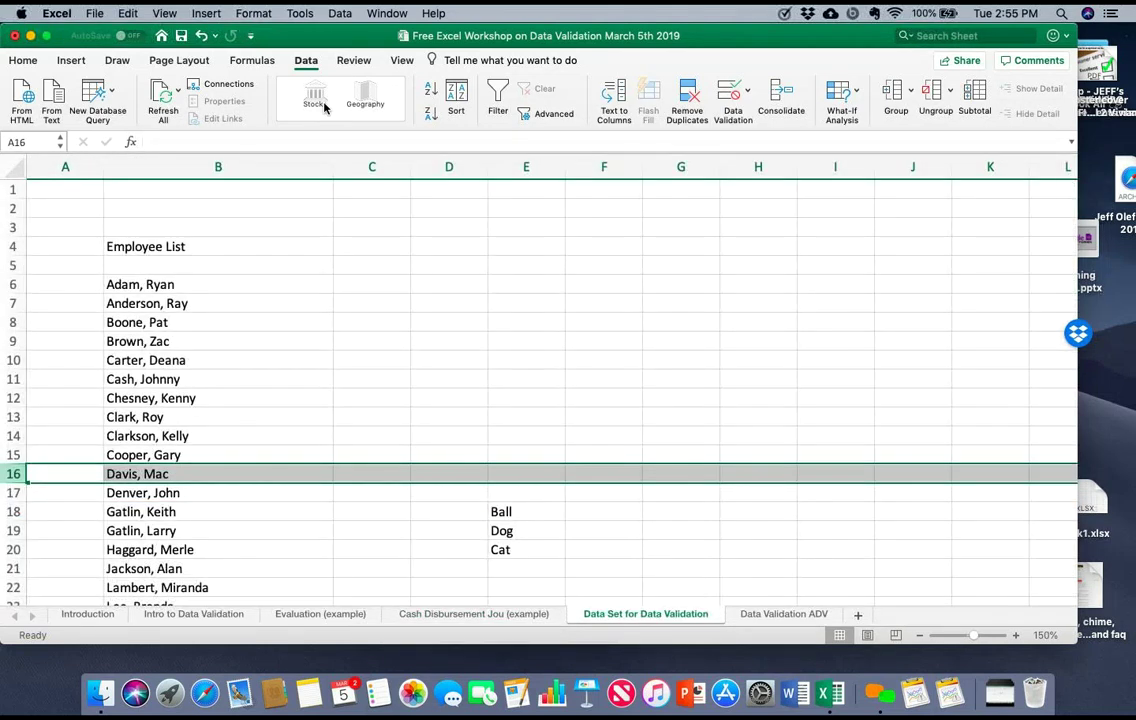
pyautogui.scroll(-7, 324, 107)
pyautogui.scroll(6, 324, 107)
pyautogui.hscroll(2, 324, 107)
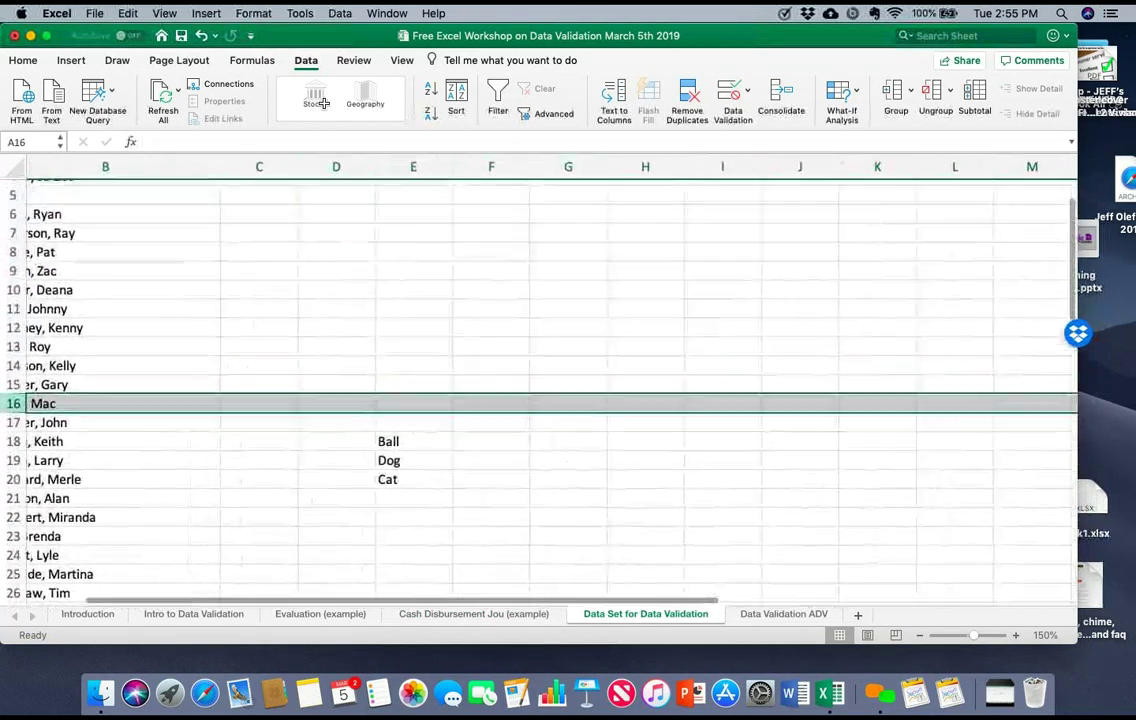
pyautogui.scroll(3, 324, 104)
pyautogui.hscroll(1, 324, 104)
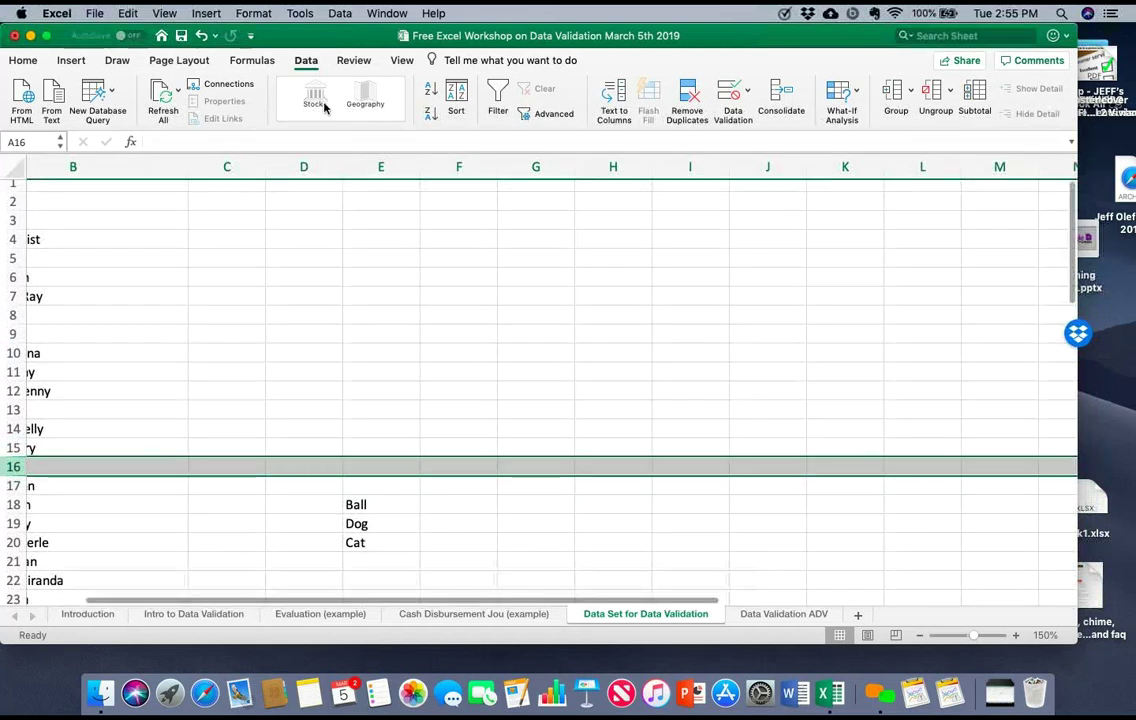
pyautogui.hotkey('ctrl', 'pagedown')
pyautogui.scroll(10, 324, 104)
pyautogui.scroll(10, 324, 104)
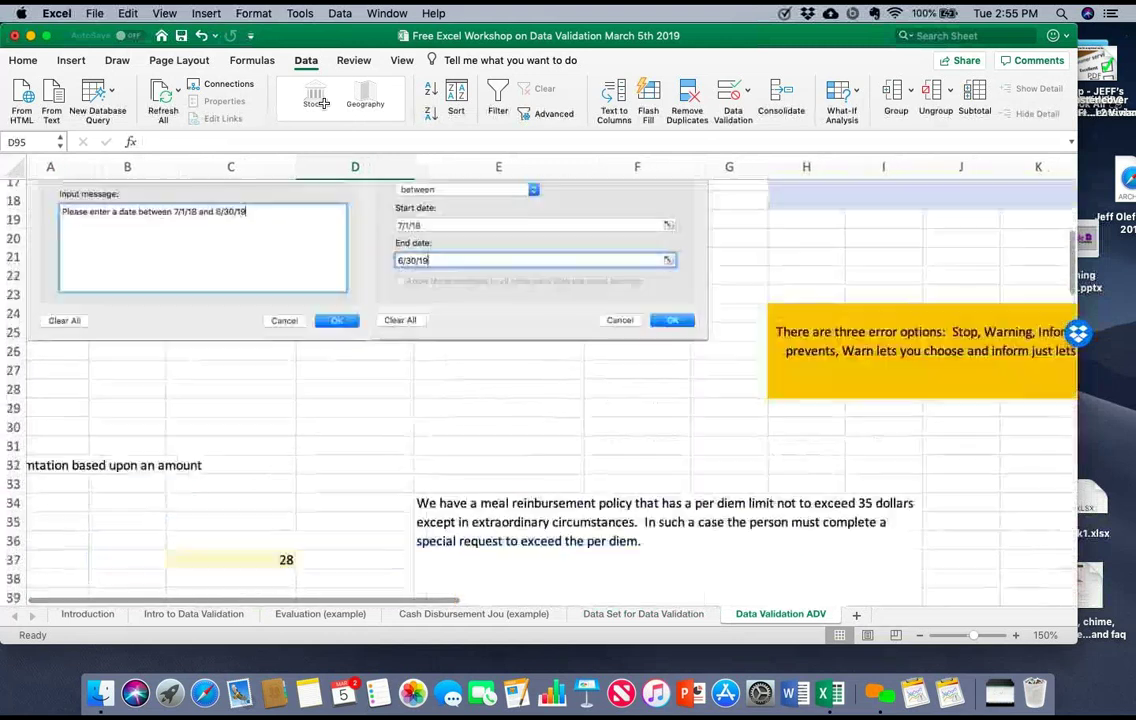
pyautogui.scroll(-3, 324, 104)
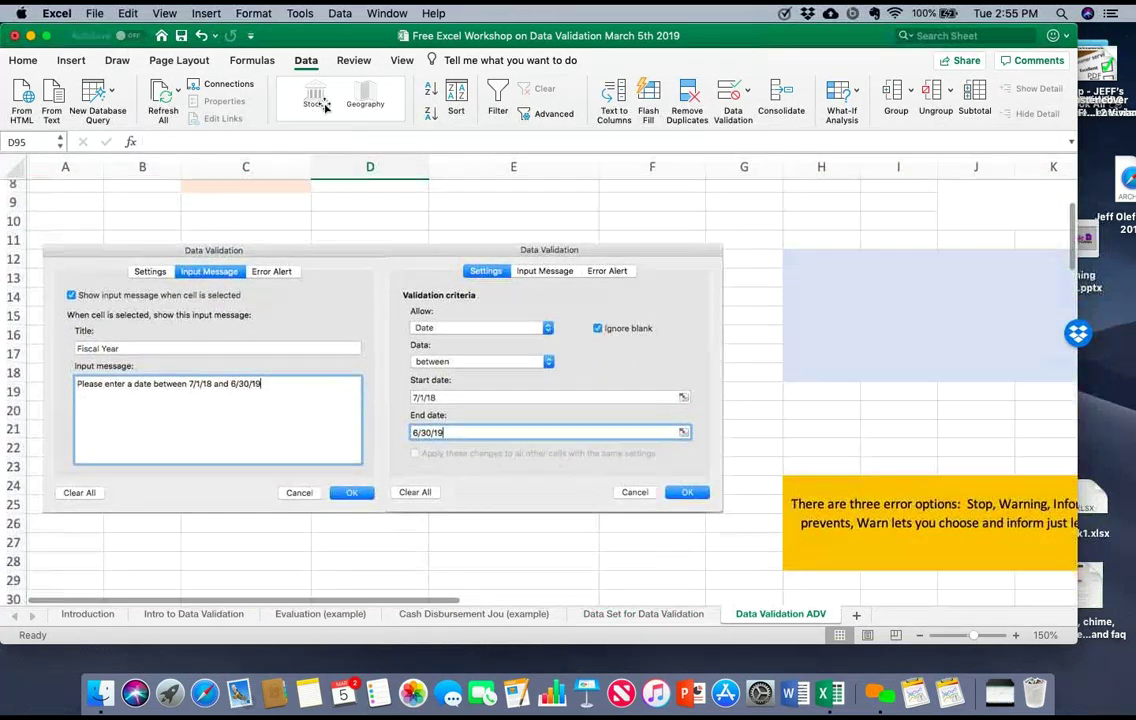
pyautogui.scroll(2, 324, 104)
pyautogui.hscroll(3, 324, 104)
pyautogui.scroll(-2, 324, 104)
pyautogui.hscroll(6, 324, 104)
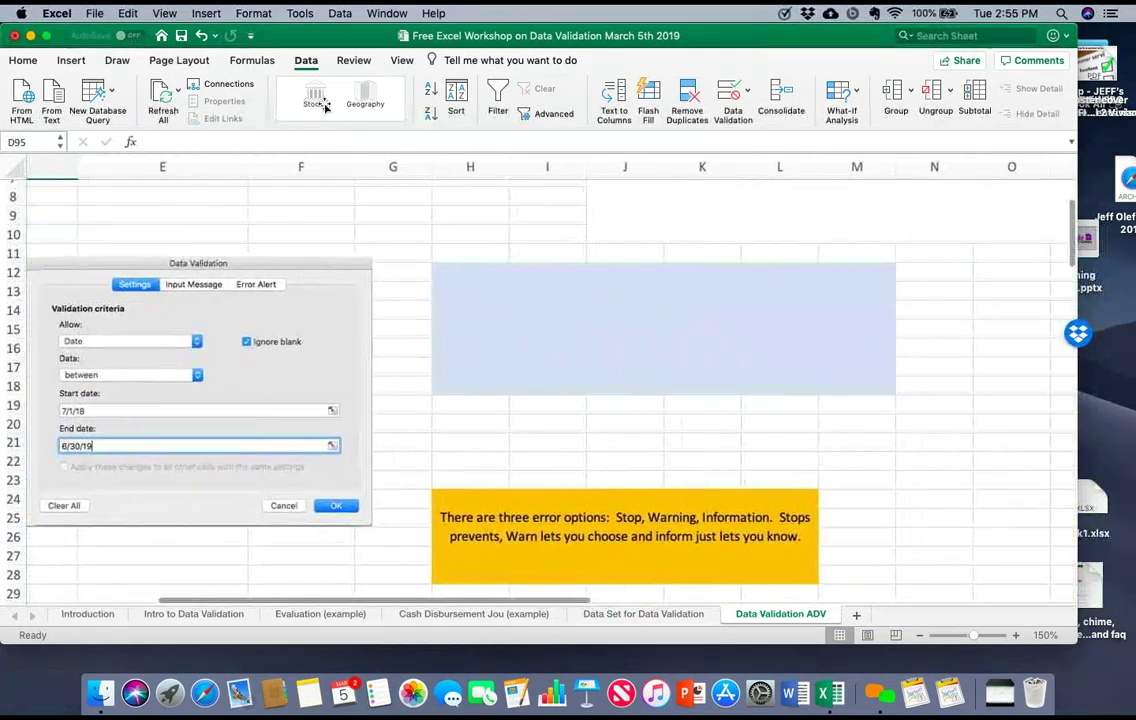
# Step: Fill the blank cell S14 on the Data Validation ADV sheet with a light gold colour
pyautogui.click(596, 314)
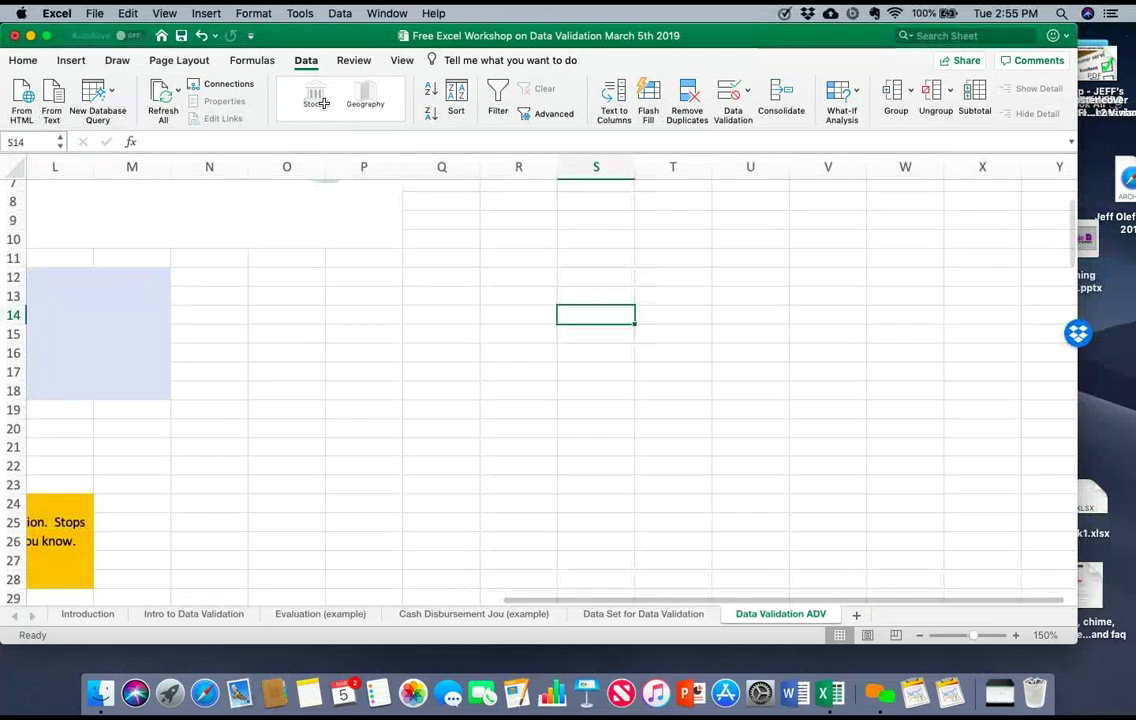
pyautogui.hscroll(3, 596, 314)
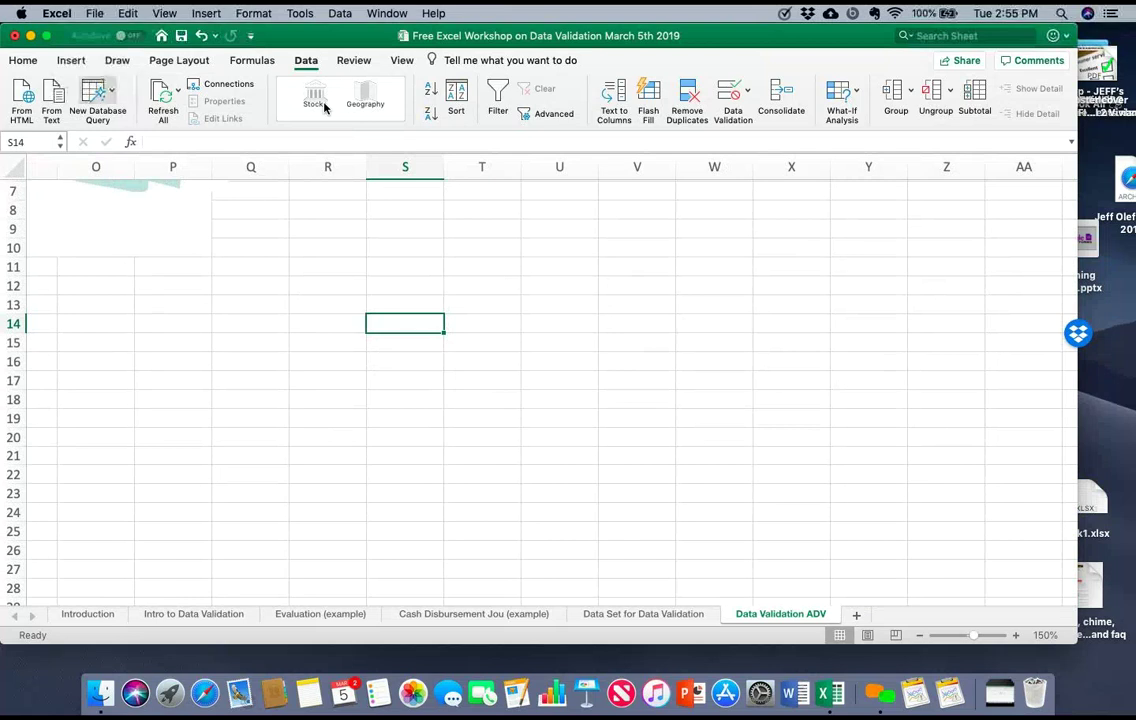
pyautogui.click(23, 61)
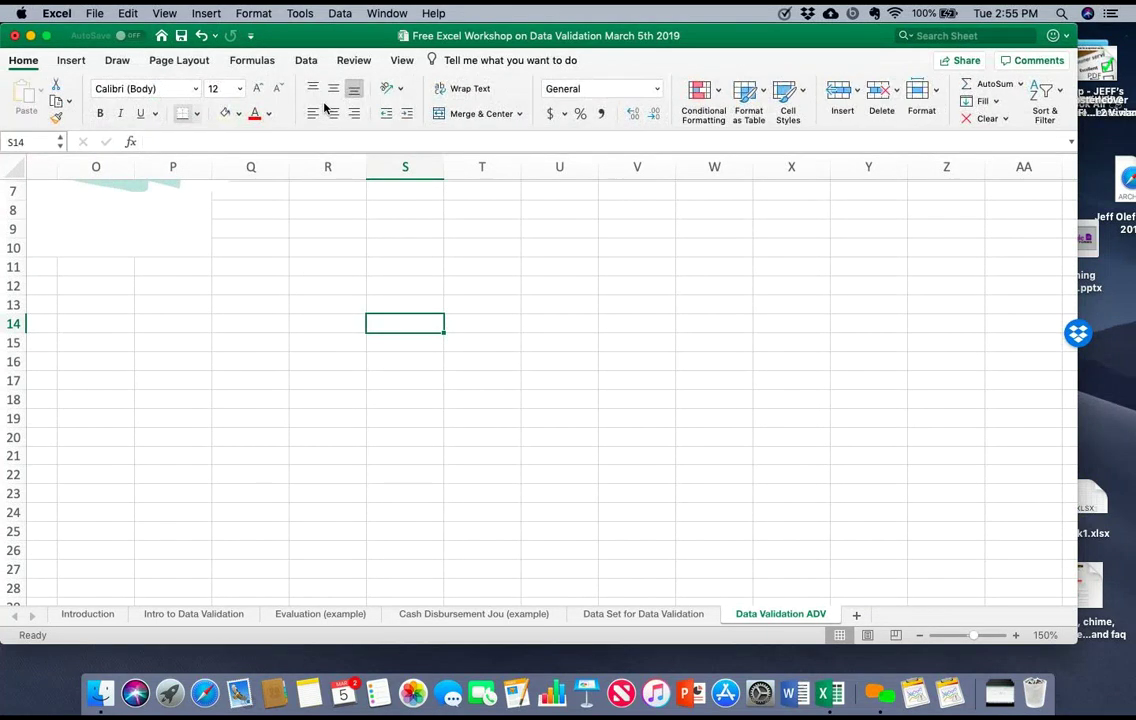
pyautogui.click(238, 113)
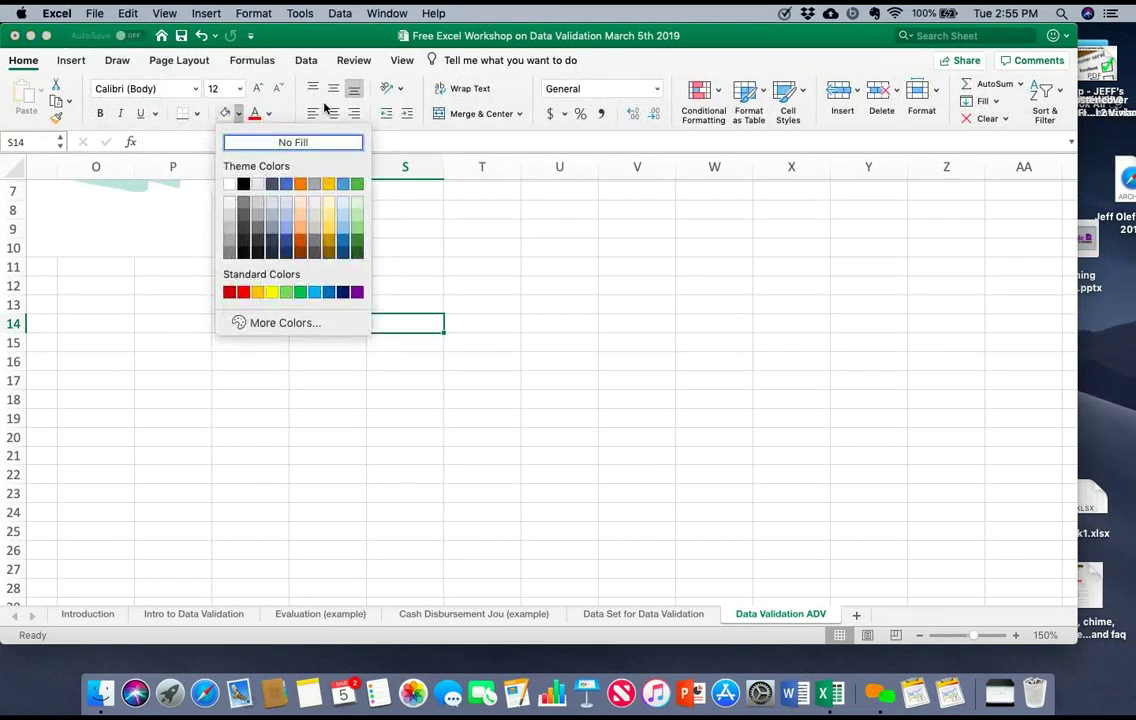
pyautogui.click(292, 196)
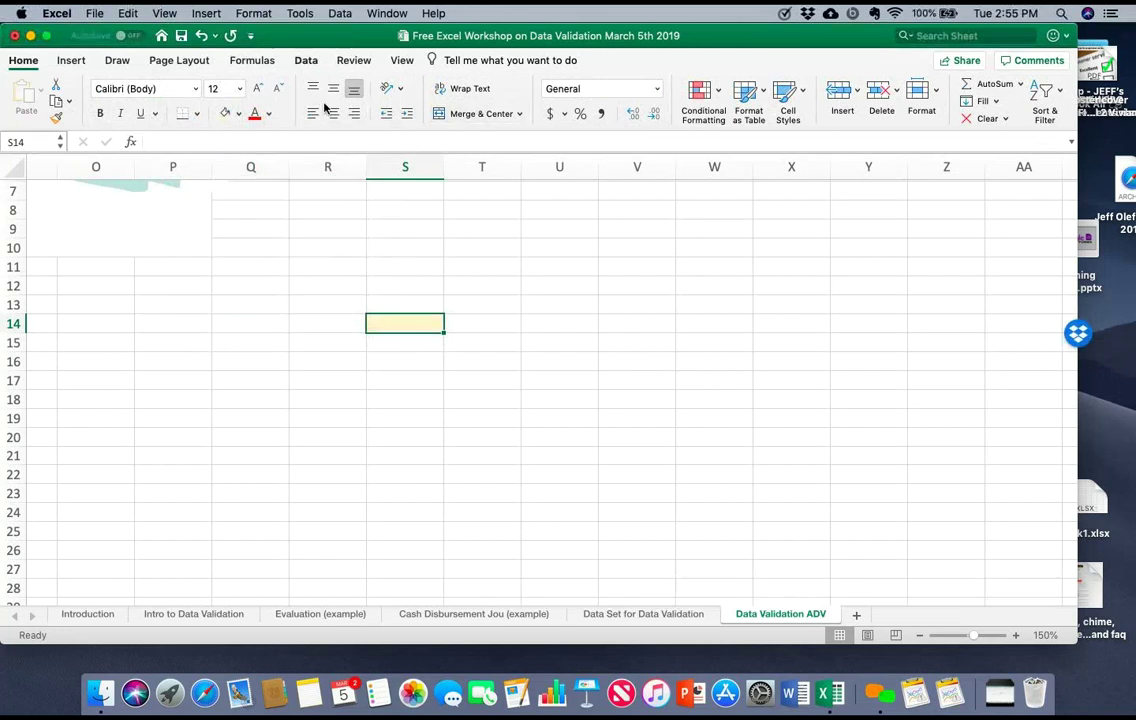
# Step: Open the data validation settings for S14 and allow only whole numbers
pyautogui.click(306, 60)
pyautogui.click(747, 90)
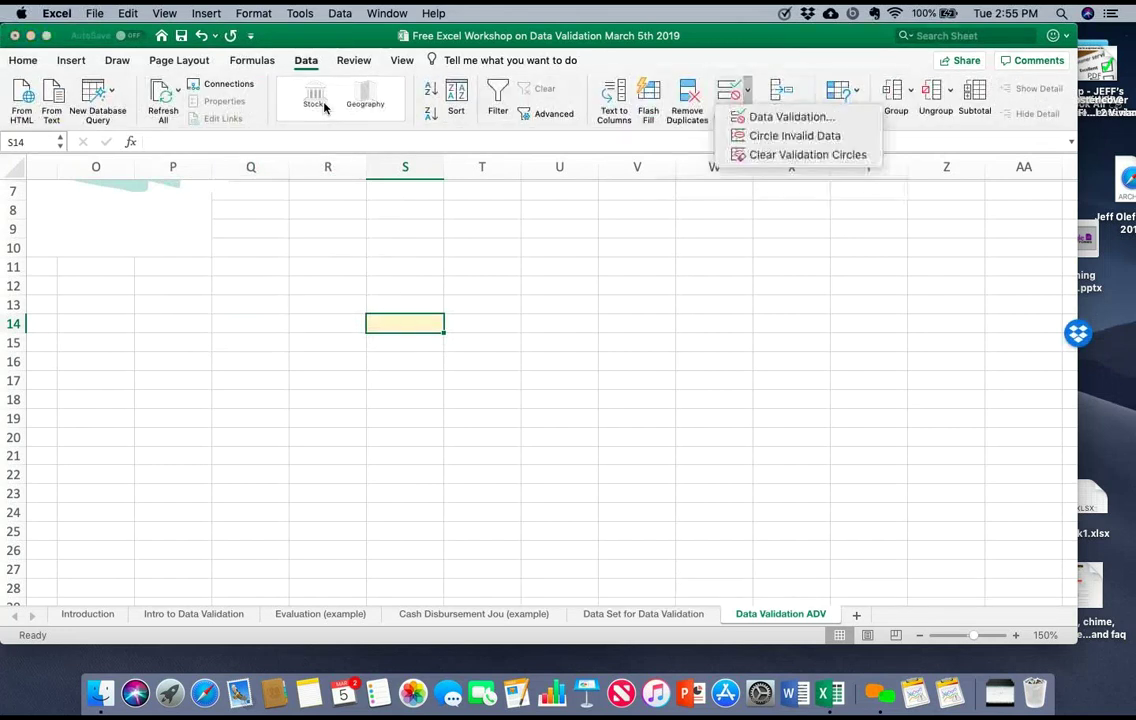
pyautogui.click(791, 116)
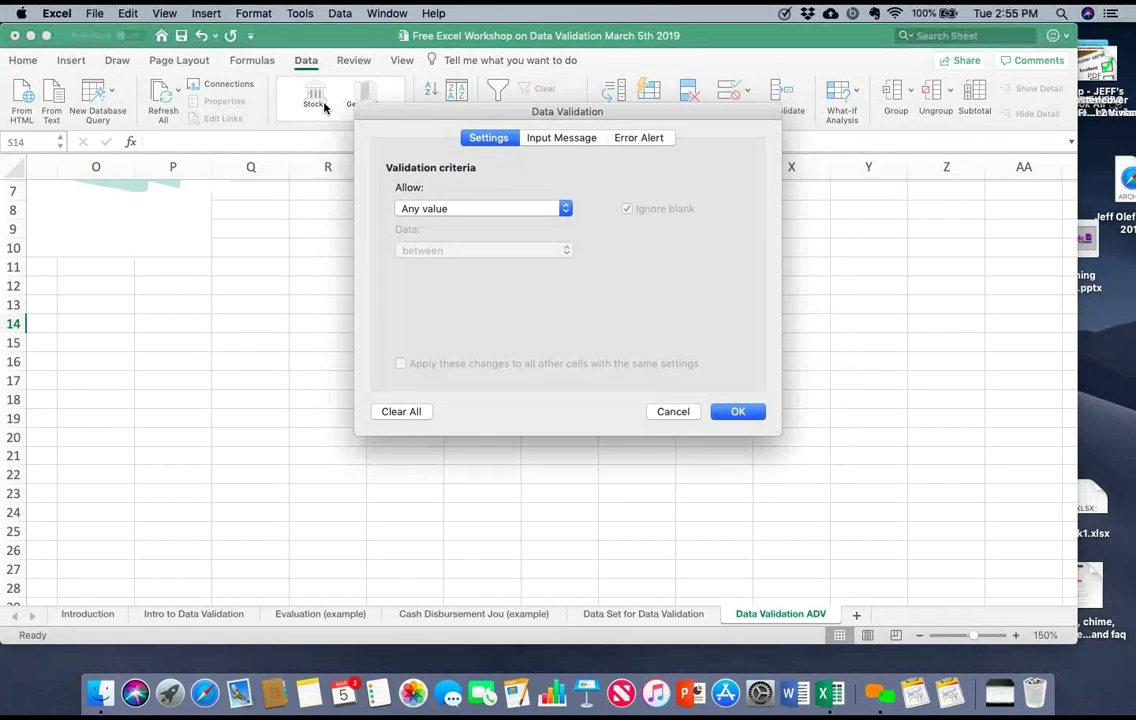
pyautogui.click(478, 208)
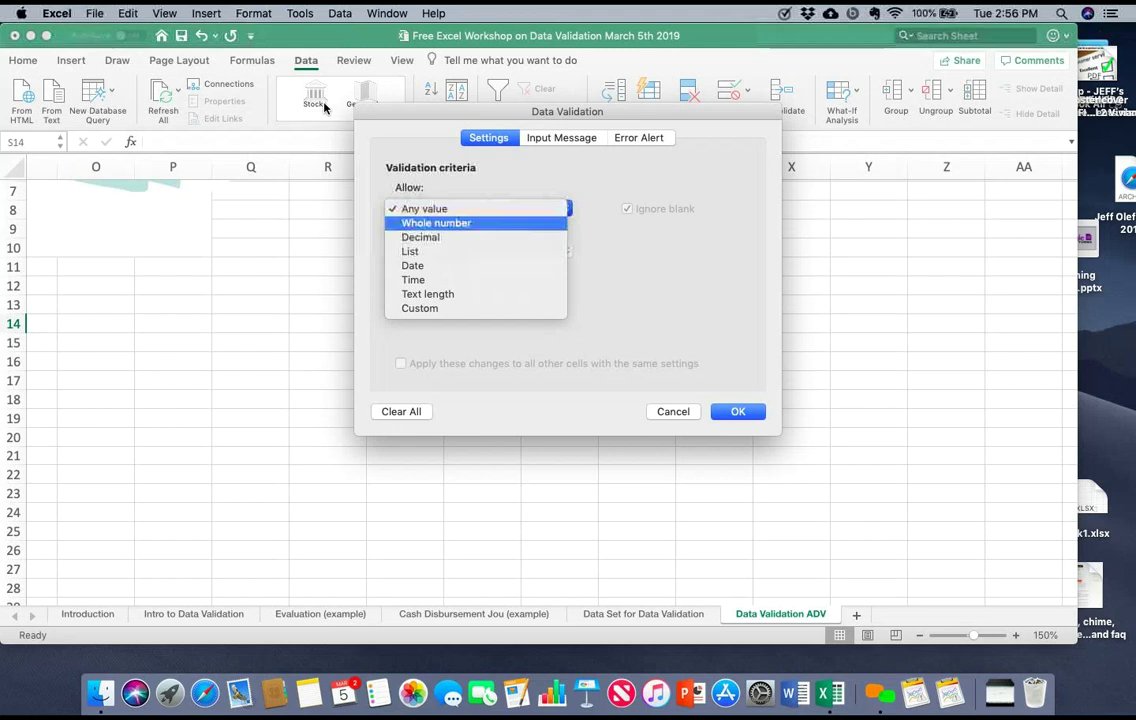
pyautogui.click(436, 223)
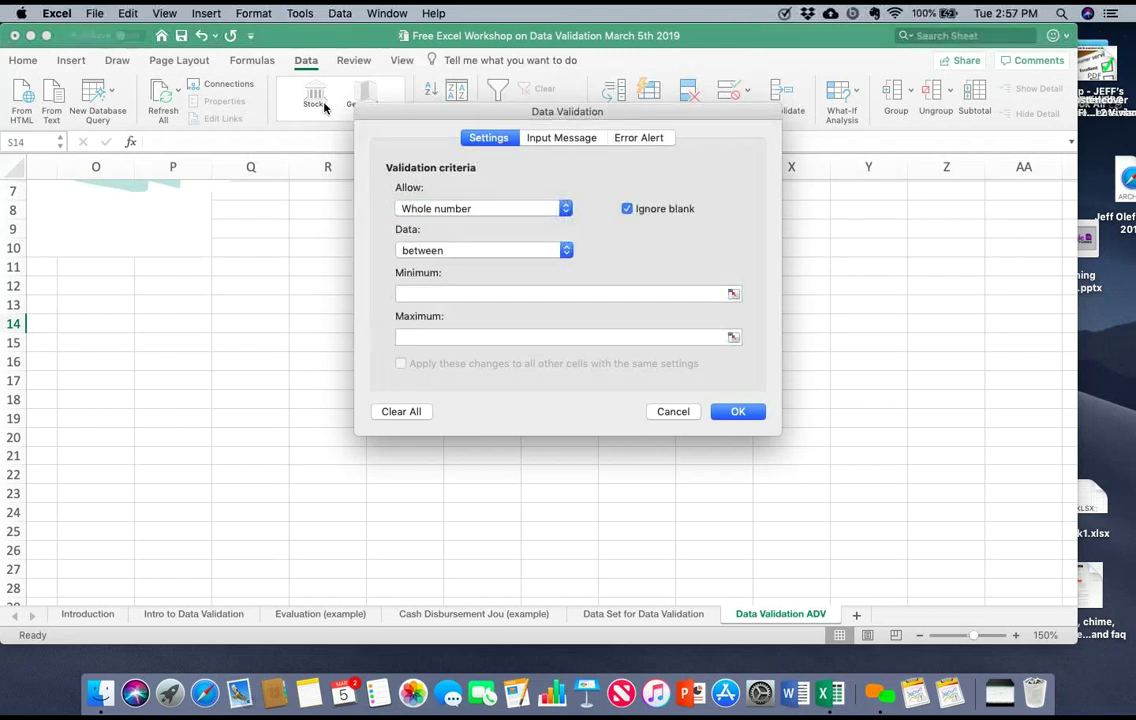
# Step: Limit S14 to values less than or equal to a maximum of 3 and apply the validation
pyautogui.press('space')
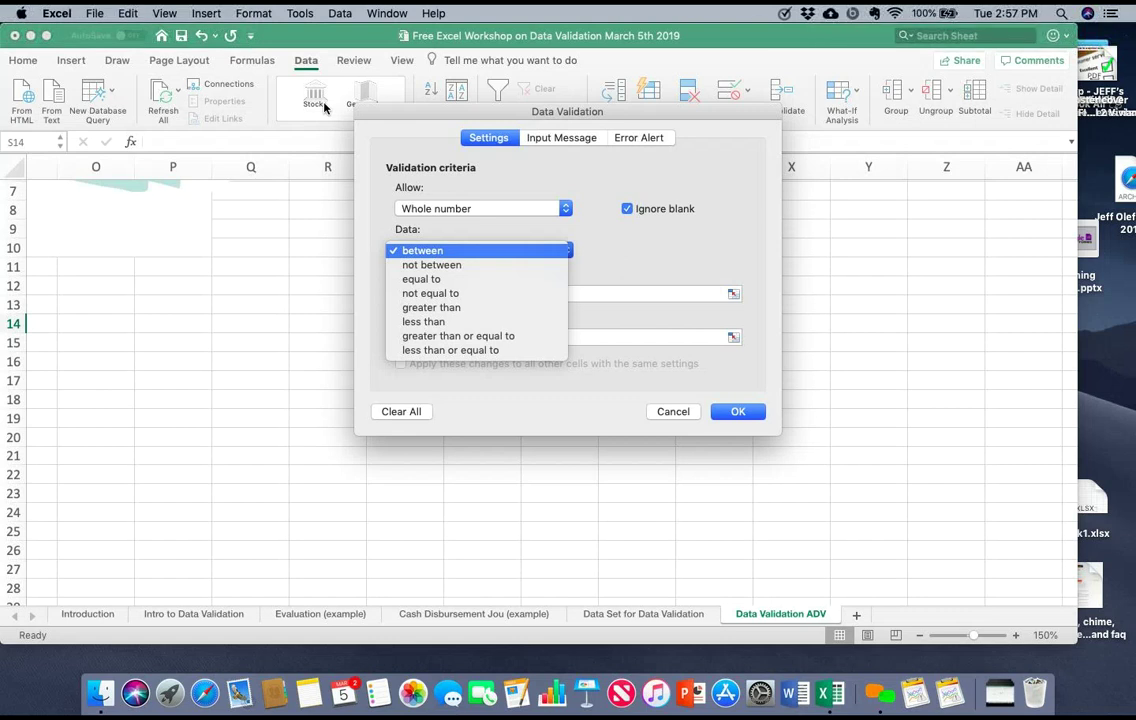
pyautogui.press('Down')
pyautogui.press('Down')
pyautogui.press('Down')
pyautogui.press('Down')
pyautogui.press('Down')
pyautogui.press('Down')
pyautogui.press('Down')
pyautogui.press('Return')
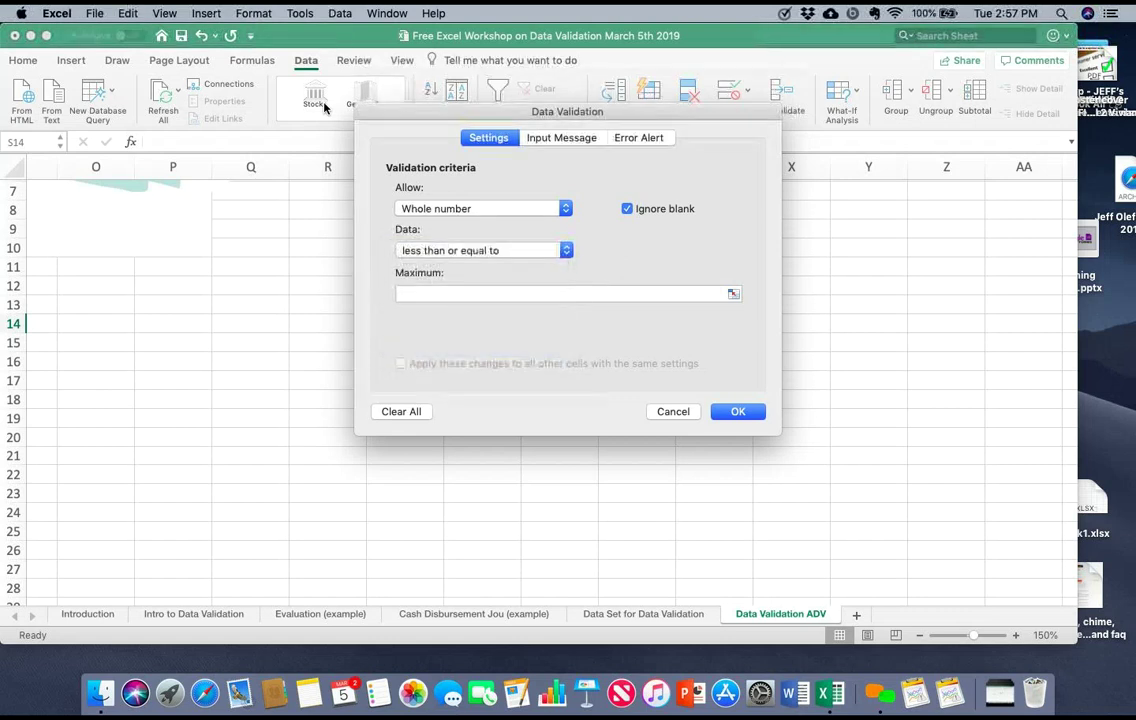
pyautogui.press('Tab')
pyautogui.write('3')
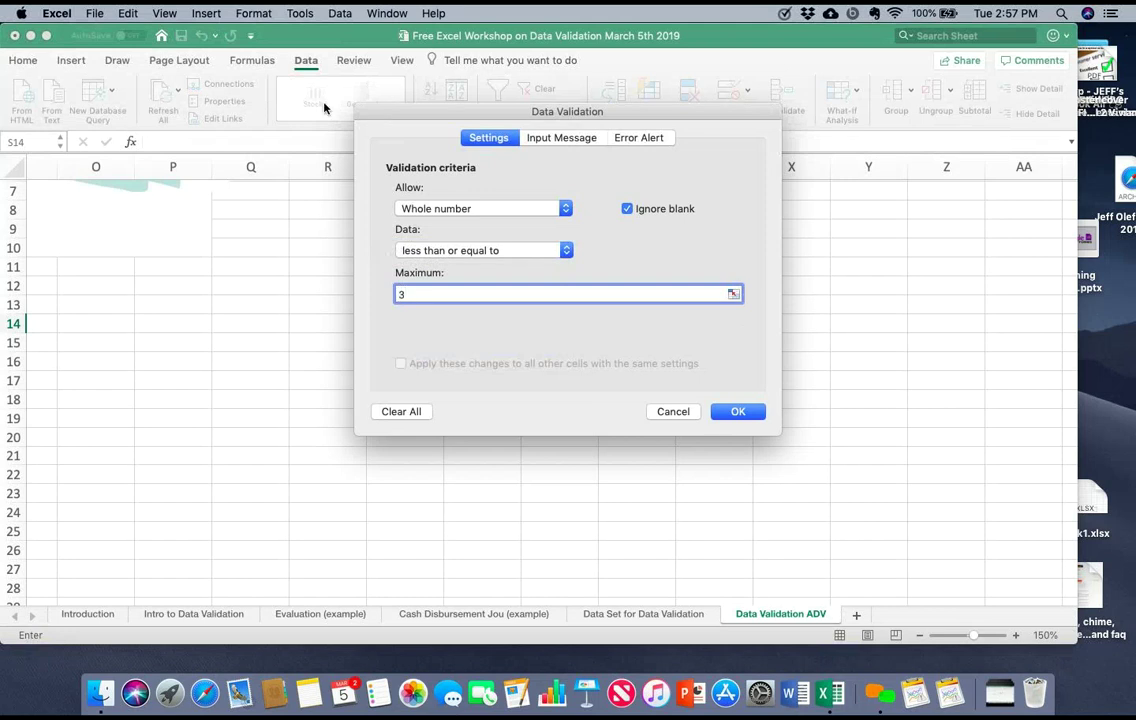
pyautogui.press('Return')
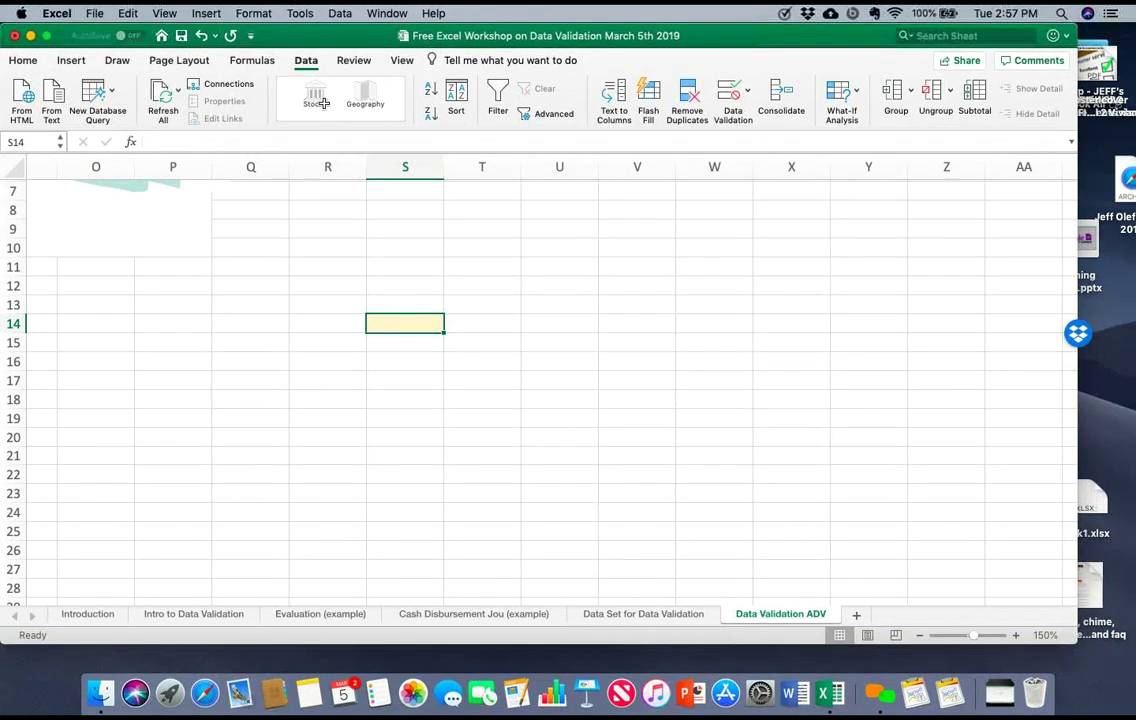
# Step: Test the validation rule by entering 1, 2 and 3 in turn in S14
pyautogui.write('1')
pyautogui.press('Return')
pyautogui.press('Up')
pyautogui.write('2')
pyautogui.press('Return')
pyautogui.press('Up')
pyautogui.write('3')
pyautogui.press('Return')
# Step: Try to enter 4 in S14, and cancel the entry
pyautogui.press('Up')
pyautogui.write('4')
pyautogui.press('Return')
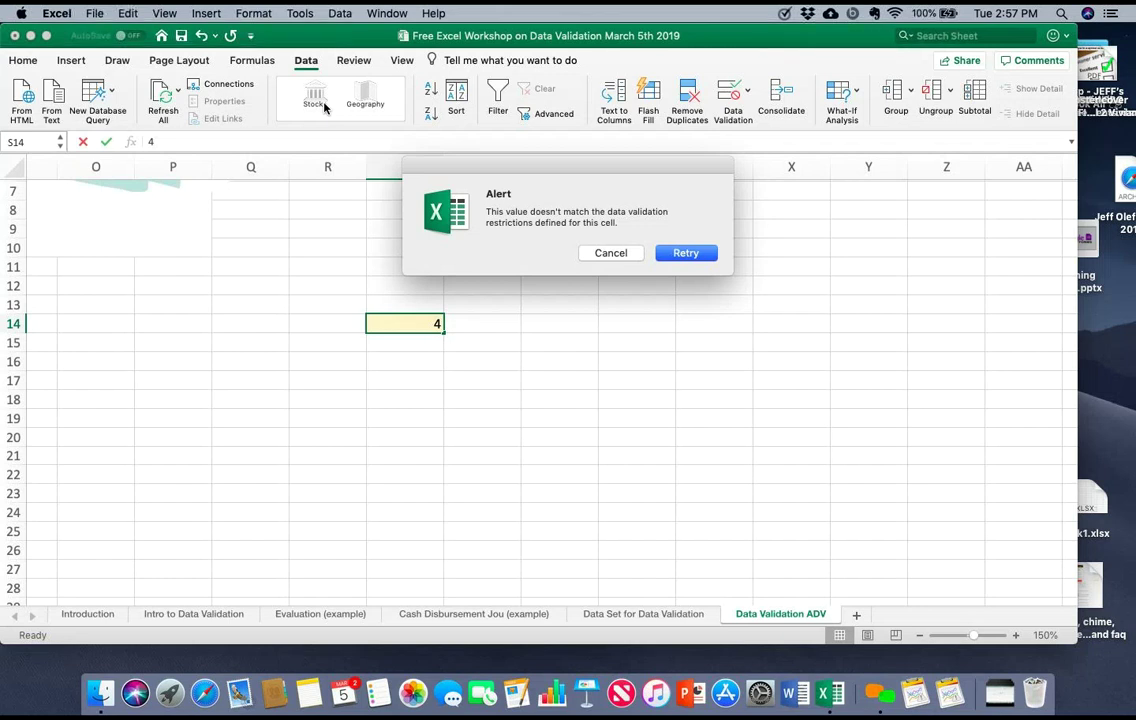
pyautogui.press('Escape')
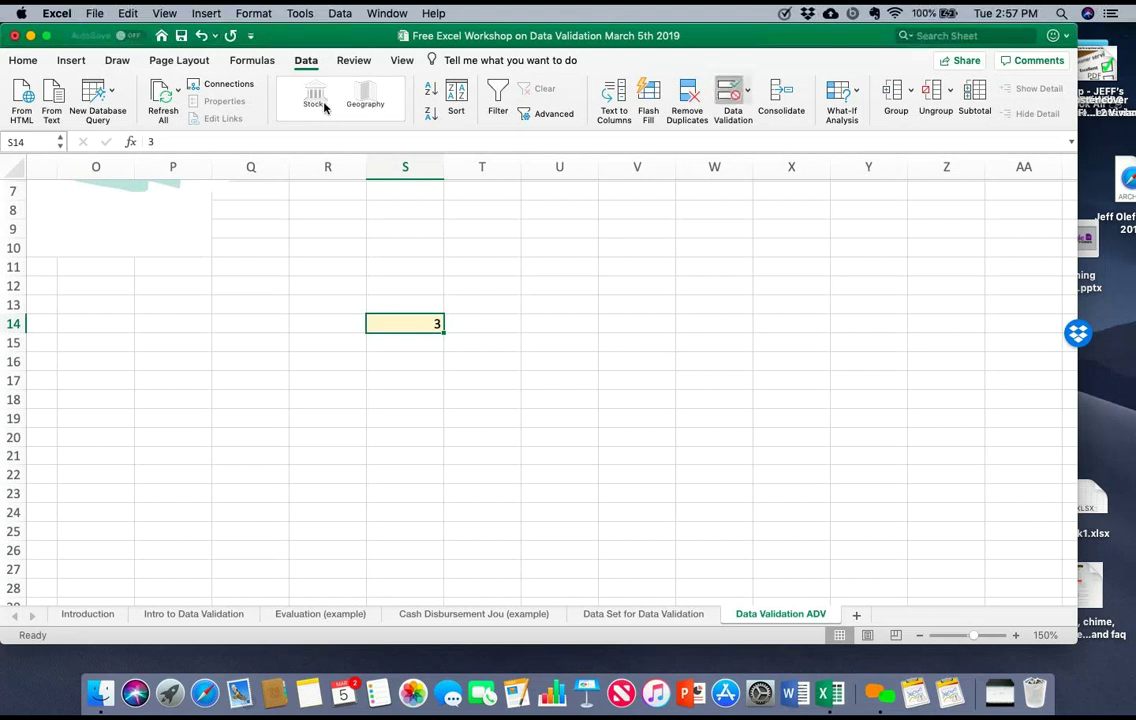
# Step: Reopen the data validation settings for S14
pyautogui.hotkey('alt', 'd')
pyautogui.press('l')
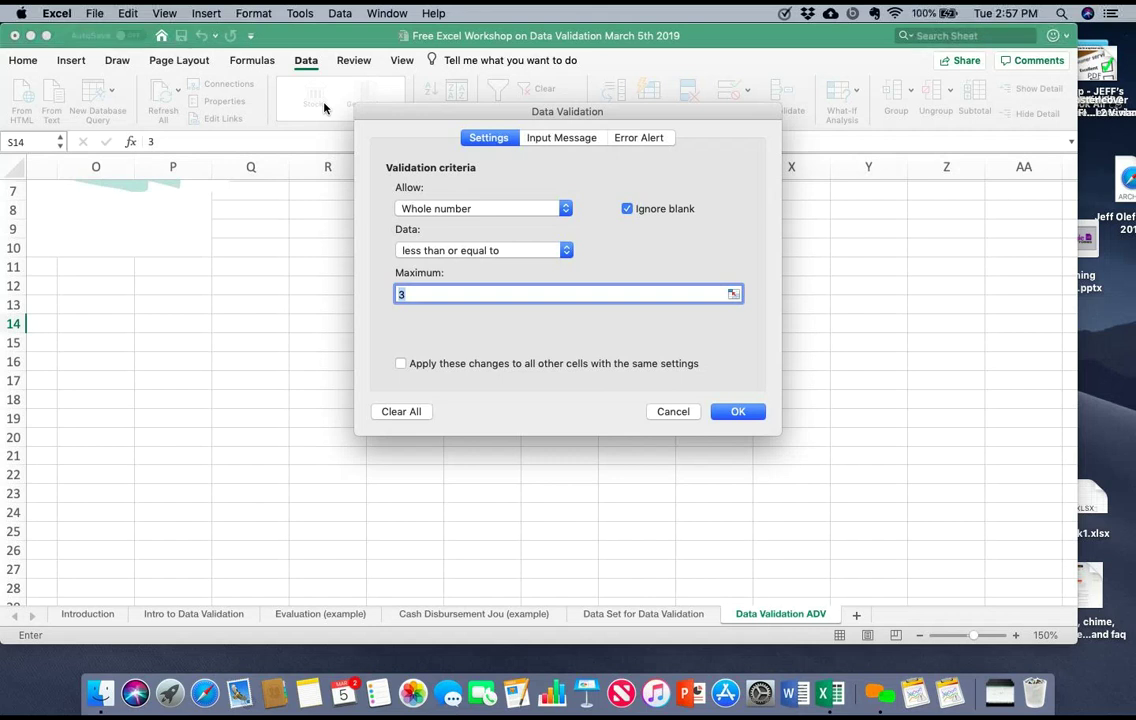
# Step: Check the error alert options for cell S14 and apply its data validation settings
pyautogui.hotkey('ctrl', 'Tab')
pyautogui.hotkey('ctrl', 'Tab')
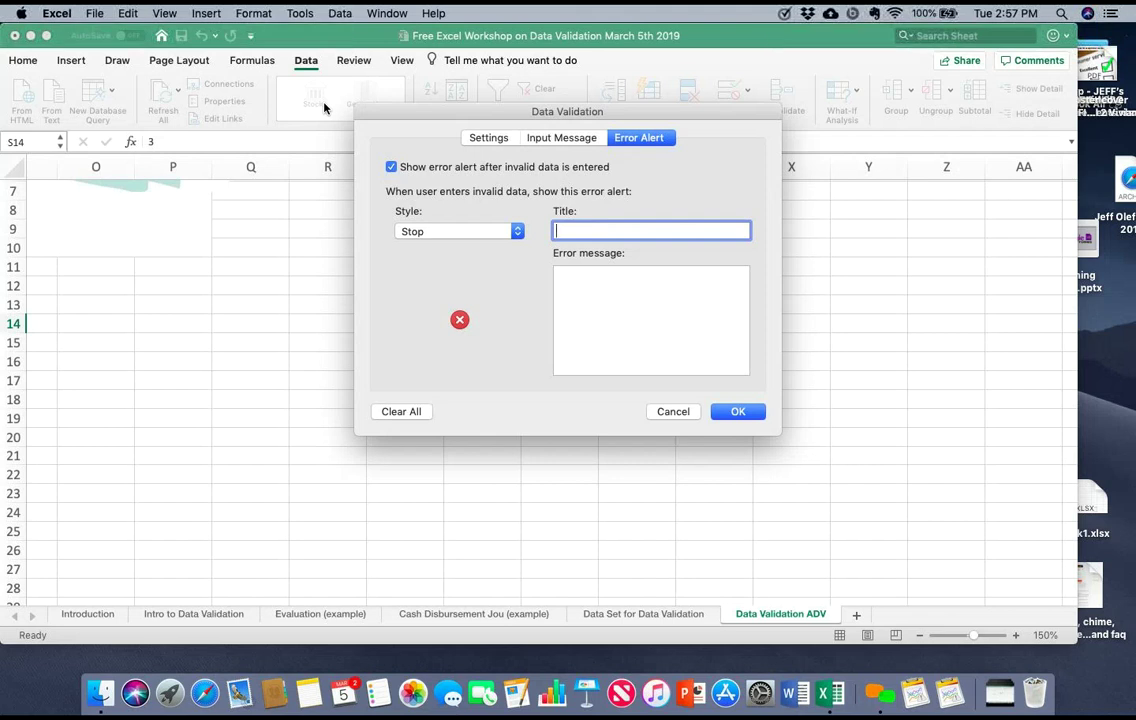
pyautogui.press('Return')
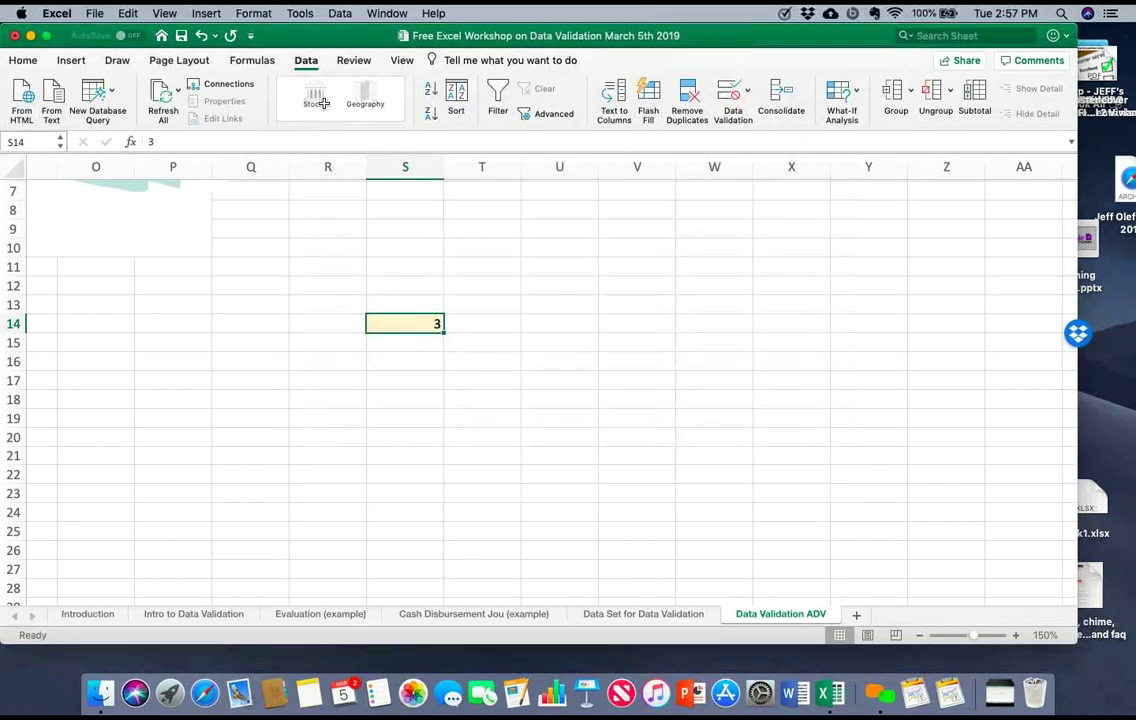
# Step: Test the validation of cell S14 by clearing it and entering 4, and cancel the entry
pyautogui.press('Delete')
pyautogui.write('4')
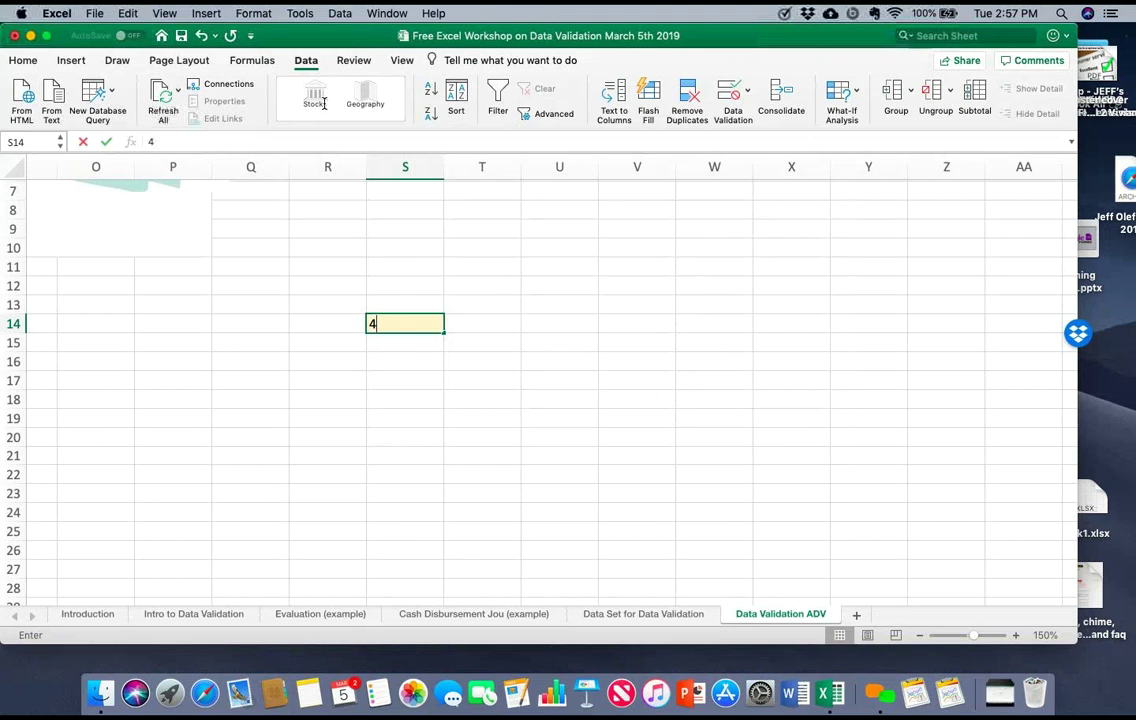
pyautogui.press('Return')
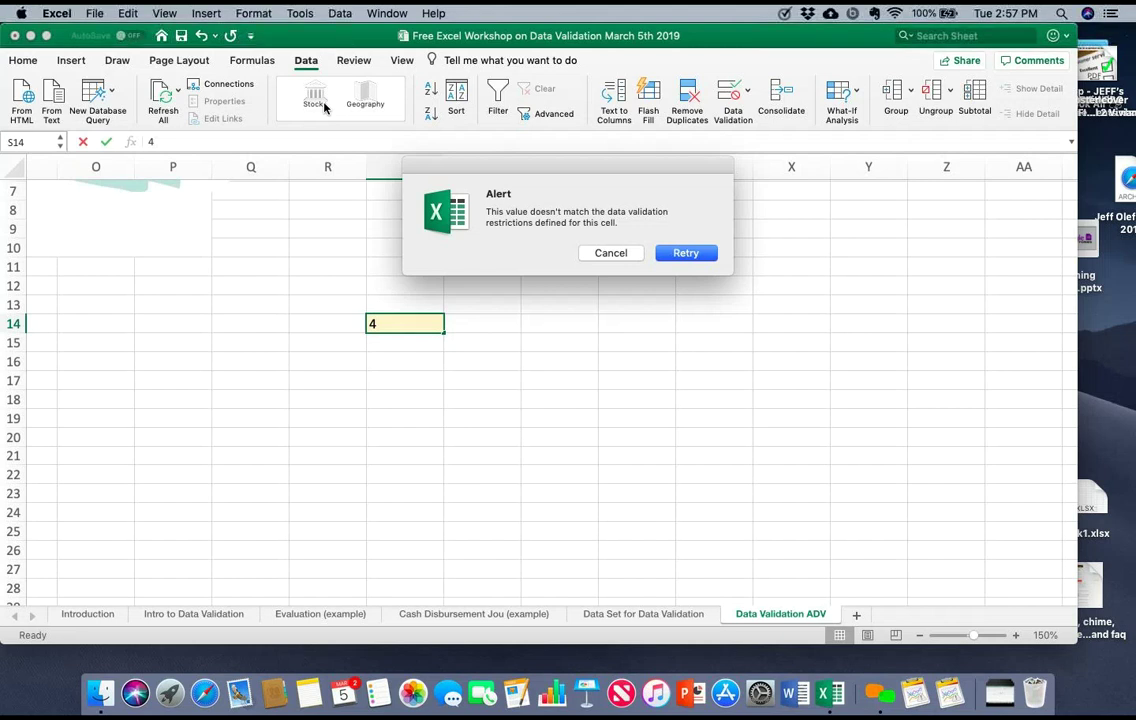
pyautogui.press('Escape')
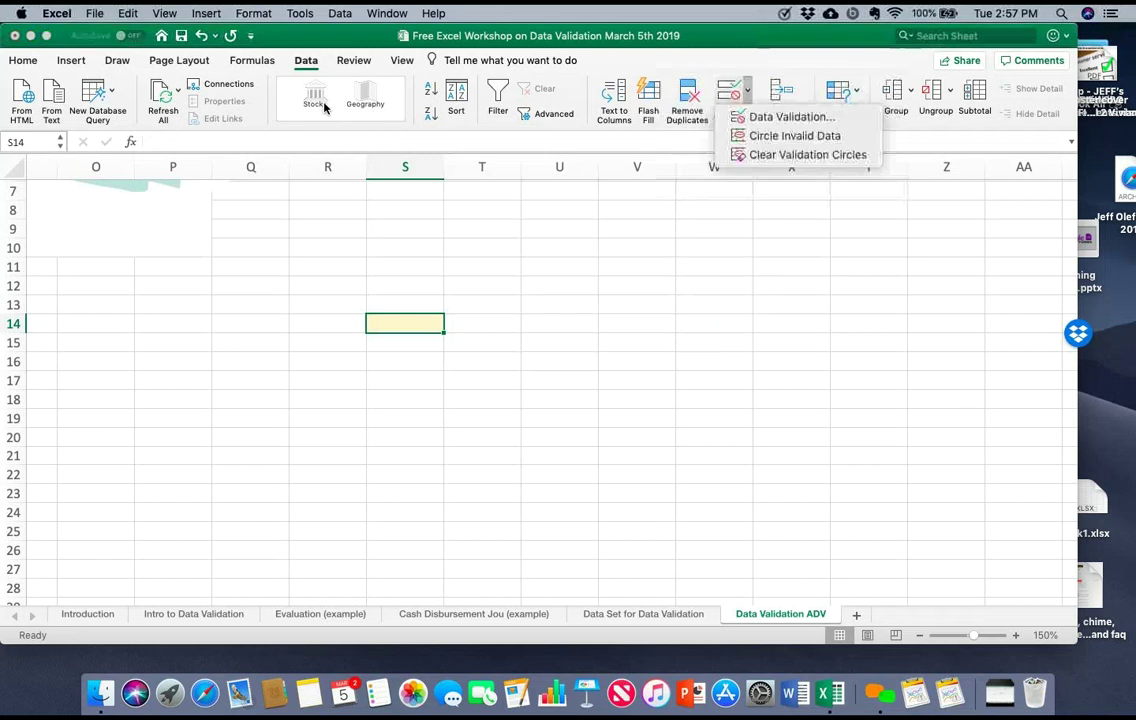
# Step: Give cell S14's Stop error alert the title "Idiot" and the message "You can only select 1-3 hours"
pyautogui.press('Return')
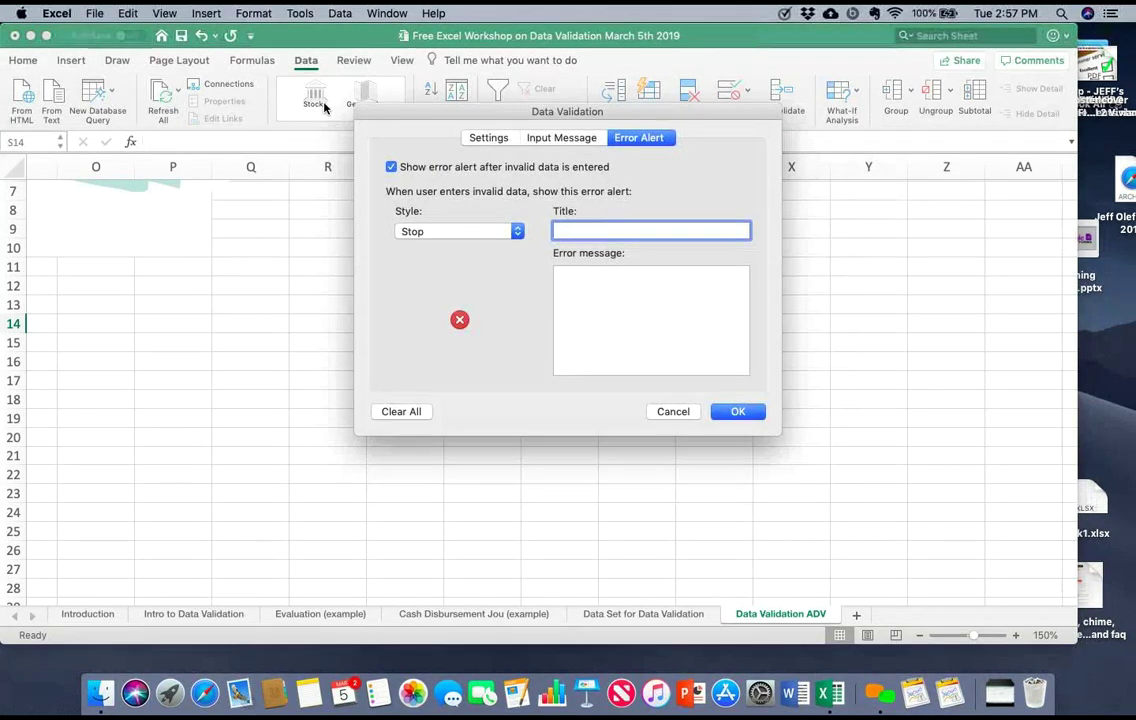
pyautogui.write('Idiot')
pyautogui.press('Tab')
pyautogui.write('You ')
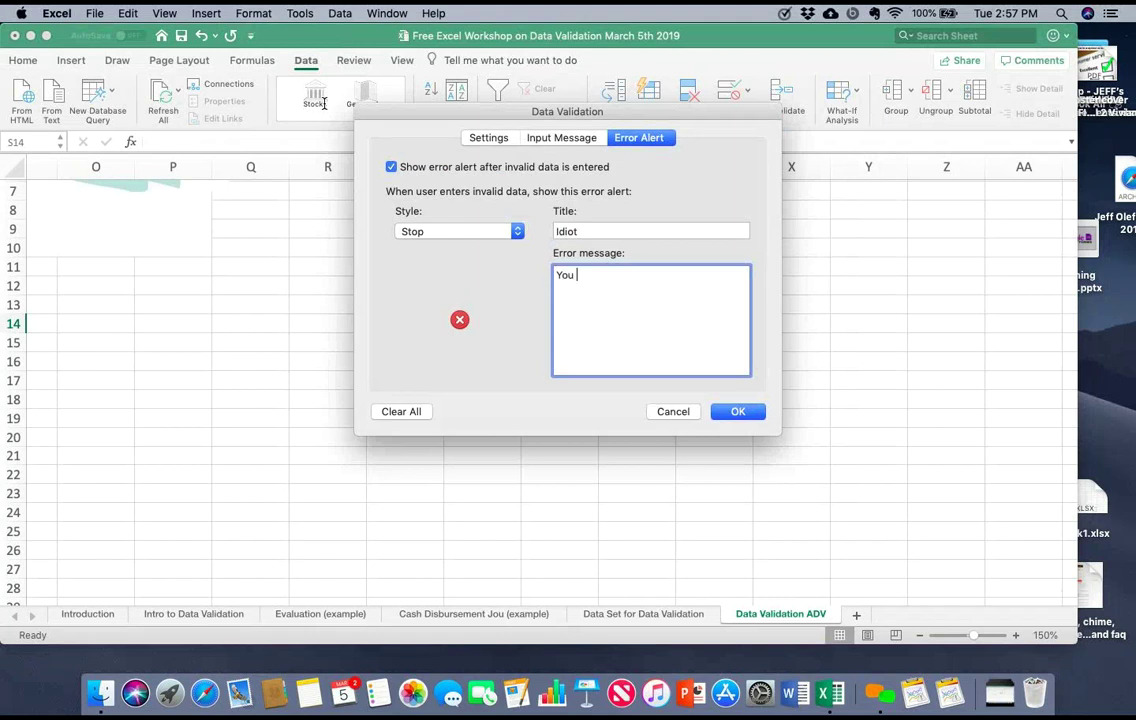
pyautogui.write('can only select 1-')
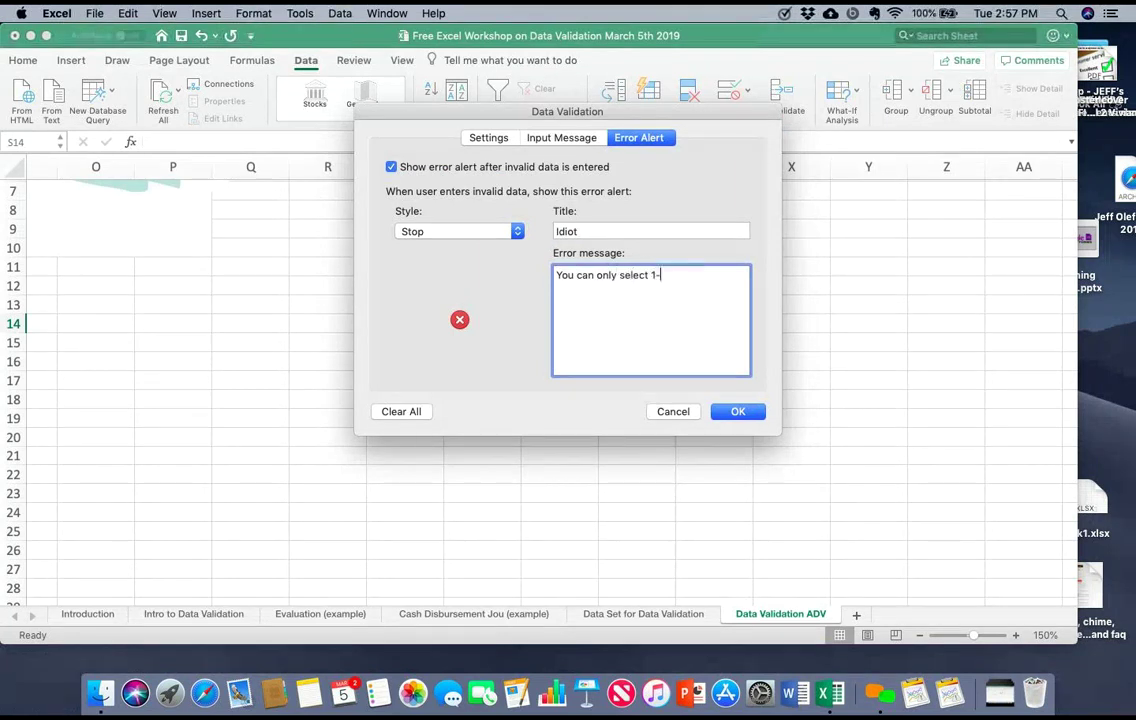
pyautogui.write('3 hours')
pyautogui.press('Return')
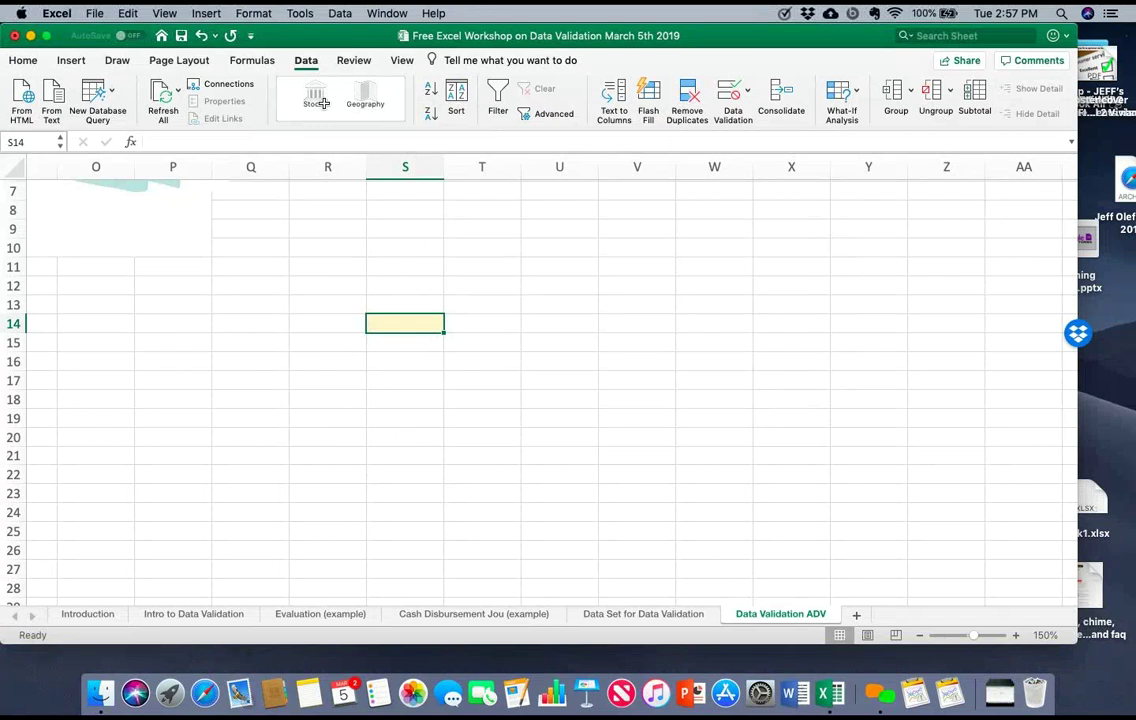
# Step: Test the custom error alert in cell S14 by entering 3, trying 4, and retrying with 3
pyautogui.write('3')
pyautogui.press('Return')
pyautogui.press('Up')
pyautogui.write('4')
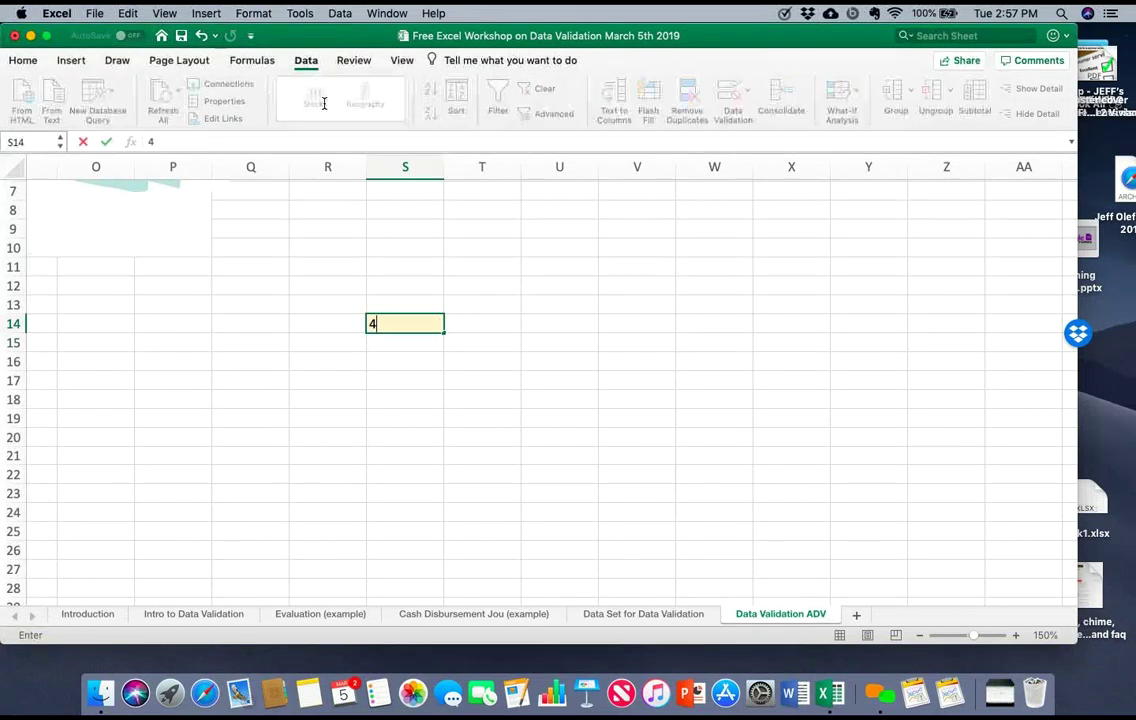
pyautogui.press('Return')
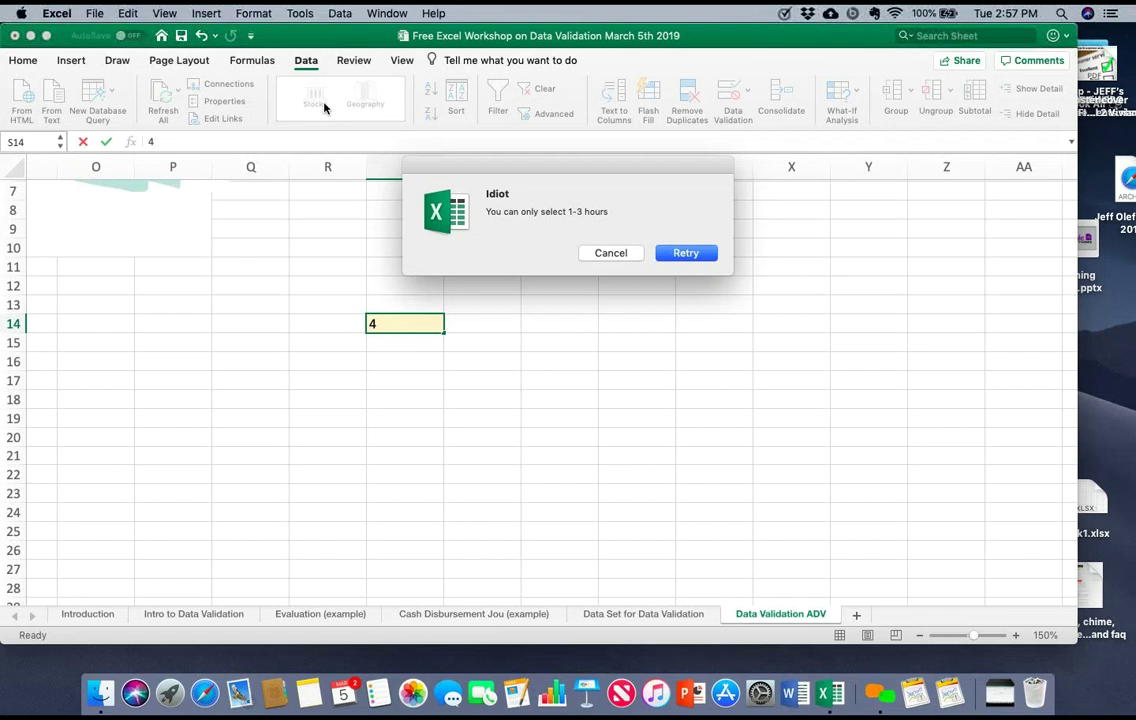
pyautogui.press('Return')
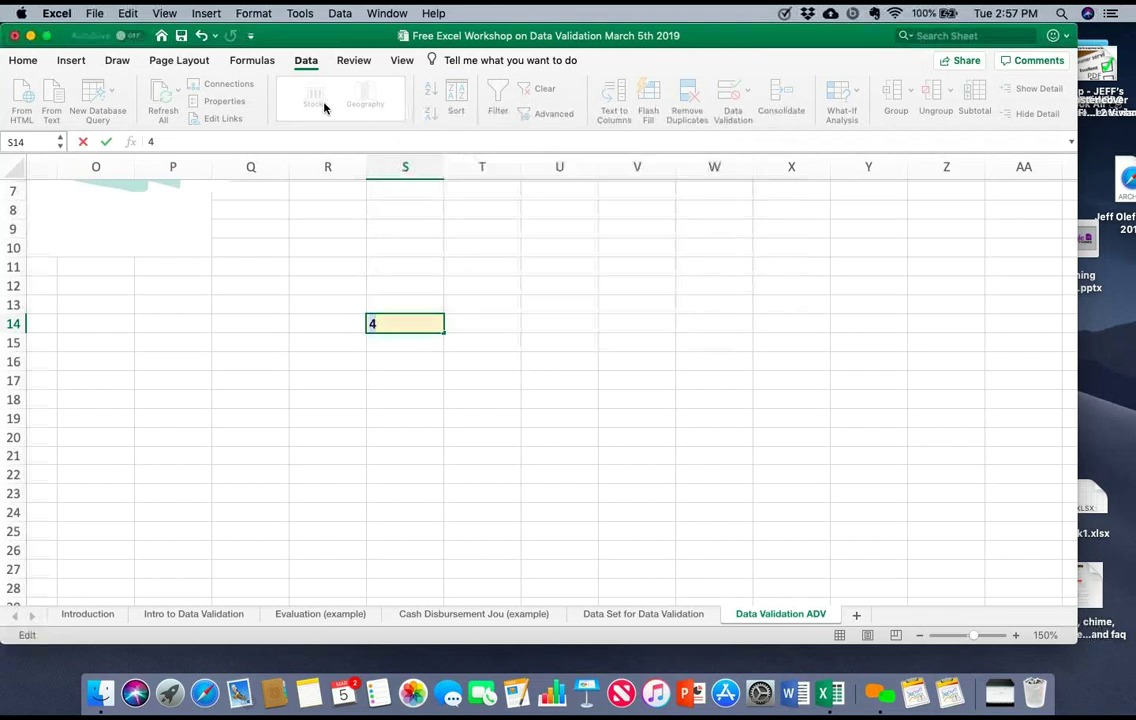
pyautogui.press('BackSpace')
pyautogui.write('3')
pyautogui.press('Return')
pyautogui.press('Up')
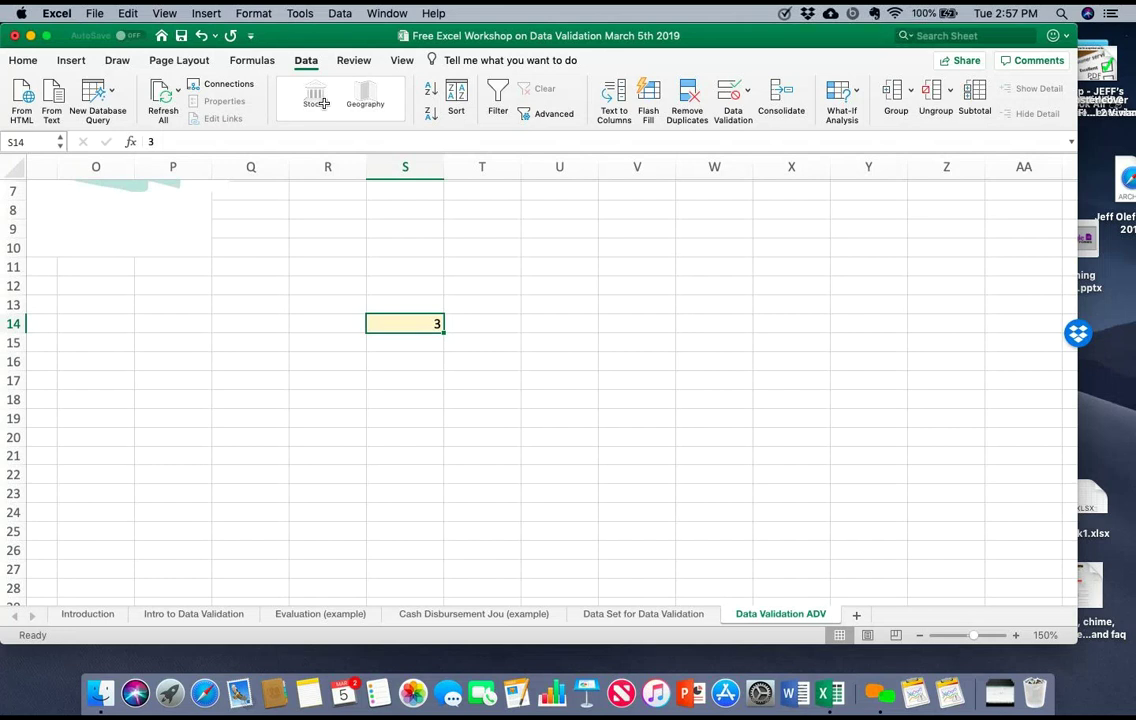
# Step: Change the title of cell S14's error alert to "Building Use Rules"
pyautogui.click(732, 100)
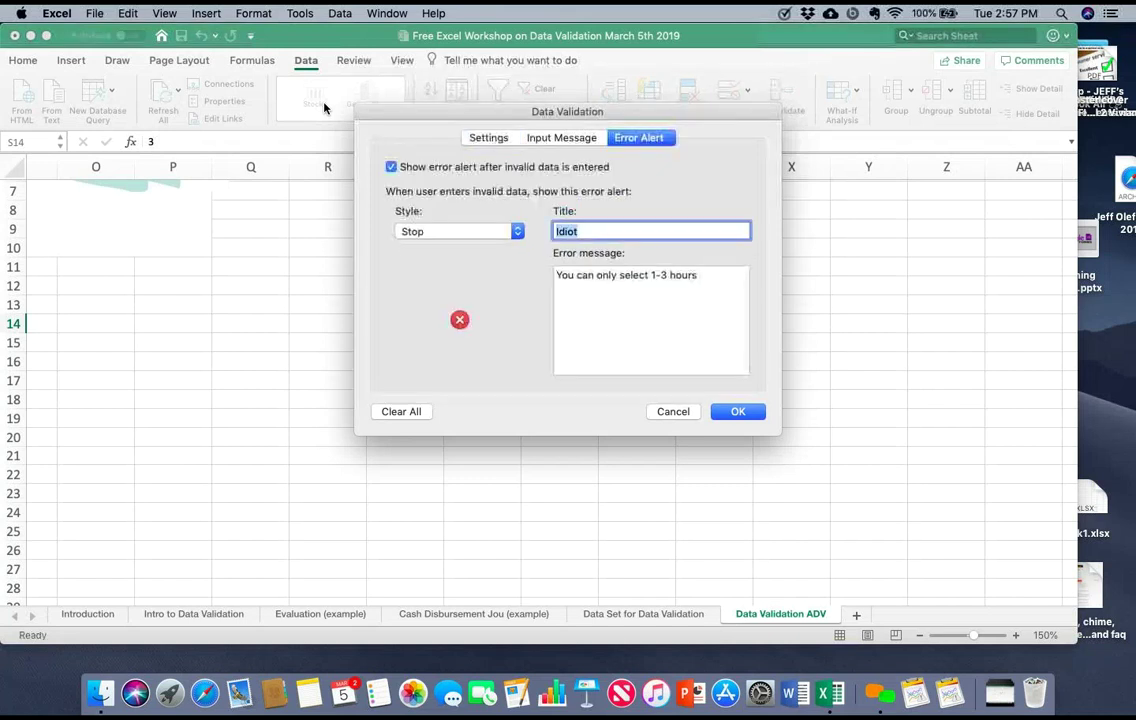
pyautogui.press('Right')
pyautogui.press('BackSpace')
pyautogui.press('BackSpace')
pyautogui.press('BackSpace')
pyautogui.press('BackSpace')
pyautogui.press('BackSpace')
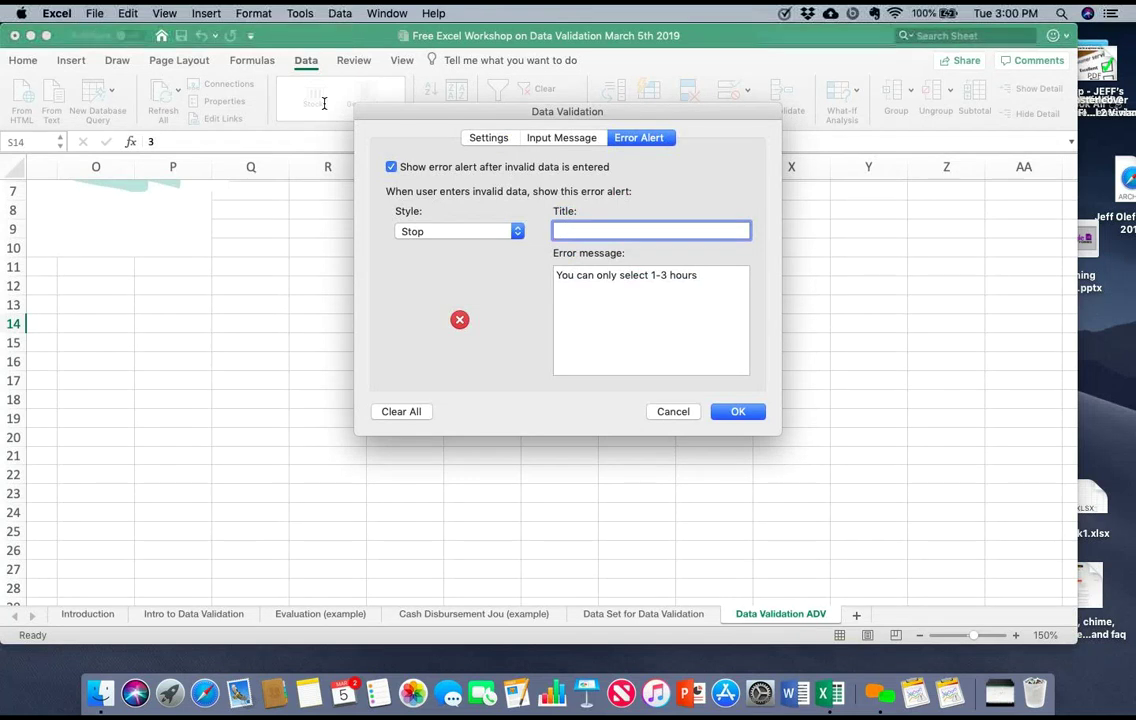
pyautogui.write('B')
pyautogui.write('uiling U')
pyautogui.press('BackSpace')
pyautogui.press('BackSpace')
pyautogui.press('BackSpace')
pyautogui.press('BackSpace')
pyautogui.press('BackSpace')
pyautogui.write('dsing')
pyautogui.press('BackSpace')
pyautogui.press('BackSpace')
pyautogui.press('BackSpace')
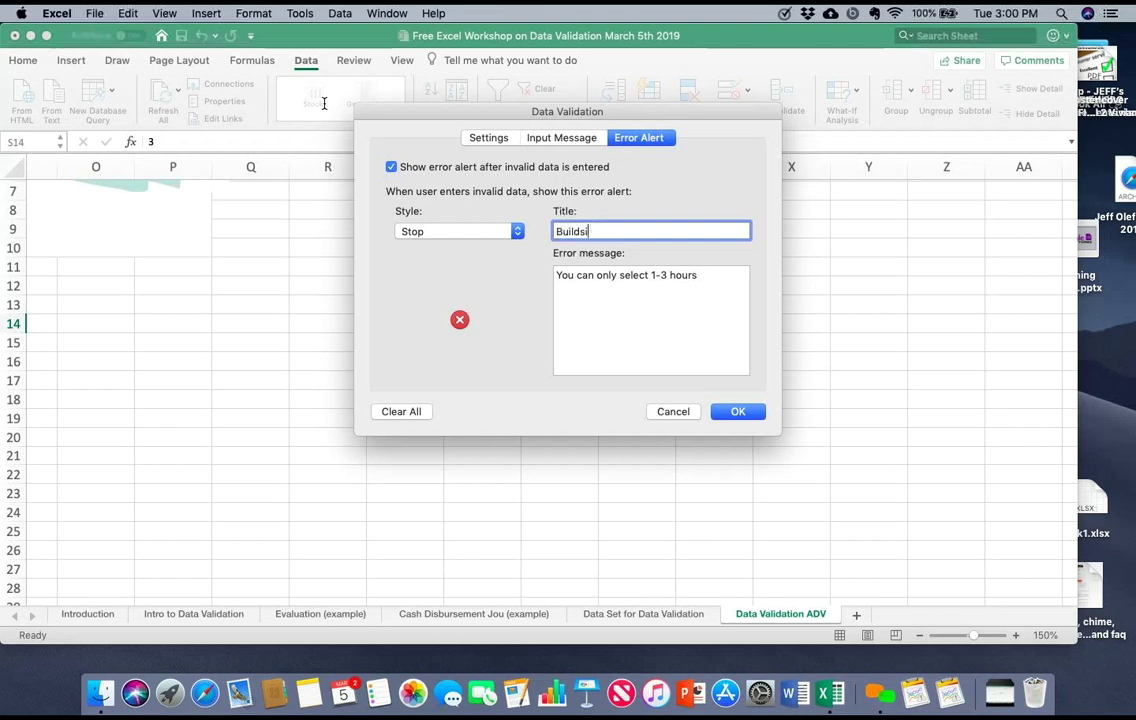
pyautogui.press('BackSpace')
pyautogui.write('ing Use')
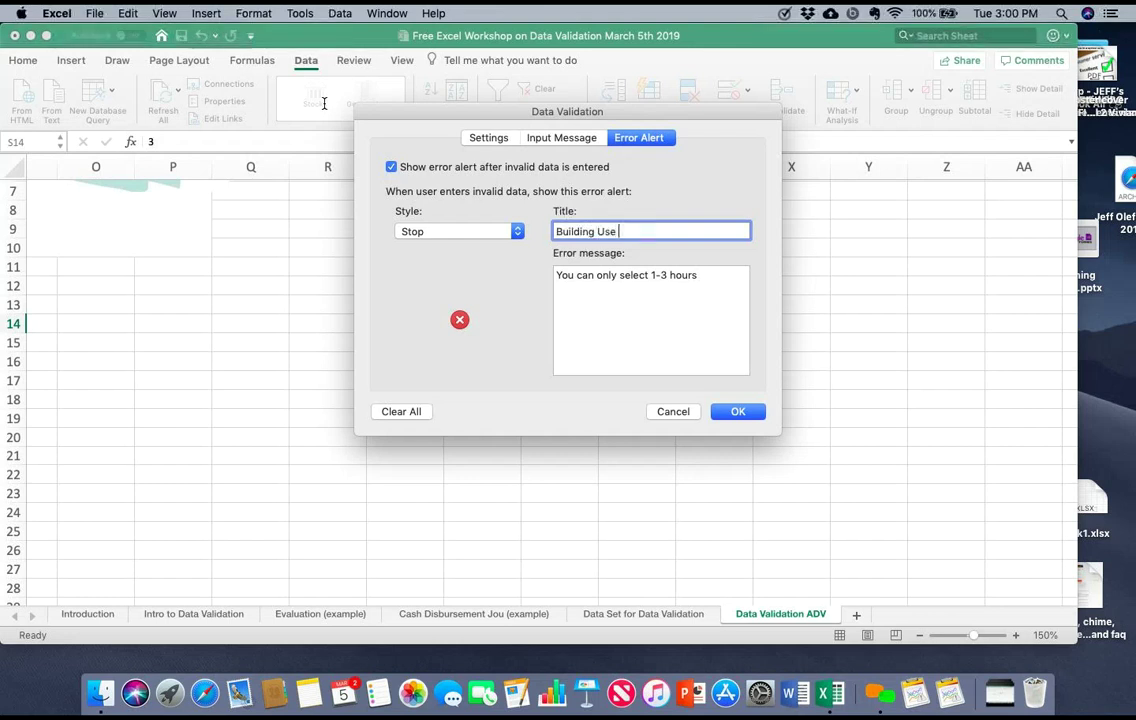
pyautogui.write(' Rules')
pyautogui.press('Return')
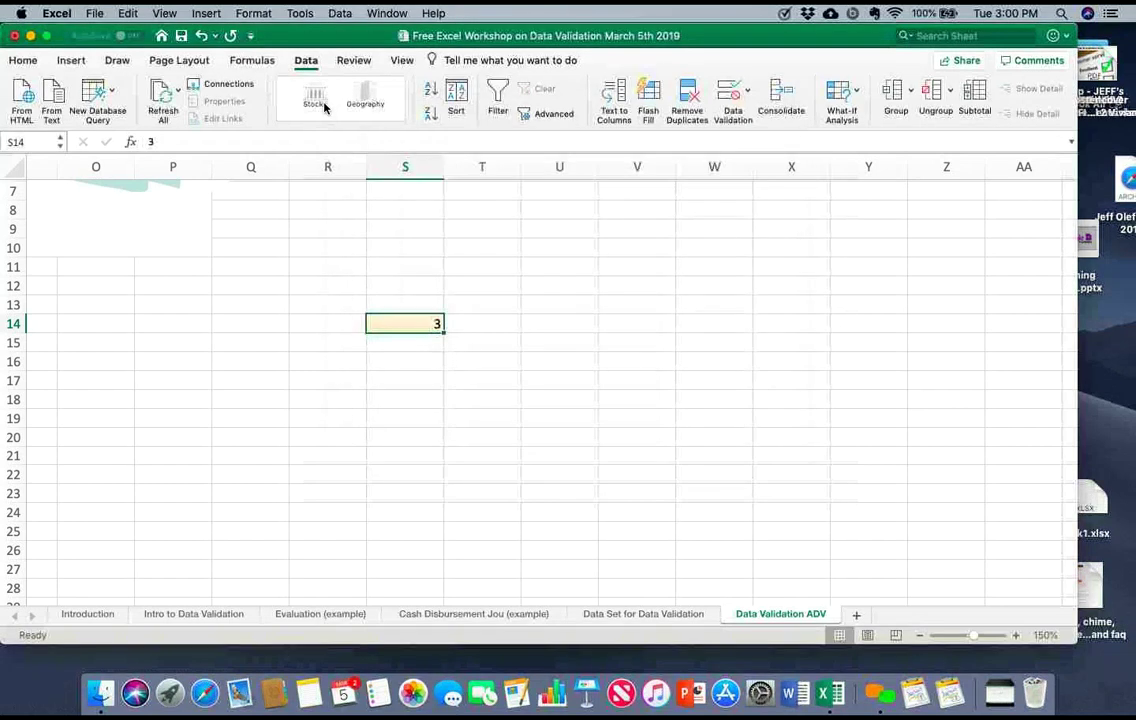
# Step: Test the retitled error alert by entering 4 in cell S14, and cancel the entry
pyautogui.press('BackSpace')
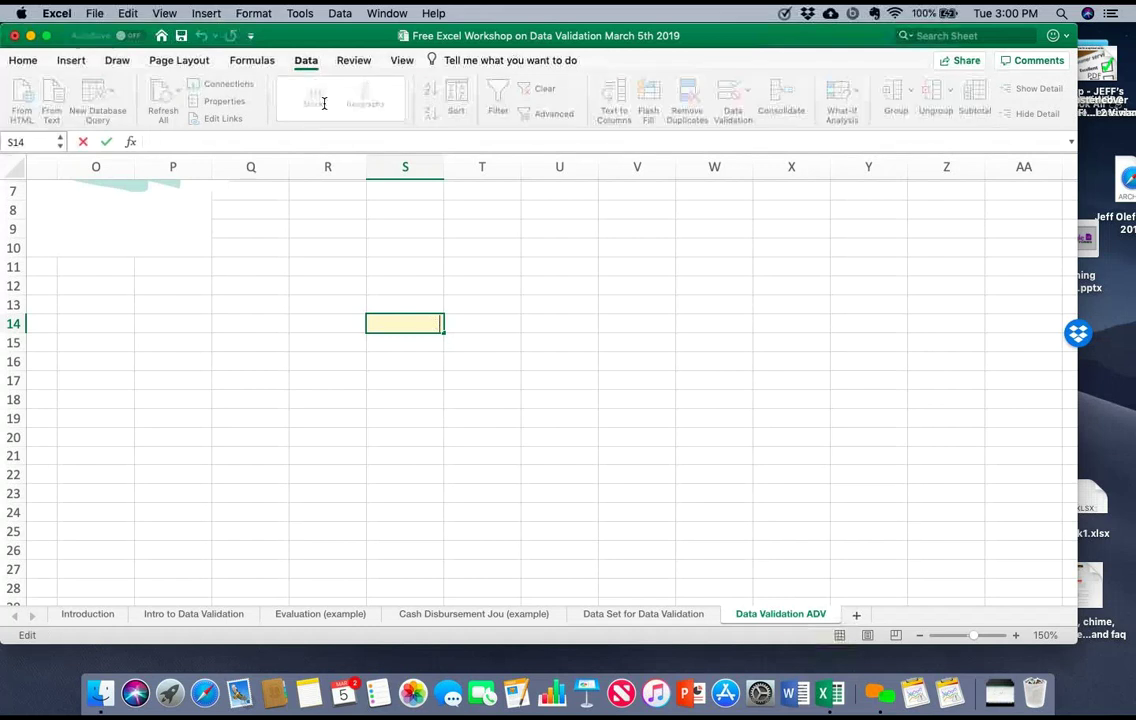
pyautogui.write('4')
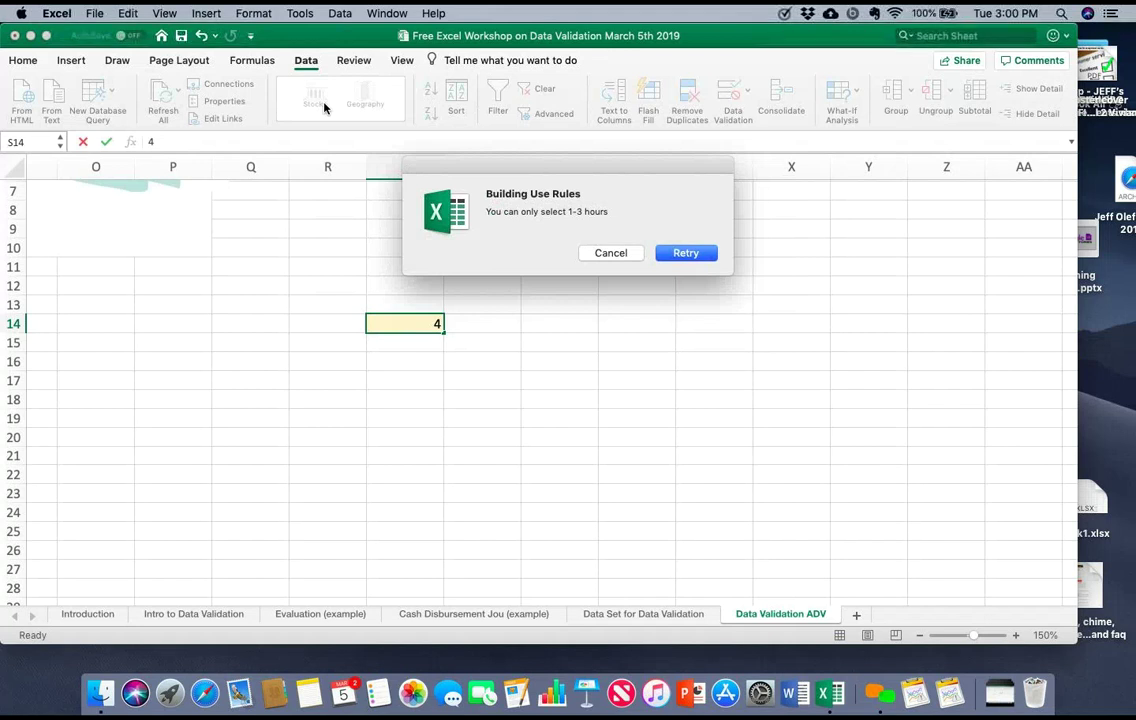
pyautogui.press('Escape')
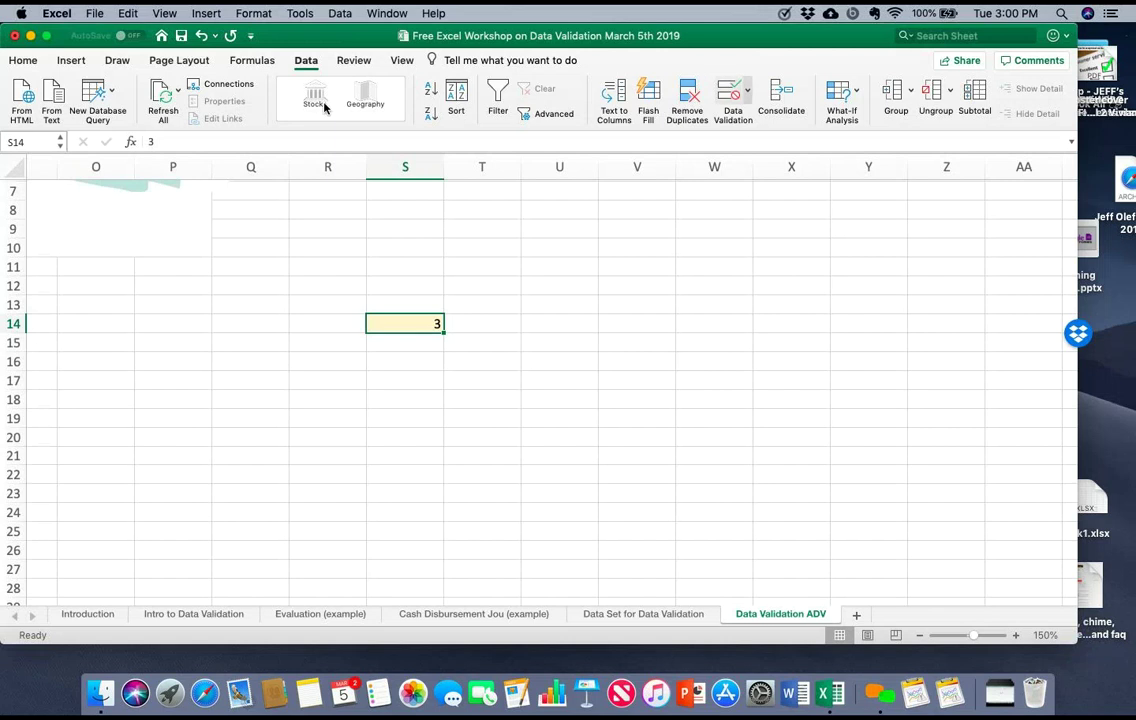
# Step: Add an input message to cell S14 titled "Hours" reading "Use hour are limited to full hours and no more than three"
pyautogui.click(733, 100)
pyautogui.click(780, 115)
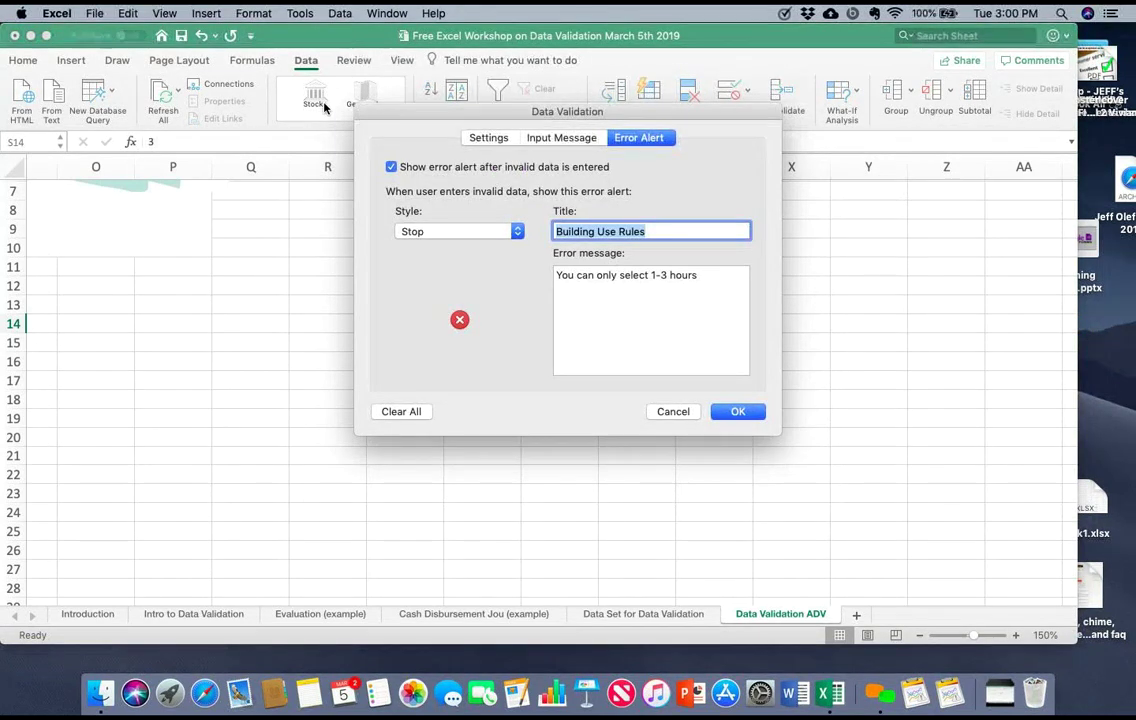
pyautogui.hotkey('ctrl', 'shift', 'Tab')
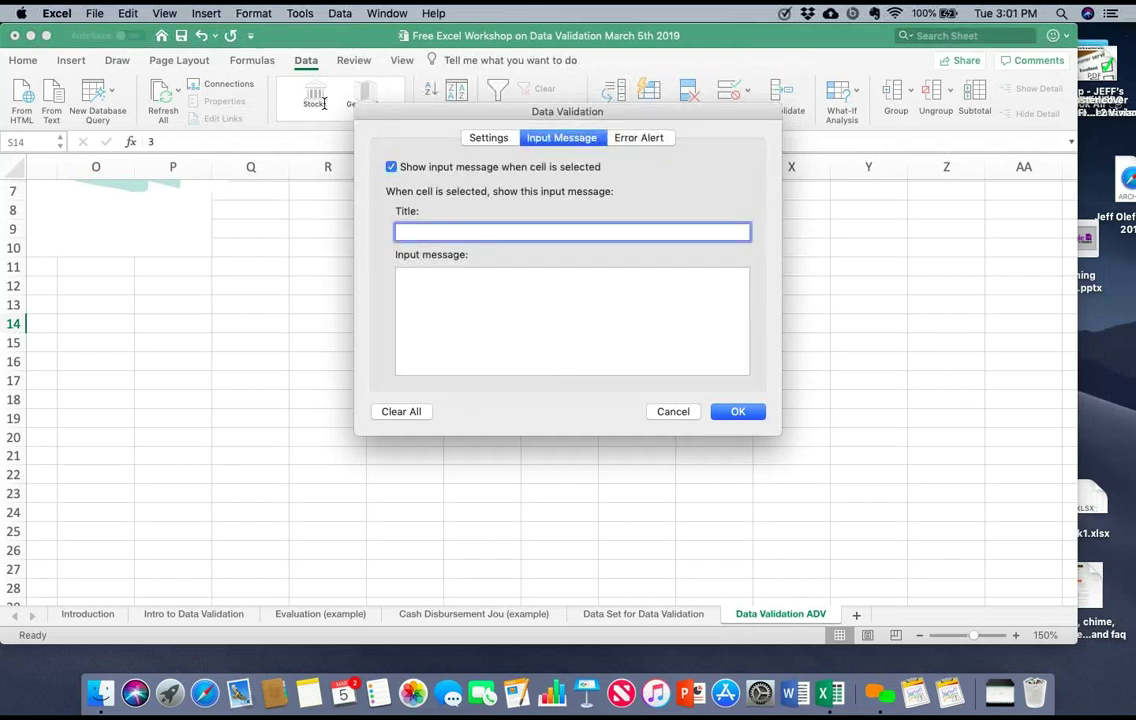
pyautogui.write('Hours')
pyautogui.press('Tab')
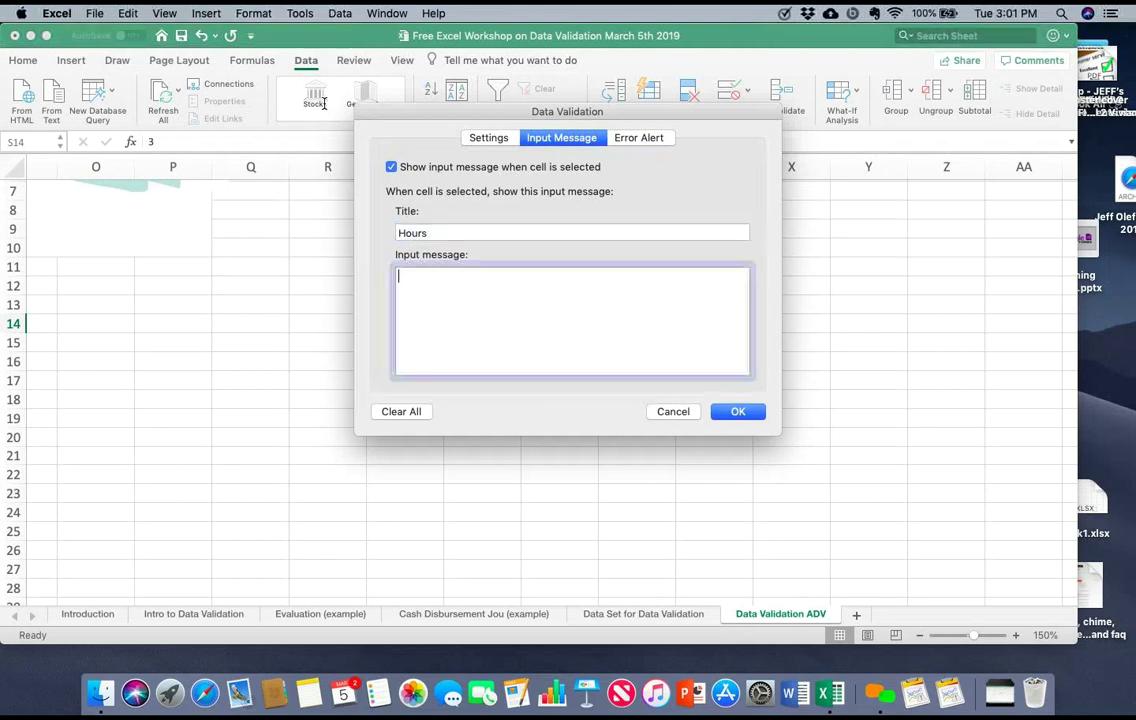
pyautogui.write('Ret')
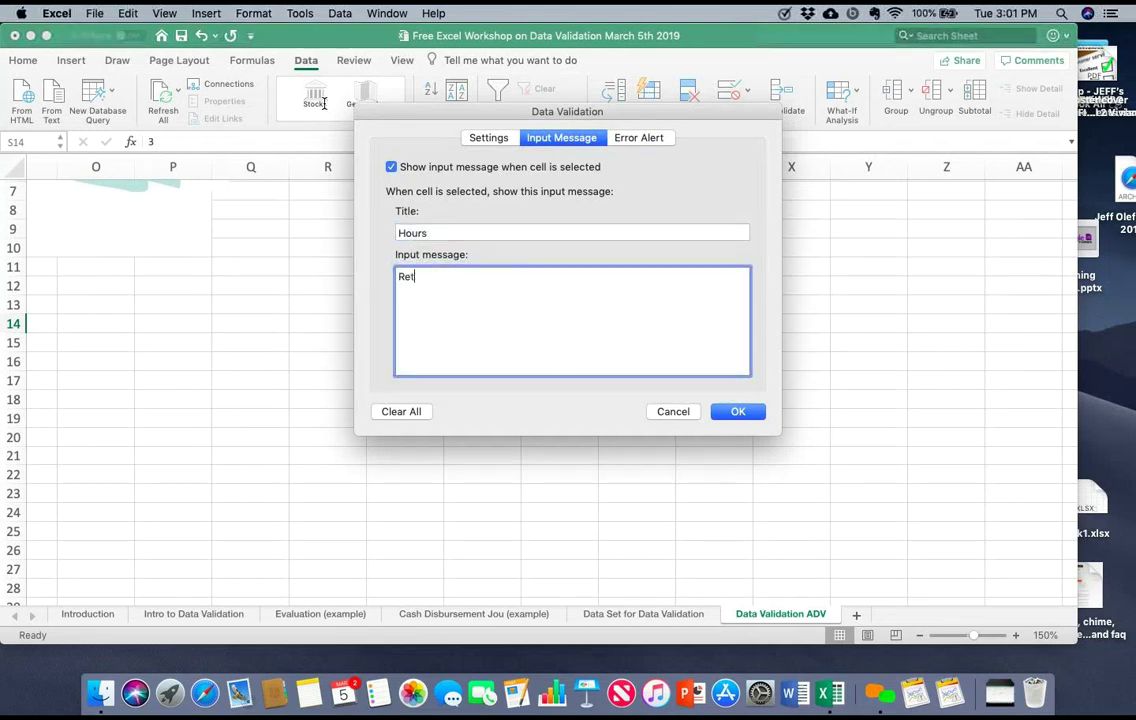
pyautogui.write('u')
pyautogui.press('BackSpace')
pyautogui.press('BackSpace')
pyautogui.press('BackSpace')
pyautogui.press('BackSpace')
pyautogui.write('Use huour are limited to full hours and')
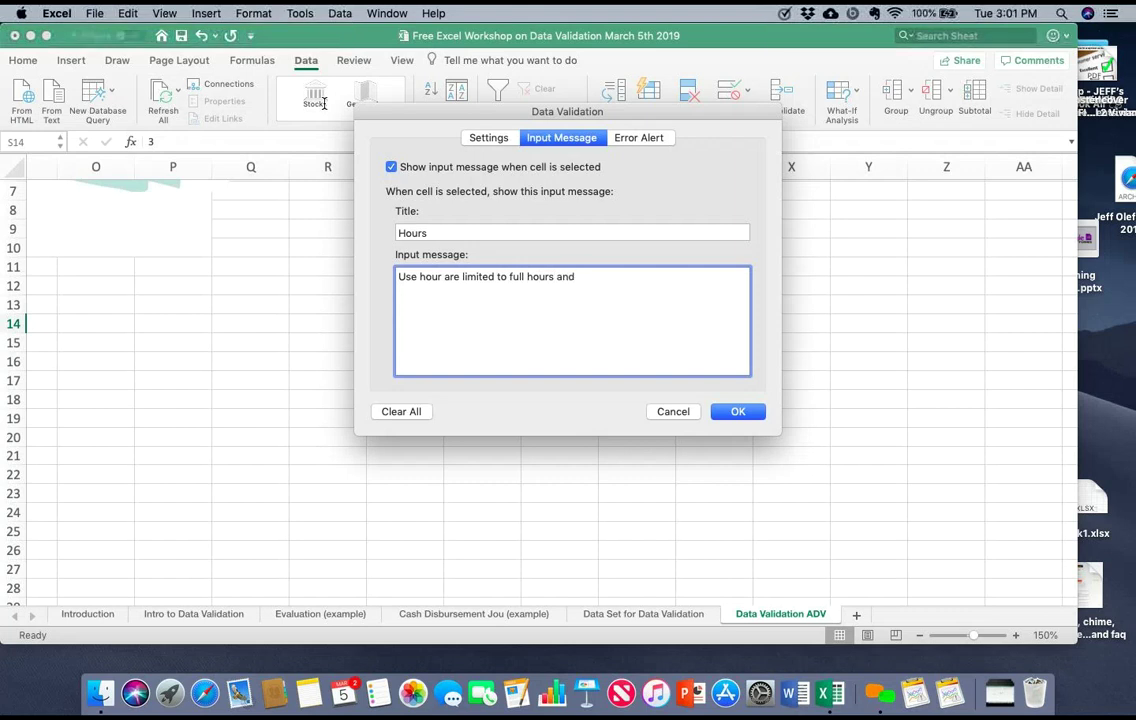
pyautogui.write(' no more than three')
pyautogui.press('Return')
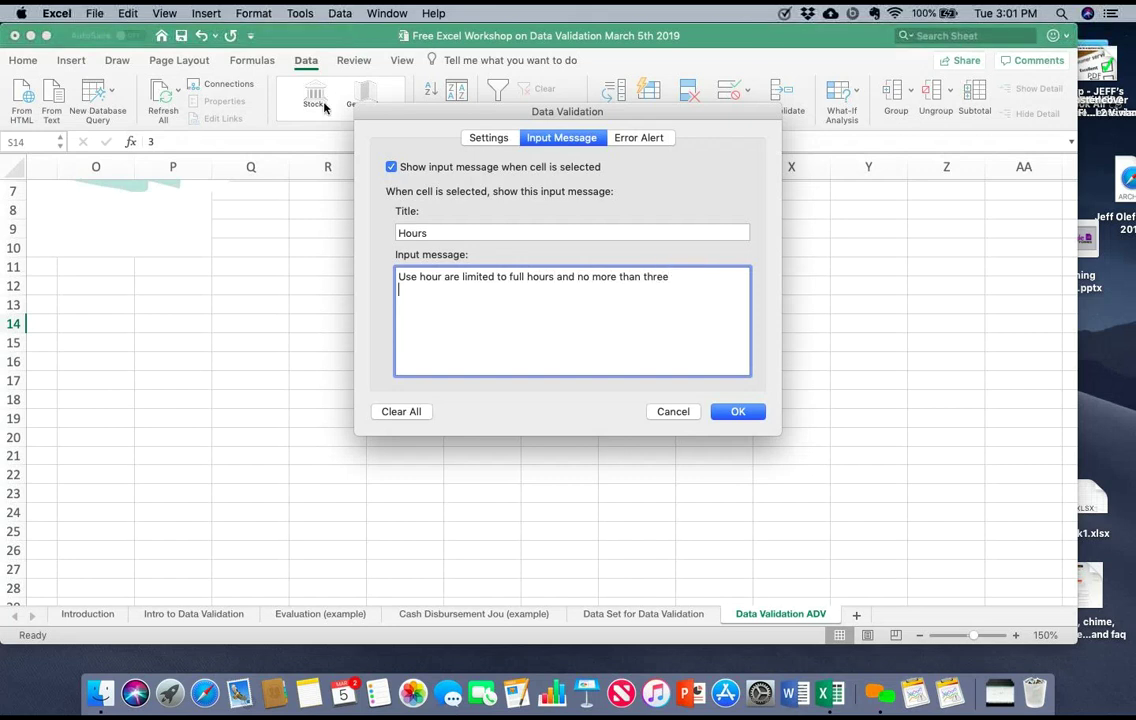
pyautogui.press('Return')
# Step: Leave and reselect cell S14 to check its input message, and clear the cell's value
pyautogui.press('Down')
pyautogui.press('Right')
pyautogui.press('Right')
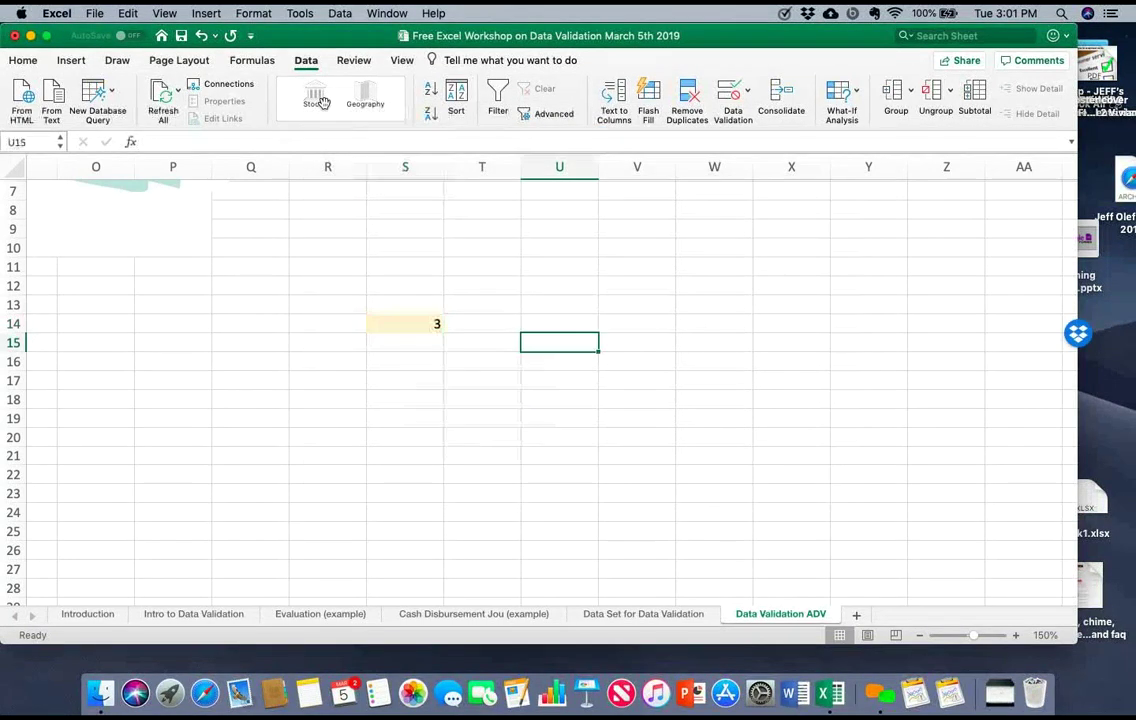
pyautogui.press('Up')
pyautogui.press('Left')
pyautogui.press('Left')
pyautogui.press('Delete')
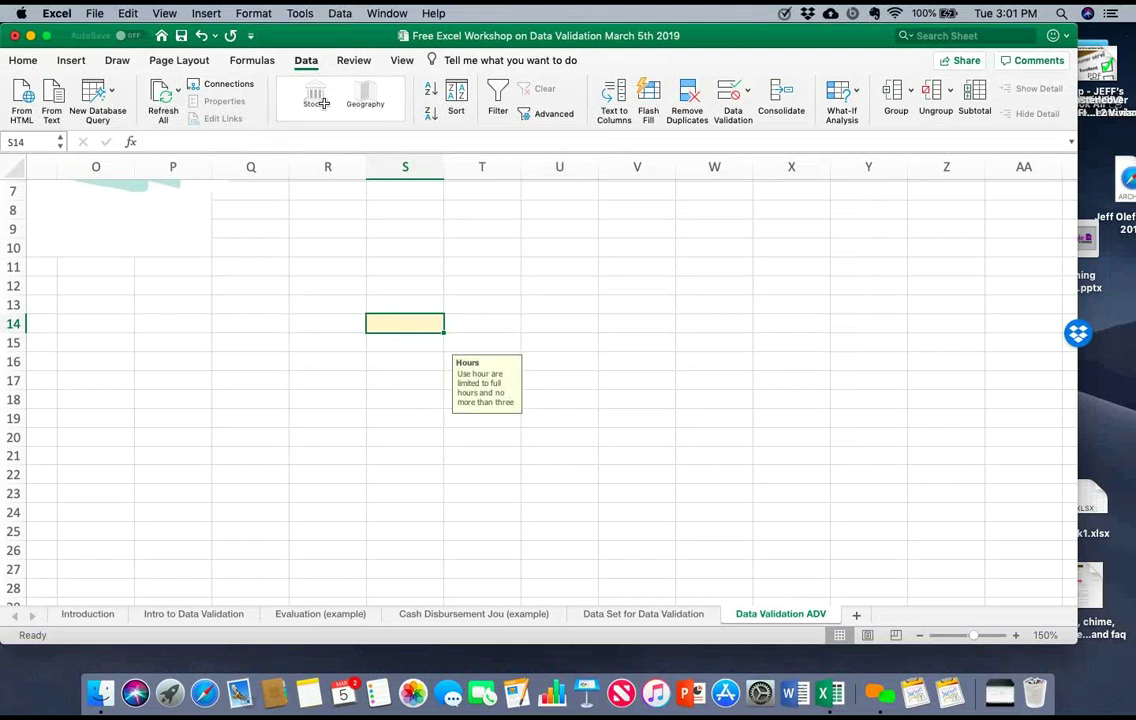
# Step: Examine how the input message behaves when cell S14 is left, reselected and scrolled around the sheet
pyautogui.press('Right')
pyautogui.press('Right')
pyautogui.press('Right')
pyautogui.press('Down')
pyautogui.press('Down')
pyautogui.press('Down')
pyautogui.press('Down')
pyautogui.press('Down')
pyautogui.press('Up')
pyautogui.press('Up')
pyautogui.press('Up')
pyautogui.press('Up')
pyautogui.press('Up')
pyautogui.press('Left')
pyautogui.press('Left')
pyautogui.press('Left')
pyautogui.hscroll(5, 323, 104)
pyautogui.scroll(-3, 323, 104)
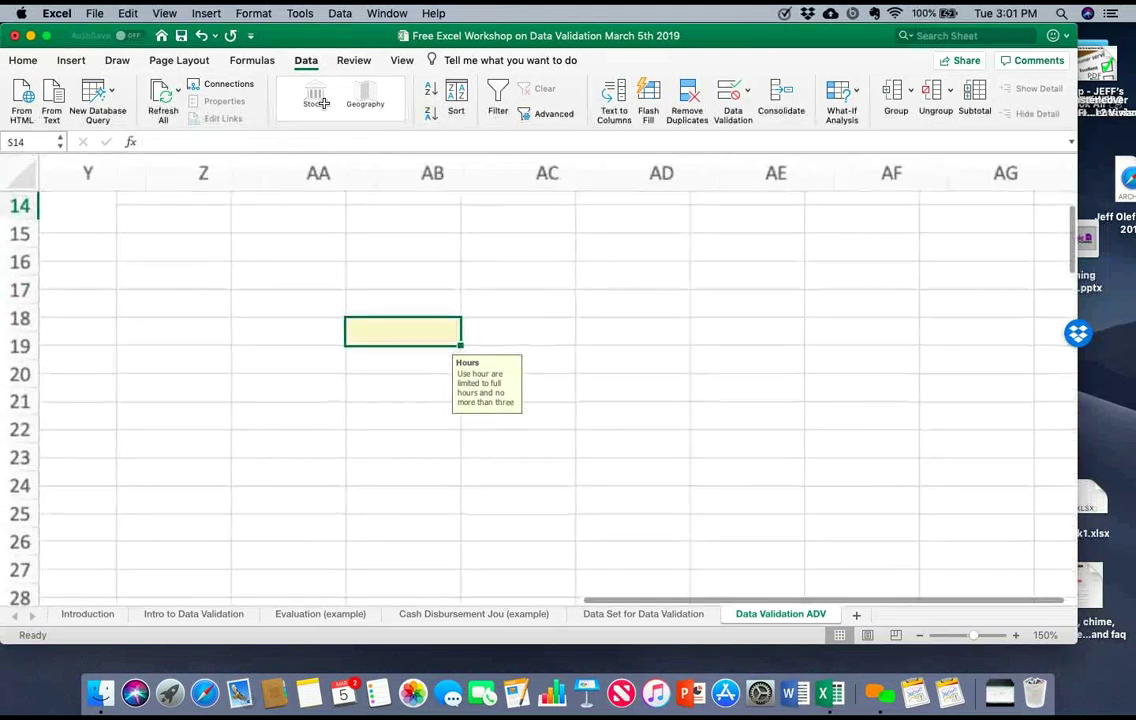
pyautogui.hscroll(-5, 323, 104)
pyautogui.scroll(3, 323, 104)
pyautogui.scroll(1, 323, 104)
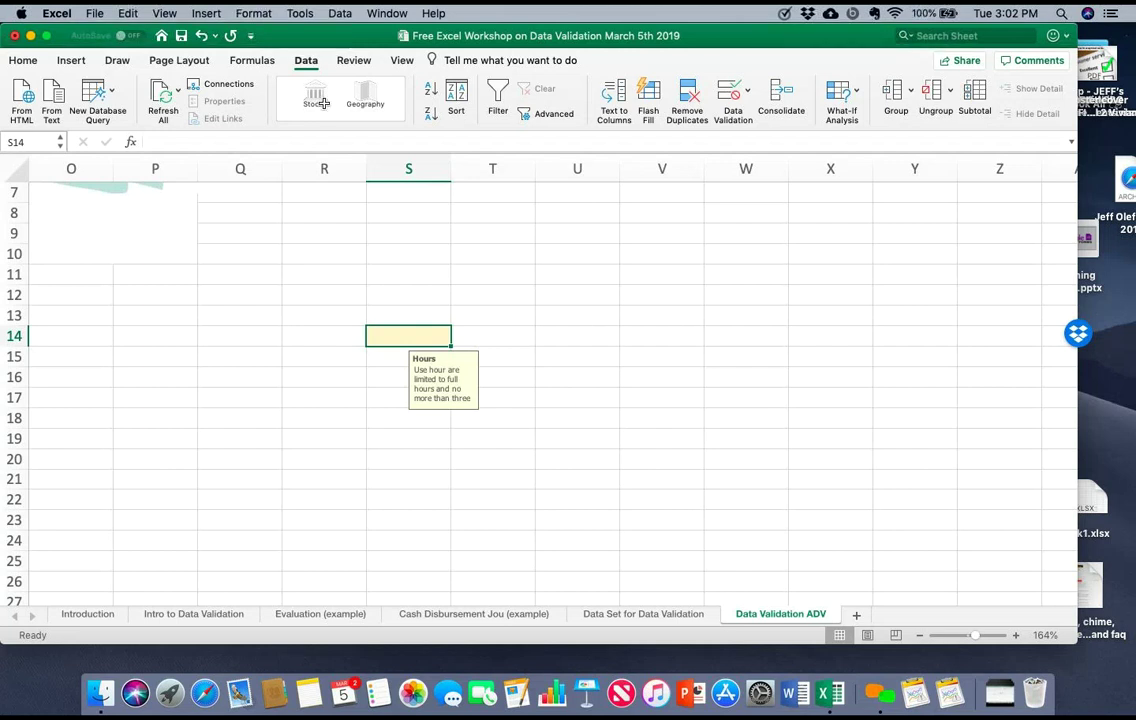
# Step: Fill cell V14 with the same light yellow colour as cell S14
pyautogui.hscroll(3, 540, 390)
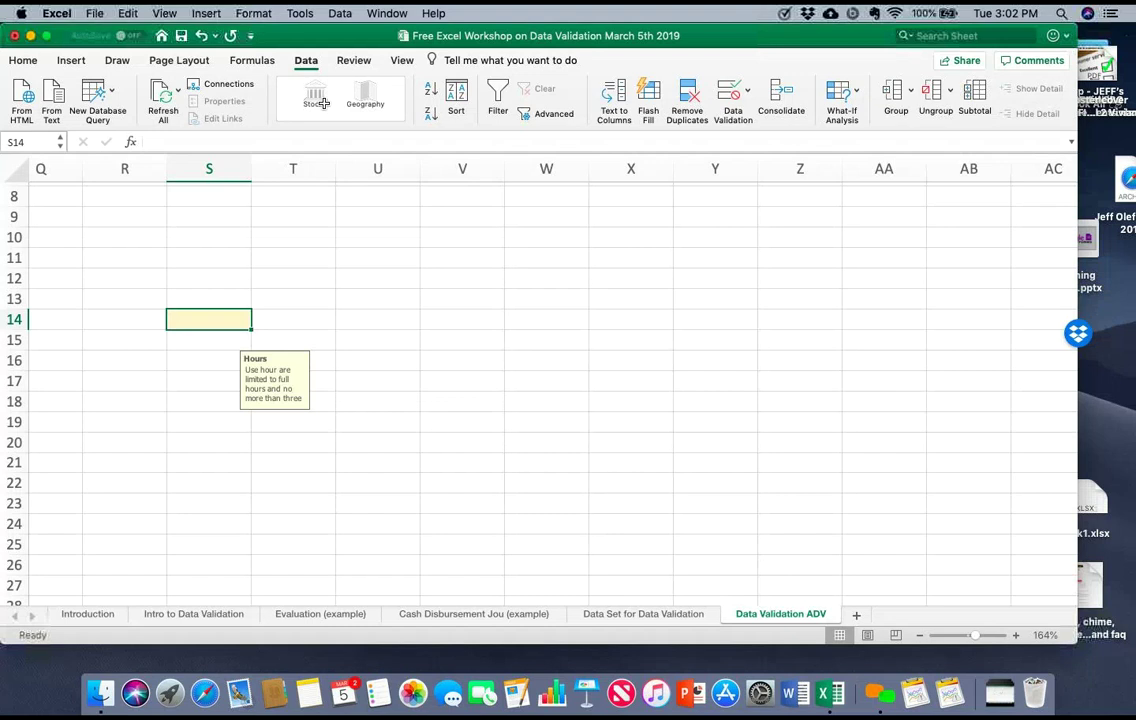
pyautogui.press('Right')
pyautogui.press('Right')
pyautogui.press('Right')
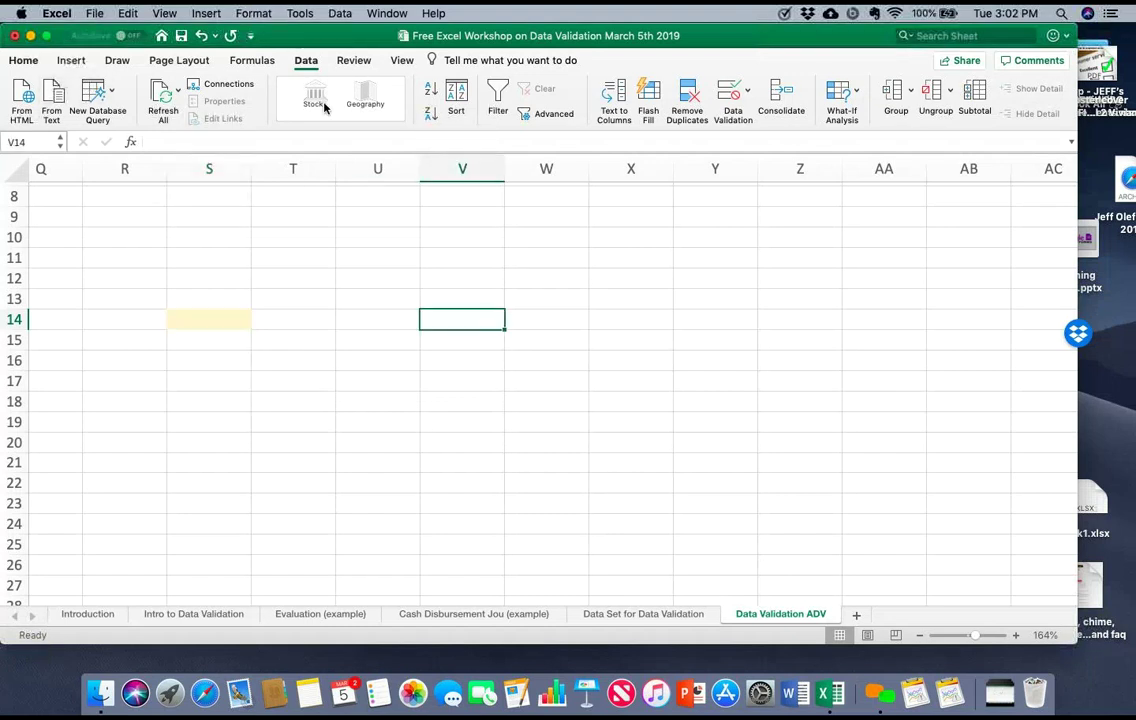
pyautogui.click(23, 61)
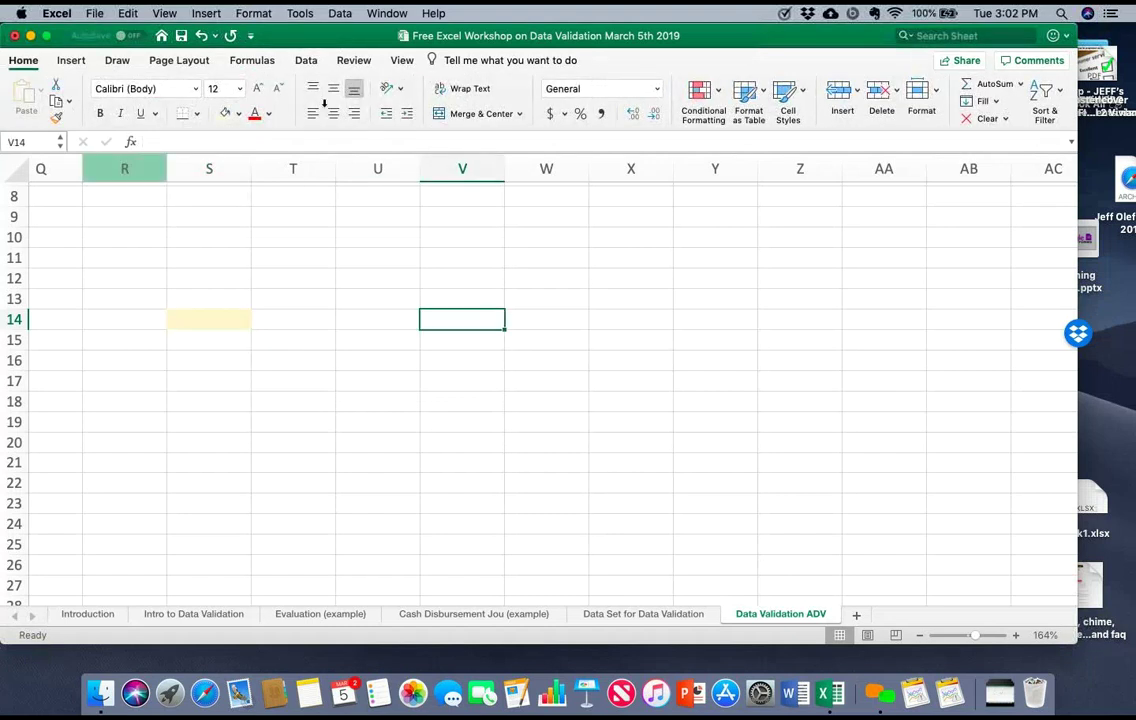
pyautogui.click(225, 114)
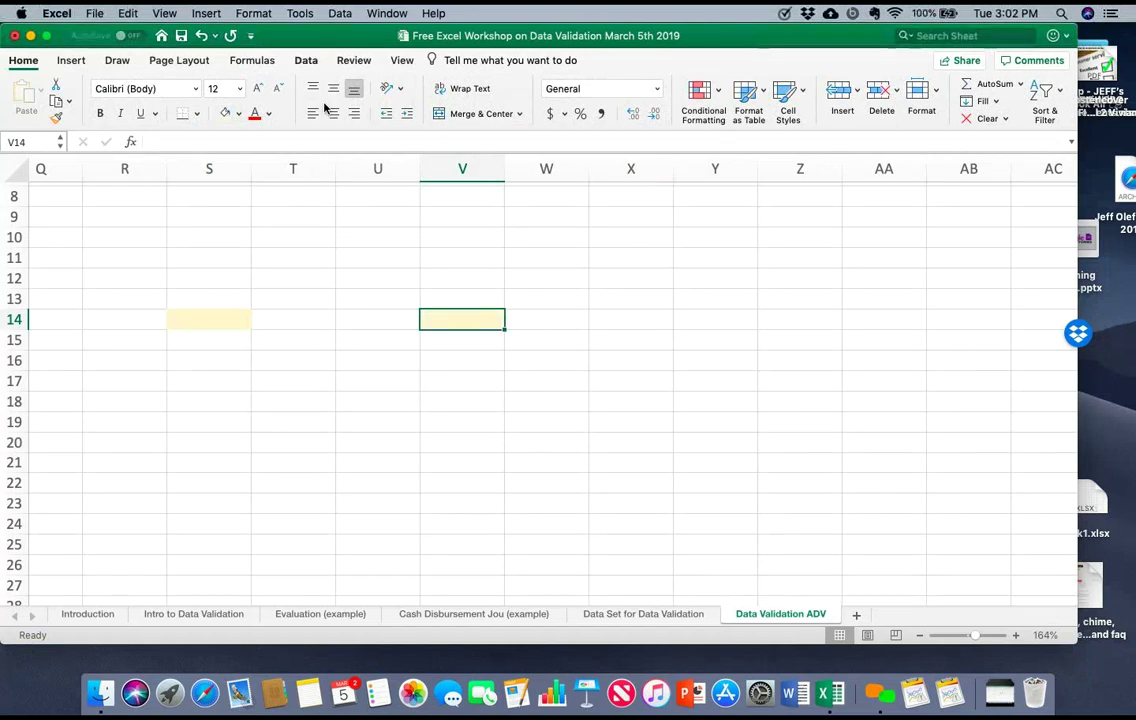
# Step: Start a data validation rule for cell V14 that allows decimal values
pyautogui.click(306, 60)
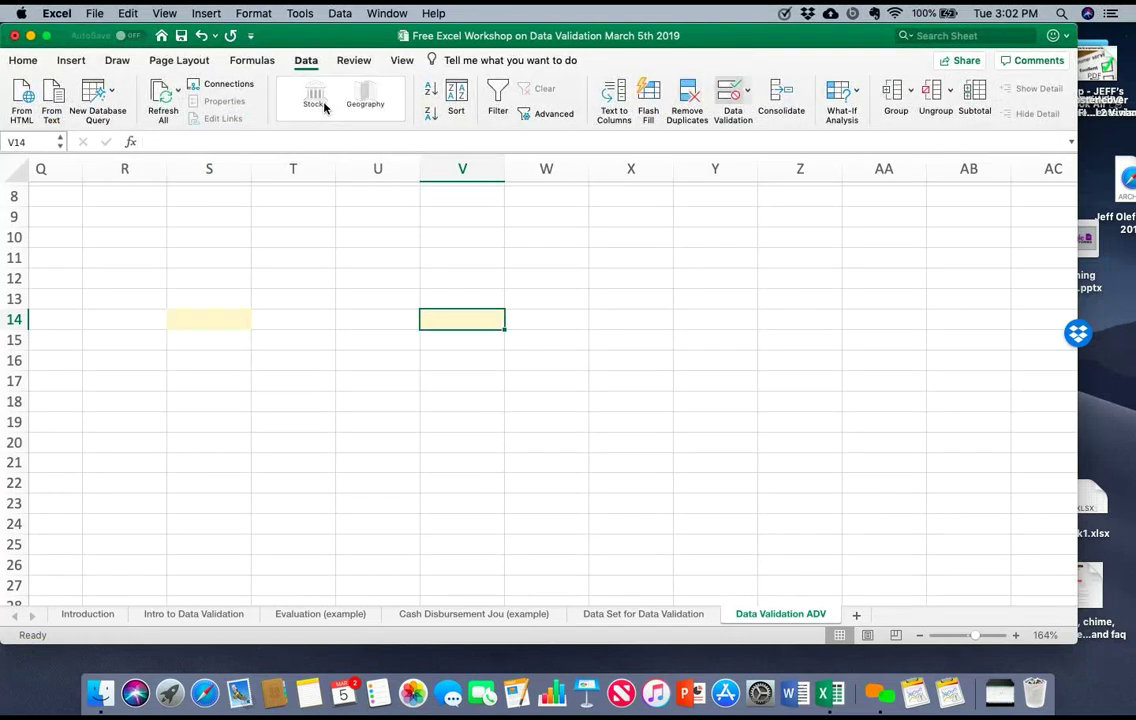
pyautogui.click(729, 95)
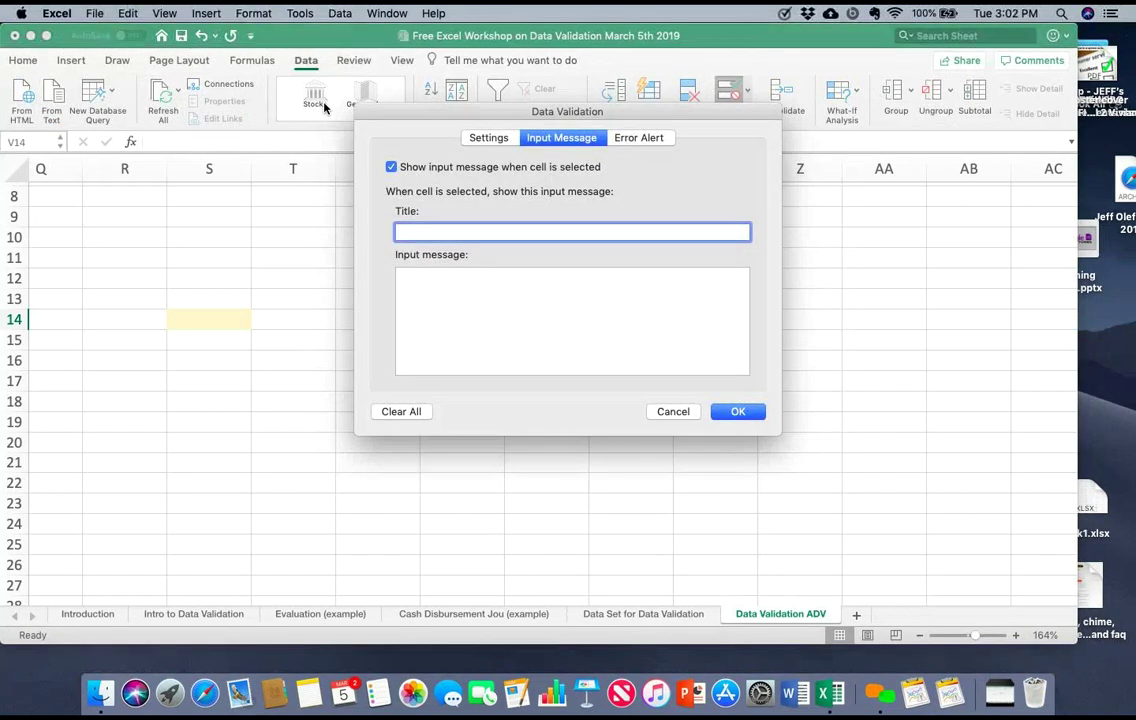
pyautogui.click(489, 137)
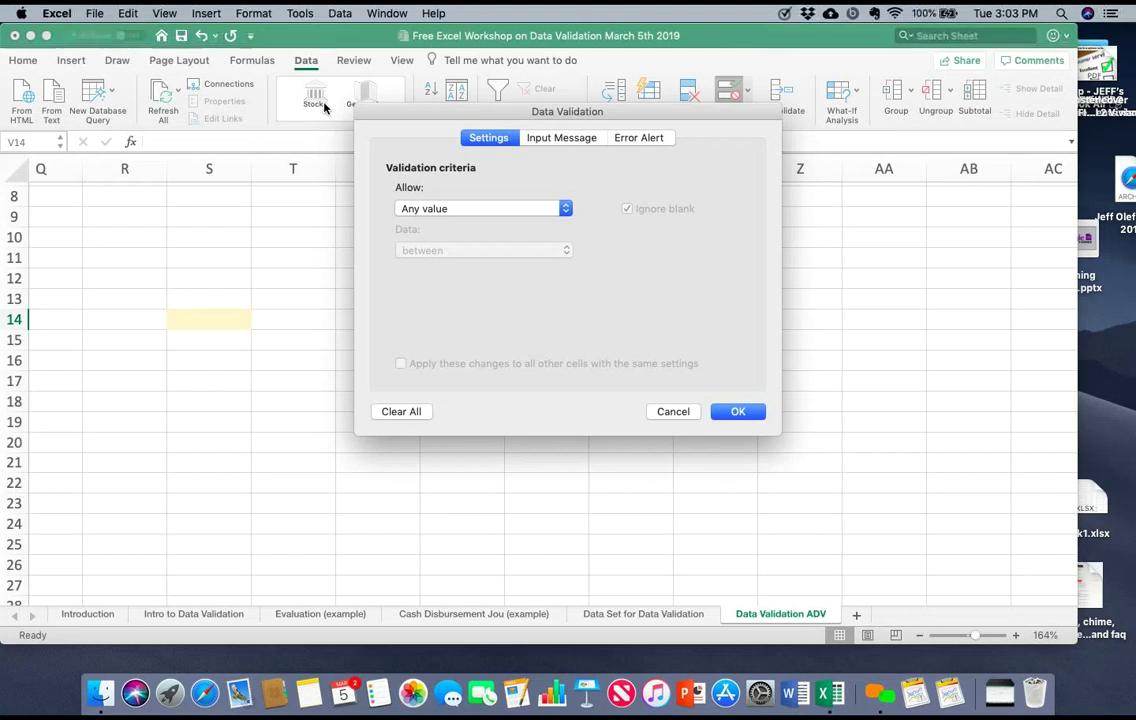
pyautogui.press('space')
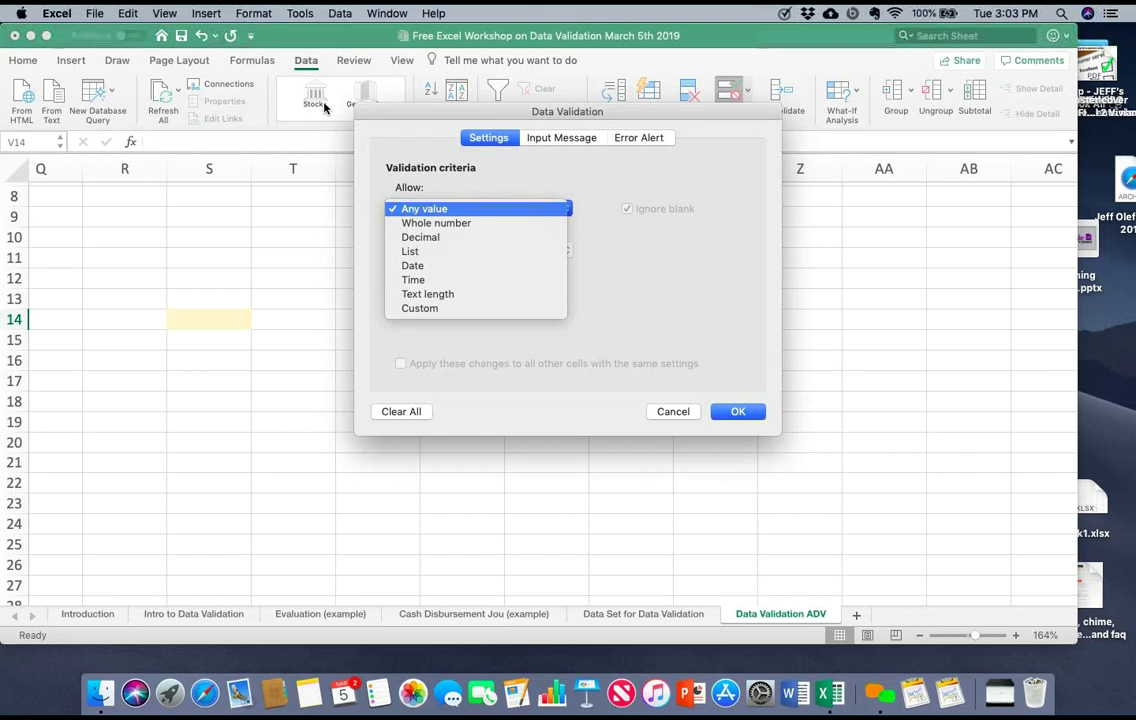
pyautogui.press('Down')
pyautogui.press('Down')
pyautogui.press('Return')
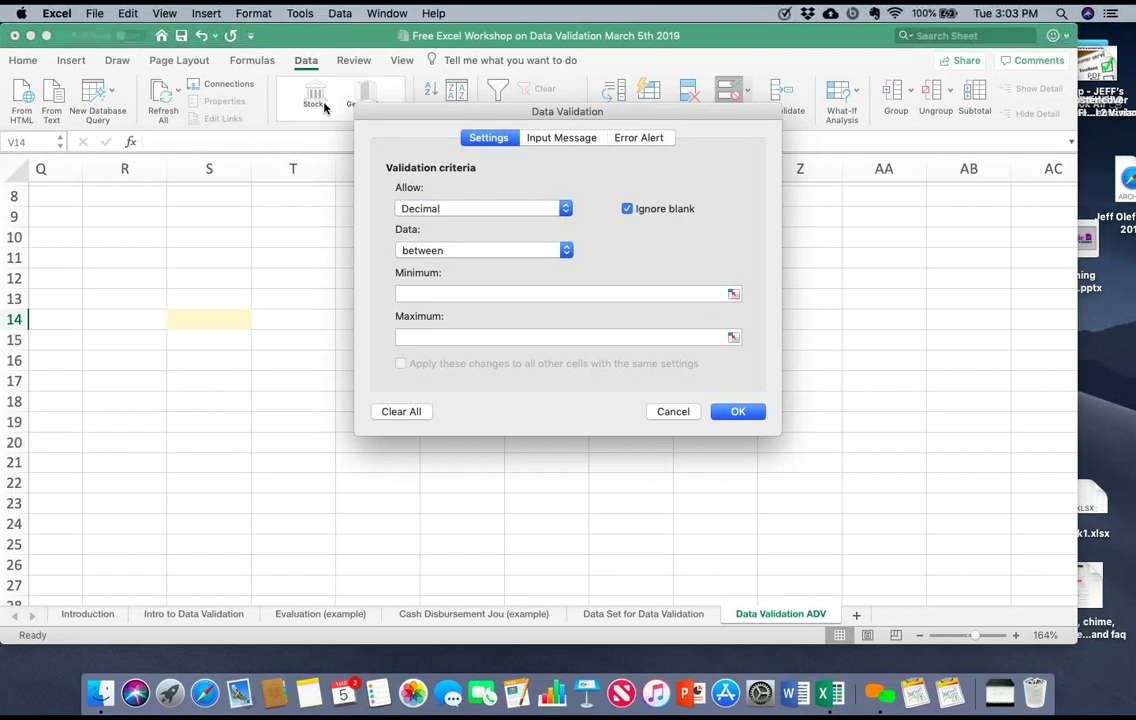
# Step: Restrict cell V14's decimal rule to values less than or equal to 35 and apply it
pyautogui.press('Tab')
pyautogui.press('space')
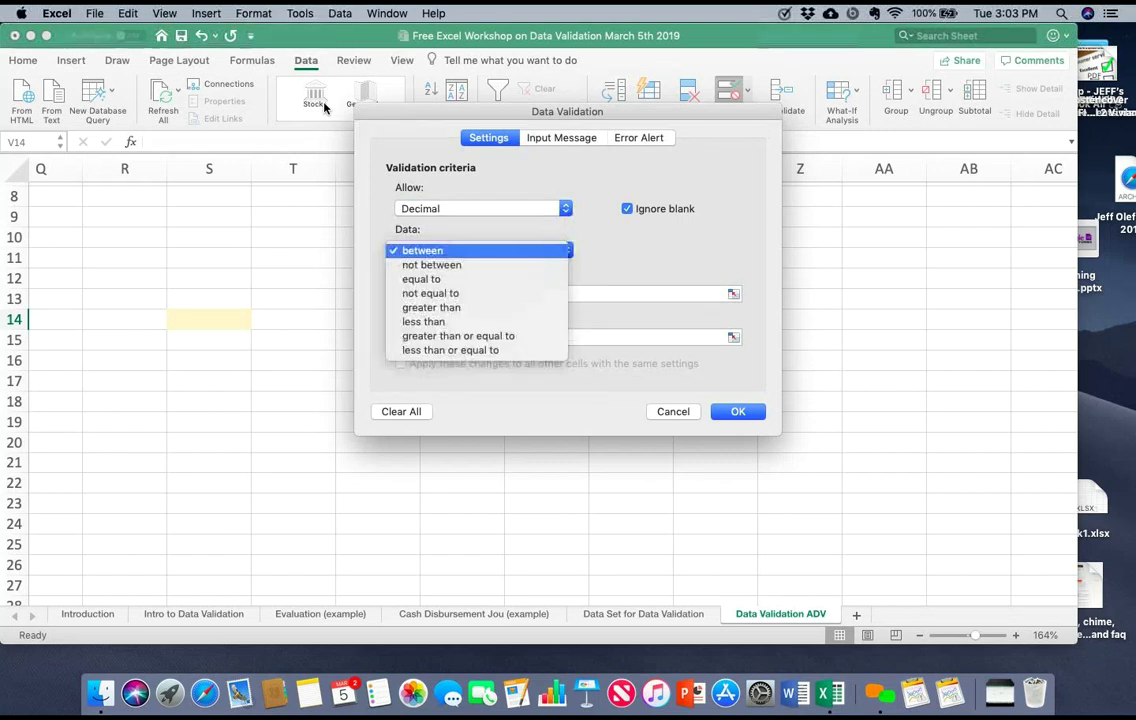
pyautogui.press('Down')
pyautogui.press('Down')
pyautogui.press('Down')
pyautogui.press('Down')
pyautogui.press('Down')
pyautogui.press('Down')
pyautogui.press('Down')
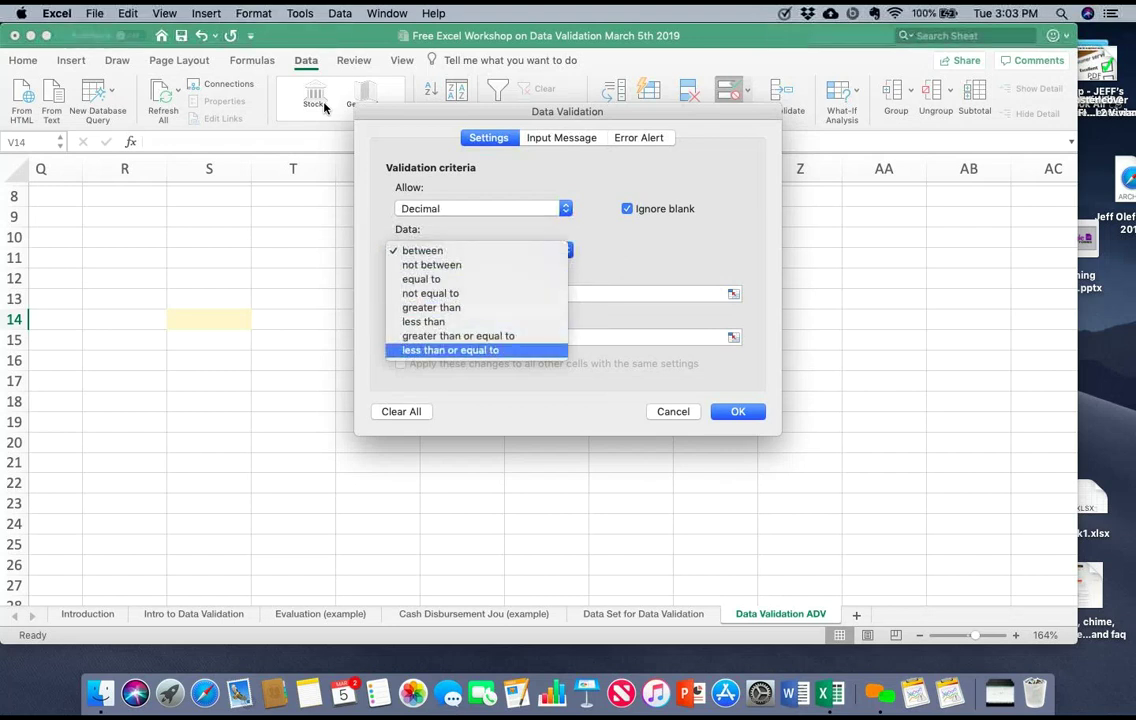
pyautogui.press('Return')
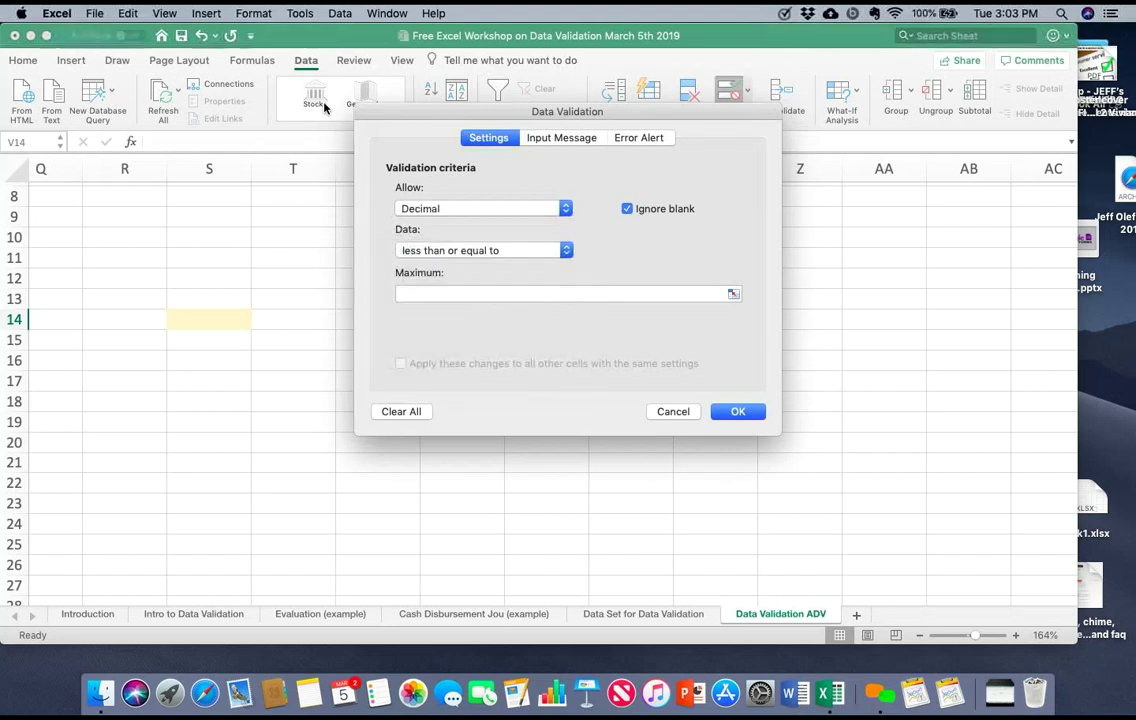
pyautogui.press('Tab')
pyautogui.write('3')
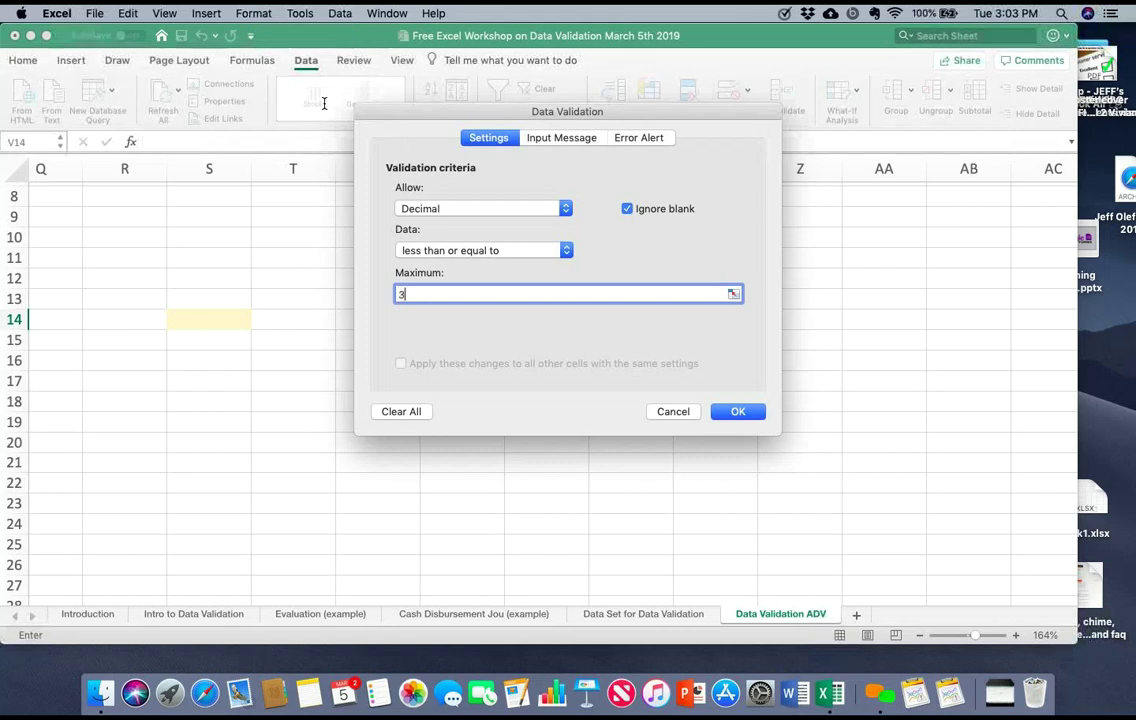
pyautogui.write('5')
pyautogui.press('Return')
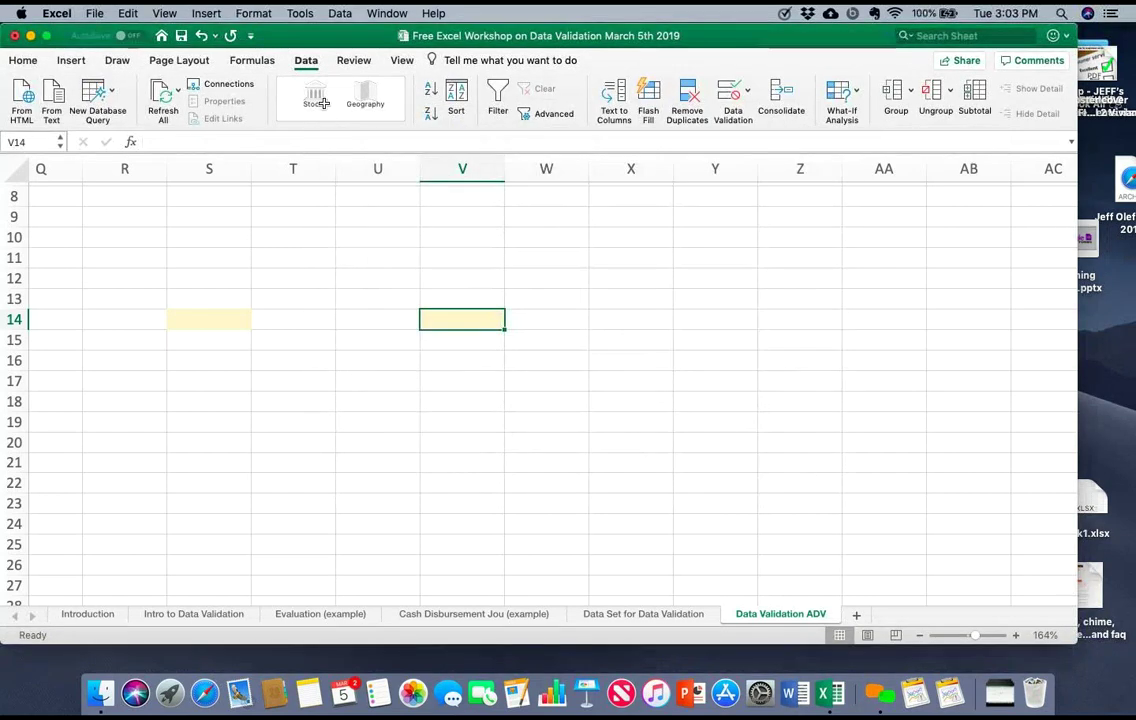
# Step: Test the limit in cell V14 by entering 34 and 35, clearing the cell after each value
pyautogui.write('3')
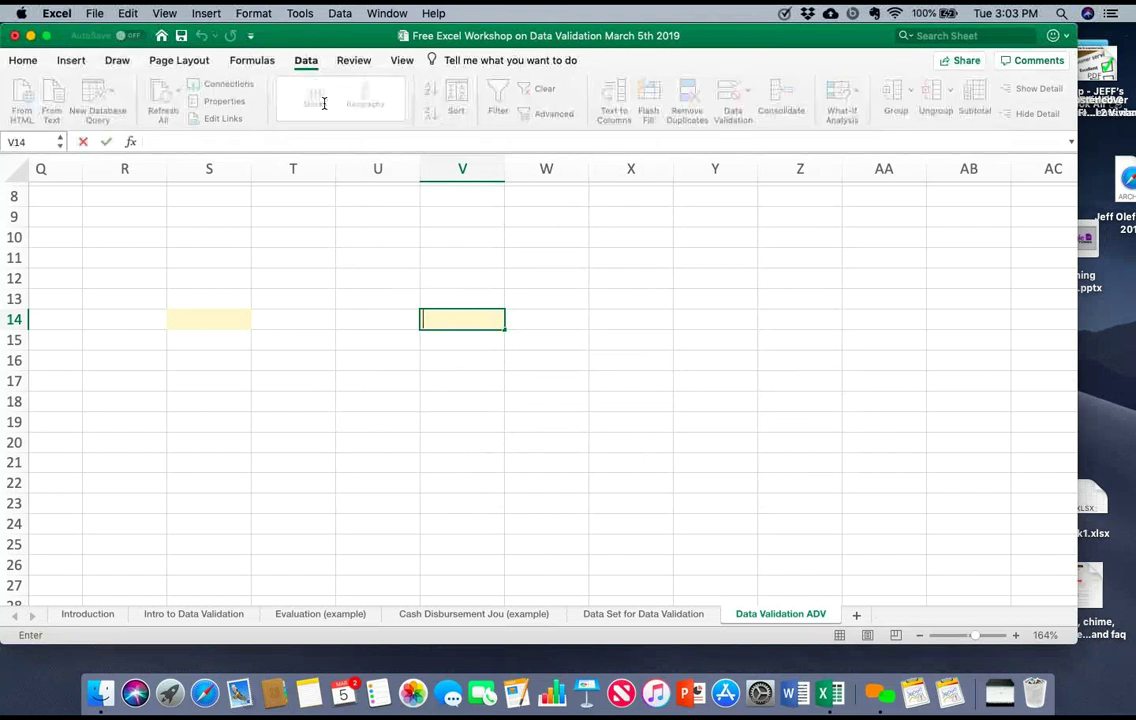
pyautogui.press('BackSpace')
pyautogui.write('34')
pyautogui.press('Return')
pyautogui.press('Up')
pyautogui.press('Delete')
pyautogui.write('35')
pyautogui.press('Return')
pyautogui.press('Up')
pyautogui.press('Delete')
# Step: Try to enter 36 in cell V14, retry it once, and cancel the entry
pyautogui.write('36')
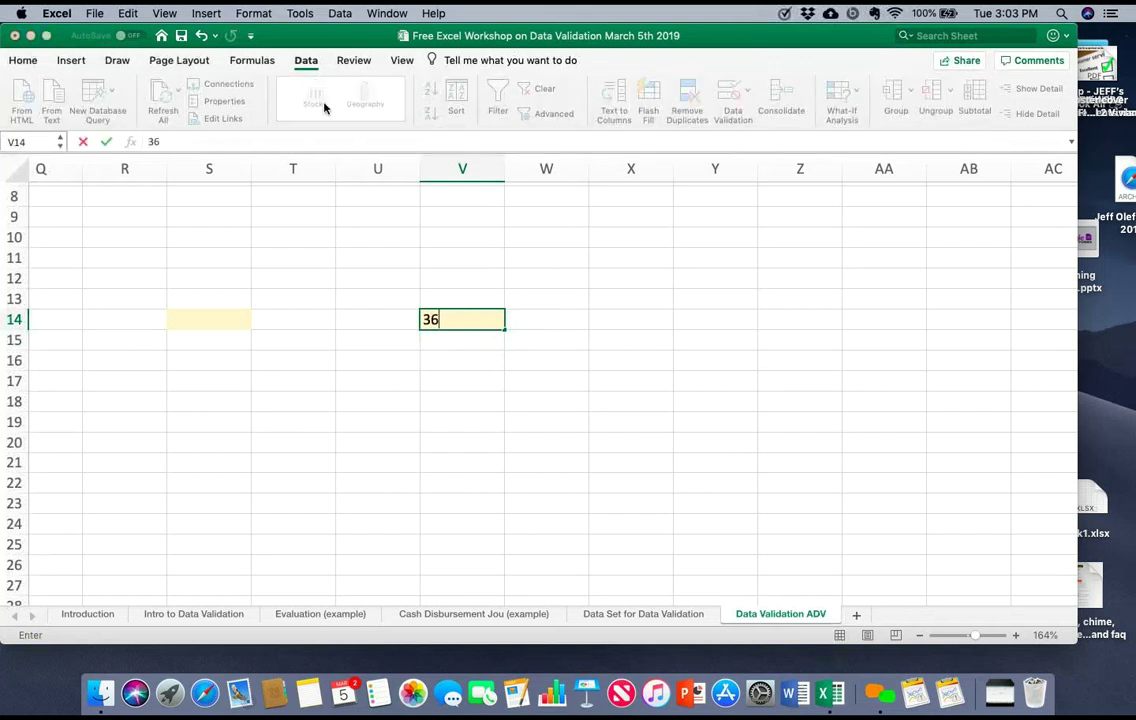
pyautogui.press('Return')
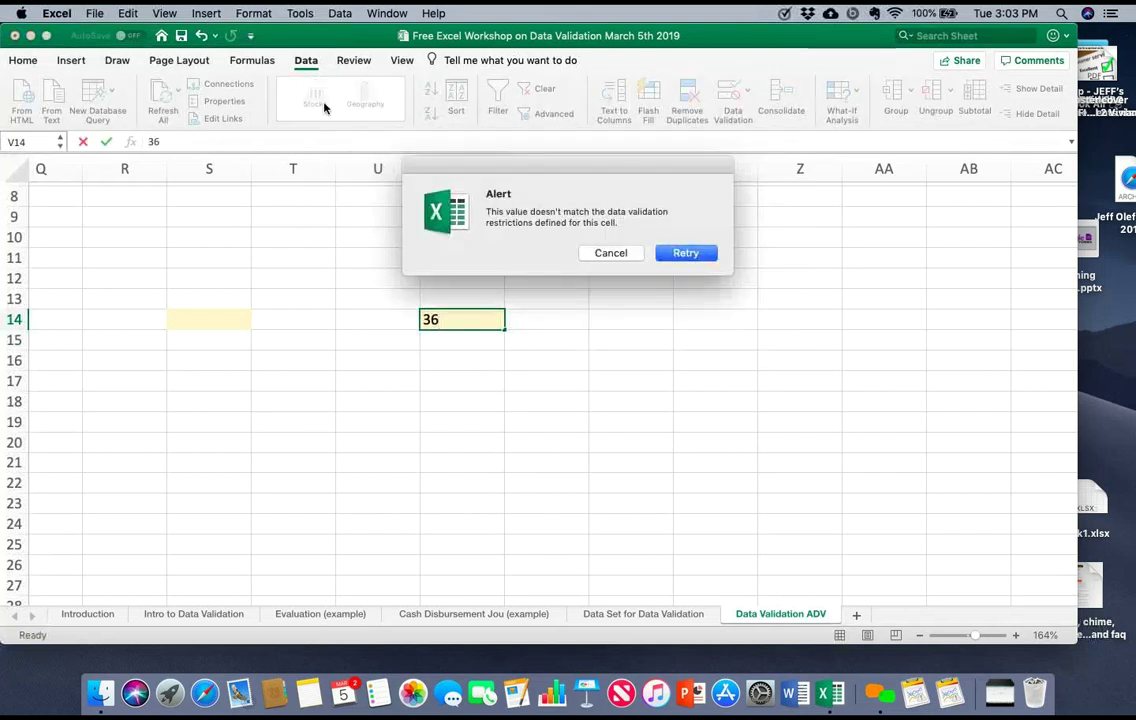
pyautogui.press('Return')
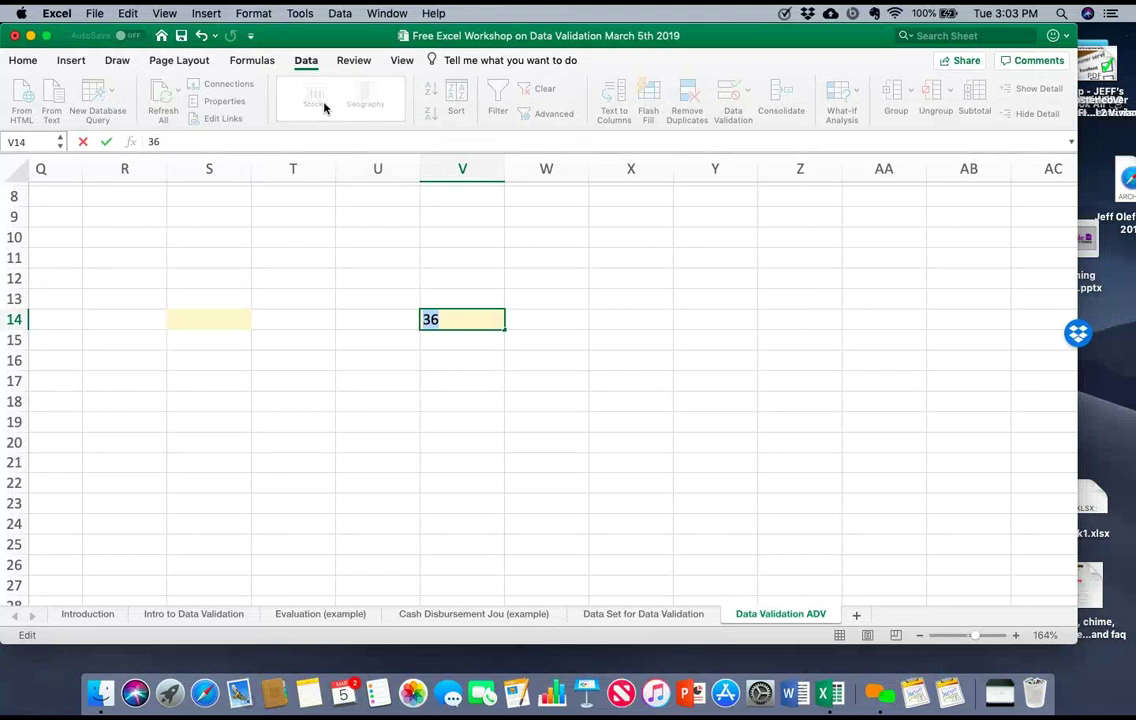
pyautogui.press('Return')
pyautogui.press('Escape')
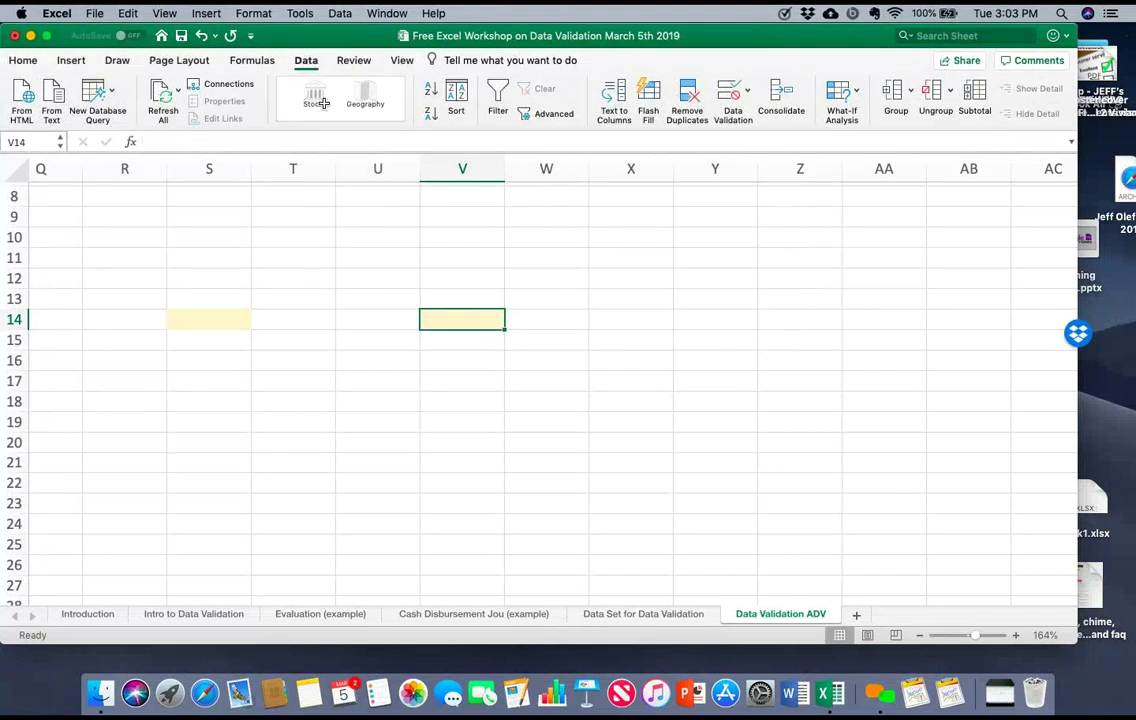
# Step: Add an error alert to cell V14 titled "Amount Exceeds Per Diem" with the message "The district per Diem is $35"
pyautogui.click(746, 91)
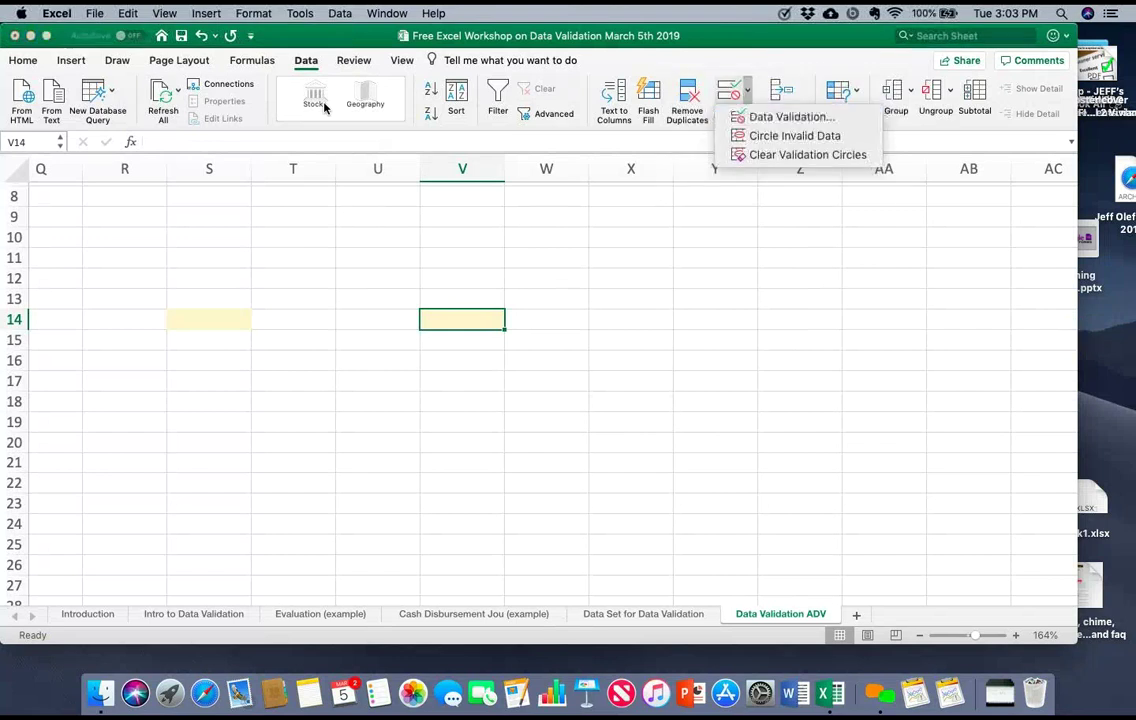
pyautogui.press('Down')
pyautogui.press('Return')
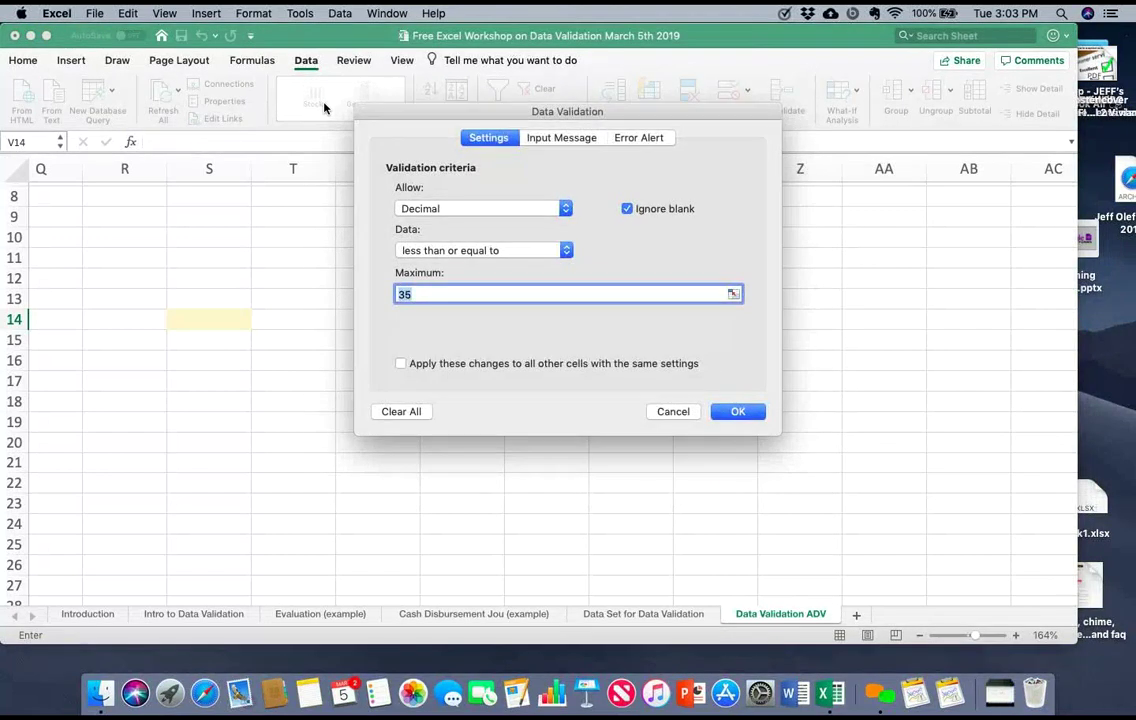
pyautogui.hotkey('ctrl', 'shift', 'Tab')
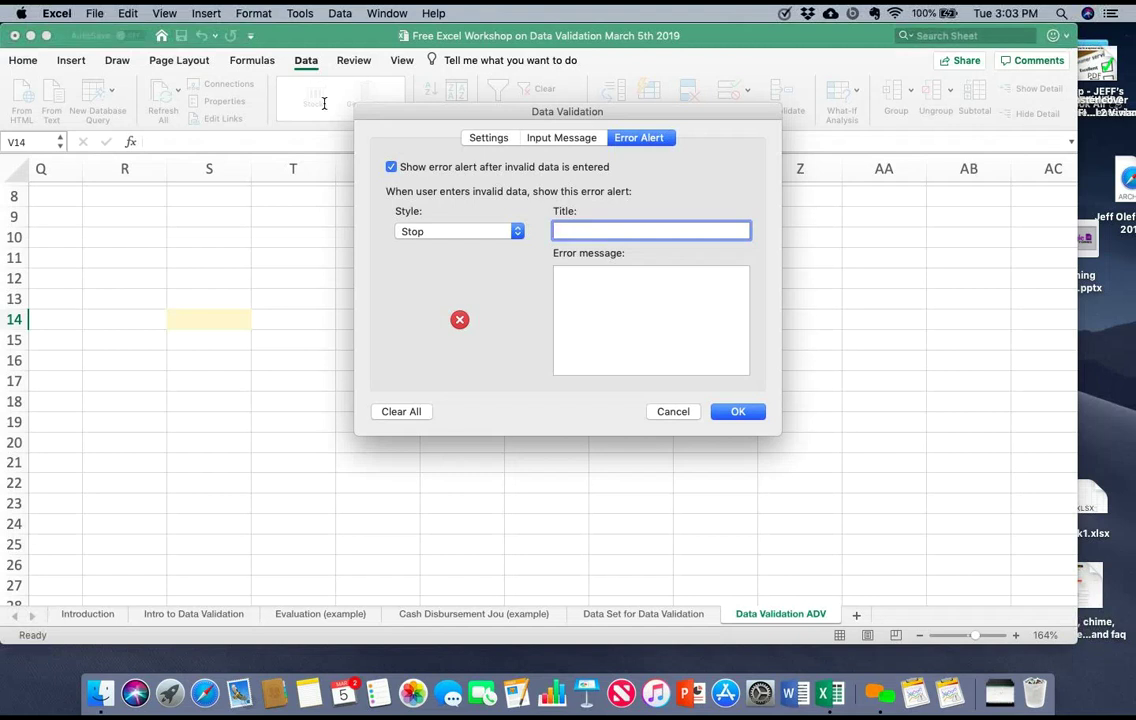
pyautogui.write('Amount Exceed s Per Diem')
pyautogui.press('Tab')
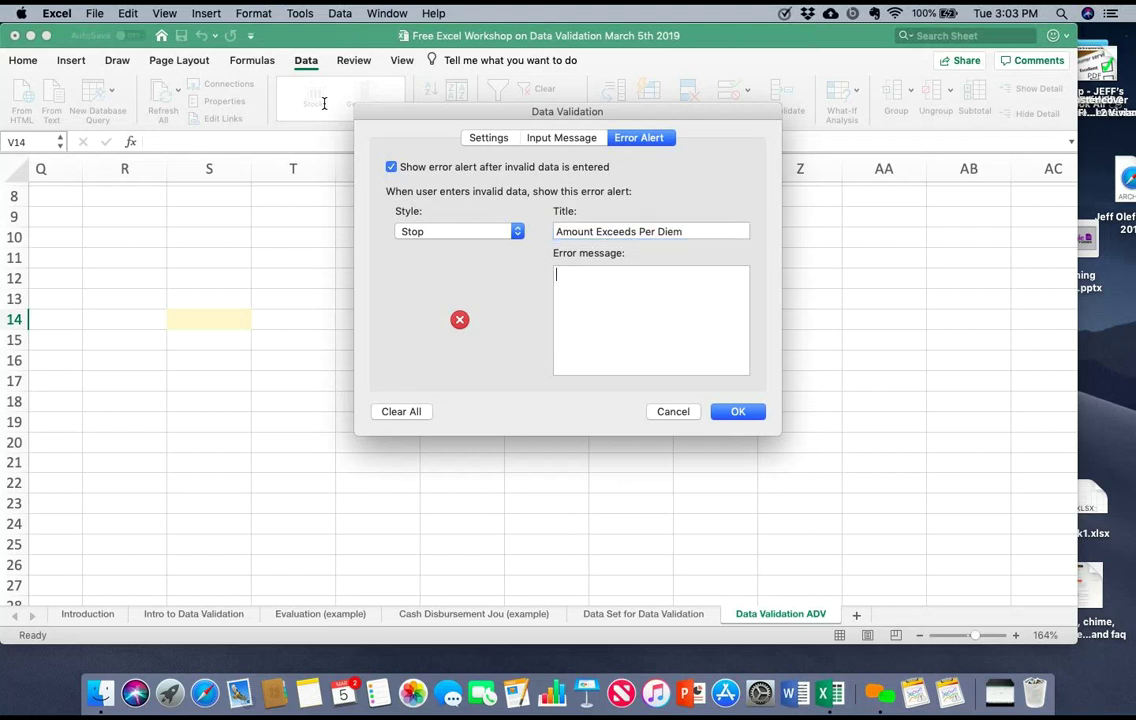
pyautogui.write('T')
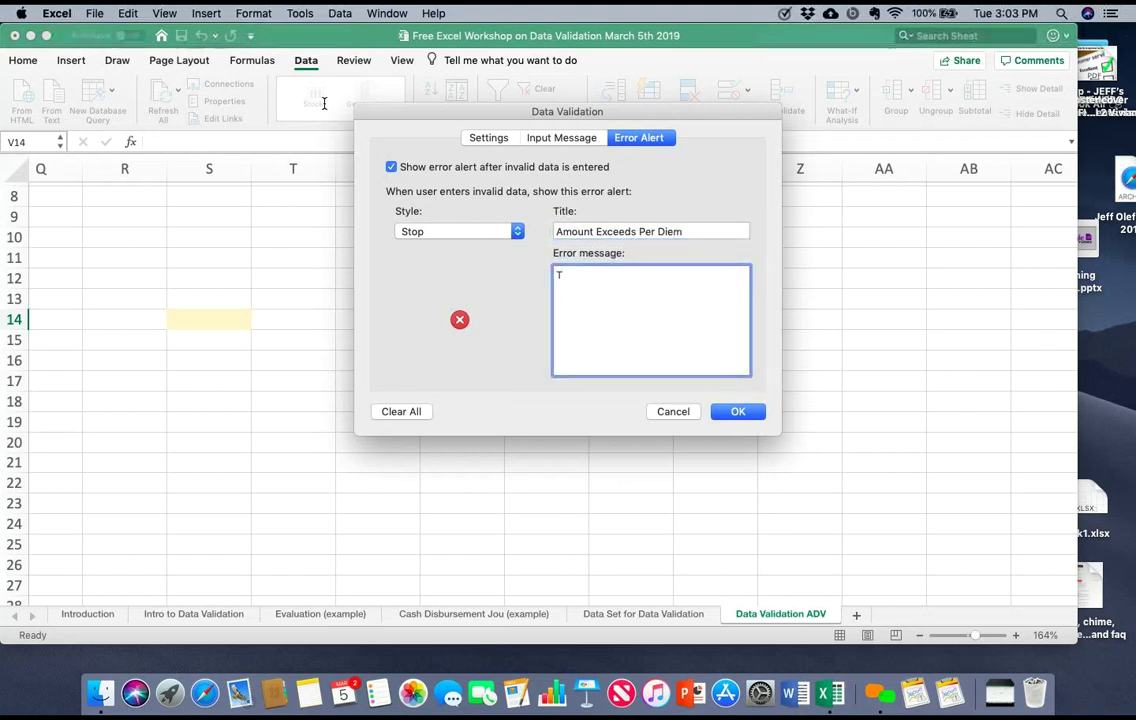
pyautogui.write('he district per Diem is ')
pyautogui.write('35')
pyautogui.press('Left')
pyautogui.press('Left')
pyautogui.write('$')
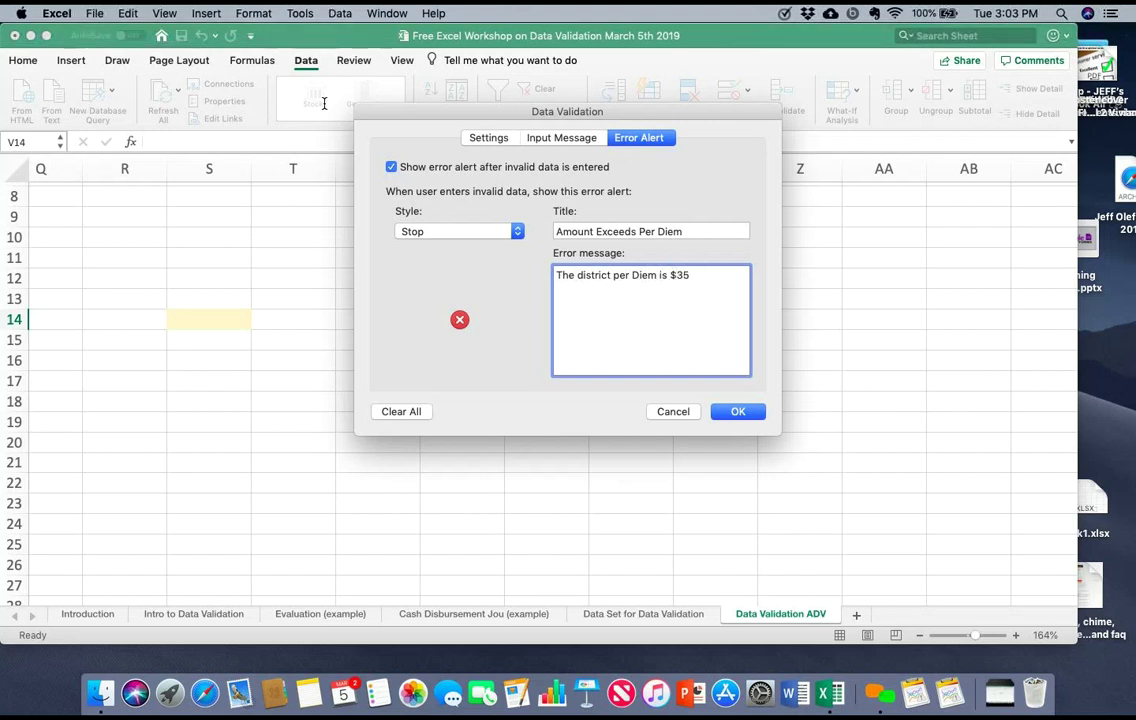
pyautogui.press('Right')
pyautogui.press('Right')
pyautogui.press('Return')
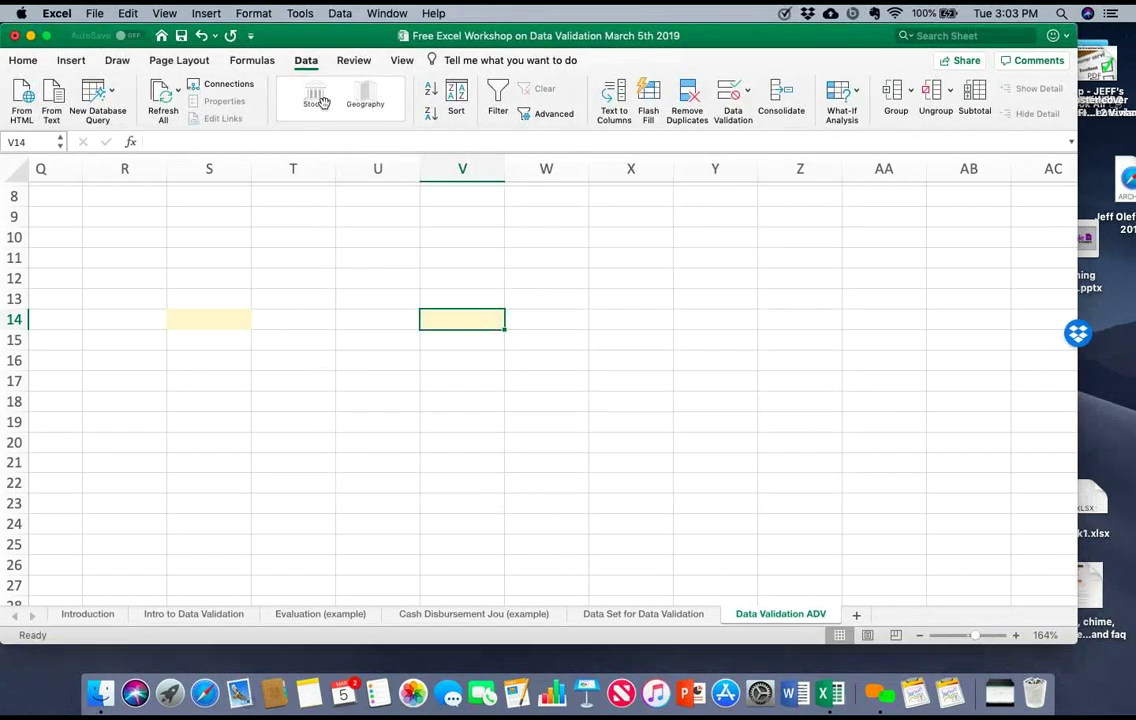
# Step: Test the custom error alert by attempting 36 in cell V14, and dismiss the entry
pyautogui.write('36')
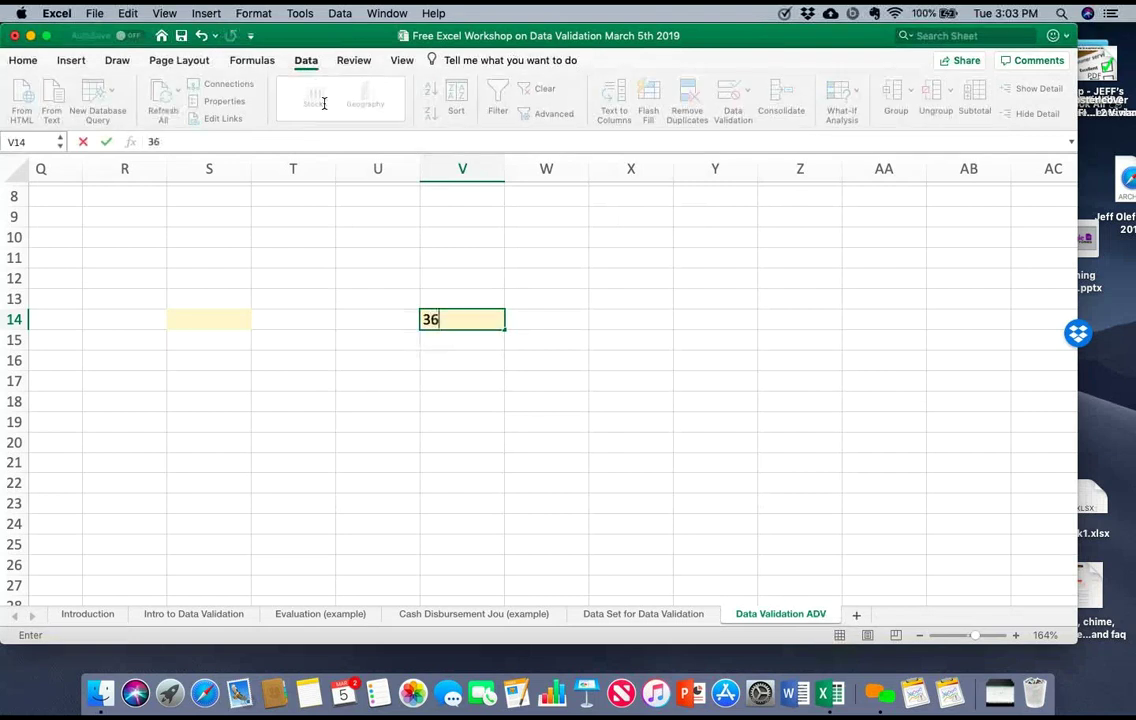
pyautogui.press('Return')
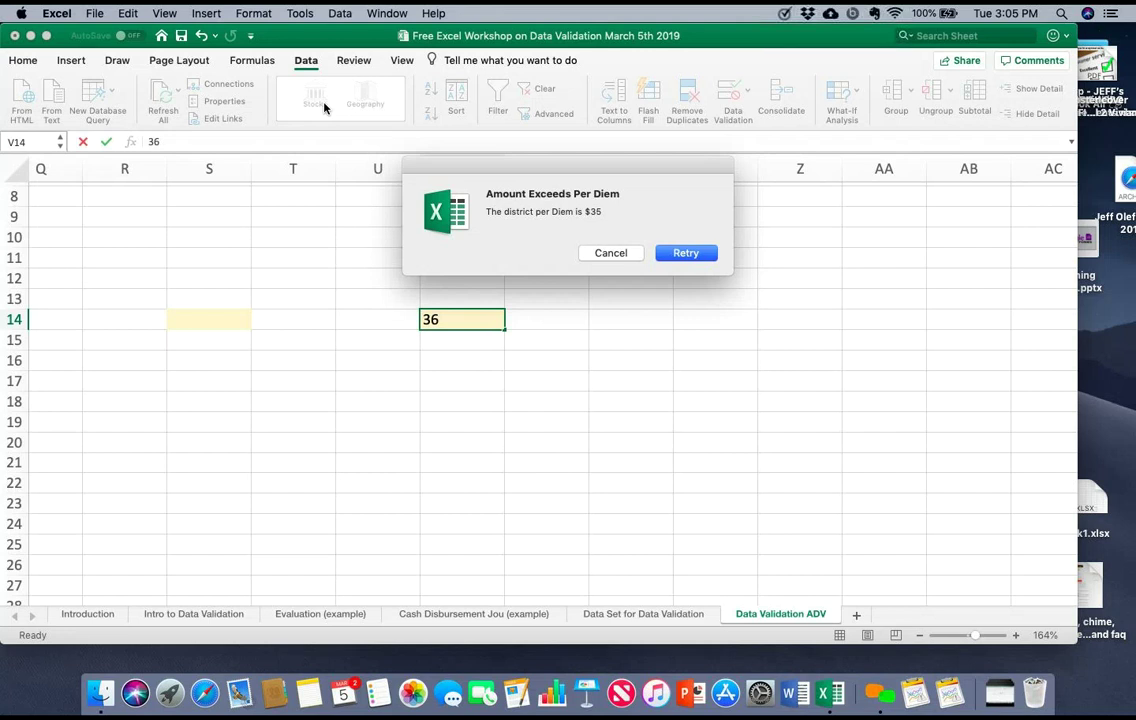
pyautogui.press('Escape')
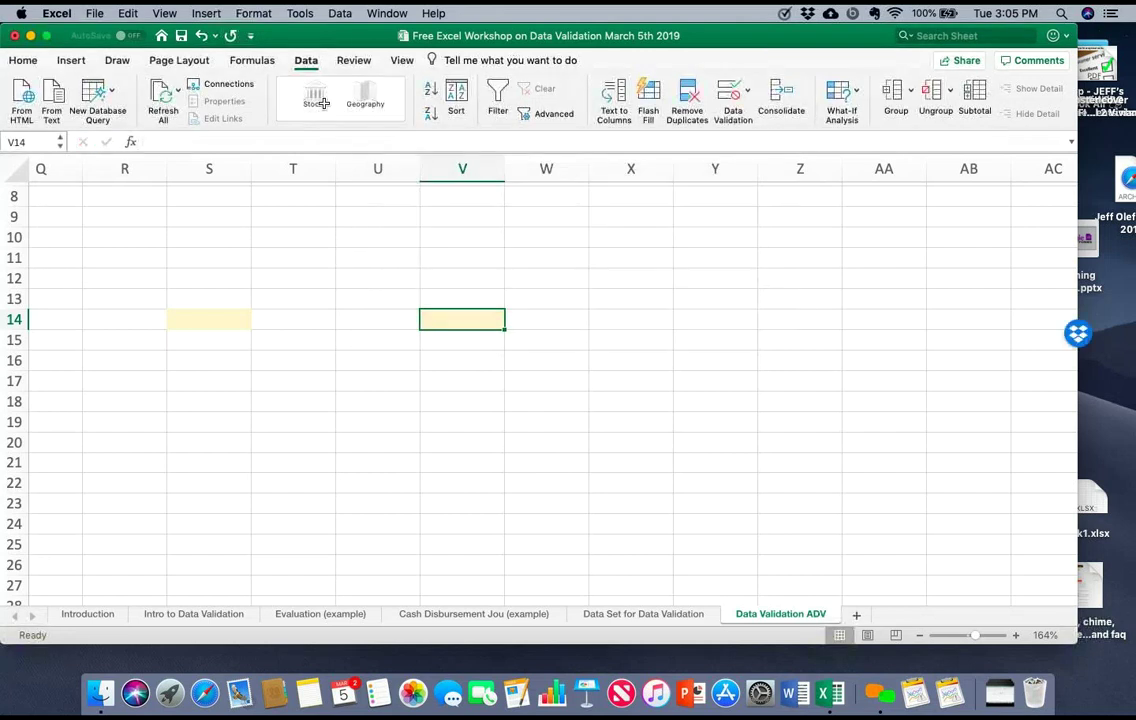
# Step: Change the style of cell V14's error alert to Warning
pyautogui.click(747, 90)
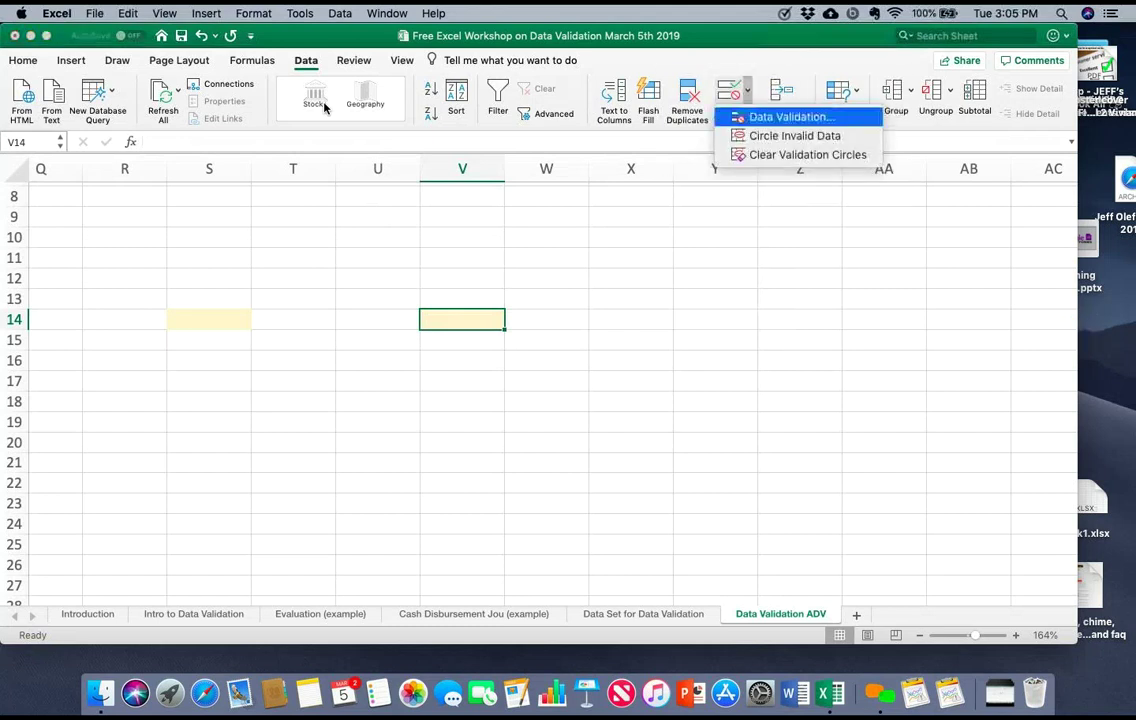
pyautogui.press('Return')
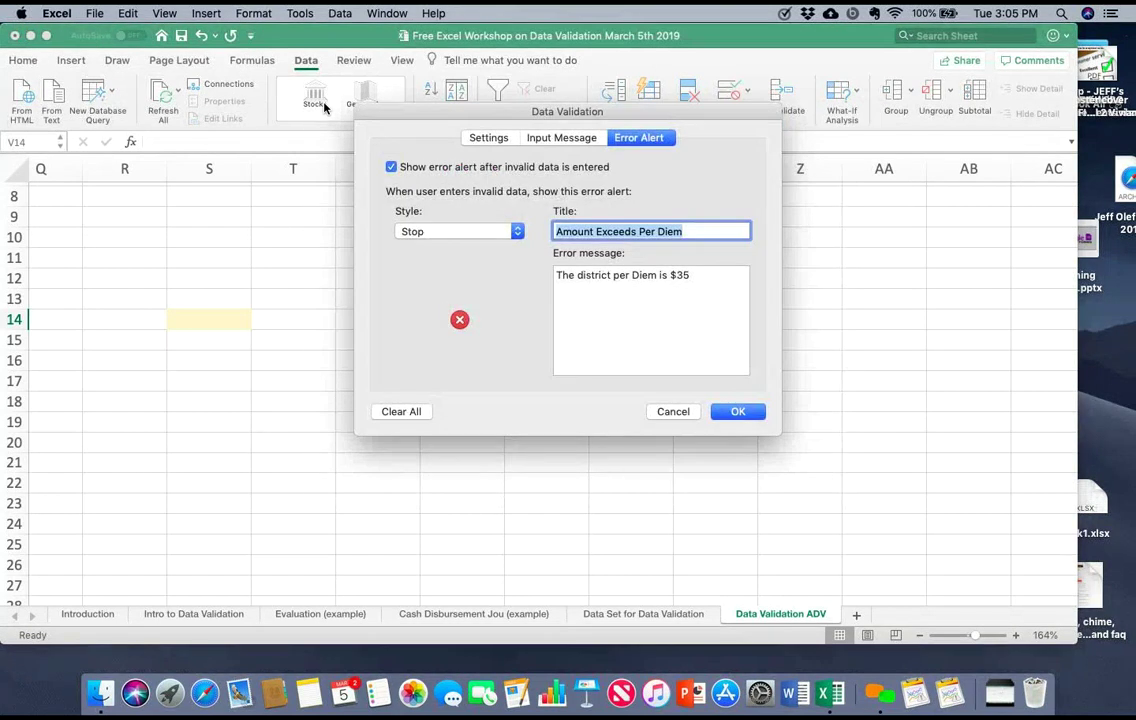
pyautogui.press('space')
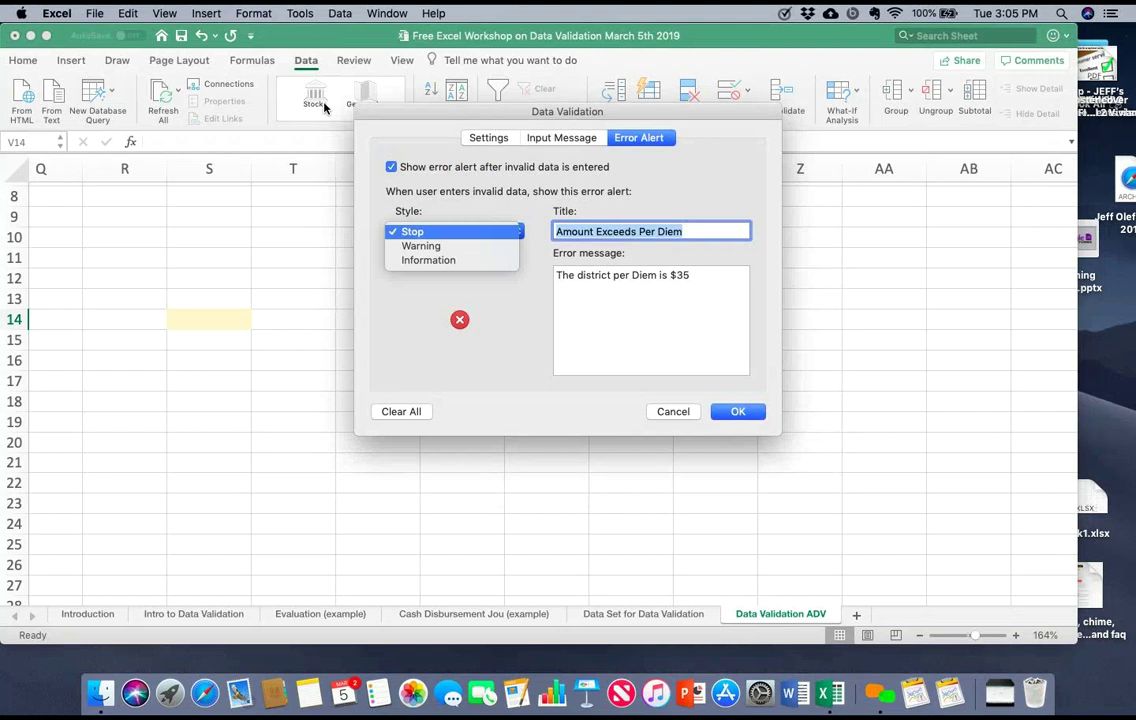
pyautogui.press('Down')
pyautogui.press('Return')
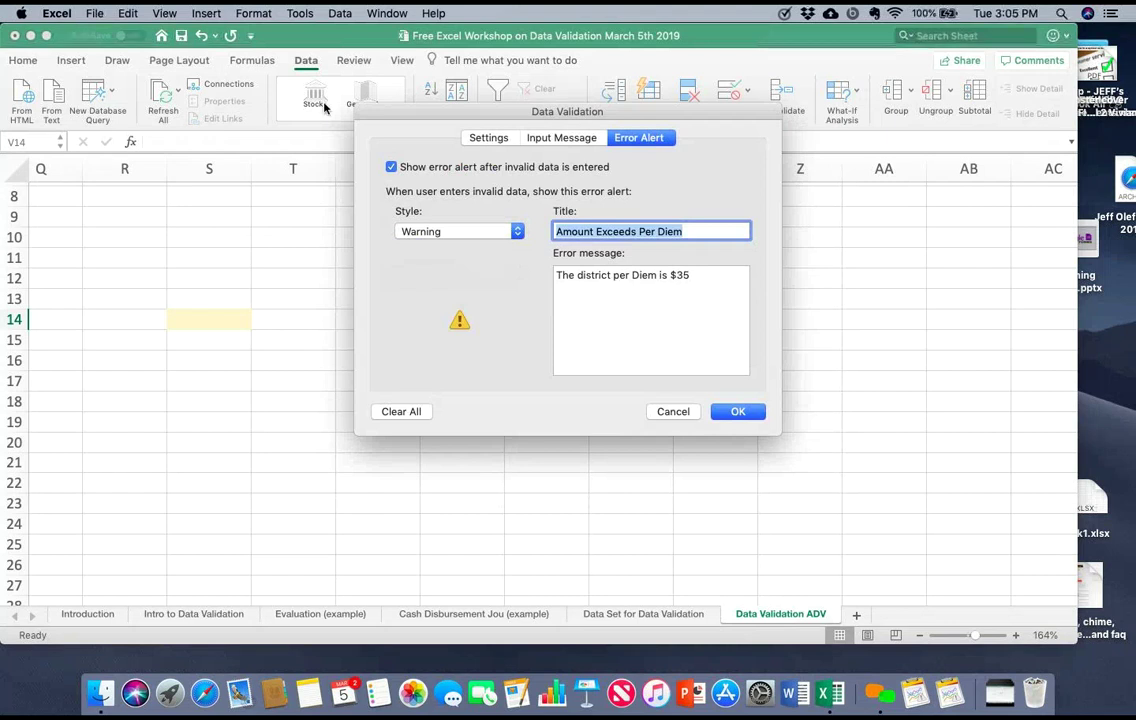
# Step: Delete all of the existing error message text in cell V14's warning alert
pyautogui.press('Tab')
pyautogui.press('BackSpace')
pyautogui.press('BackSpace')
pyautogui.press('BackSpace')
pyautogui.press('BackSpace')
pyautogui.press('BackSpace')
pyautogui.press('BackSpace')
pyautogui.press('BackSpace')
pyautogui.press('BackSpace')
pyautogui.press('BackSpace')
pyautogui.press('BackSpace')
pyautogui.press('BackSpace')
pyautogui.press('BackSpace')
pyautogui.press('BackSpace')
pyautogui.press('BackSpace')
pyautogui.press('BackSpace')
pyautogui.press('BackSpace')
pyautogui.press('BackSpace')
pyautogui.press('BackSpace')
pyautogui.press('BackSpace')
pyautogui.press('BackSpace')
pyautogui.press('BackSpace')
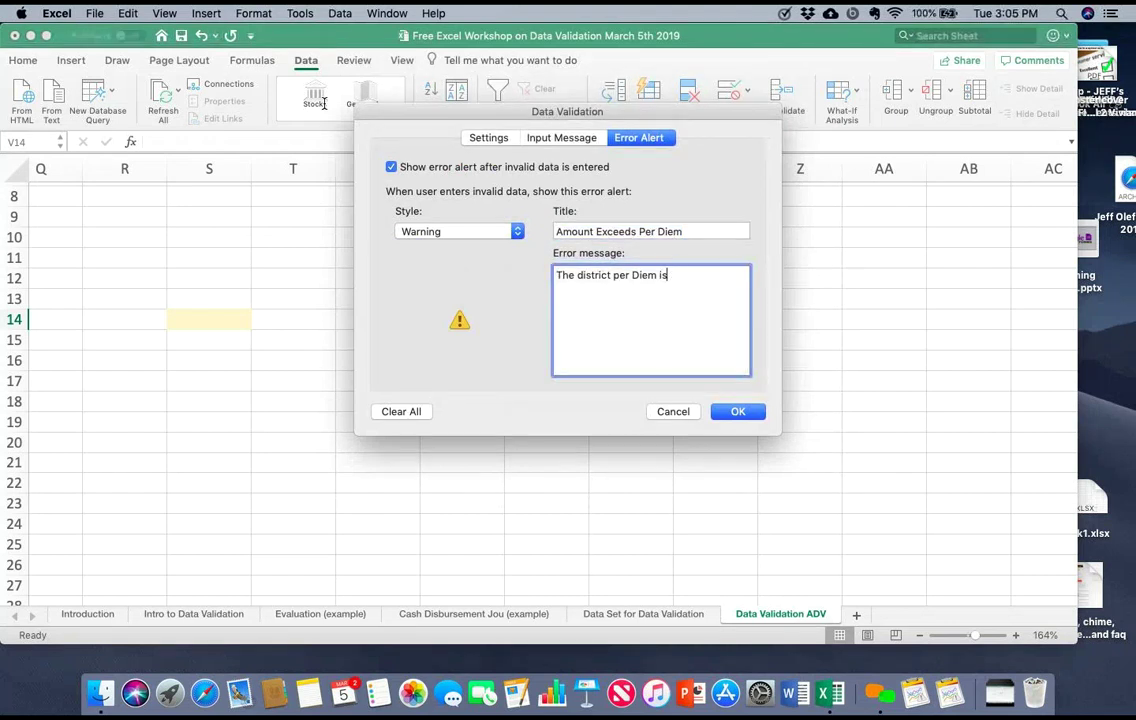
pyautogui.press('BackSpace')
pyautogui.press('BackSpace')
pyautogui.press('BackSpace')
pyautogui.press('BackSpace')
pyautogui.press('BackSpace')
pyautogui.press('BackSpace')
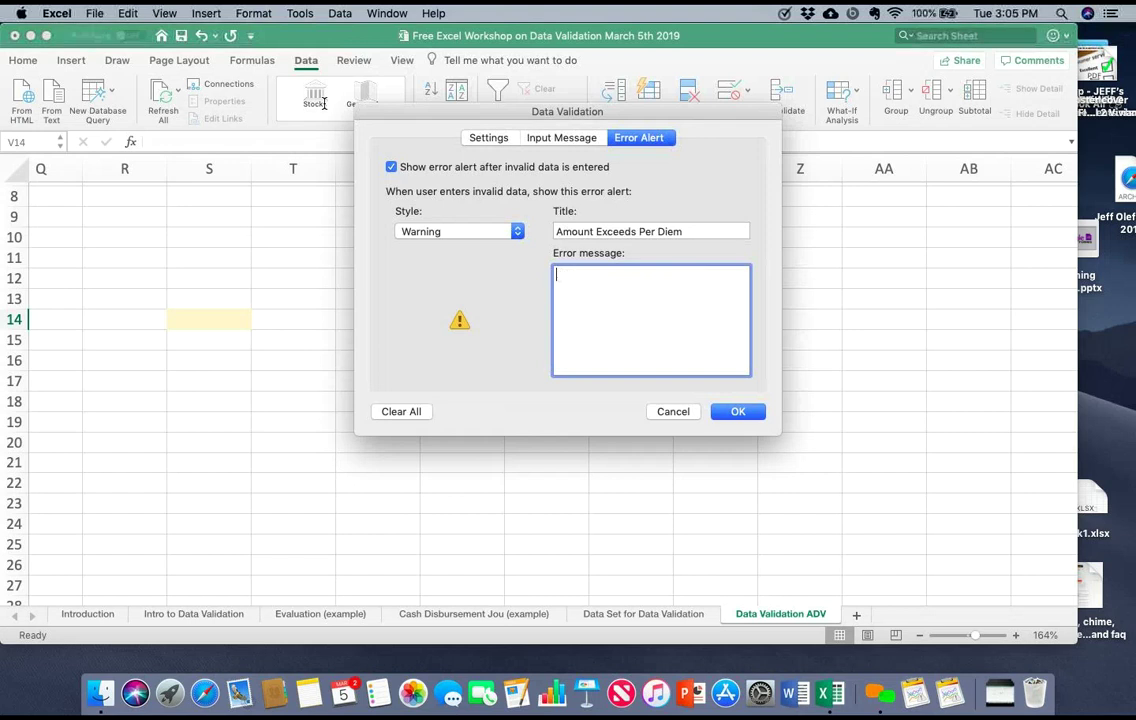
# Step: Begin the new error message for cell V14's warning alert with "District Per Diem is $35 any amount in"
pyautogui.write('District')
pyautogui.write(' Per')
pyautogui.write(' Di')
pyautogui.write('em is 3')
pyautogui.write('6')
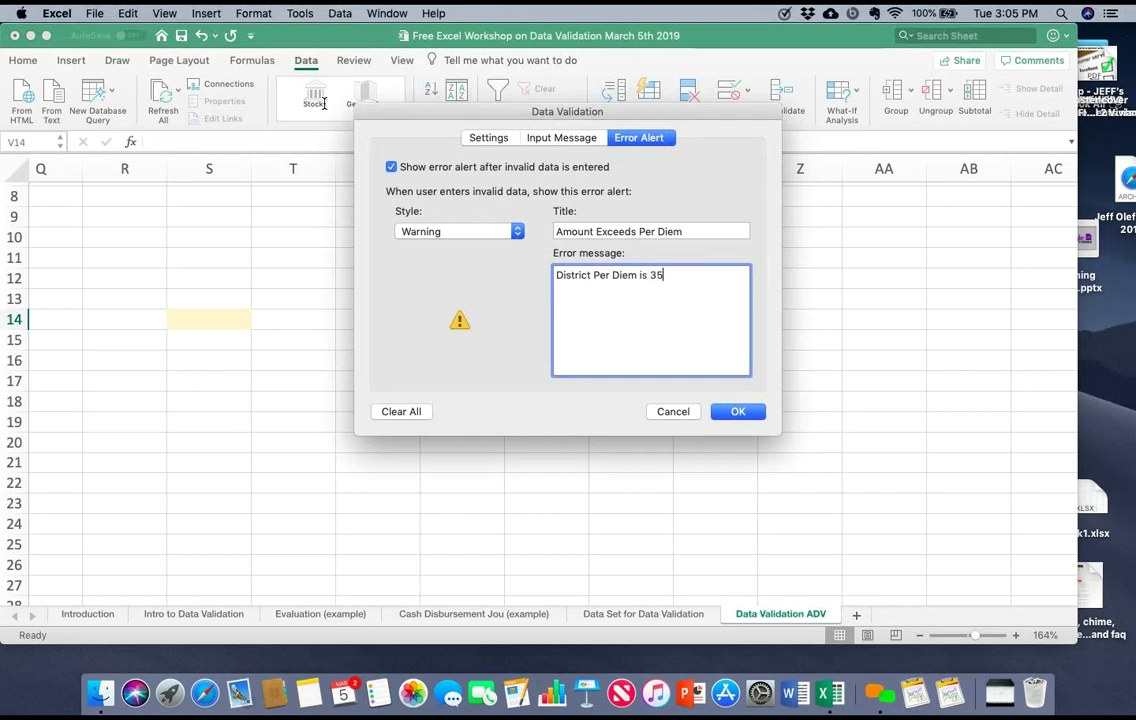
pyautogui.press('Left')
pyautogui.write('$35 any amoyn')
pyautogui.press('BackSpace')
pyautogui.press('BackSpace')
pyautogui.write('unt in ')
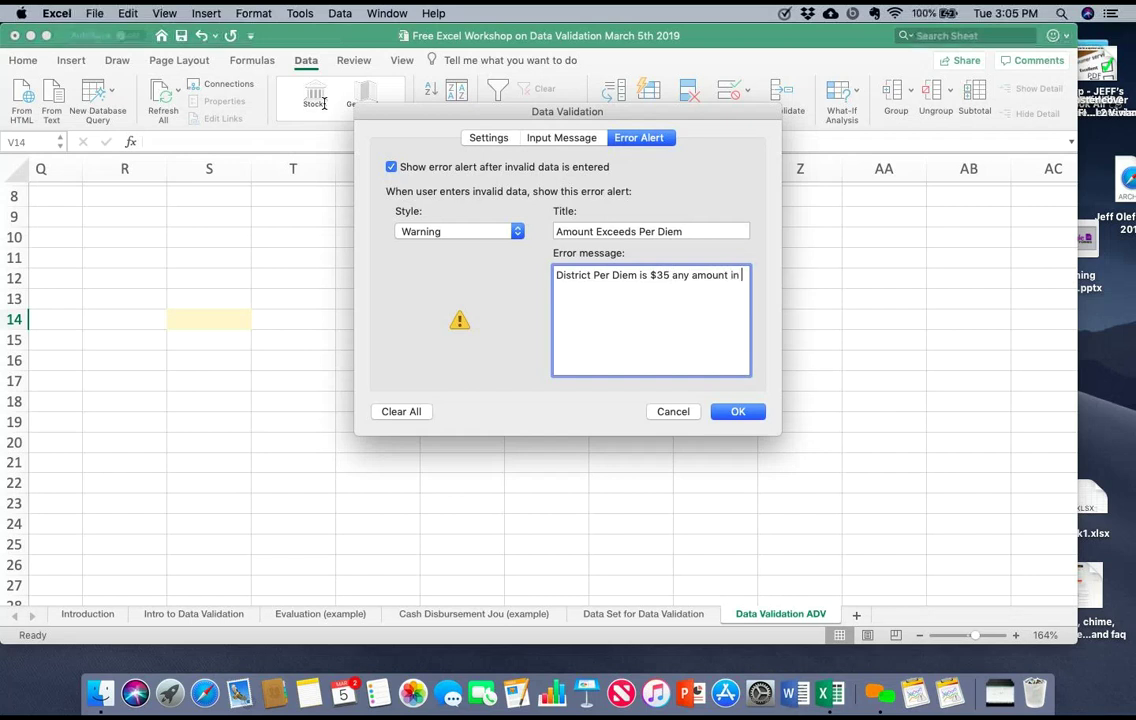
# Step: Continue the error message with "Excess of 35 will require approval from your supervisor and could delay reinbursement"
pyautogui.write('Excess o')
pyautogui.write('f')
pyautogui.write(' #5')
pyautogui.press('BackSpace')
pyautogui.press('BackSpace')
pyautogui.write('35 will require')
pyautogui.press('BackSpace')
pyautogui.press('BackSpace')
pyautogui.press('BackSpace')
pyautogui.press('BackSpace')
pyautogui.write('ire')
pyautogui.press('BackSpace')
pyautogui.press('BackSpace')
pyautogui.press('BackSpace')
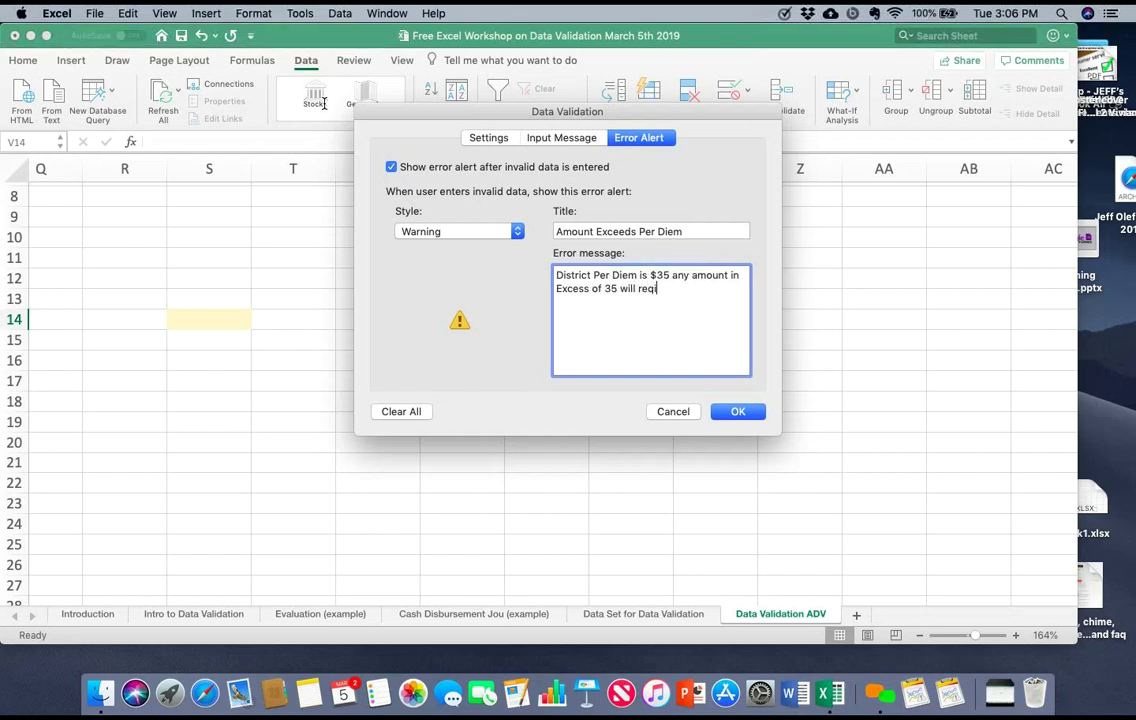
pyautogui.write('uire approval from your sup')
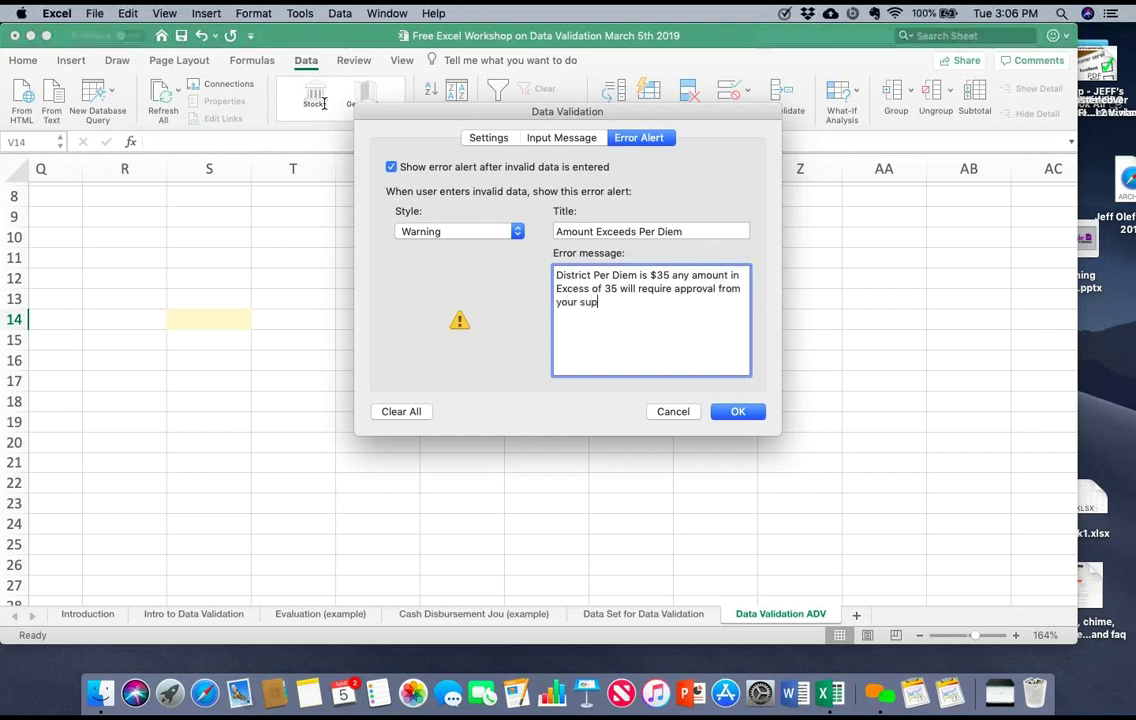
pyautogui.write('ervisor and could delay re')
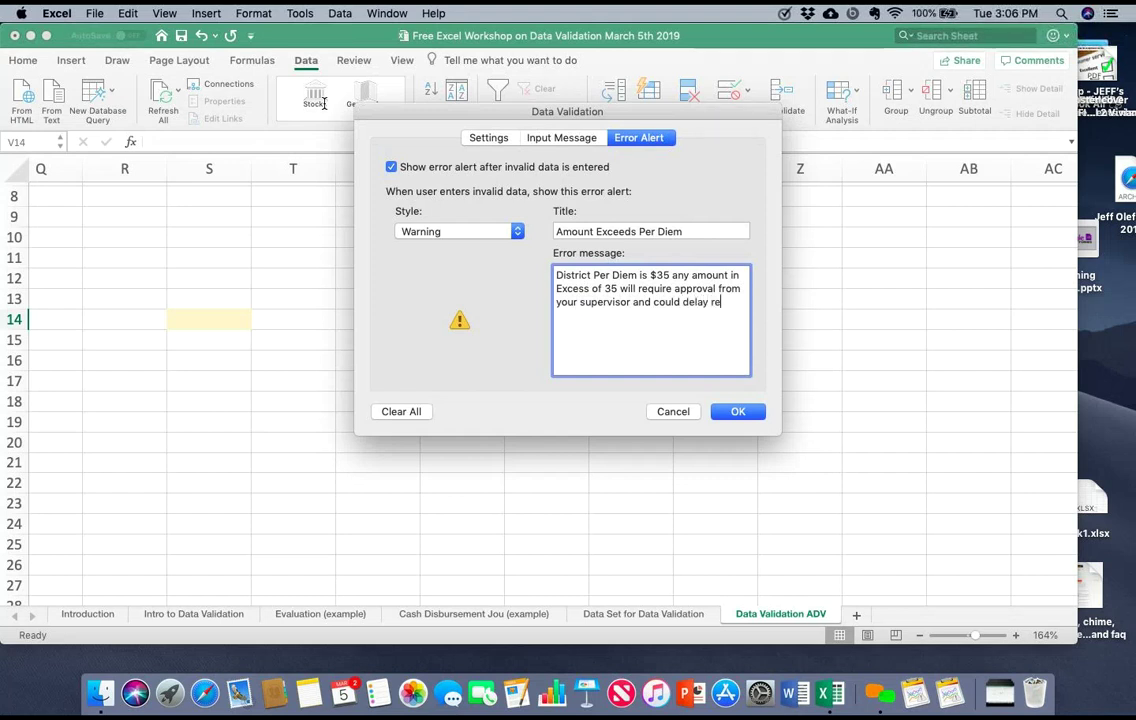
pyautogui.write('inbursement')
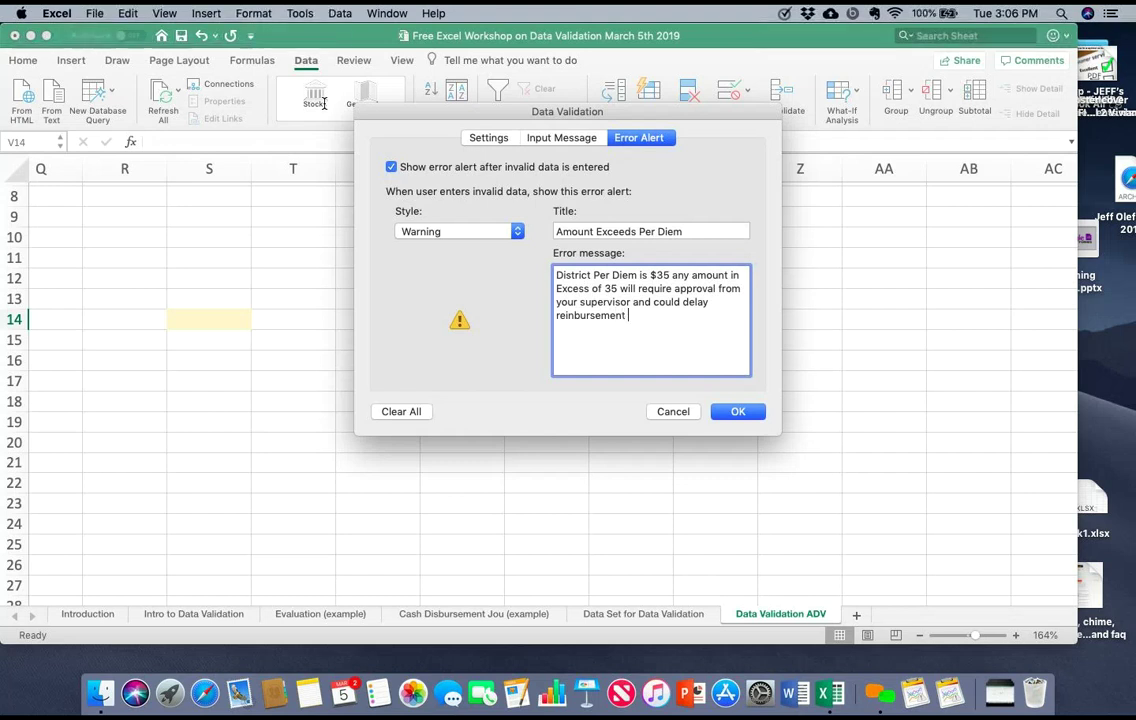
# Step: Add "DO YOU WANT TO PROCEED?" below a blank line in the error message and apply the validation
pyautogui.press('Return')
pyautogui.press('Return')
pyautogui.write('DO YOU ')
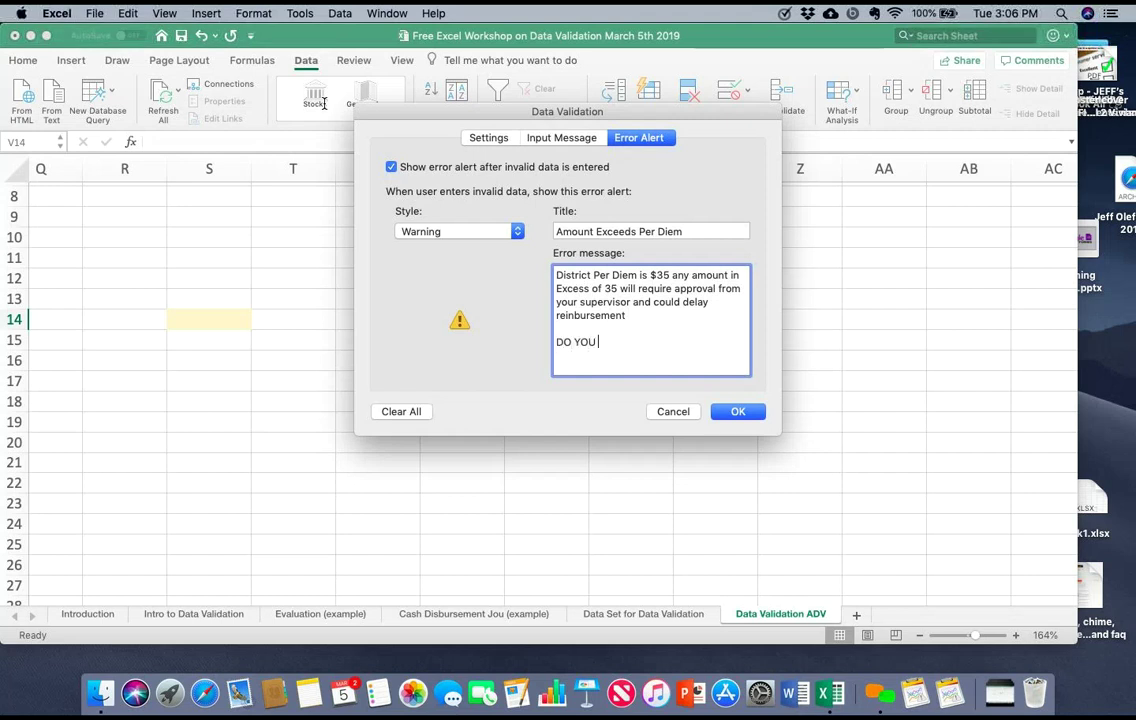
pyautogui.write('WANT TO P')
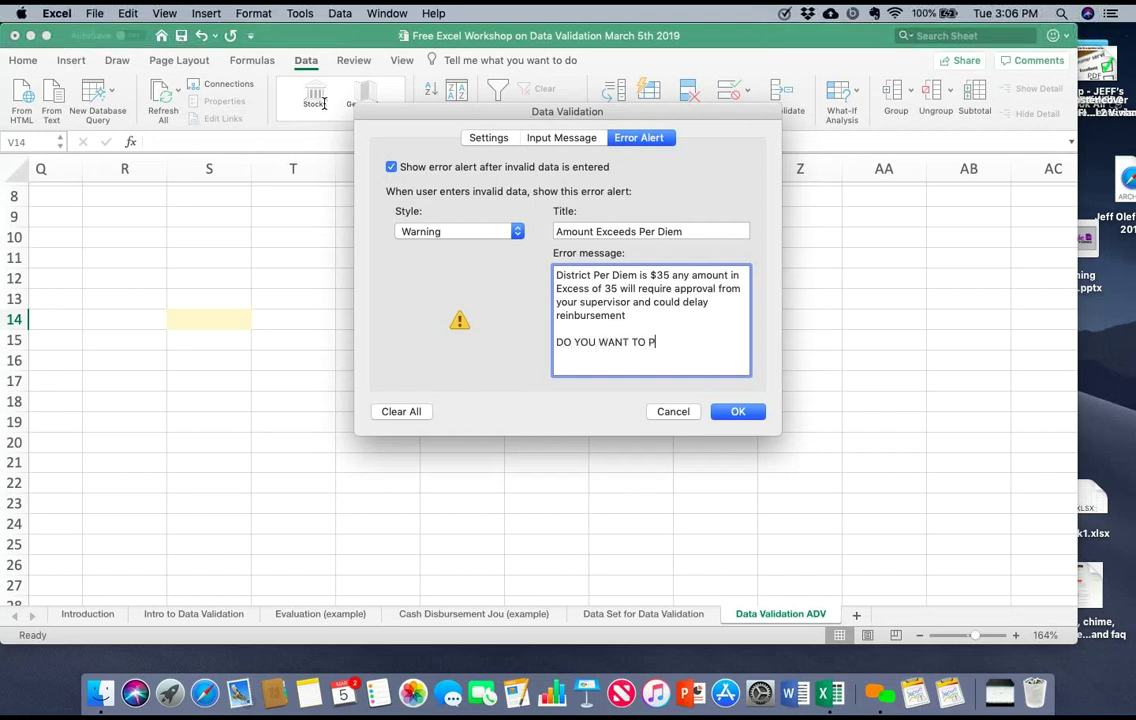
pyautogui.write('ROCEED?')
pyautogui.press('Return')
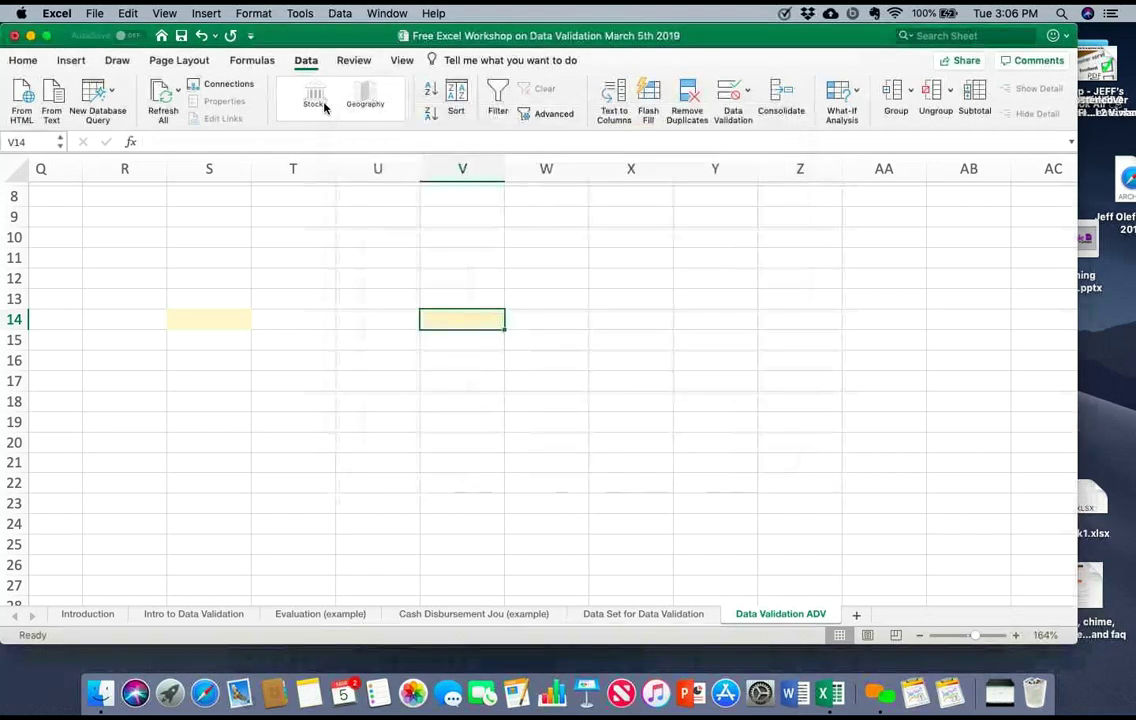
# Step: Test the warning alert in cell V14 by entering 35 and then attempting 37
pyautogui.press('BackSpace')
pyautogui.write('35')
pyautogui.press('Return')
pyautogui.press('Up')
pyautogui.press('BackSpace')
pyautogui.write('37')
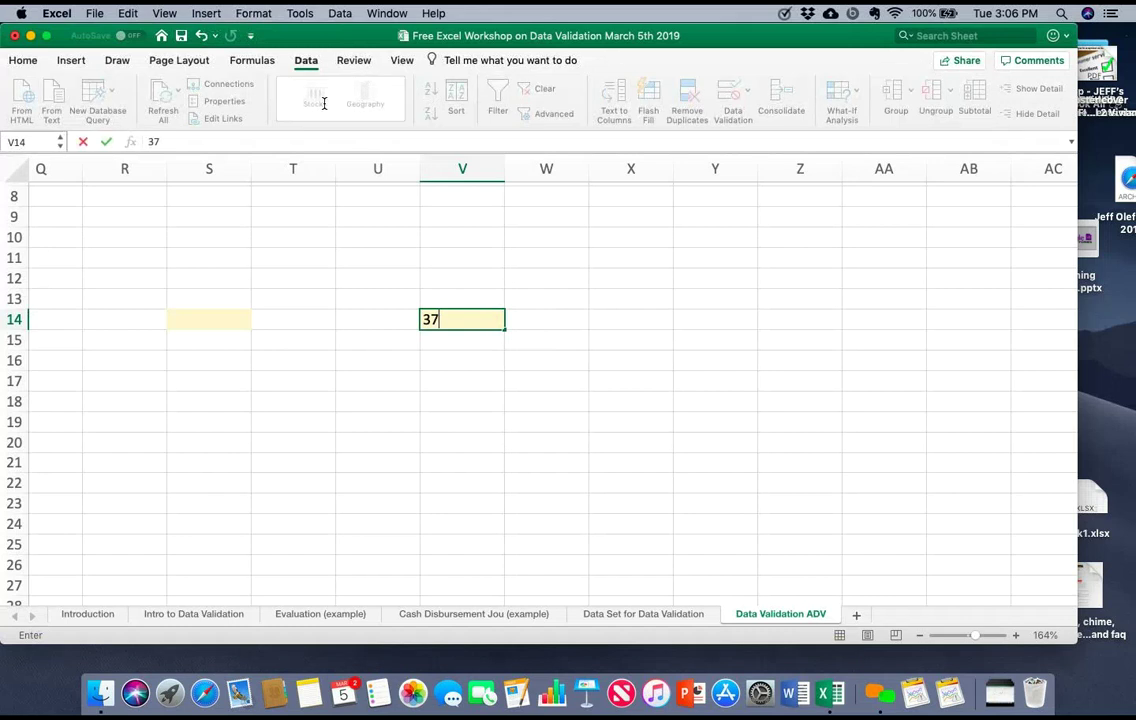
pyautogui.press('Return')
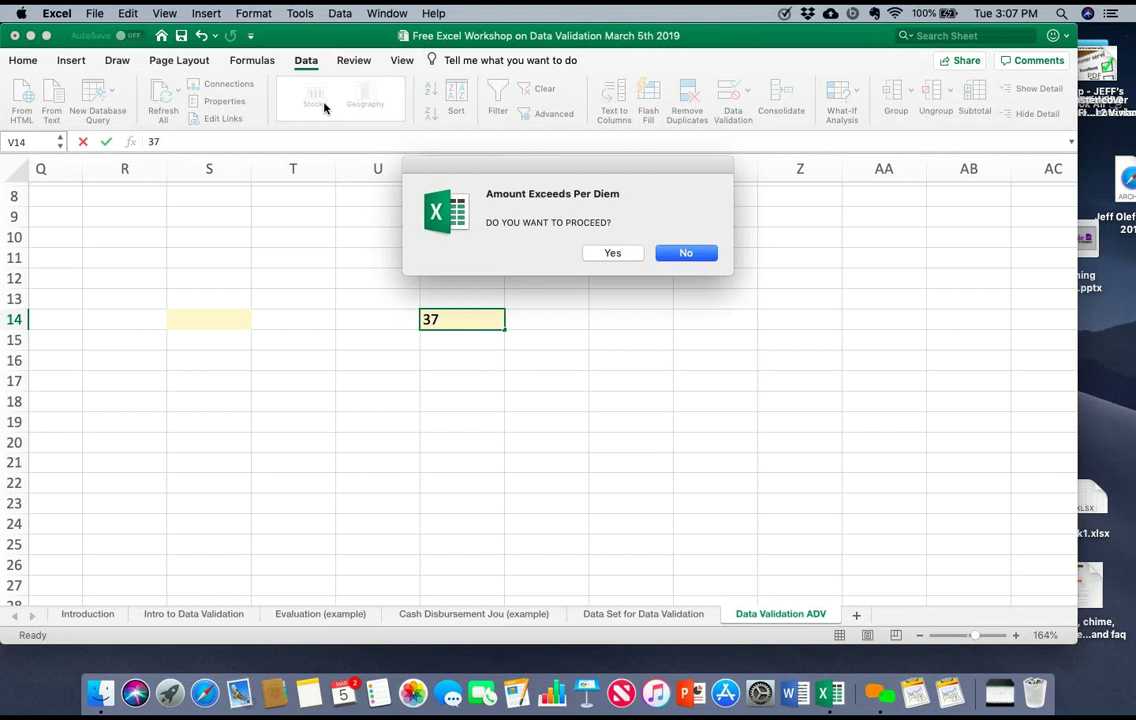
# Step: Retry 37 in cell V14, decline to proceed with it, and enter 35 instead
pyautogui.press('Tab')
pyautogui.press('Return')
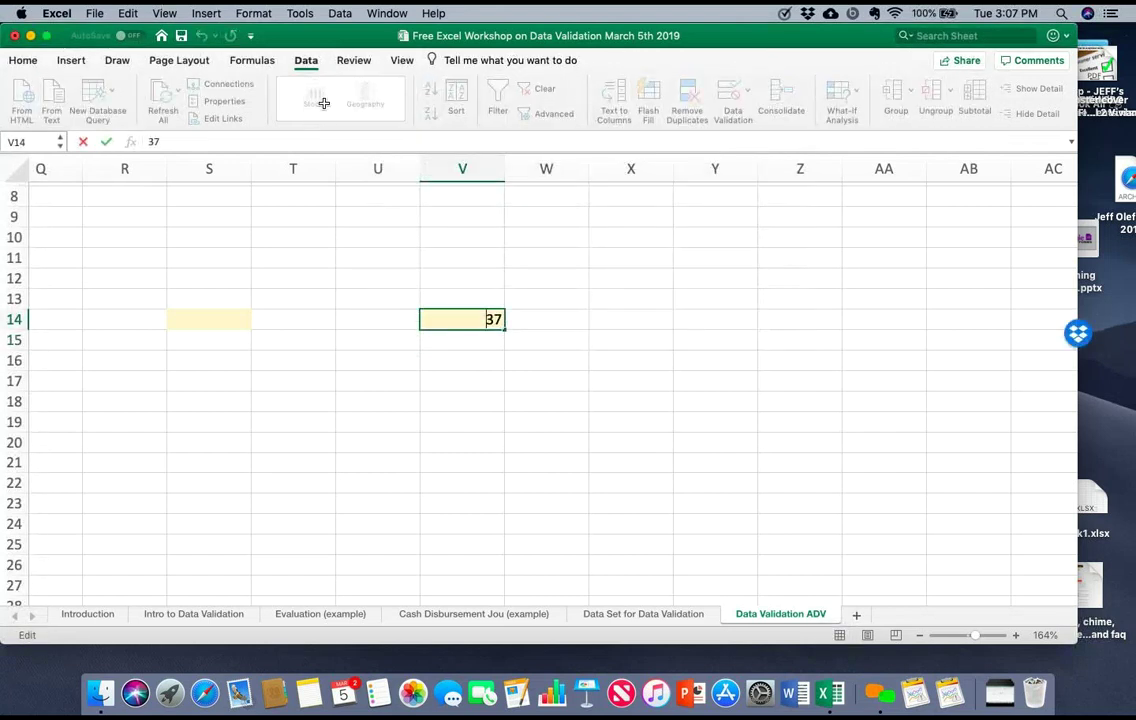
pyautogui.press('Return')
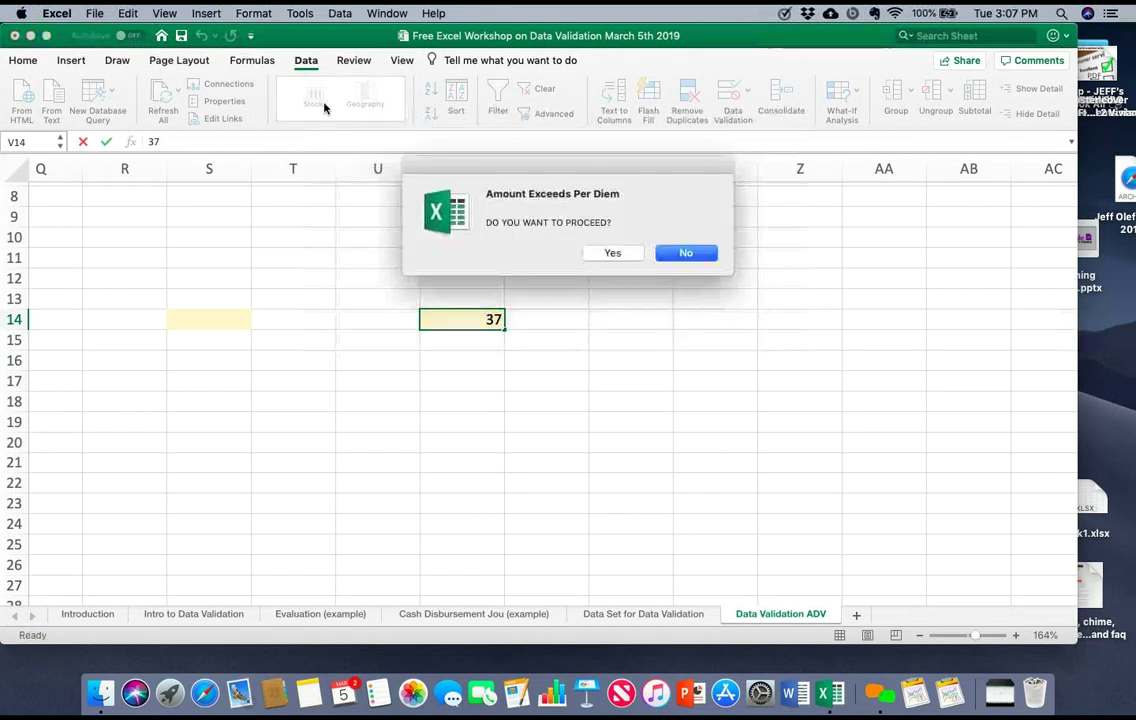
pyautogui.press('Return')
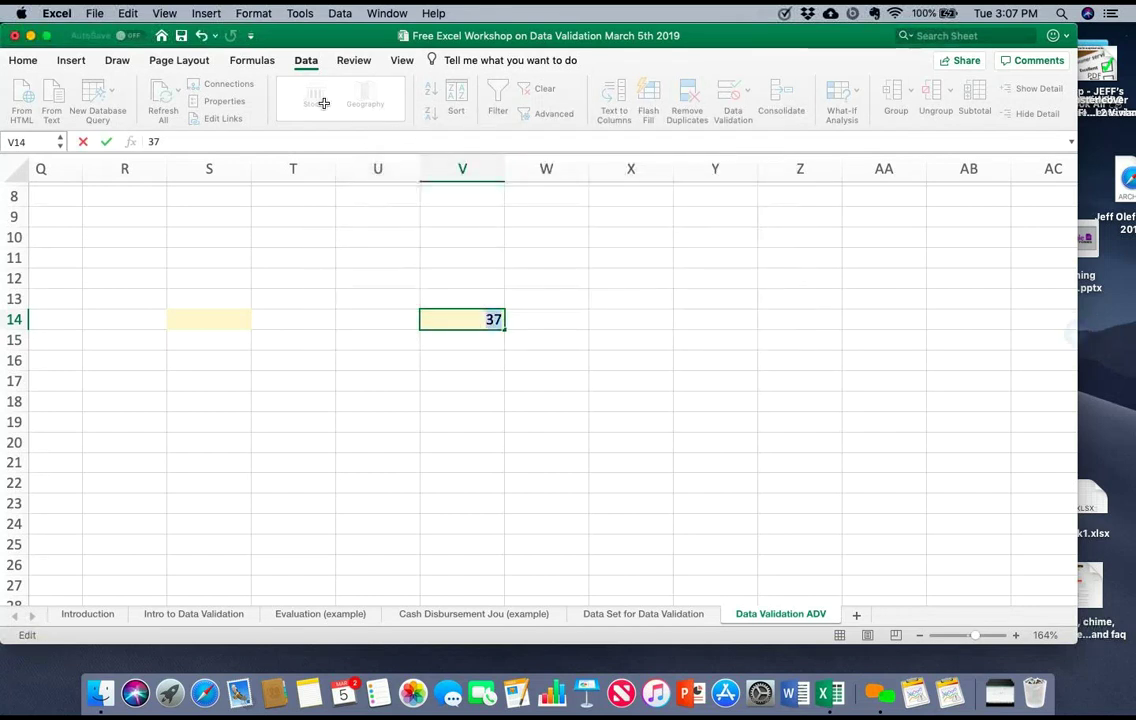
pyautogui.press('BackSpace')
pyautogui.write('35')
pyautogui.press('Return')
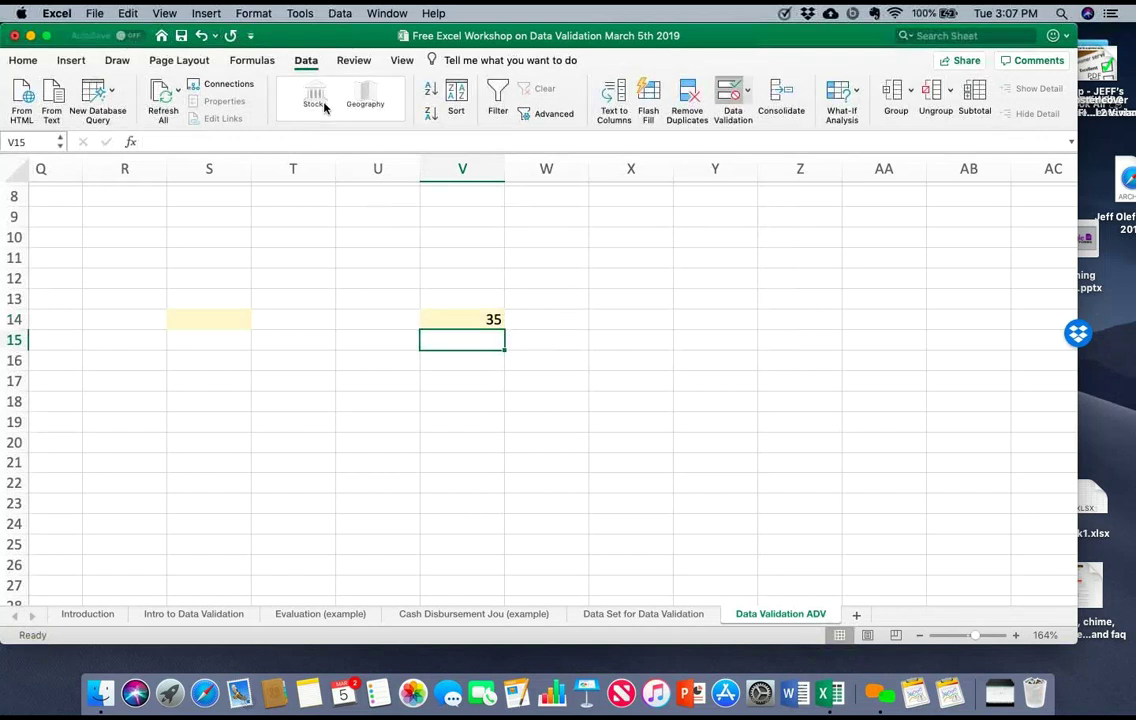
pyautogui.hotkey('alt', 'd')
pyautogui.press('l')
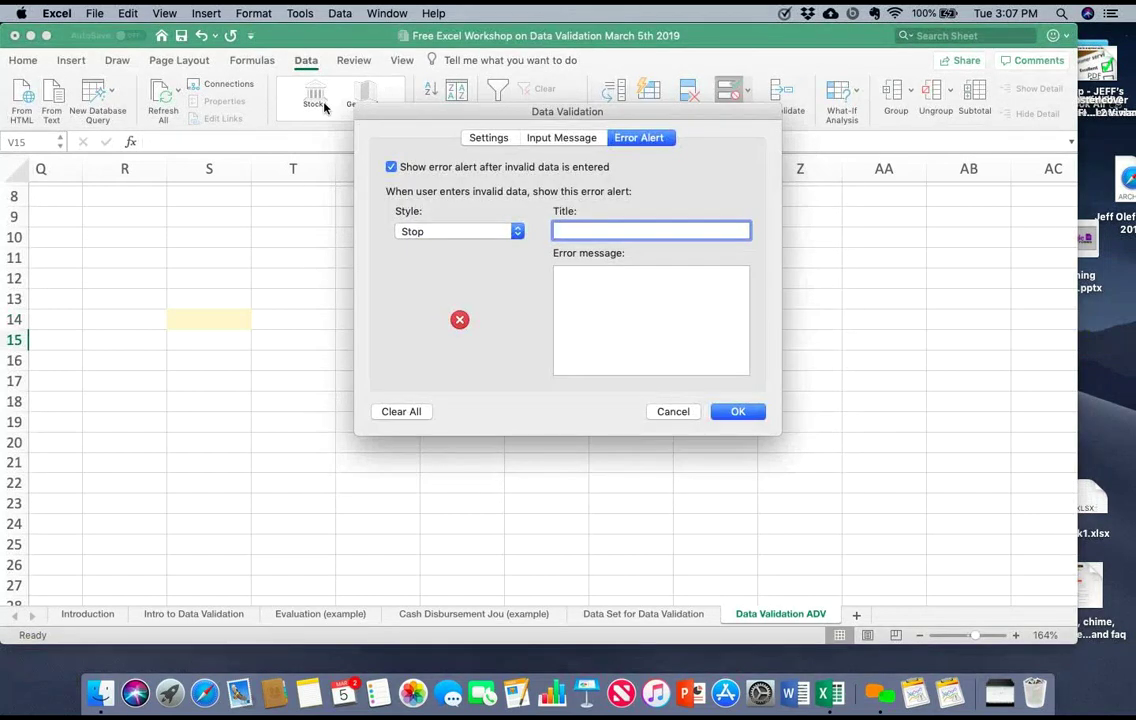
pyautogui.press('Tab')
pyautogui.press('Return')
# Step: Delete "DO YOU WANT TO PROCEED?" and the blank line above it from cell V14's error message
pyautogui.press('Up')
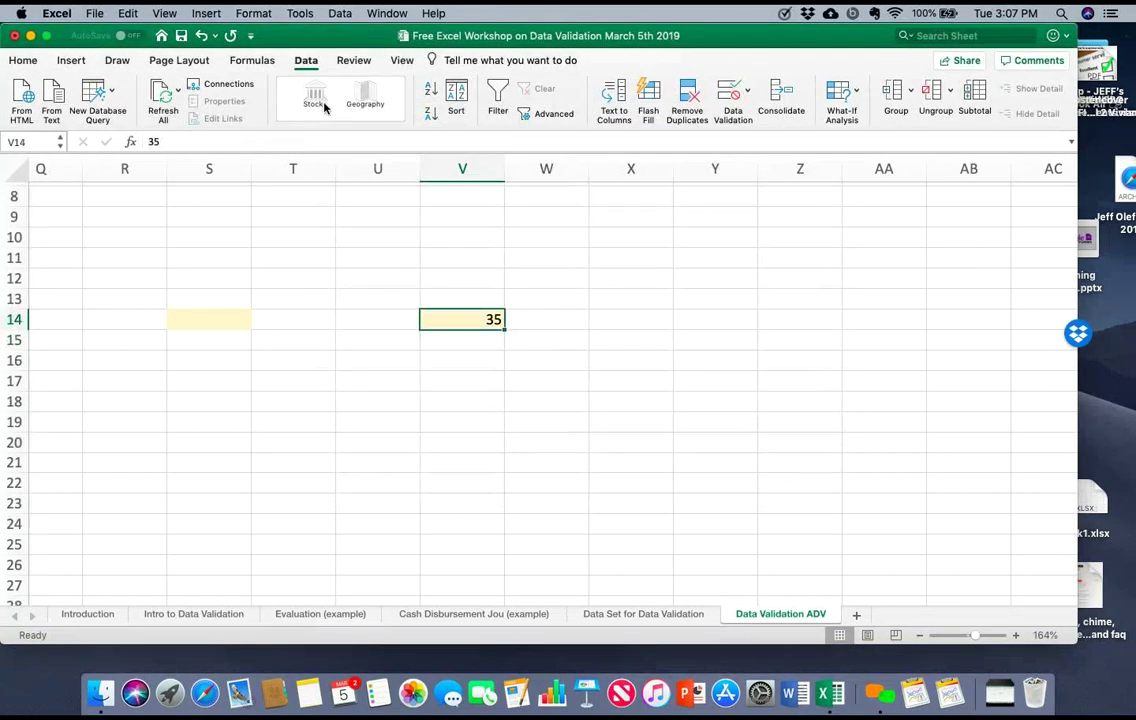
pyautogui.hotkey('alt', 'Down')
pyautogui.press('Down')
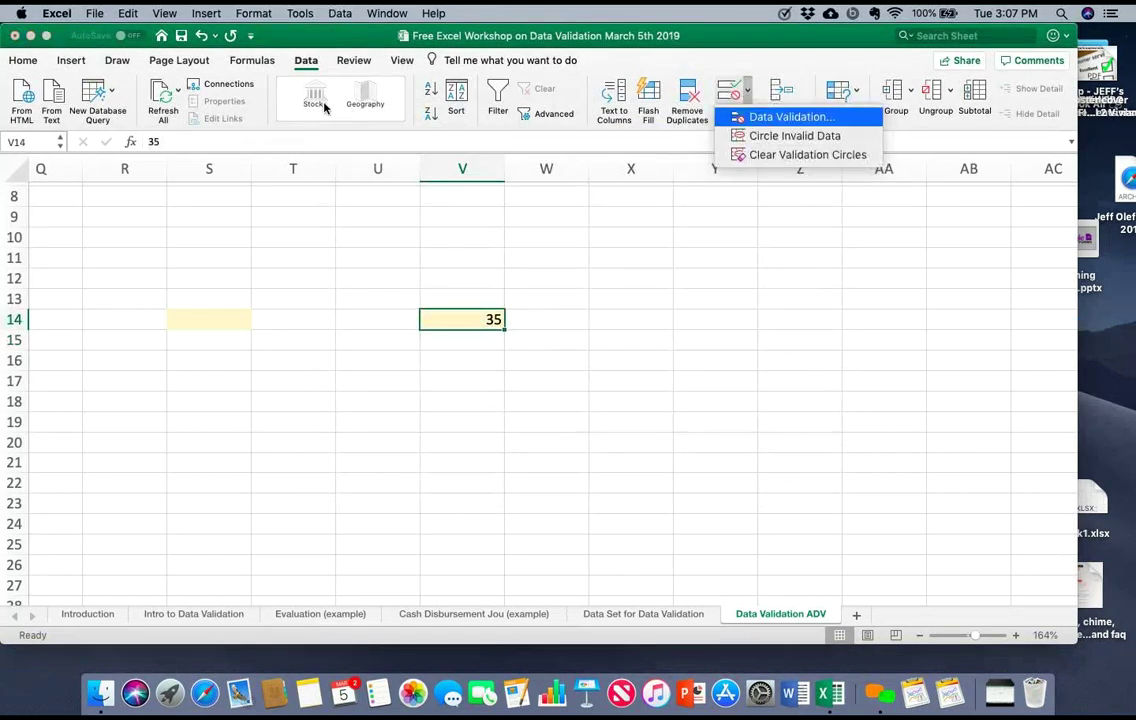
pyautogui.press('Return')
pyautogui.press('Tab')
pyautogui.press('Right')
pyautogui.press('BackSpace')
pyautogui.press('BackSpace')
pyautogui.press('BackSpace')
pyautogui.press('BackSpace')
pyautogui.press('BackSpace')
pyautogui.press('BackSpace')
pyautogui.press('BackSpace')
pyautogui.press('BackSpace')
pyautogui.press('BackSpace')
pyautogui.press('BackSpace')
pyautogui.press('BackSpace')
pyautogui.press('BackSpace')
pyautogui.press('BackSpace')
pyautogui.press('BackSpace')
pyautogui.press('BackSpace')
pyautogui.press('BackSpace')
pyautogui.press('BackSpace')
pyautogui.press('BackSpace')
pyautogui.press('BackSpace')
pyautogui.press('BackSpace')
pyautogui.press('BackSpace')
pyautogui.press('BackSpace')
pyautogui.press('BackSpace')
pyautogui.press('BackSpace')
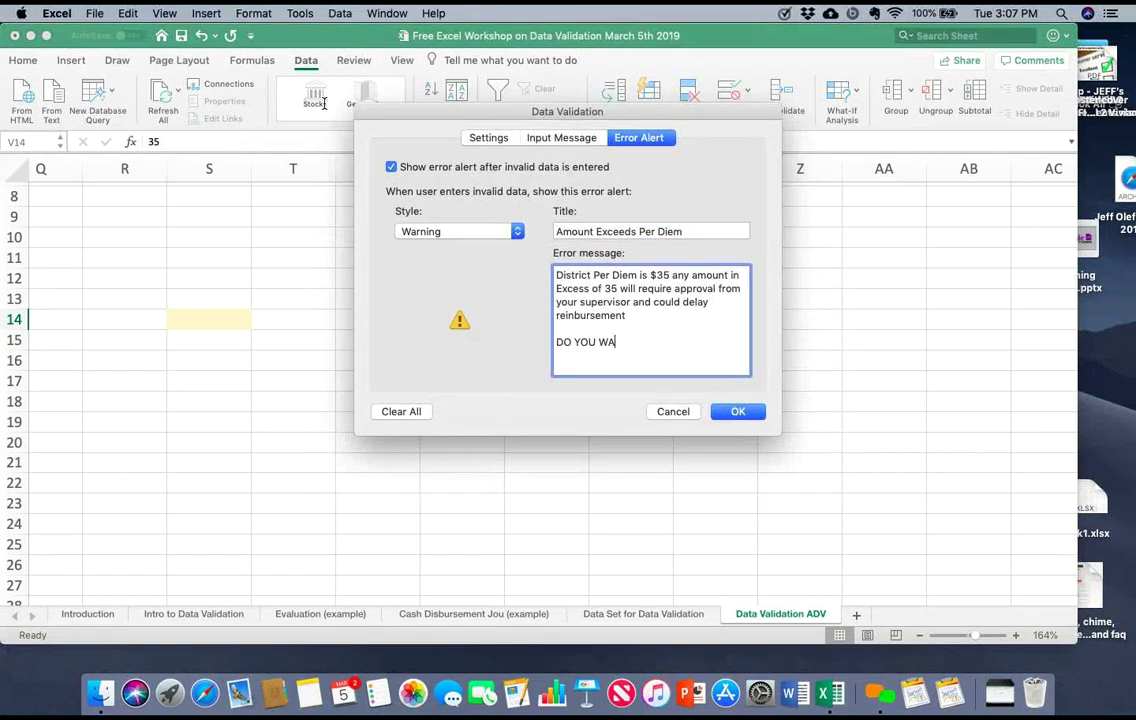
pyautogui.press('BackSpace')
# Step: Append "Do you want to proceed?" on the same line after "reinbursement" and apply the validation
pyautogui.write('Do you wan')
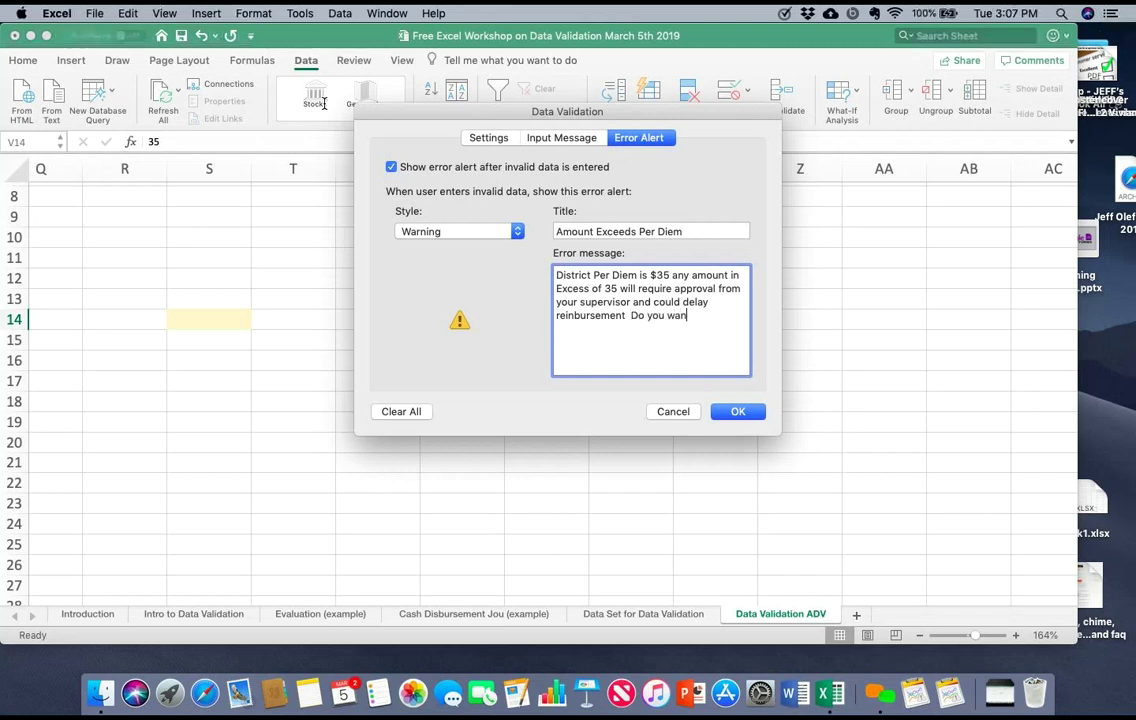
pyautogui.write('t to proceed?')
pyautogui.press('Return')
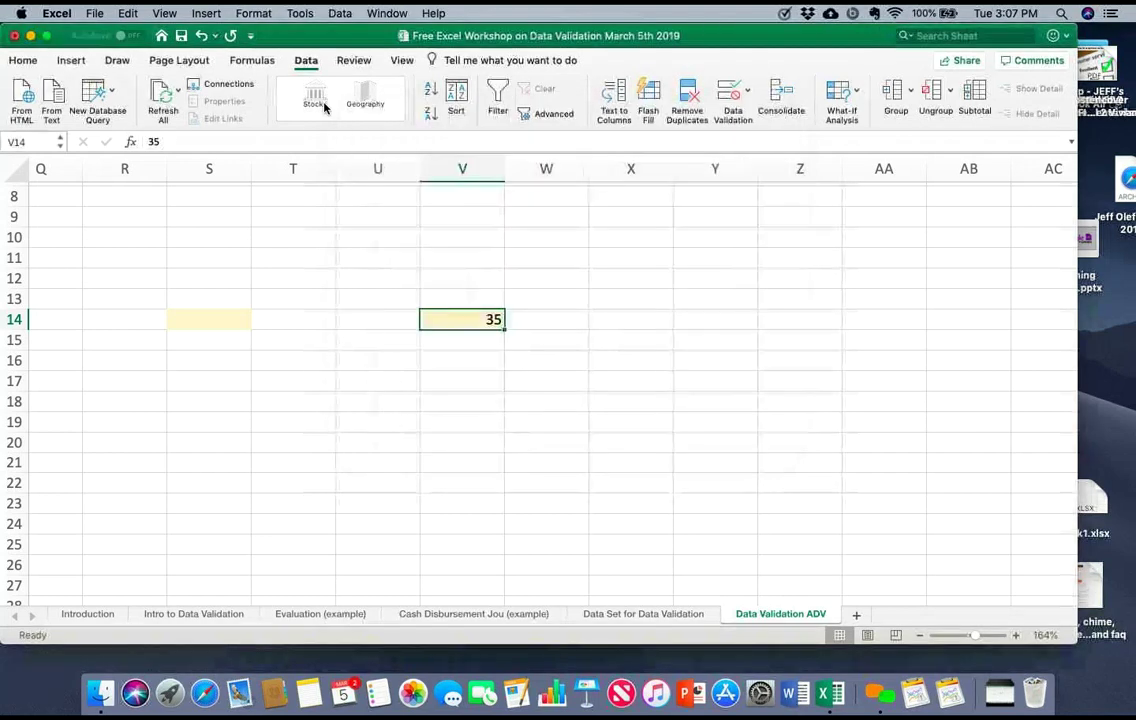
# Step: Test the revised warning by attempting 37 in cell V14, decline to proceed, and restore 35
pyautogui.write('3')
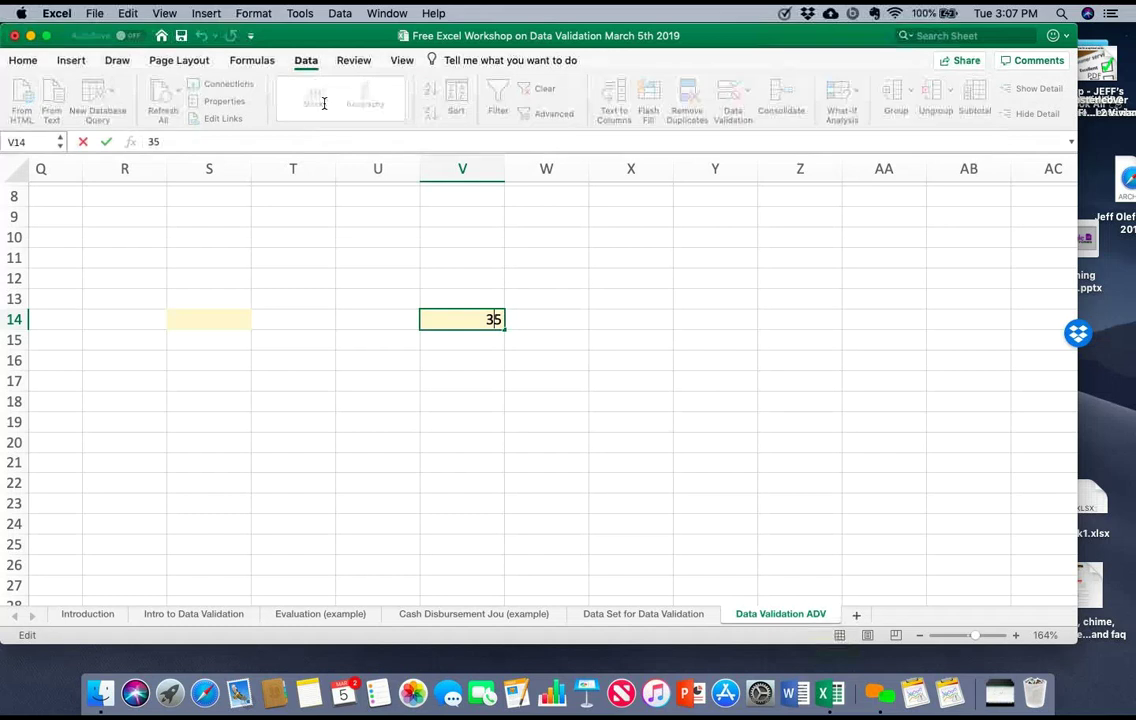
pyautogui.write('7')
pyautogui.press('Return')
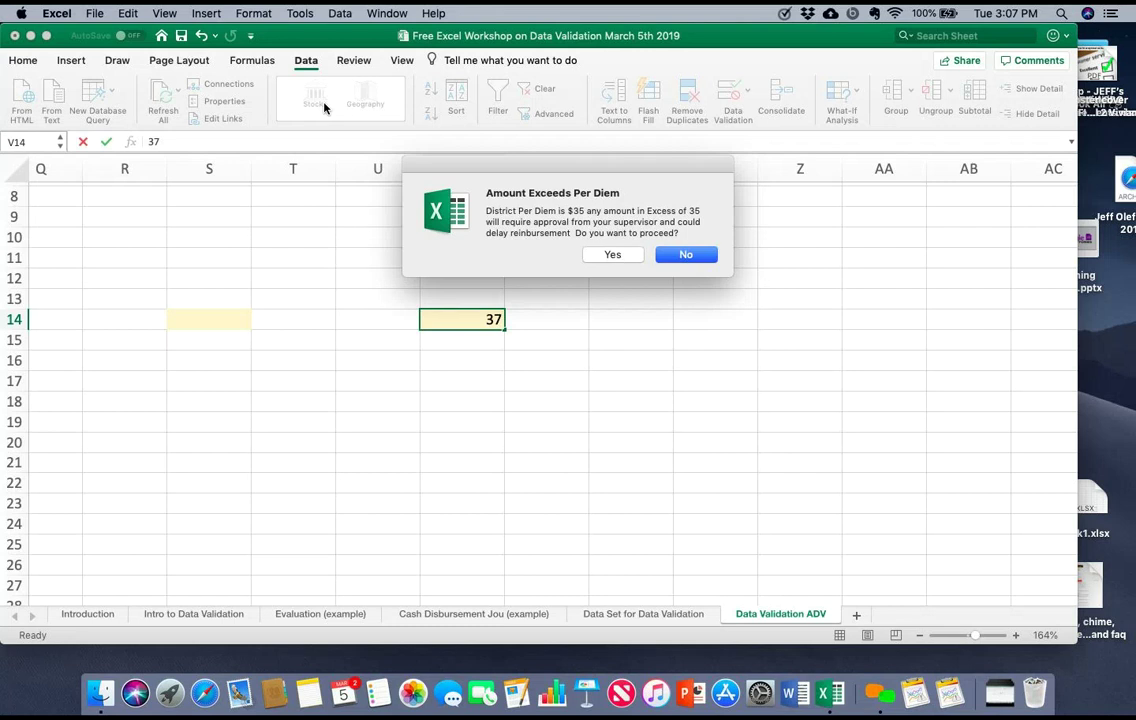
pyautogui.press('Return')
pyautogui.press('BackSpace')
pyautogui.write('35')
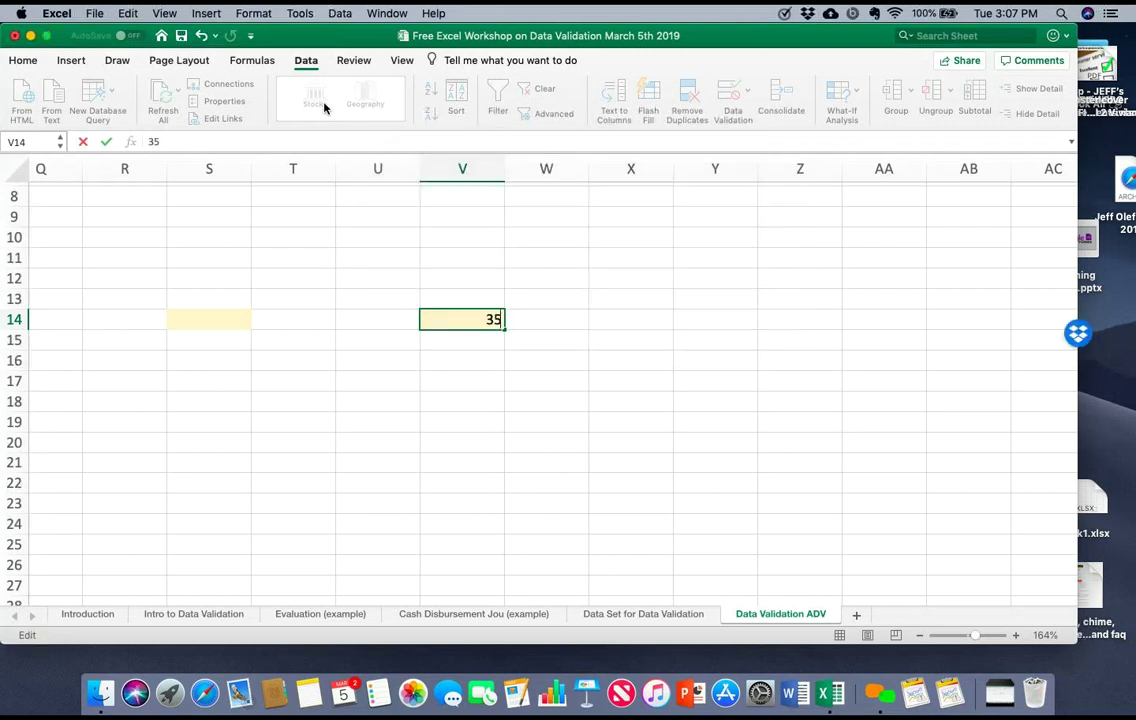
pyautogui.press('Return')
# Step: Replace the value in cell V14 with 37 and accept the warning to keep the entry
pyautogui.press('Up')
pyautogui.press('Delete')
pyautogui.write('37')
pyautogui.press('Return')
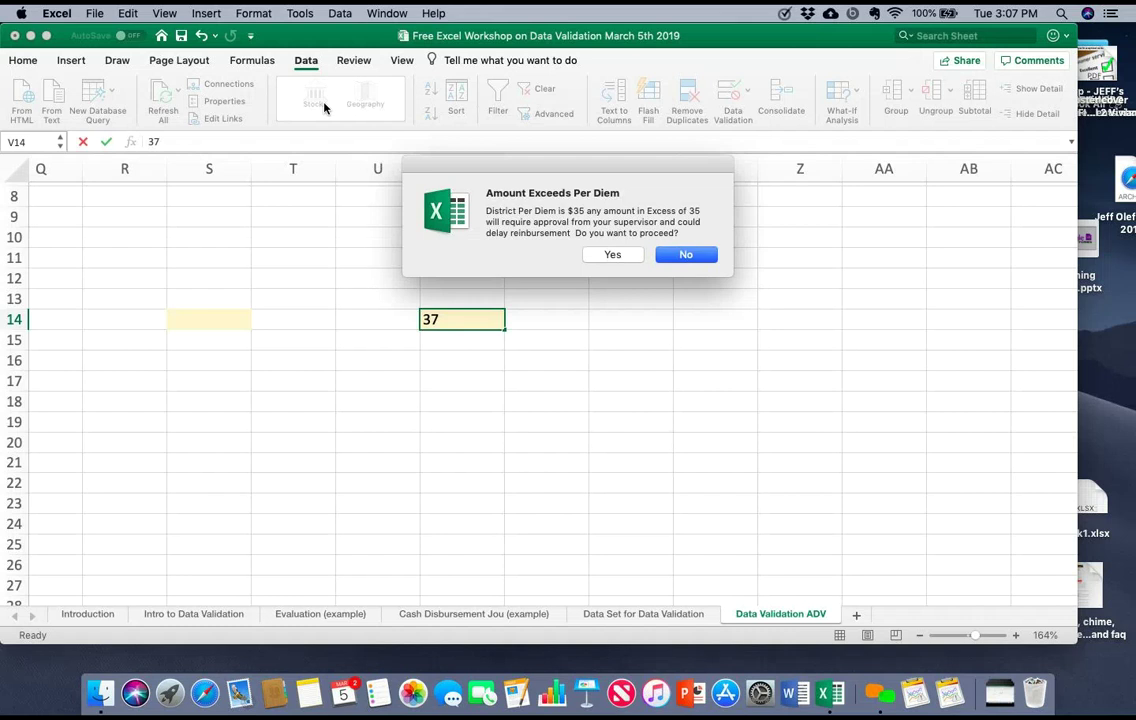
pyautogui.press('Return')
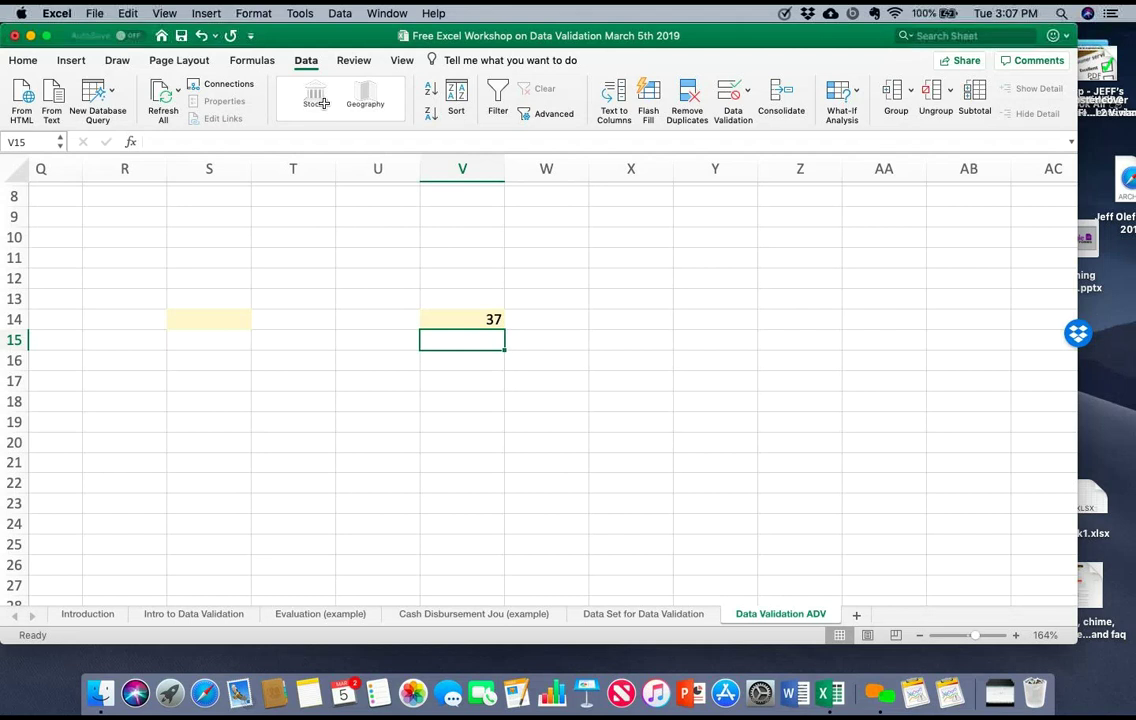
# Step: Change the style of cell V14's error alert to Information
pyautogui.press('Up')
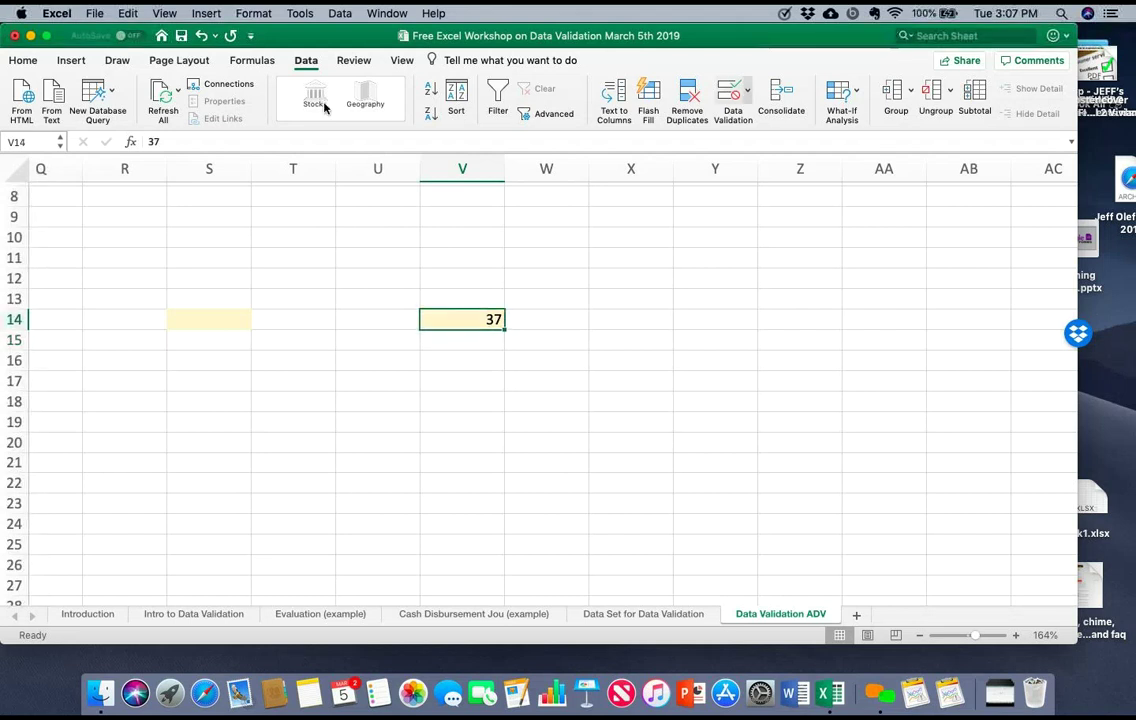
pyautogui.press('Down')
pyautogui.press('Return')
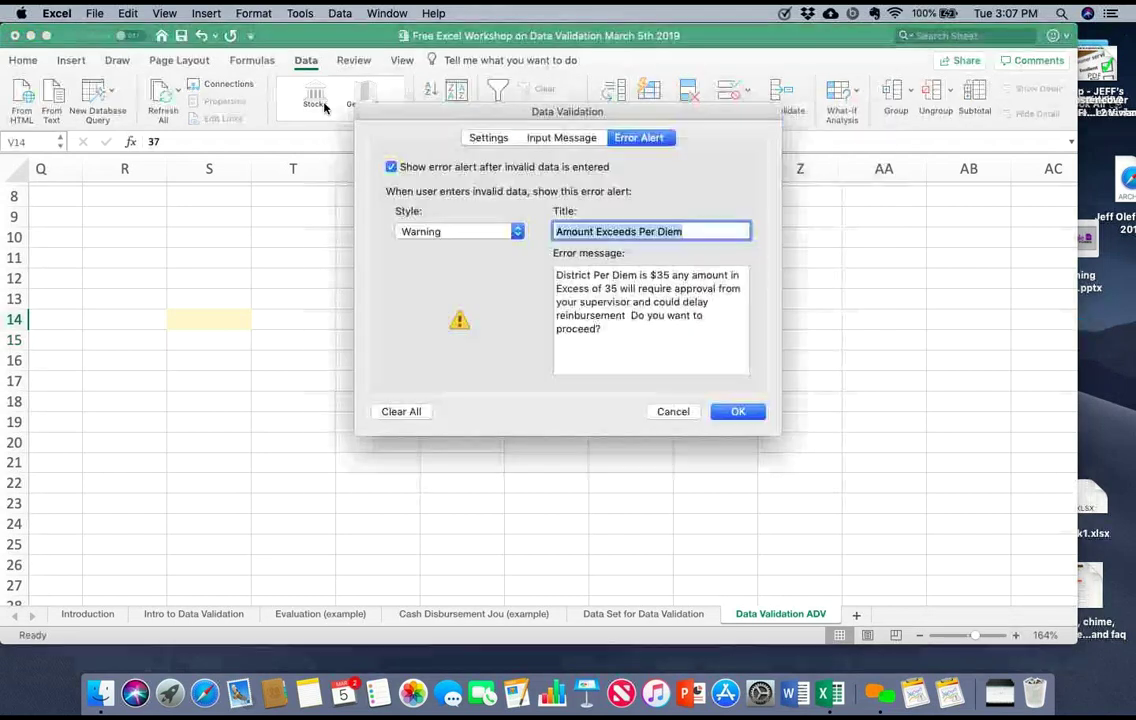
pyautogui.hotkey('shift', 'Tab')
pyautogui.press('space')
pyautogui.press('Down')
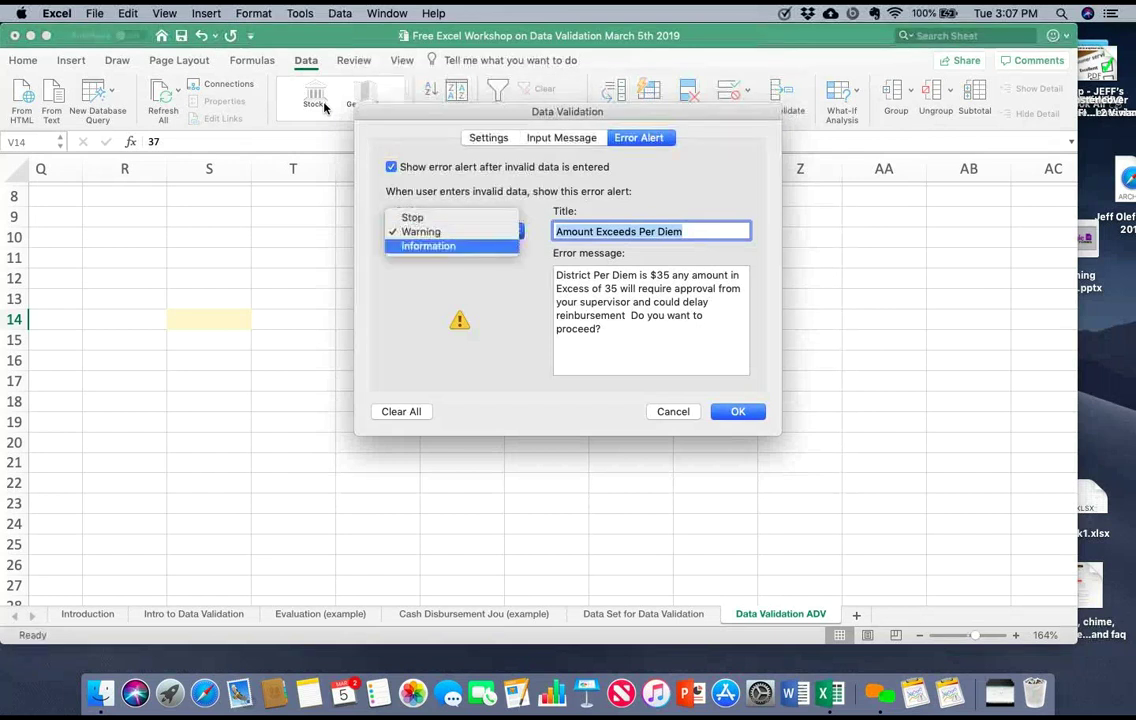
pyautogui.press('Return')
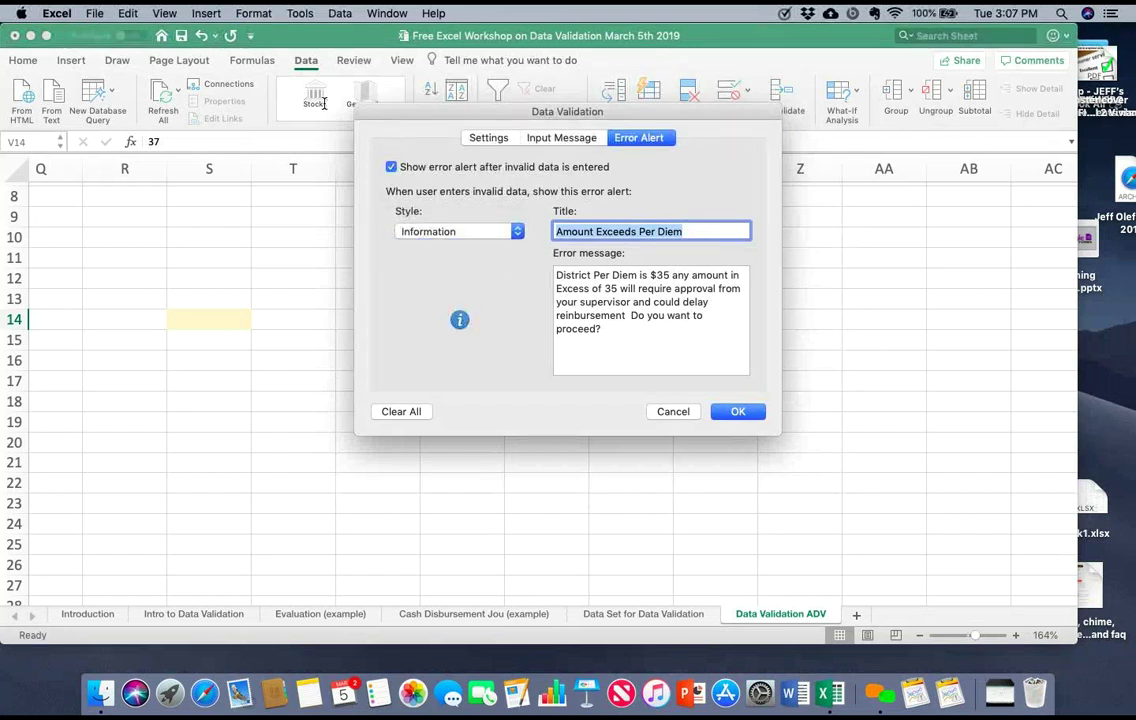
# Step: Remove "Do you want to proceed?" from the error message, end it with a period after "reinbursement", and apply the validation
pyautogui.press('Tab')
pyautogui.press('Right')
pyautogui.press('BackSpace')
pyautogui.press('BackSpace')
pyautogui.press('BackSpace')
pyautogui.press('BackSpace')
pyautogui.press('BackSpace')
pyautogui.press('BackSpace')
pyautogui.press('BackSpace')
pyautogui.press('BackSpace')
pyautogui.press('BackSpace')
pyautogui.press('BackSpace')
pyautogui.press('BackSpace')
pyautogui.press('BackSpace')
pyautogui.press('BackSpace')
pyautogui.press('BackSpace')
pyautogui.press('BackSpace')
pyautogui.press('BackSpace')
pyautogui.press('BackSpace')
pyautogui.press('BackSpace')
pyautogui.press('BackSpace')
pyautogui.press('BackSpace')
pyautogui.press('BackSpace')
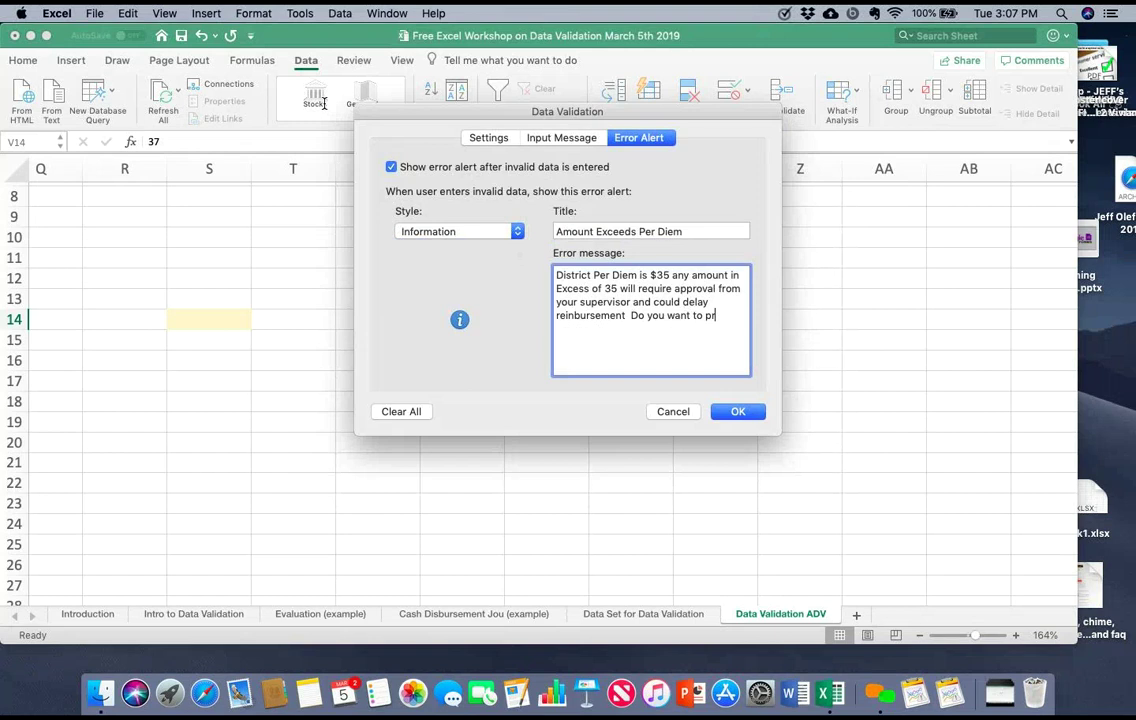
pyautogui.press('BackSpace')
pyautogui.write('.')
pyautogui.press('Return')
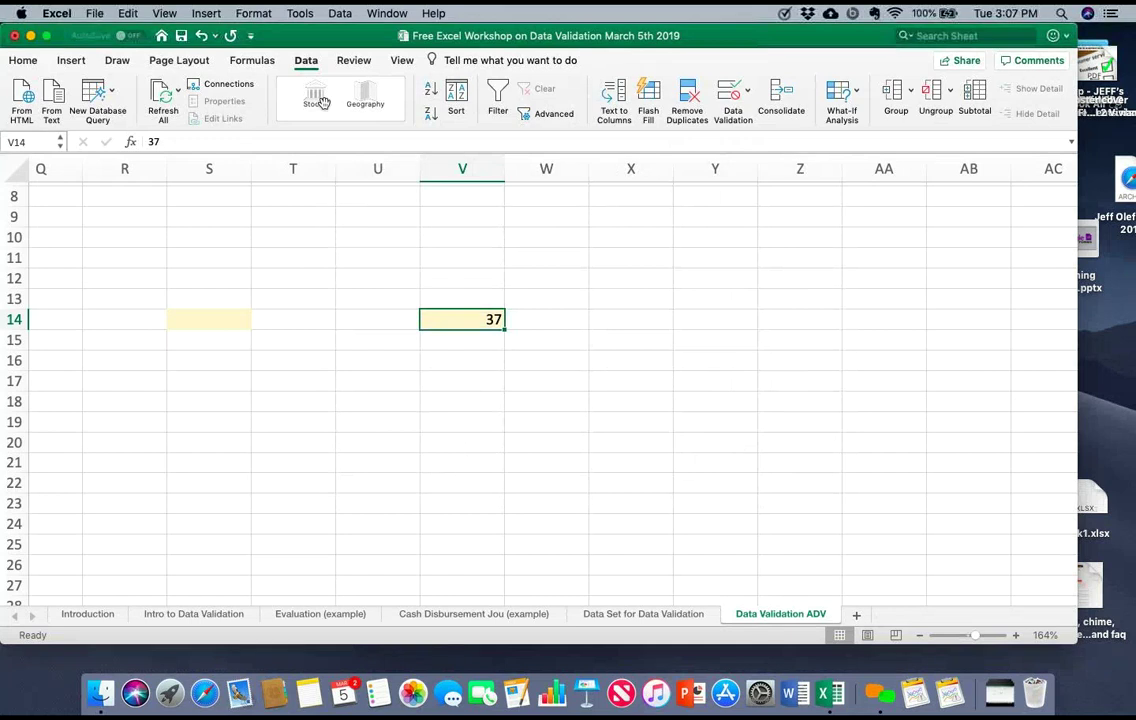
# Step: Enter 35 in cell V14, then clear it and enter 38 to test the Information alert
pyautogui.write('7')
pyautogui.press('BackSpace')
pyautogui.write('35')
pyautogui.press('Return')
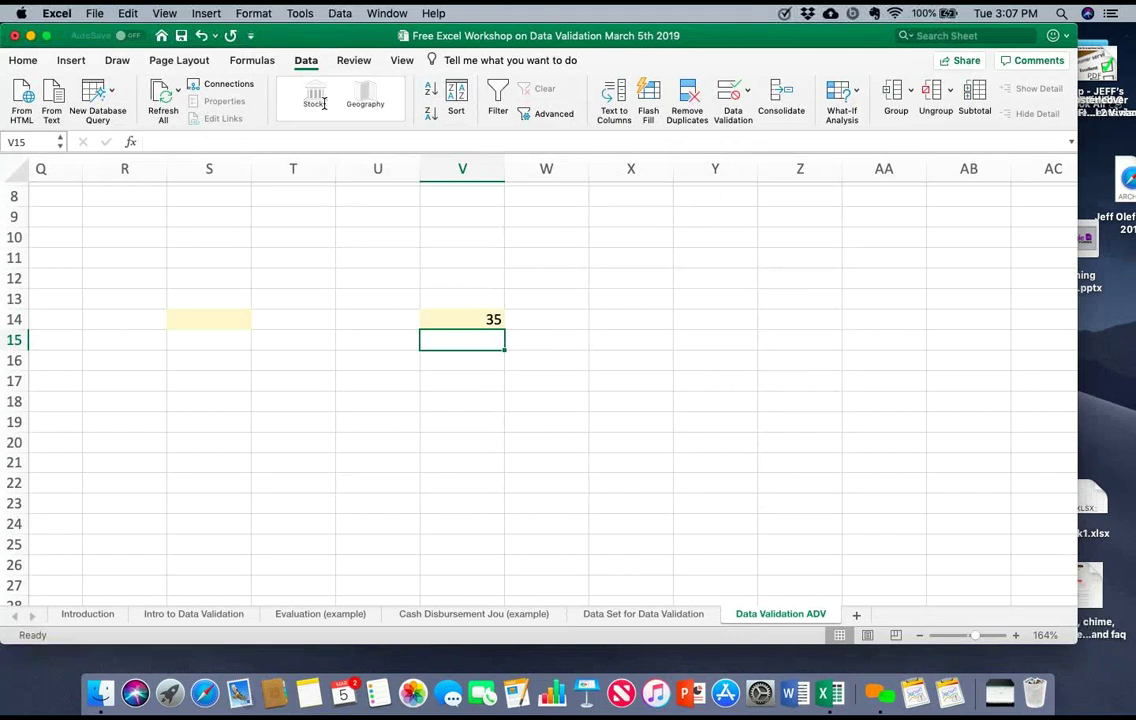
pyautogui.click(462, 319)
pyautogui.press('BackSpace')
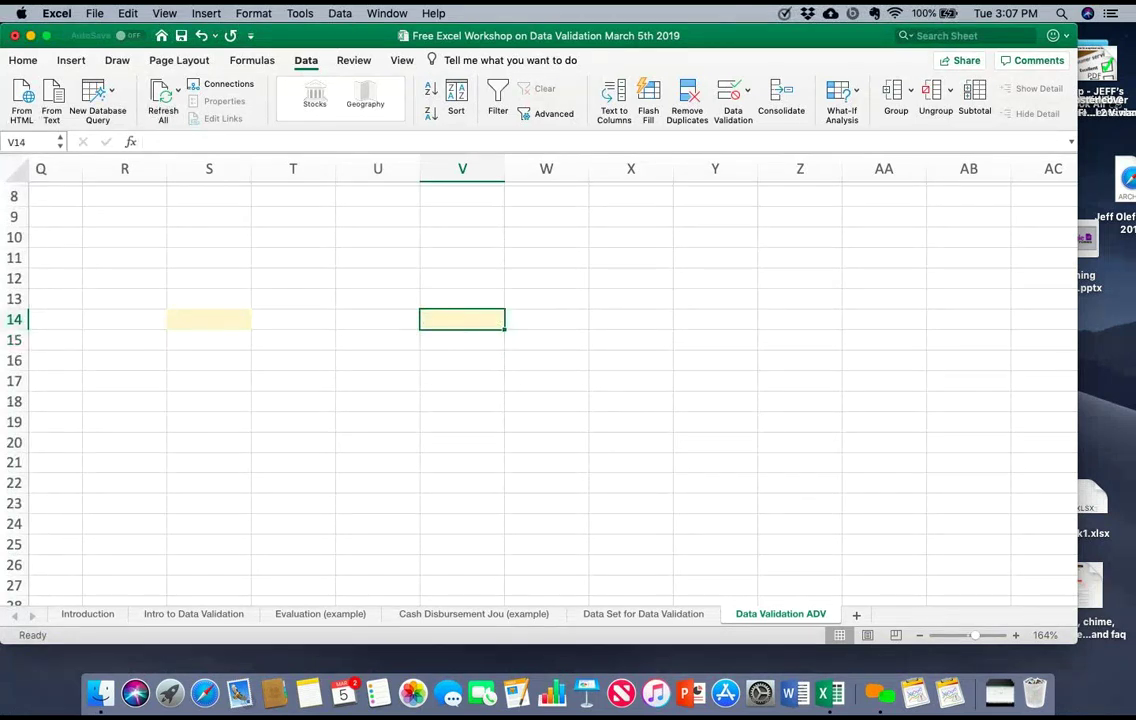
pyautogui.write('38')
pyautogui.press('Return')
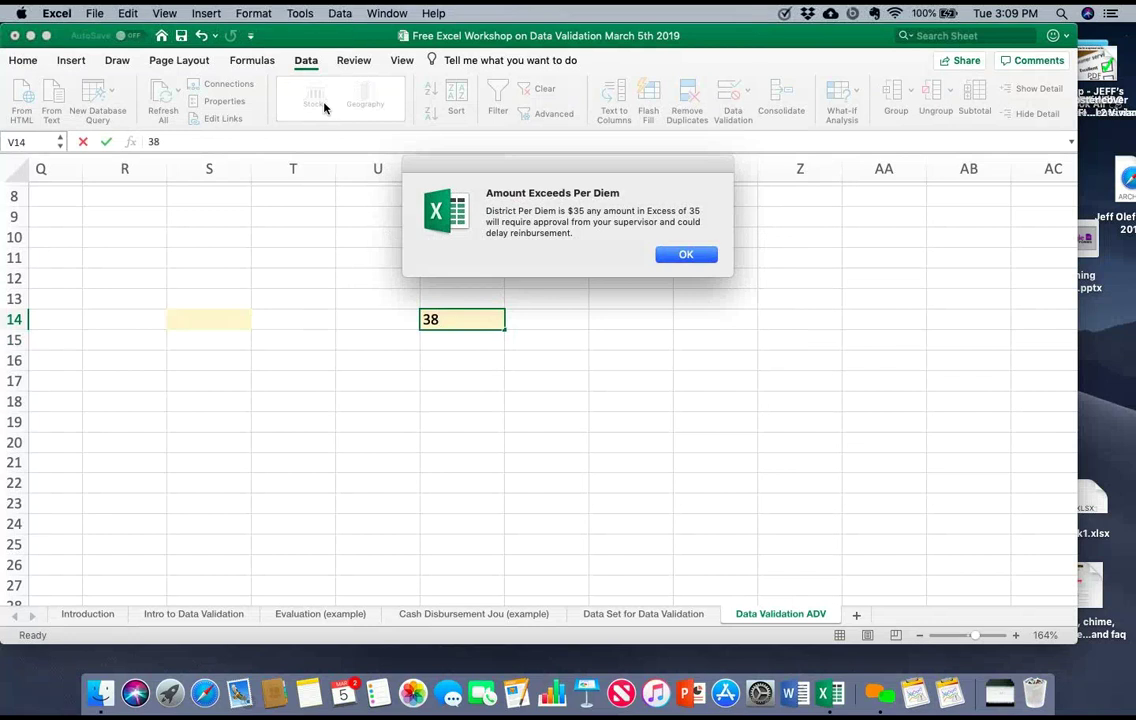
# Step: Acknowledge the Information alert to keep 38 in cell V14 and reselect that cell
pyautogui.press('Return')
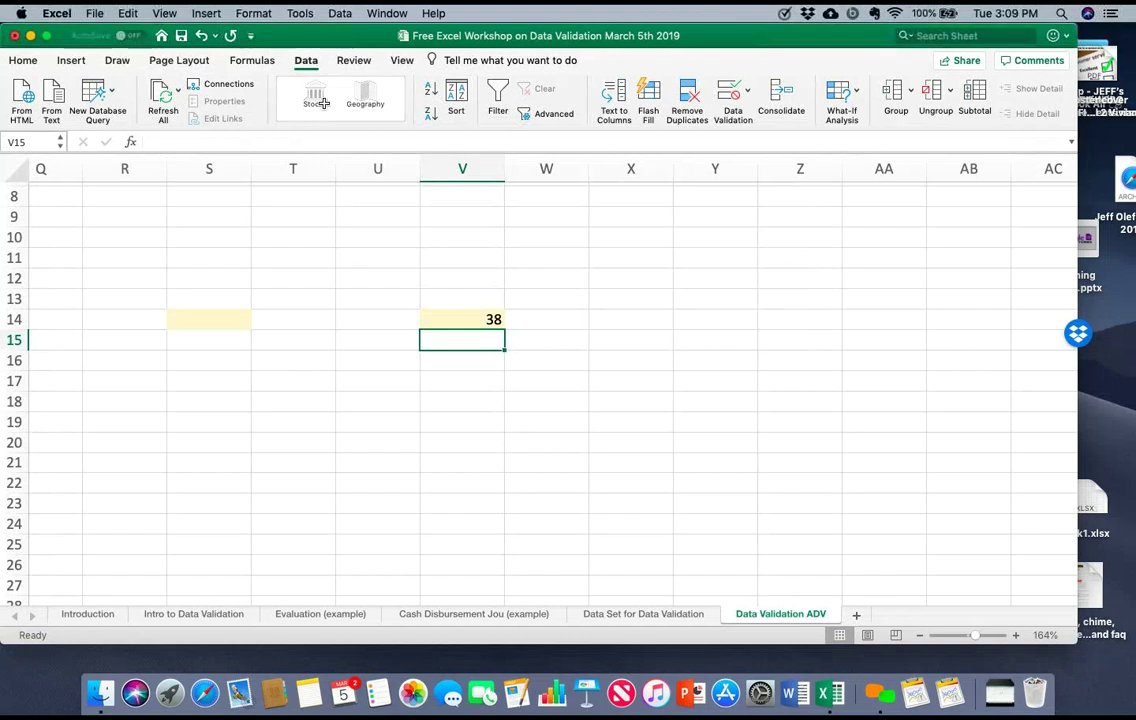
pyautogui.press('Up')
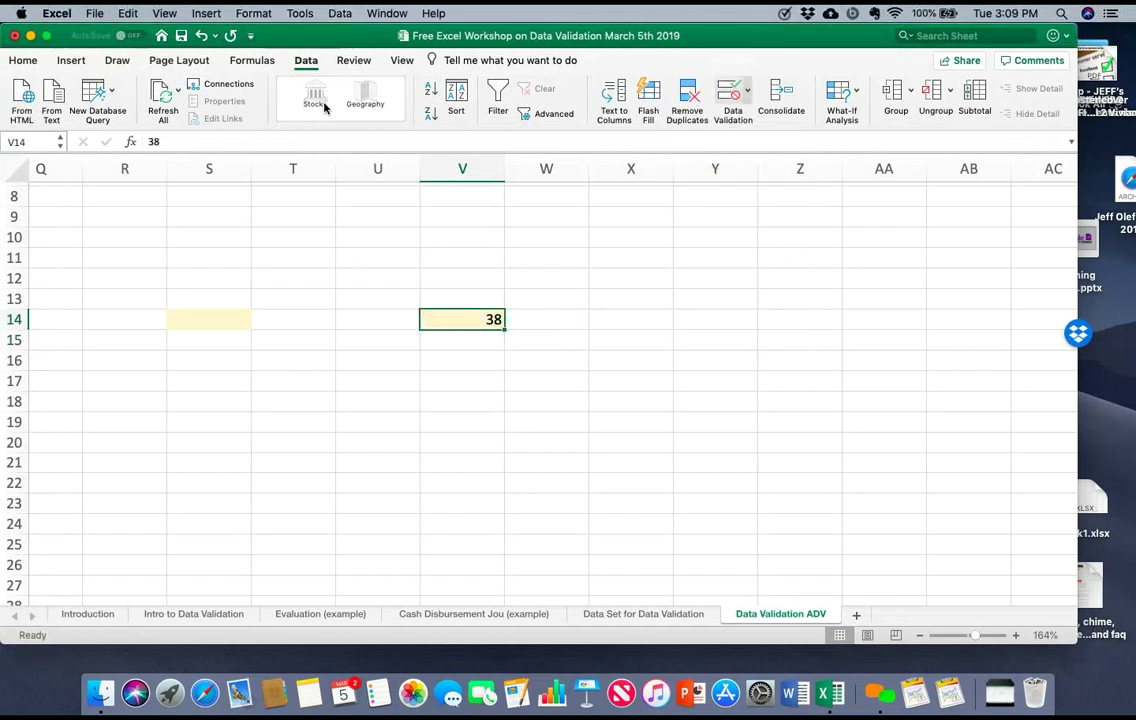
# Step: Compare the Stop, Warning and Information styles in V14's error alert settings and close them without saving
pyautogui.click(747, 90)
pyautogui.click(791, 116)
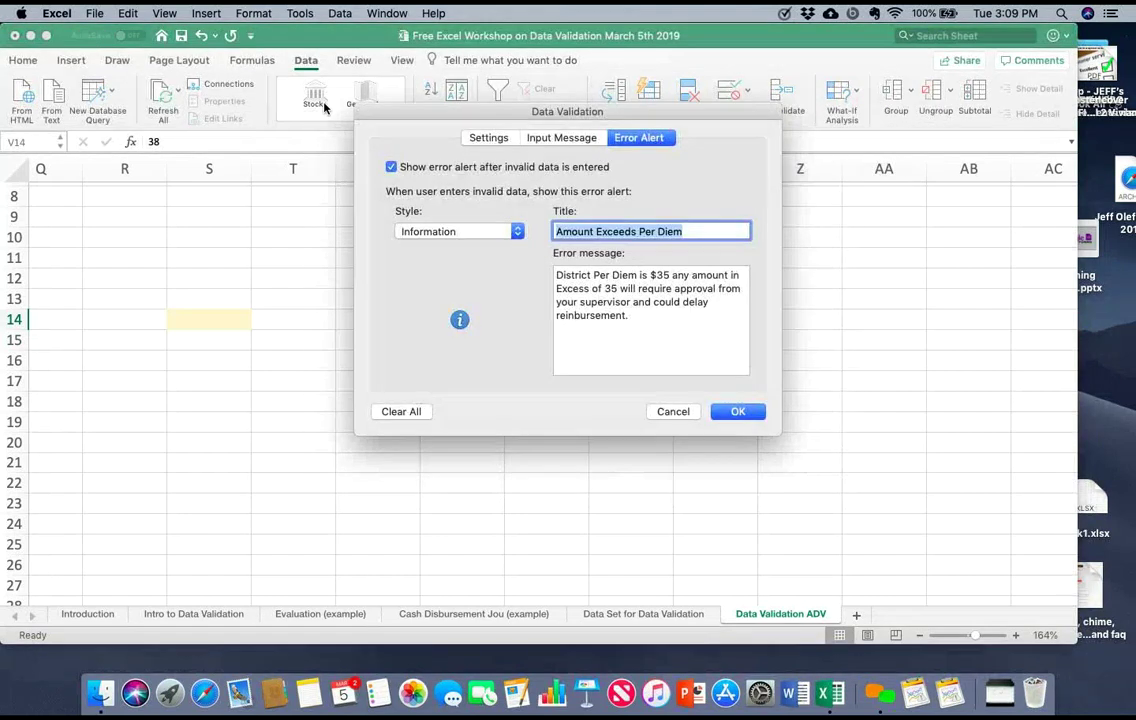
pyautogui.click(459, 231)
pyautogui.click(418, 198)
pyautogui.click(459, 231)
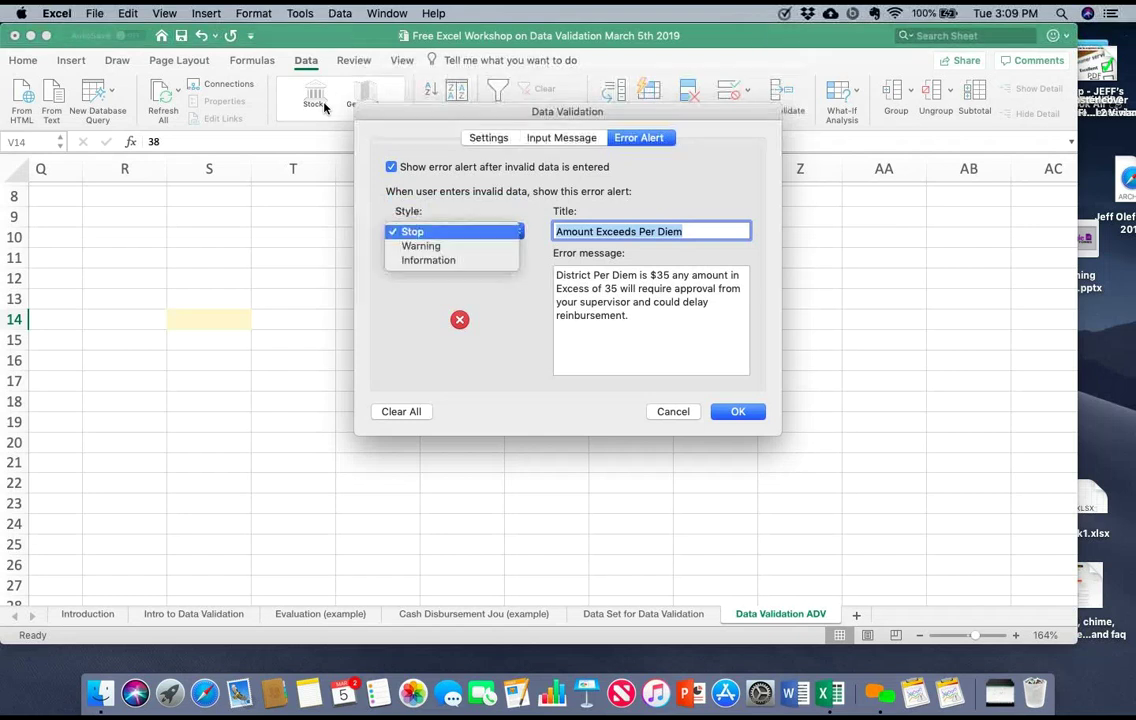
pyautogui.click(418, 244)
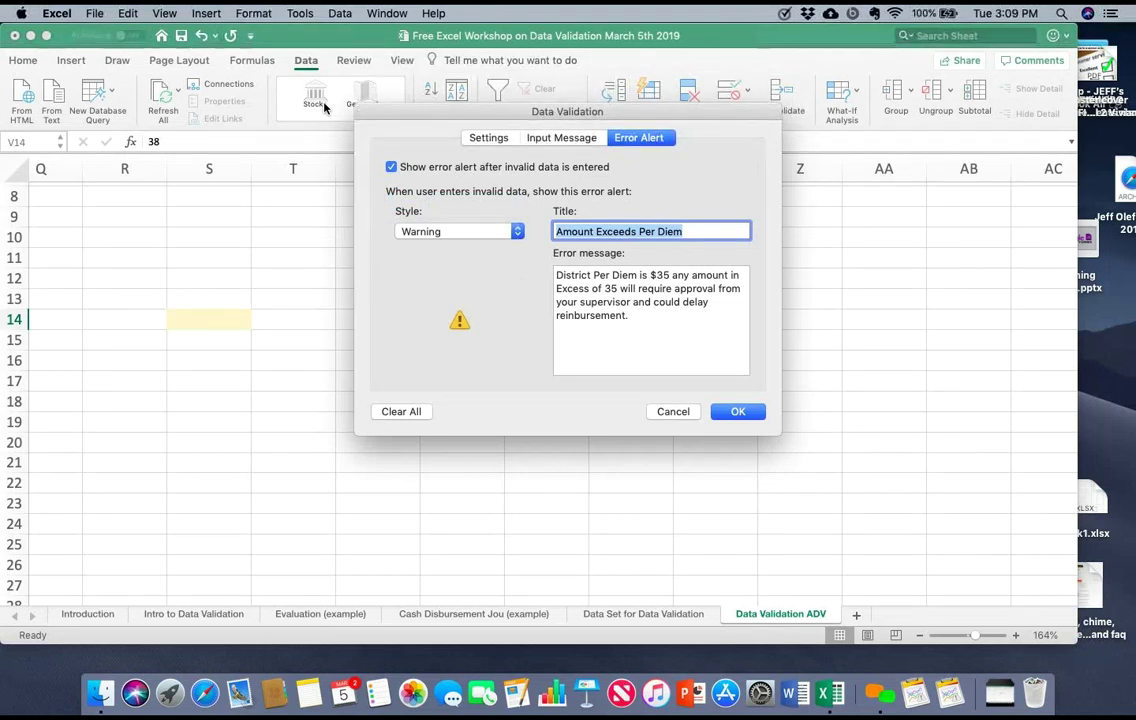
pyautogui.click(459, 231)
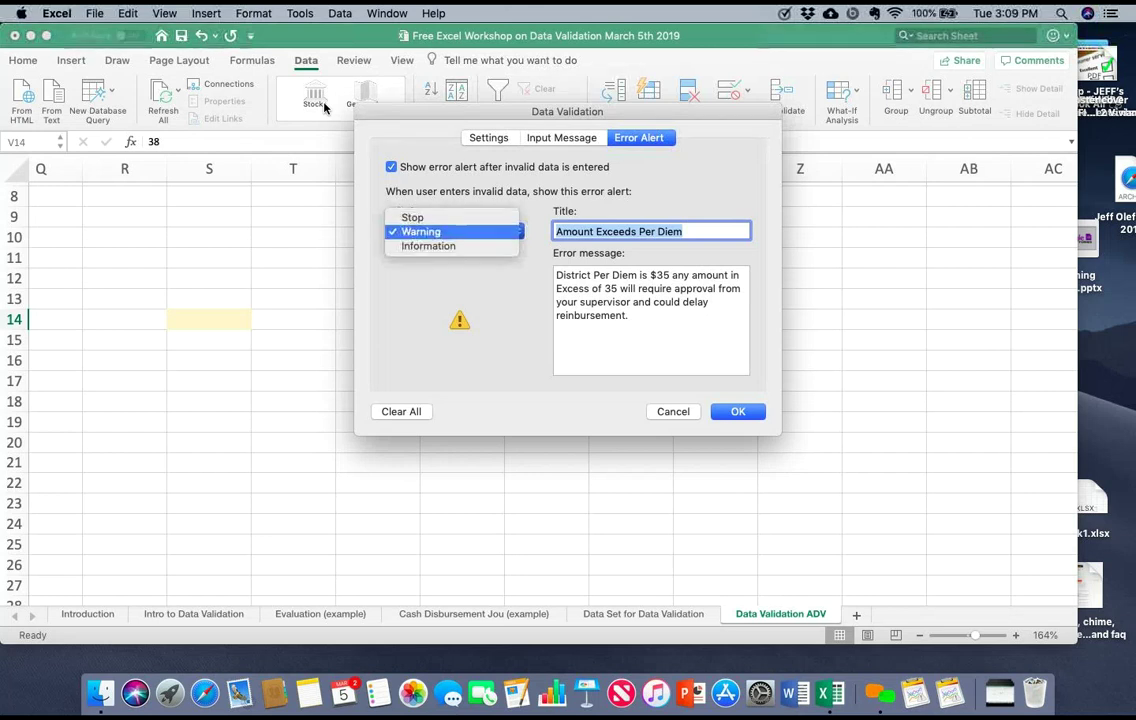
pyautogui.click(428, 245)
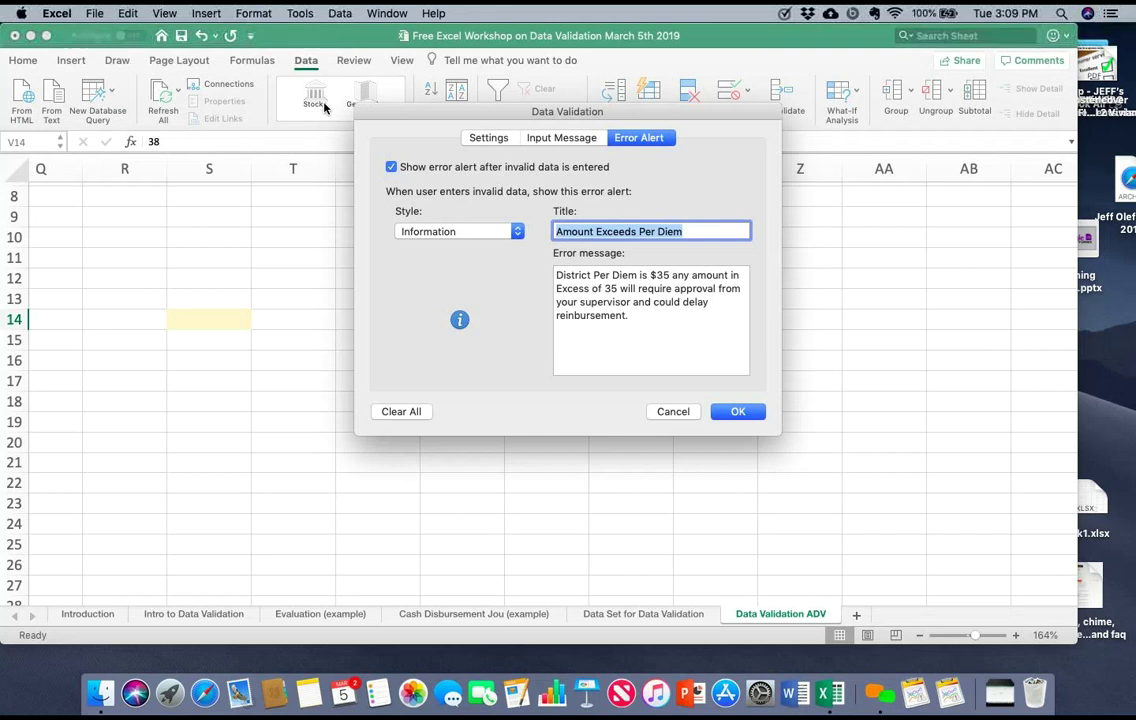
pyautogui.press('Escape')
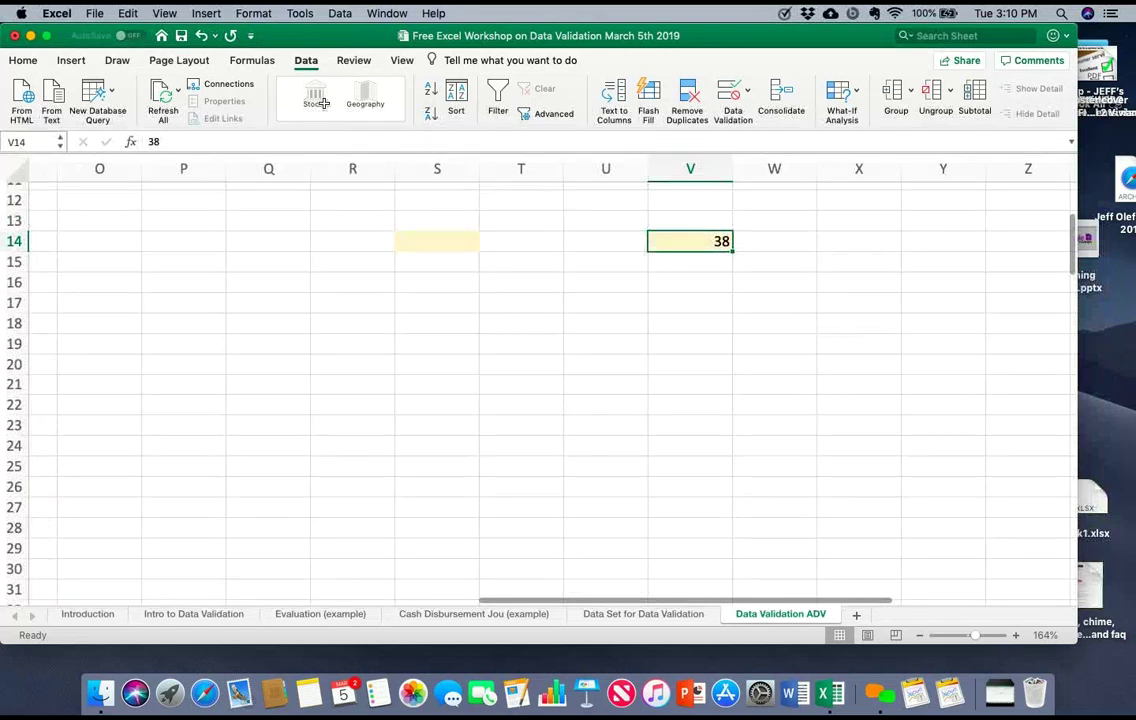
# Step: Start a data validation rule for cell T19 that allows only Date values
pyautogui.click(521, 344)
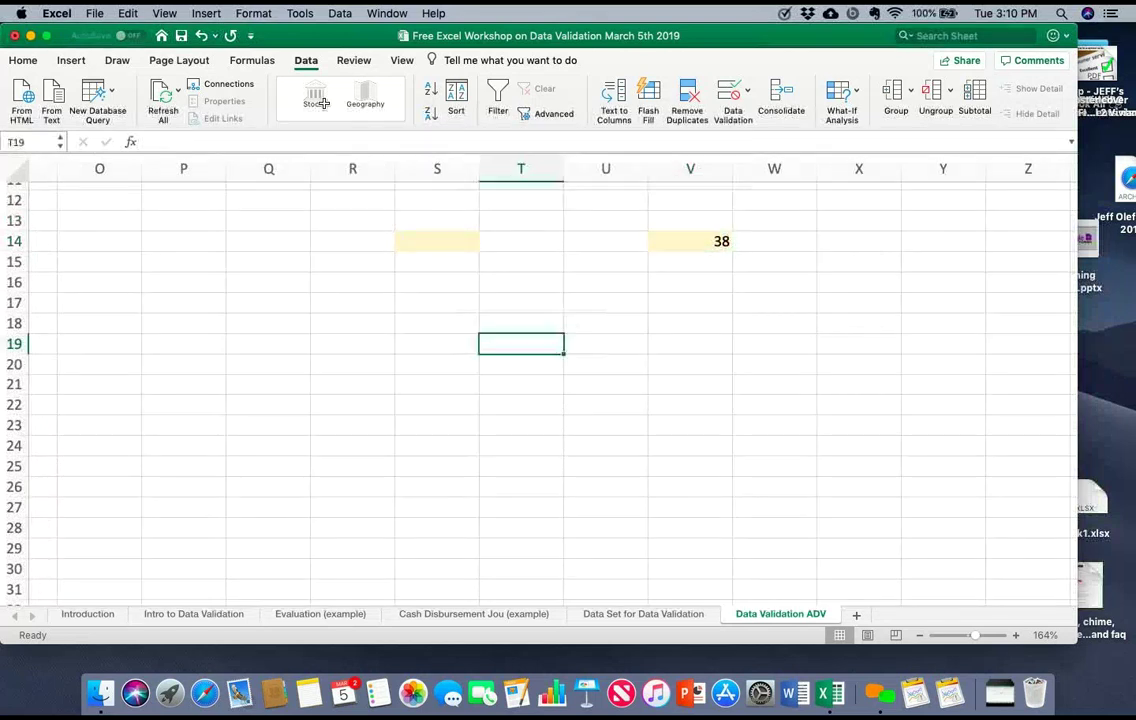
pyautogui.click(747, 91)
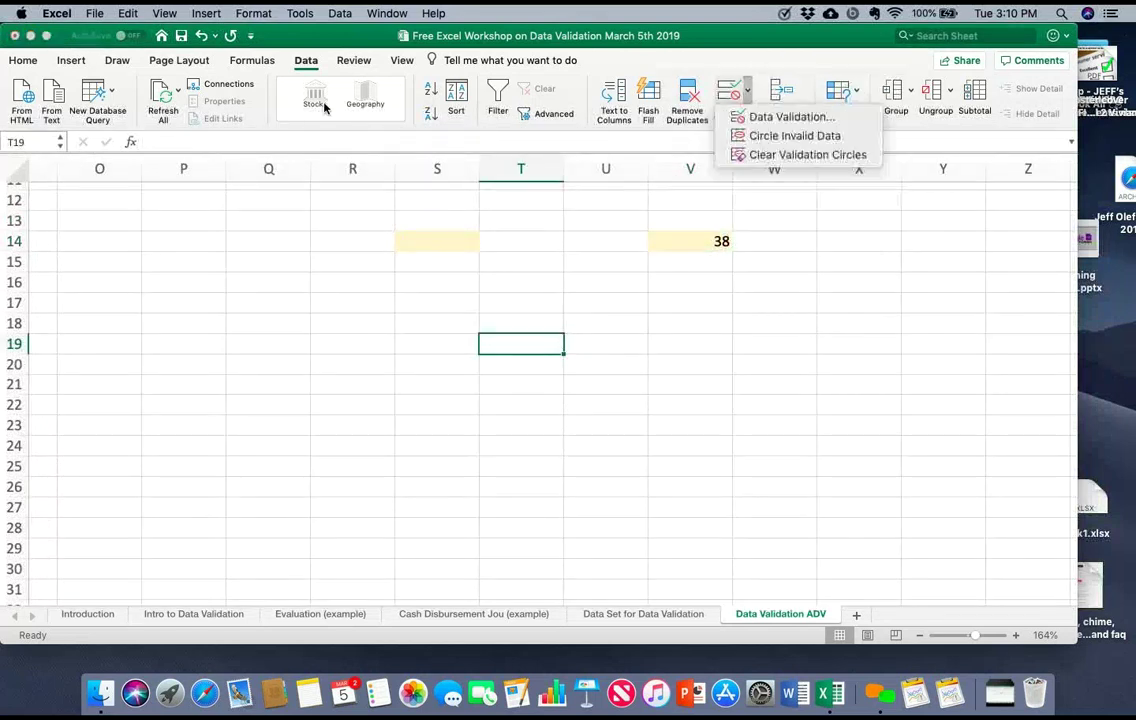
pyautogui.click(791, 117)
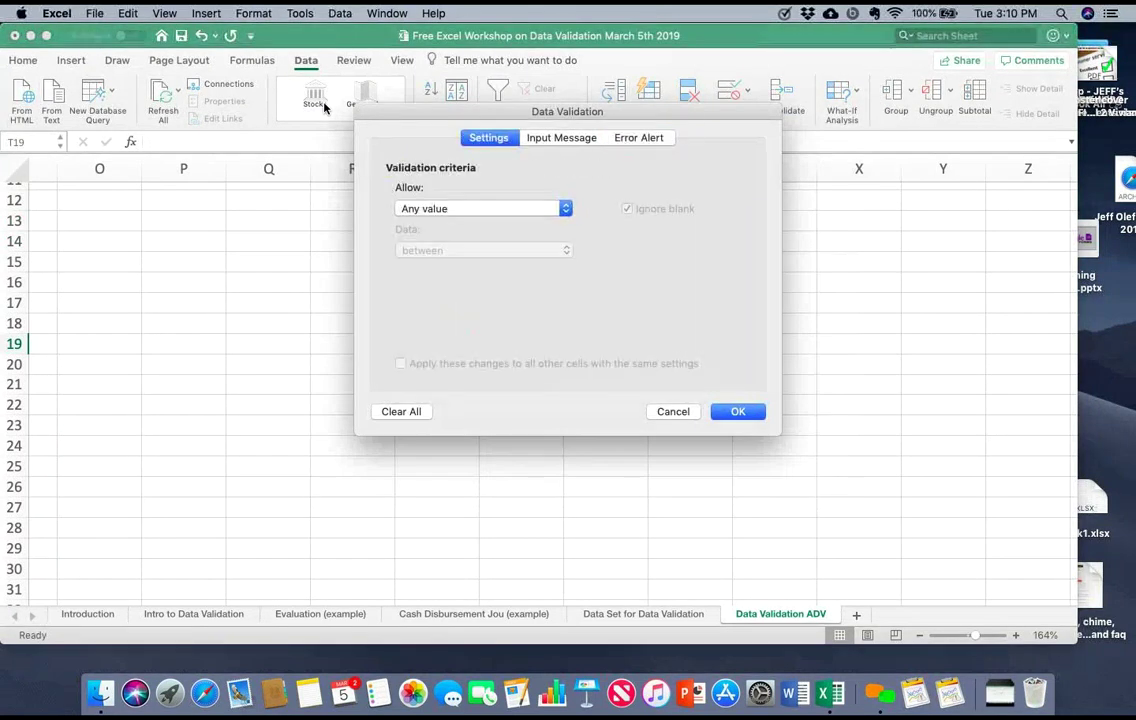
pyautogui.press('space')
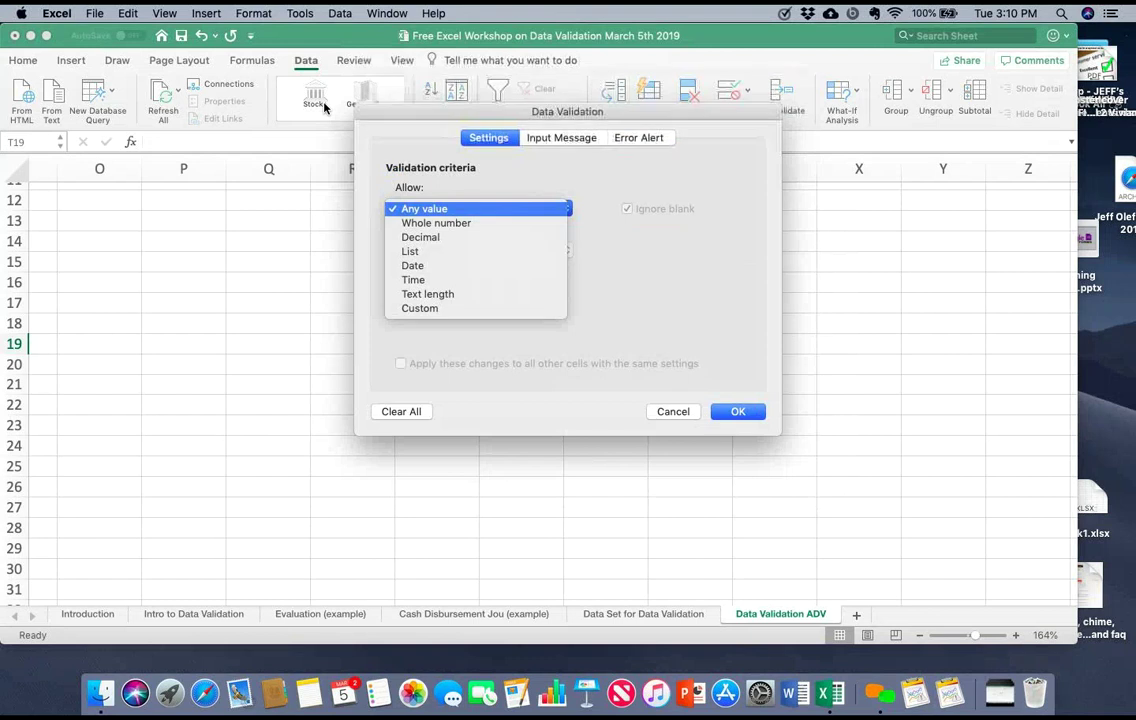
pyautogui.press('Down')
pyautogui.press('Down')
pyautogui.press('Down')
pyautogui.press('Down')
pyautogui.press('Return')
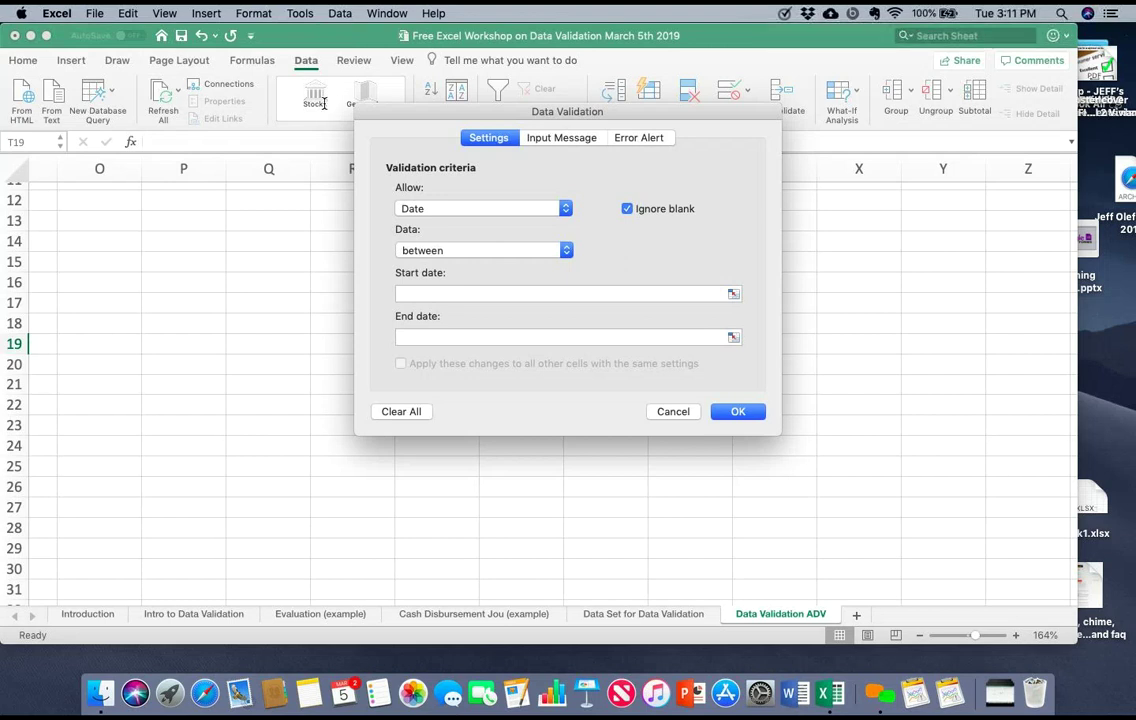
# Step: Limit T19's dates to between 7/1/18 and 6/30/19 and apply the validation
pyautogui.press('Tab')
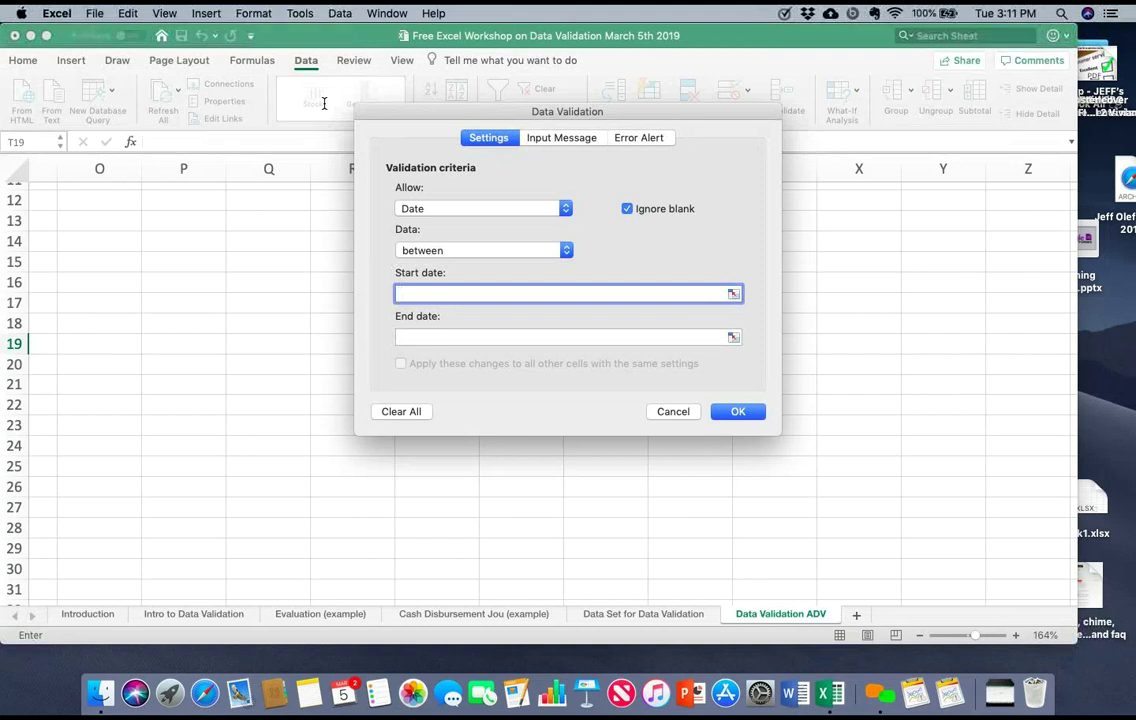
pyautogui.write('7/1')
pyautogui.write('18')
pyautogui.press('BackSpace')
pyautogui.press('BackSpace')
pyautogui.write('1')
pyautogui.press('BackSpace')
pyautogui.write('/18')
pyautogui.press('Tab')
pyautogui.write('6/')
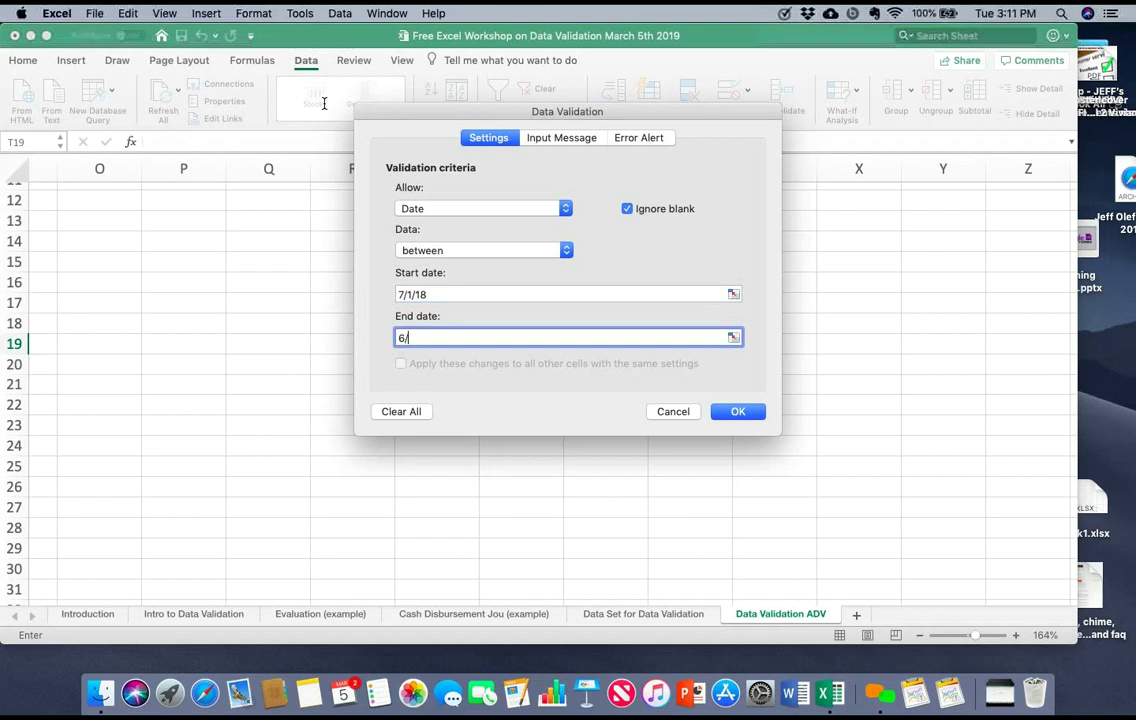
pyautogui.write('30/19')
pyautogui.press('Return')
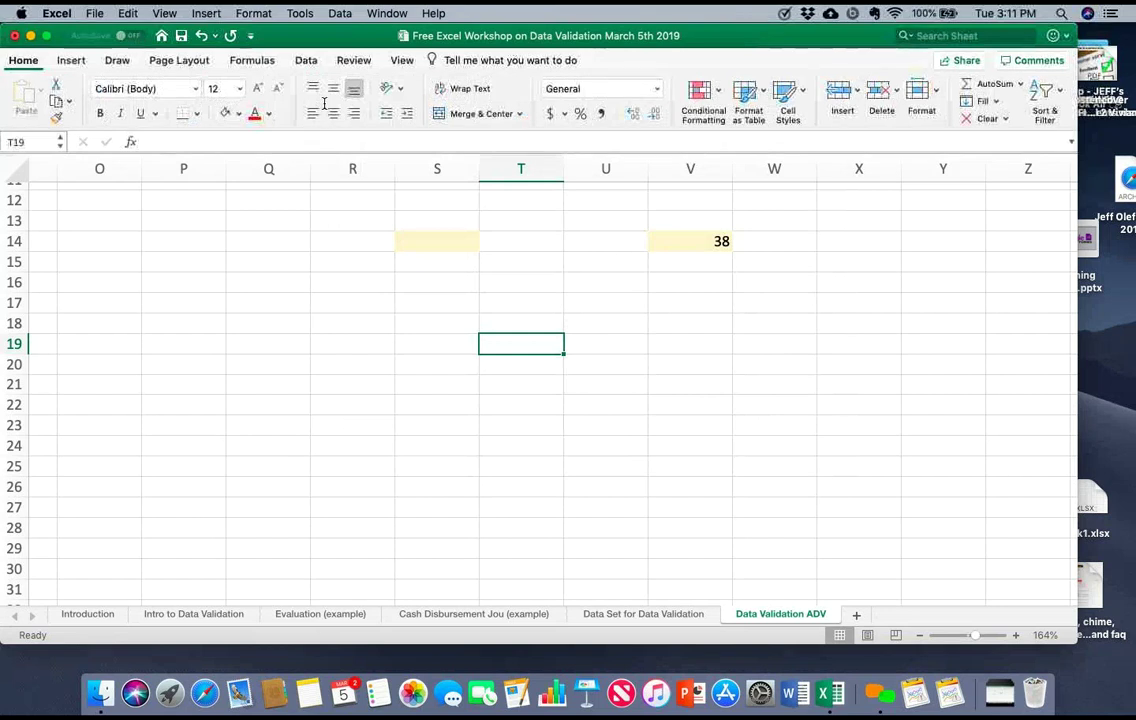
# Step: Fill cell T19 with light yellow and write the label PO in cell Q19
pyautogui.click(224, 112)
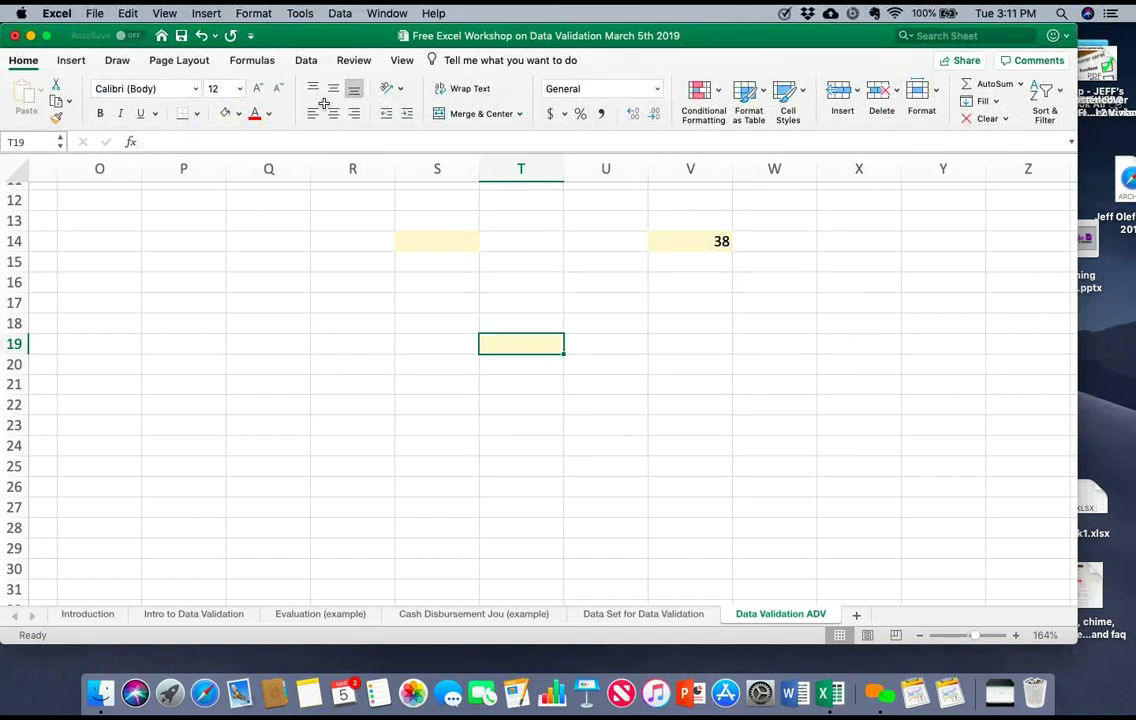
pyautogui.press('Left')
pyautogui.press('Left')
pyautogui.press('Left')
pyautogui.write('PO')
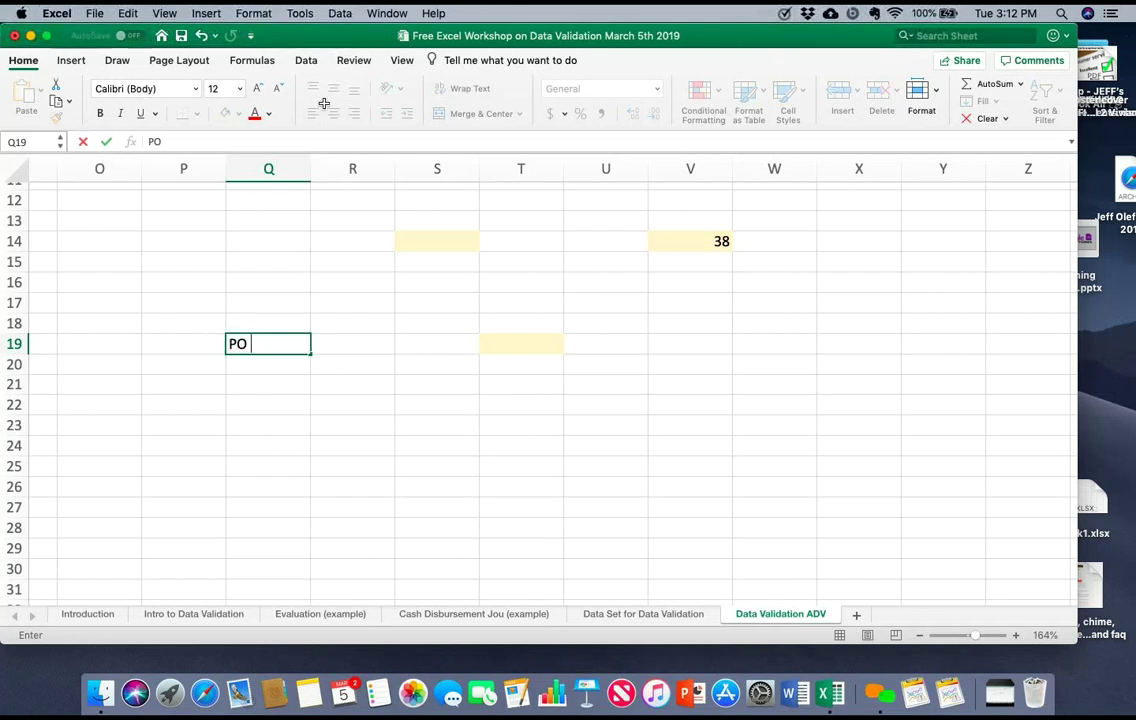
# Step: Enter 5/11/19 in cell T19 to test the date rule, and clear the cell again
pyautogui.press('Tab')
pyautogui.press('Tab')
pyautogui.press('Tab')
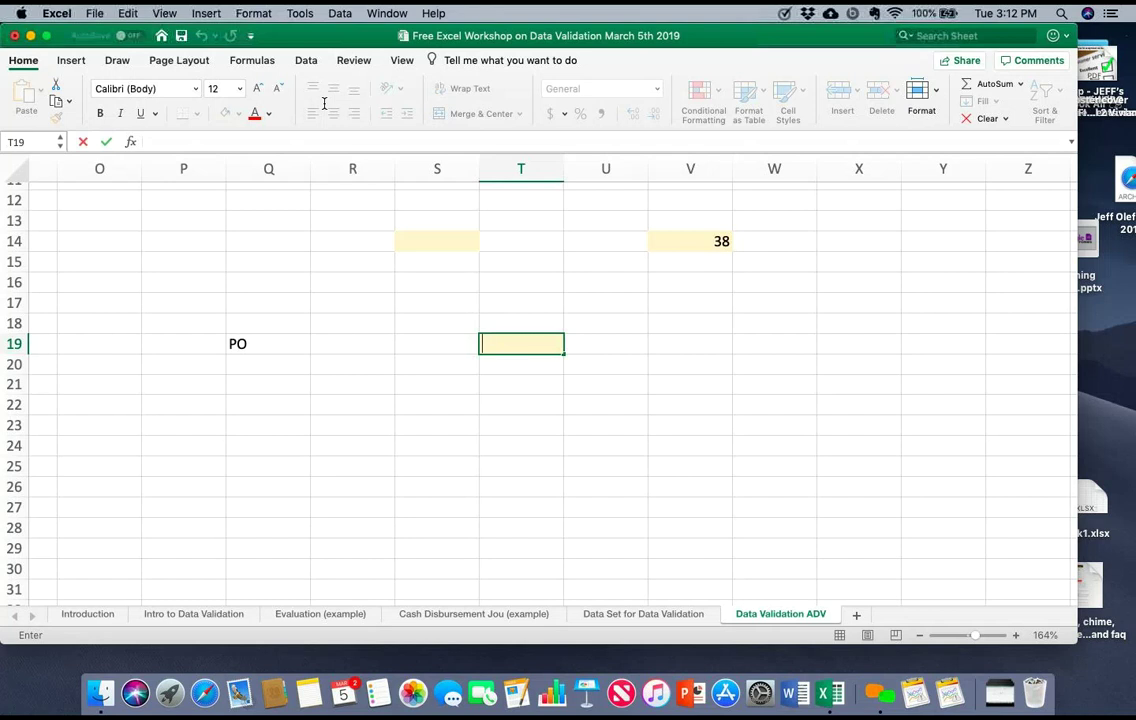
pyautogui.write('5/11/19')
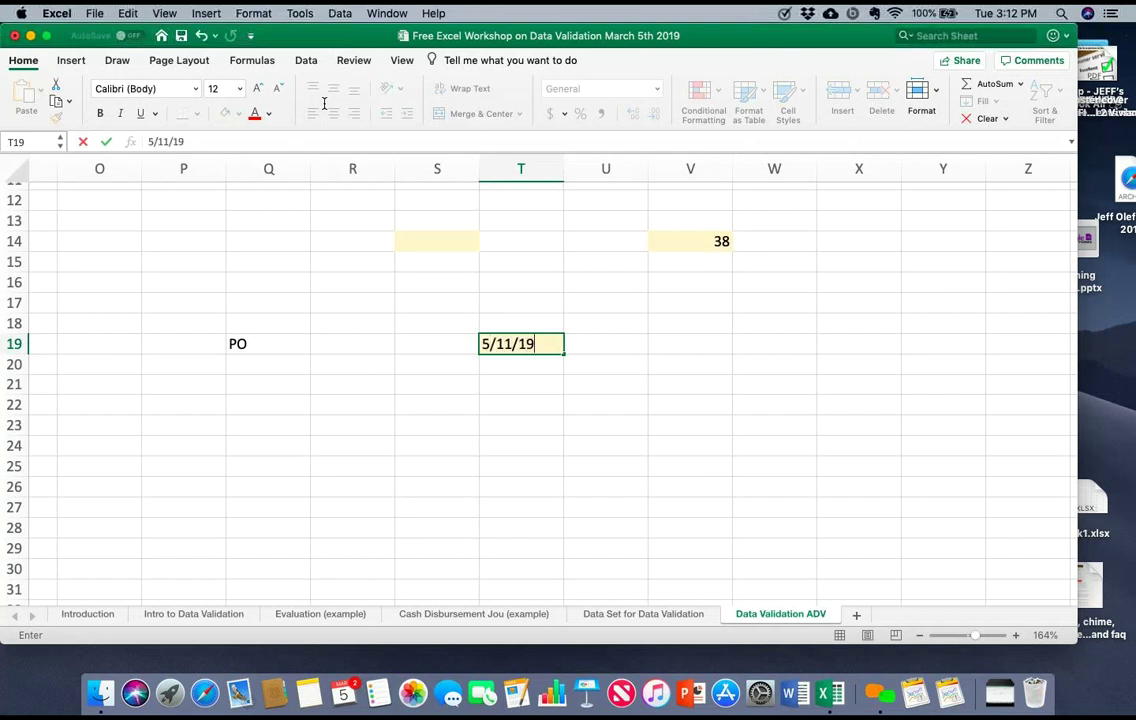
pyautogui.press('Return')
pyautogui.press('Up')
pyautogui.press('Delete')
# Step: Try entering 7/8/19 in cell T19 to test the date limit, and cancel the entry
pyautogui.write('7/')
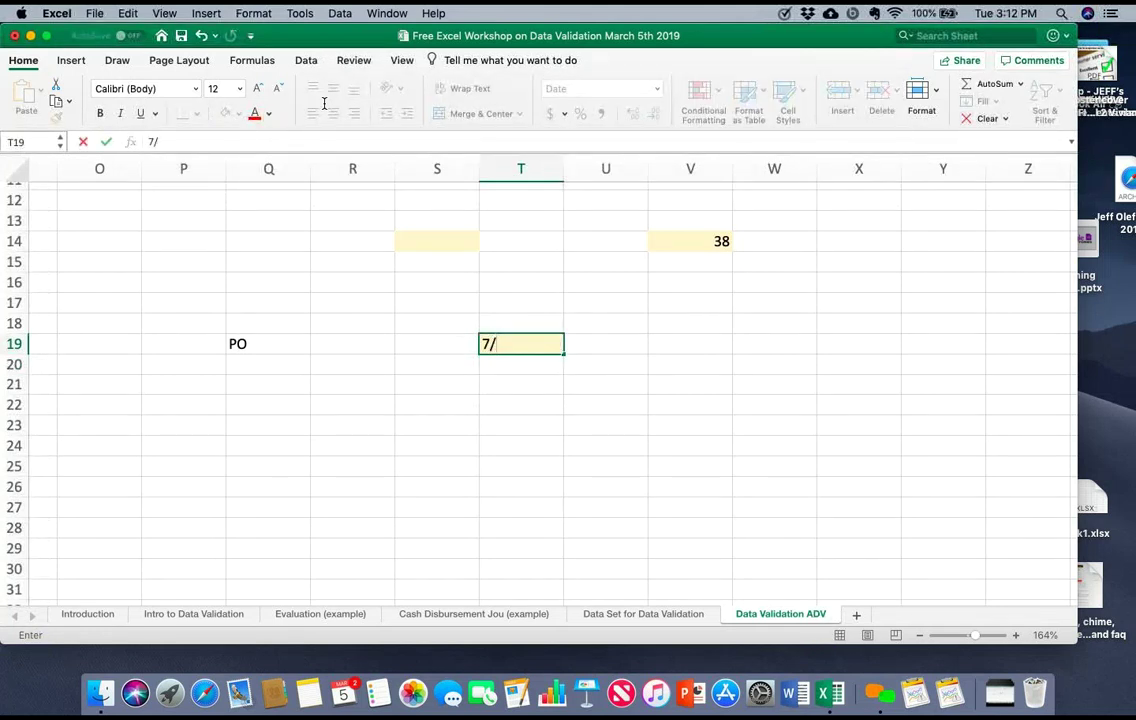
pyautogui.write('8/19')
pyautogui.press('Return')
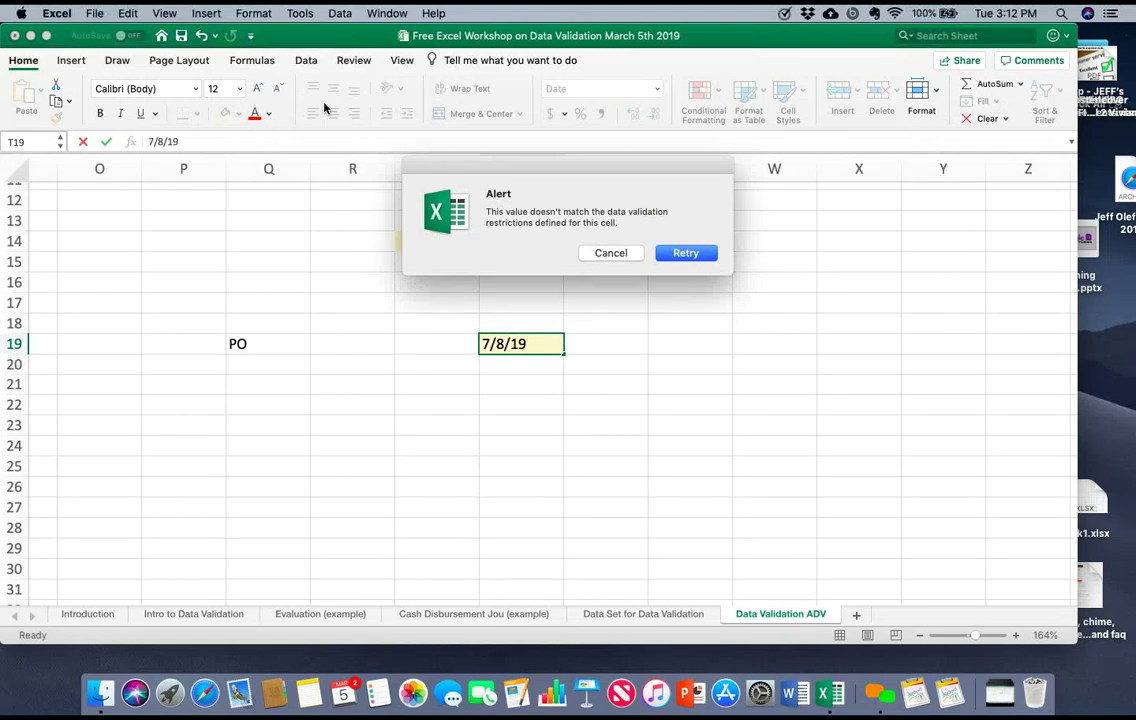
pyautogui.press('Escape')
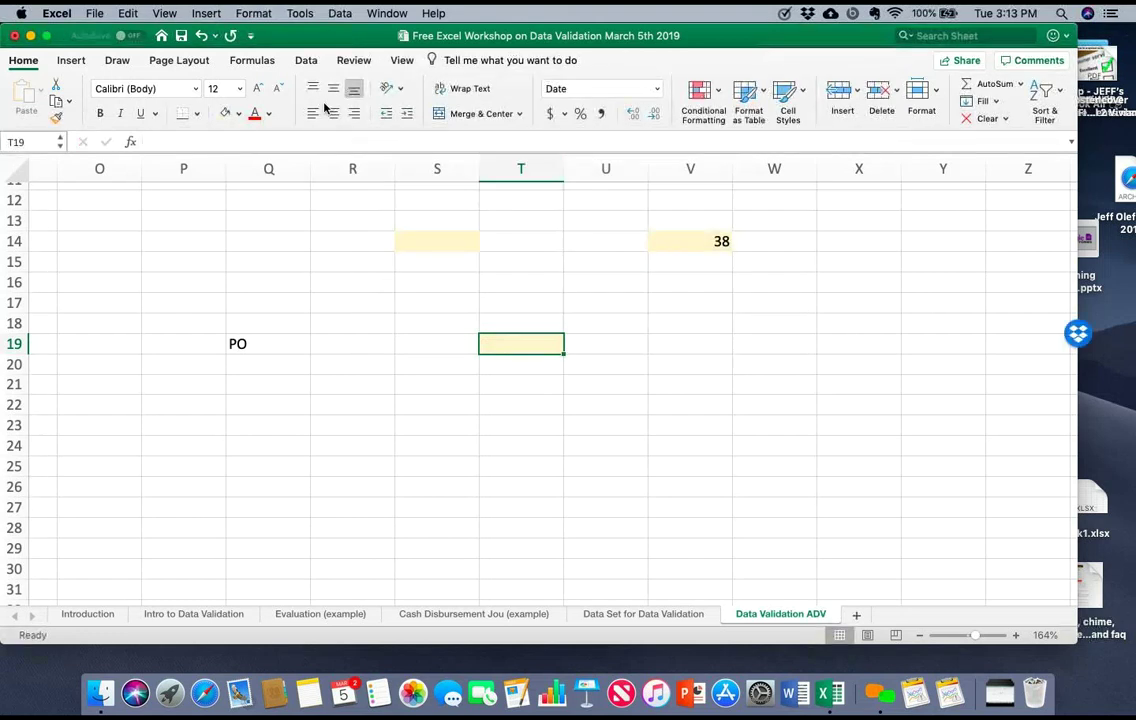
# Step: Set T19's error alert message to "Date must be within the fiscal year" and apply the validation
pyautogui.hotkey('alt', 'a')
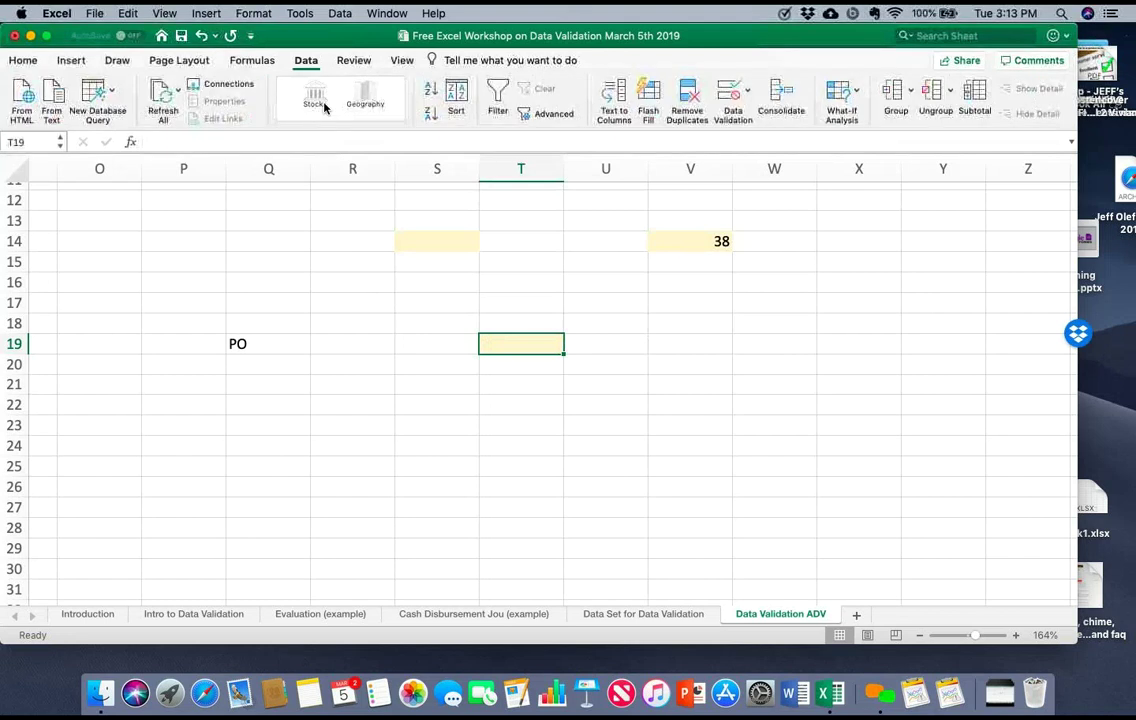
pyautogui.press('v')
pyautogui.press('Down')
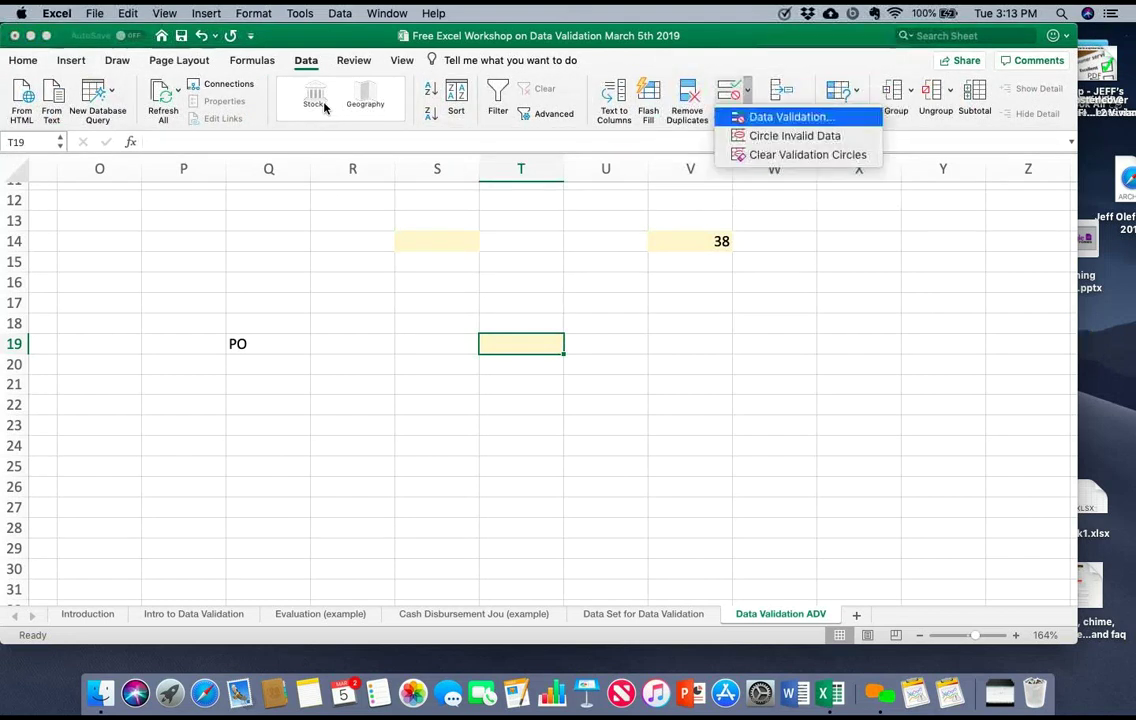
pyautogui.press('Return')
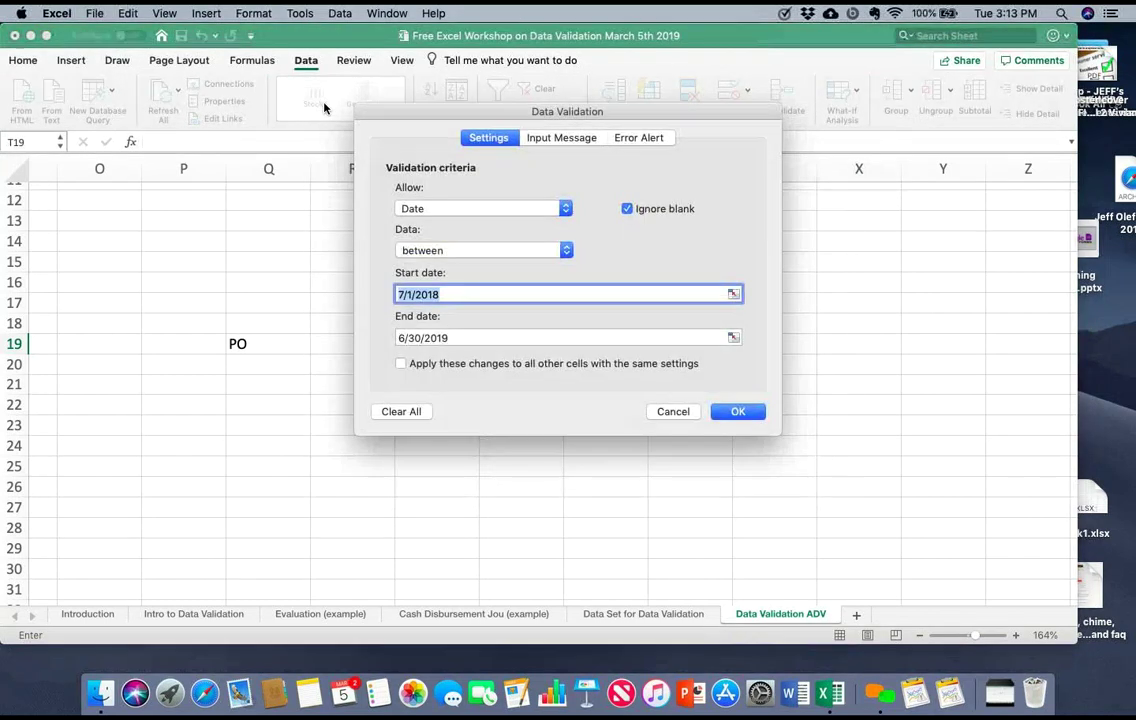
pyautogui.hotkey('ctrl', 'Tab')
pyautogui.hotkey('ctrl', 'Tab')
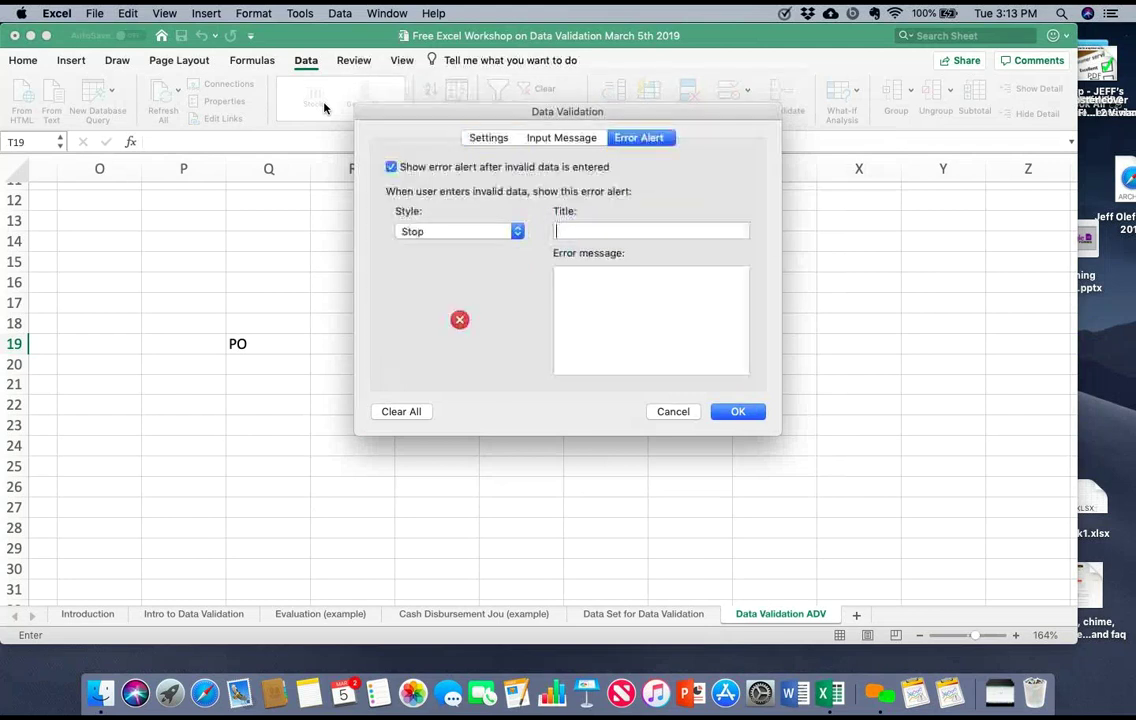
pyautogui.press('Tab')
pyautogui.write('Must be')
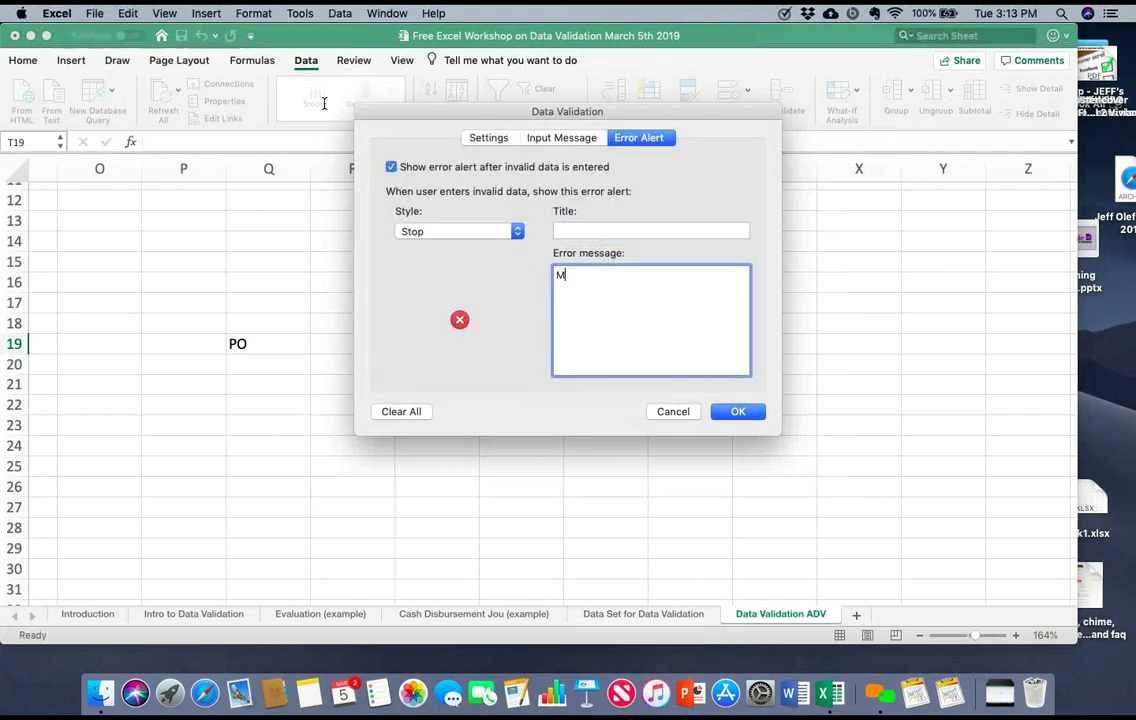
pyautogui.press('BackSpace')
pyautogui.press('BackSpace')
pyautogui.press('BackSpace')
pyautogui.press('BackSpace')
pyautogui.press('BackSpace')
pyautogui.press('BackSpace')
pyautogui.press('BackSpace')
pyautogui.press('BackSpace')
pyautogui.write('Data error')
pyautogui.press('BackSpace')
pyautogui.press('BackSpace')
pyautogui.press('BackSpace')
pyautogui.press('BackSpace')
pyautogui.press('BackSpace')
pyautogui.press('BackSpace')
pyautogui.press('BackSpace')
pyautogui.write('e must be withon')
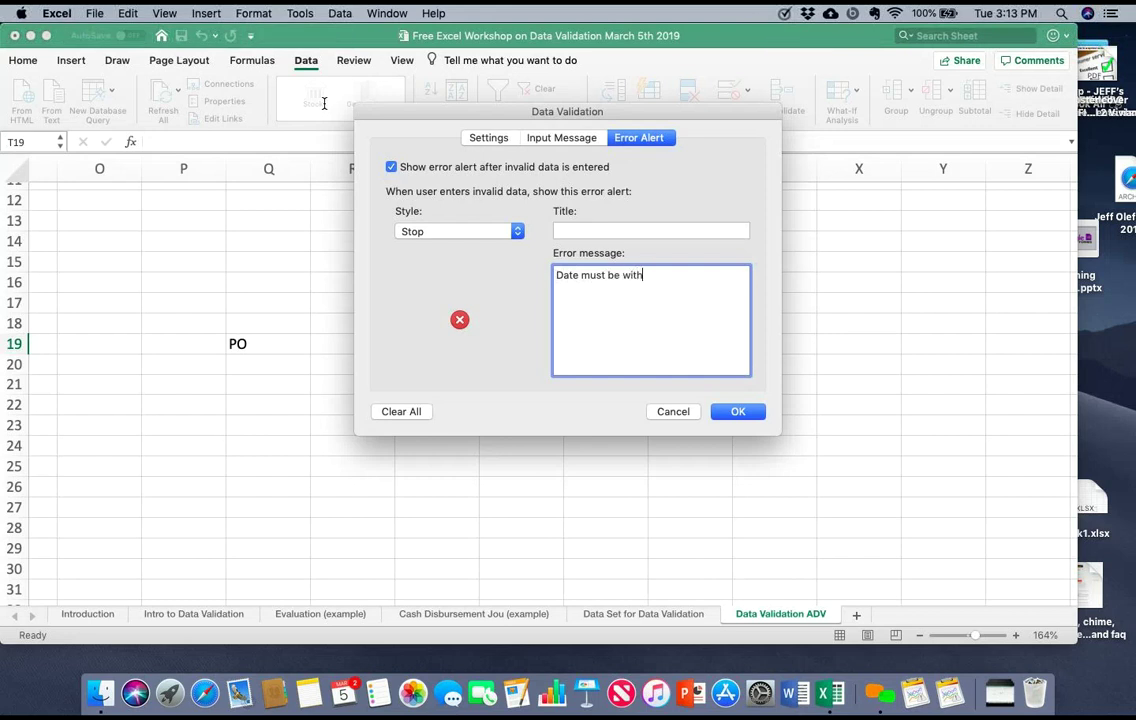
pyautogui.press('BackSpace')
pyautogui.press('BackSpace')
pyautogui.write('in the d')
pyautogui.press('BackSpace')
pyautogui.write('fiscal year')
pyautogui.press('Return')
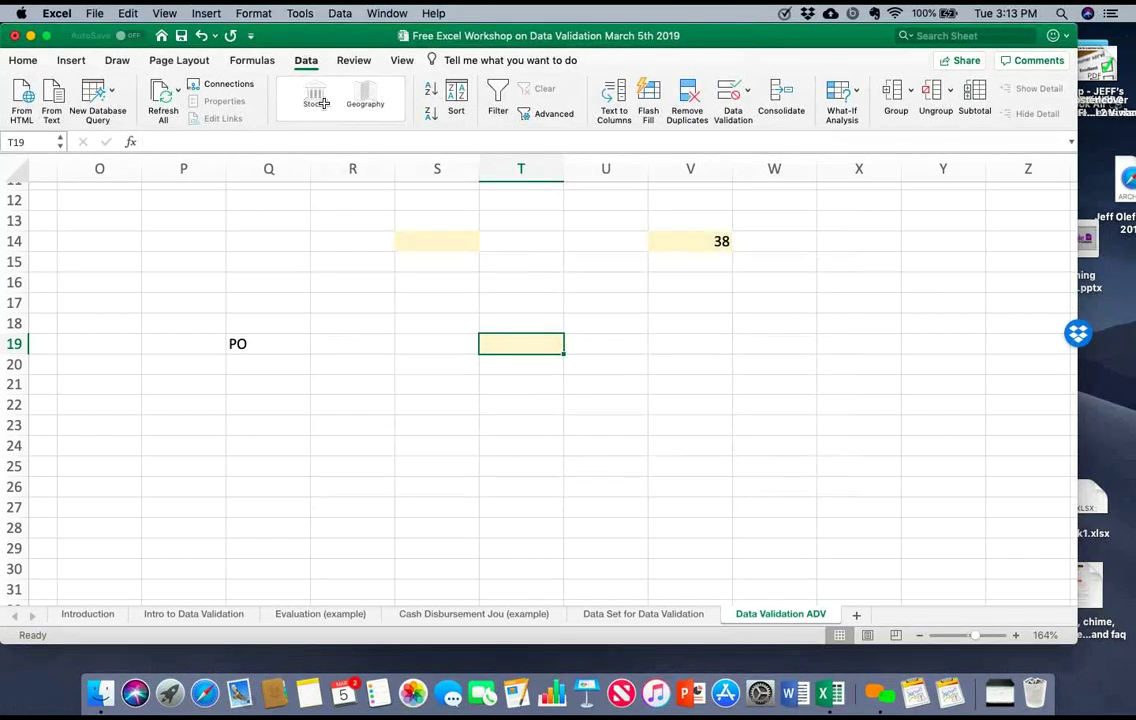
# Step: Try entering 7/5/19 in cell T19 to test the custom error message, and cancel the entry
pyautogui.press('BackSpace')
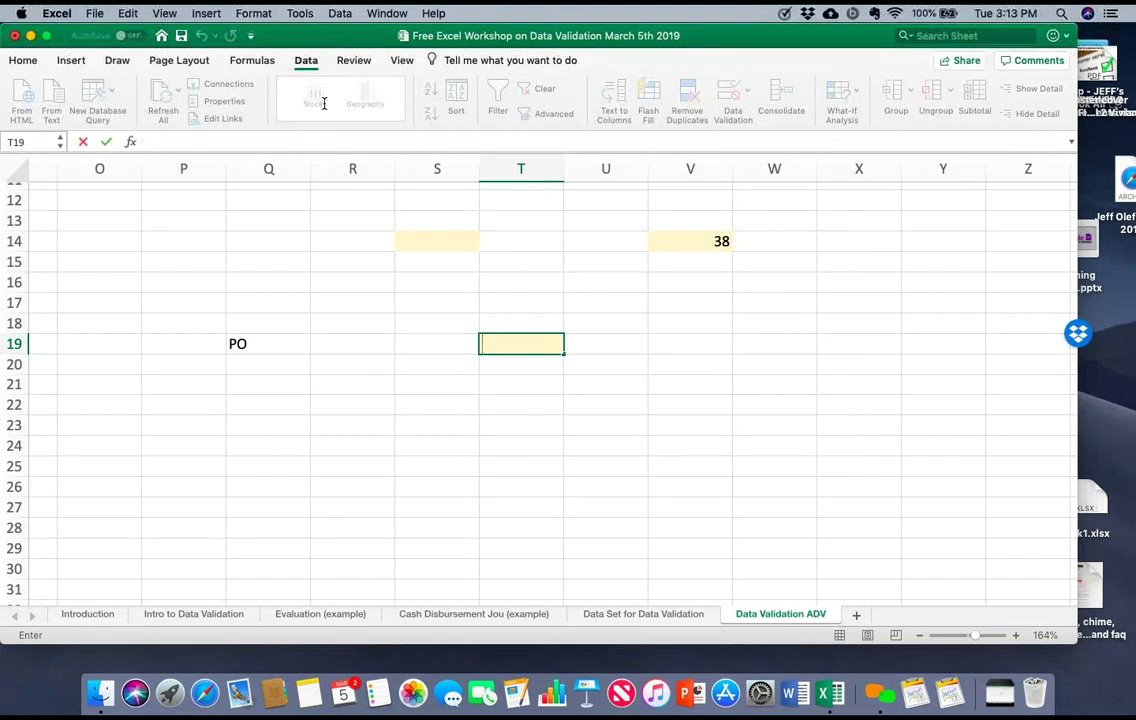
pyautogui.write('7')
pyautogui.write('/5/19')
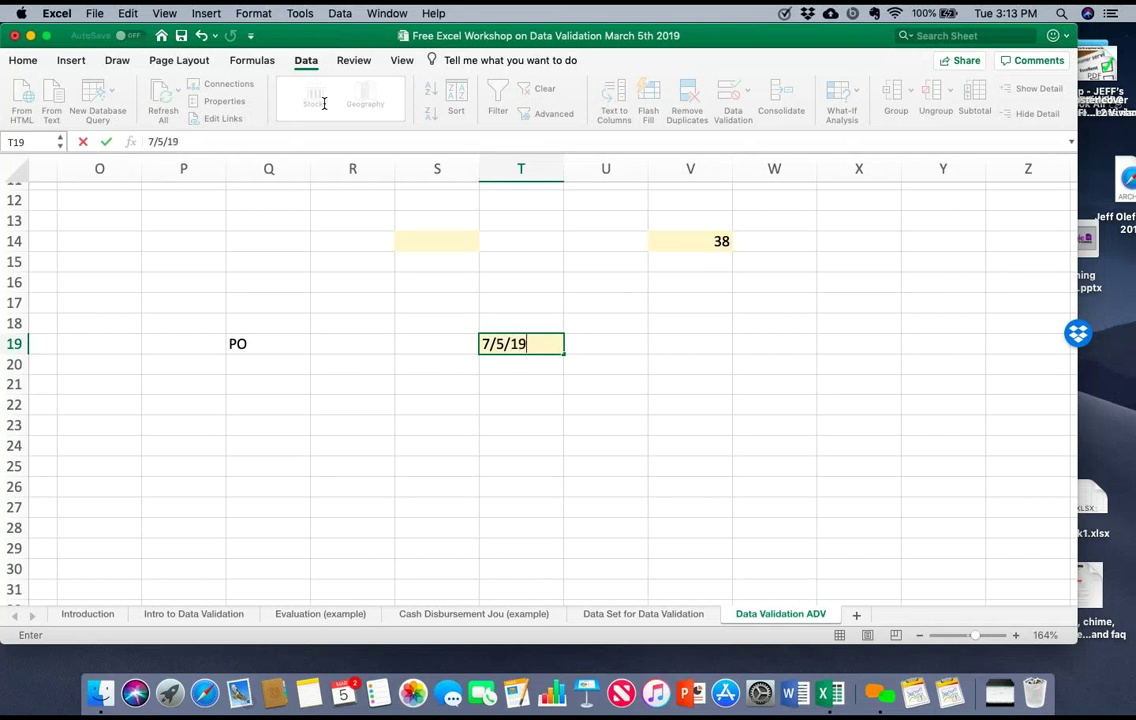
pyautogui.press('Return')
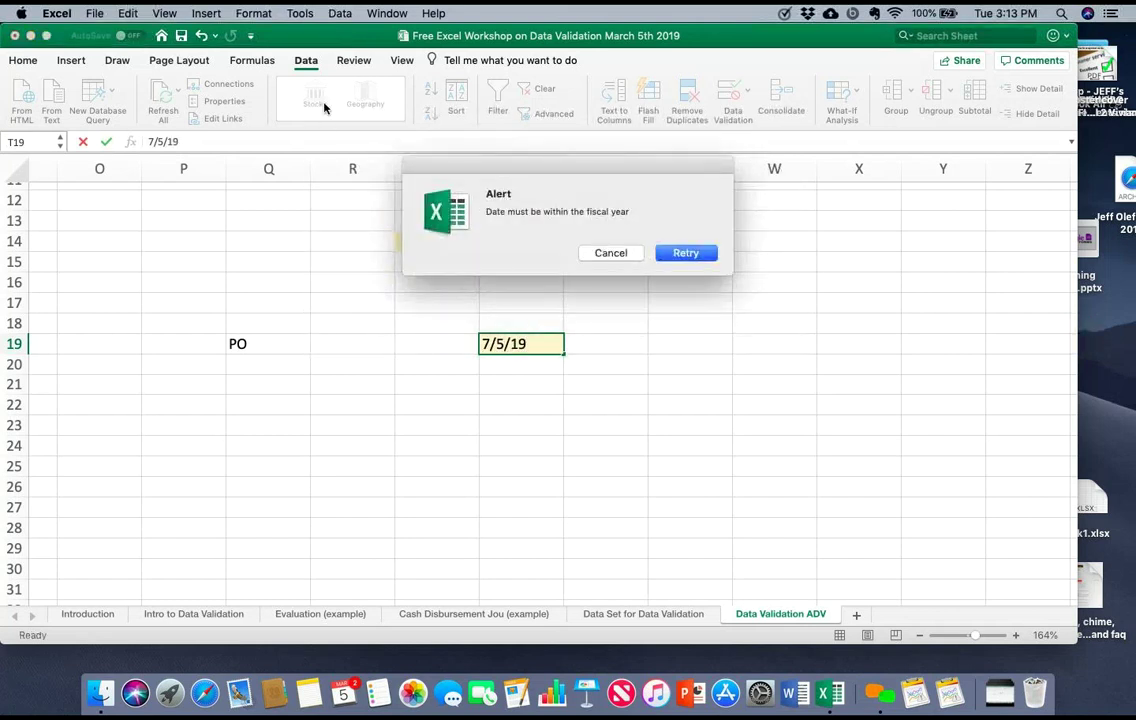
pyautogui.press('Escape')
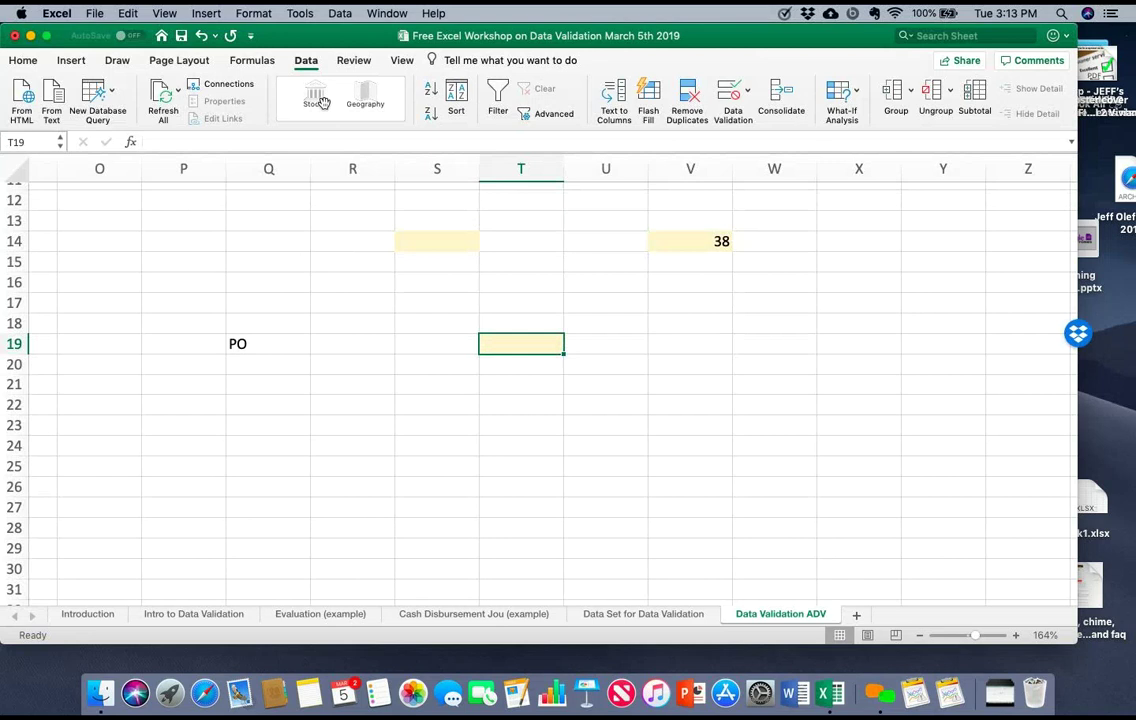
# Step: Move the selection from cell T19 to the empty cell Z13
pyautogui.hscroll(3, 323, 103)
pyautogui.scroll(3, 323, 103)
pyautogui.press('Right')
pyautogui.press('Right')
pyautogui.press('Right')
pyautogui.press('Right')
pyautogui.press('Right')
pyautogui.press('Right')
pyautogui.press('Up')
pyautogui.press('Up')
pyautogui.press('Up')
pyautogui.press('Up')
pyautogui.press('Up')
pyautogui.press('Up')
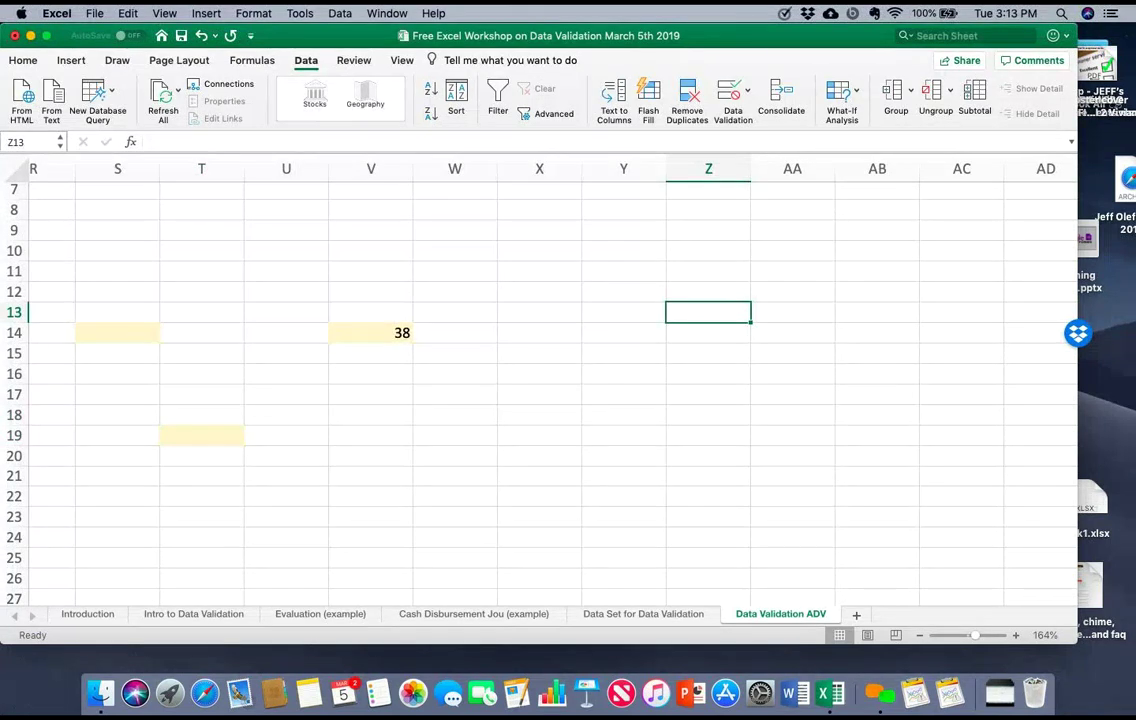
# Step: Enter the heading "Fiscal Date" in cell Z12
pyautogui.press('Up')
pyautogui.write('Fica')
pyautogui.press('BackSpace')
pyautogui.press('BackSpace')
pyautogui.write('scal')
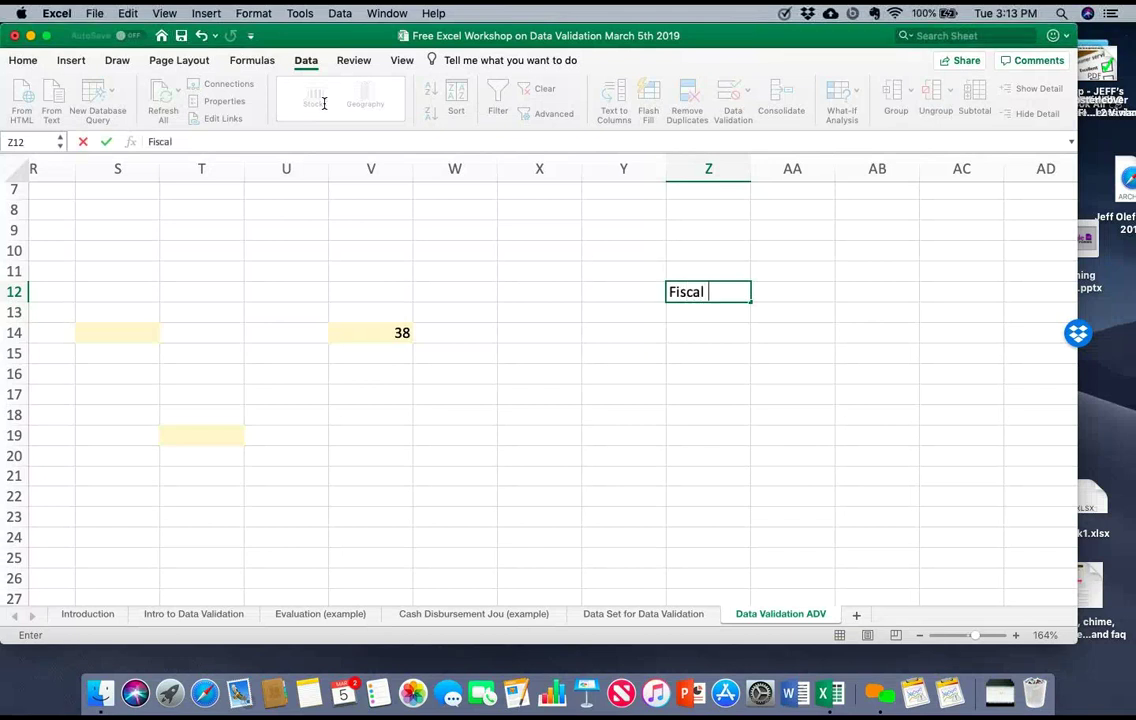
pyautogui.write(' Date')
pyautogui.press('Return')
# Step: Enter the fiscal-year boundary dates 7/1/18 in cell Z13 and 6/20/19 in cell Z14
pyautogui.write('7/1/19')
pyautogui.press('BackSpace')
pyautogui.write('8')
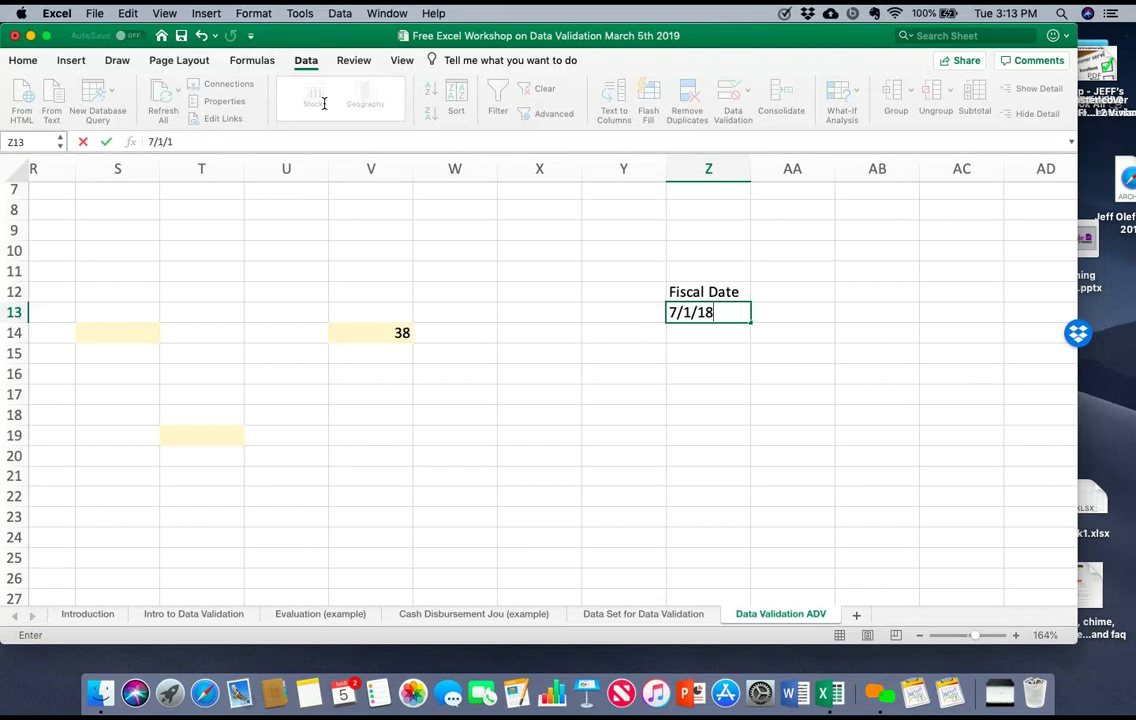
pyautogui.press('Return')
pyautogui.write('6')
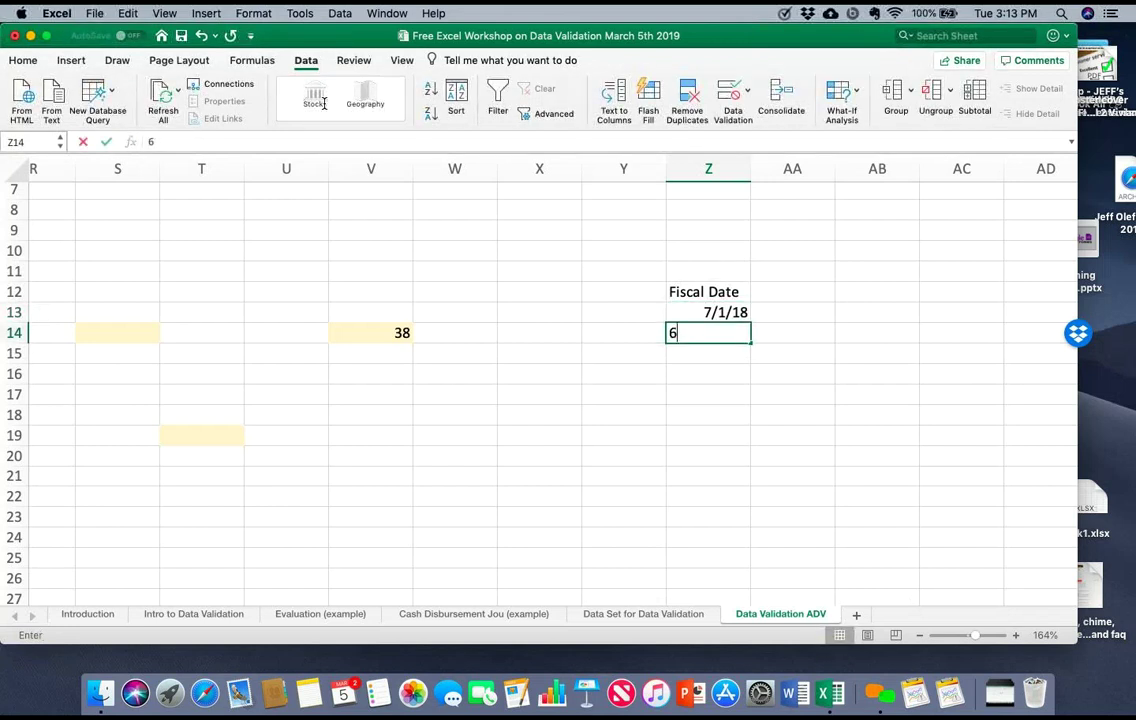
pyautogui.write('/20/19')
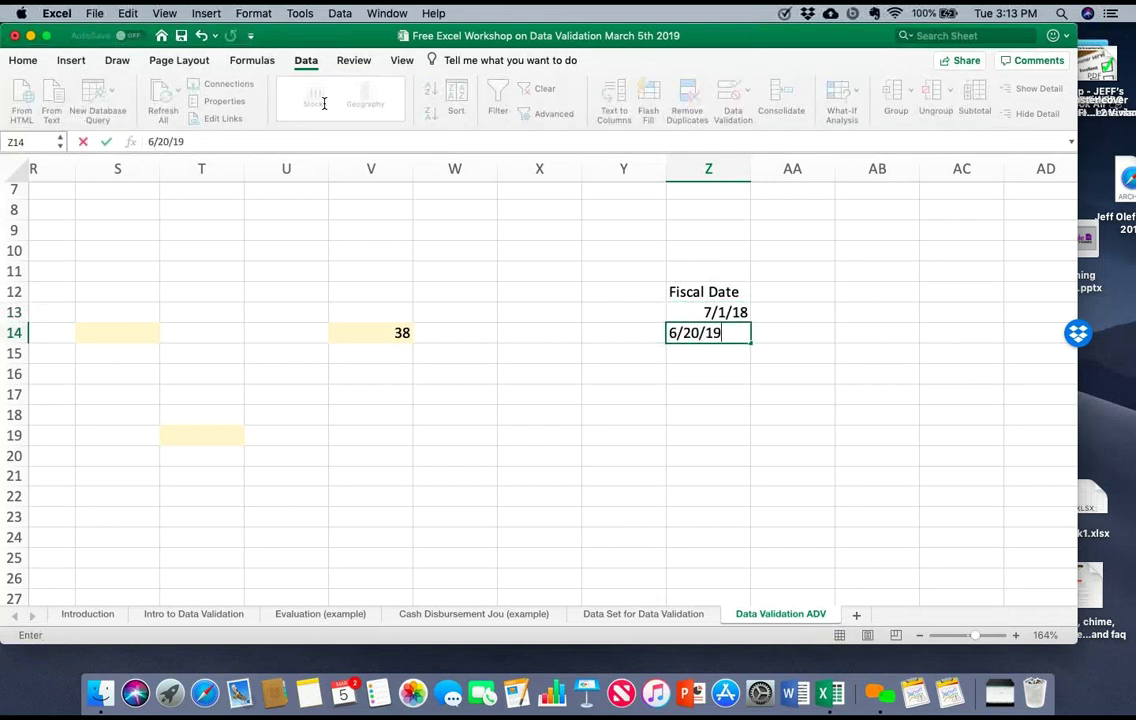
pyautogui.press('Return')
# Step: Replace the start date in cell T19's data validation with a reference to cell Z13
pyautogui.press('Left')
pyautogui.press('Left')
pyautogui.press('Left')
pyautogui.press('Left')
pyautogui.press('Left')
pyautogui.press('Left')
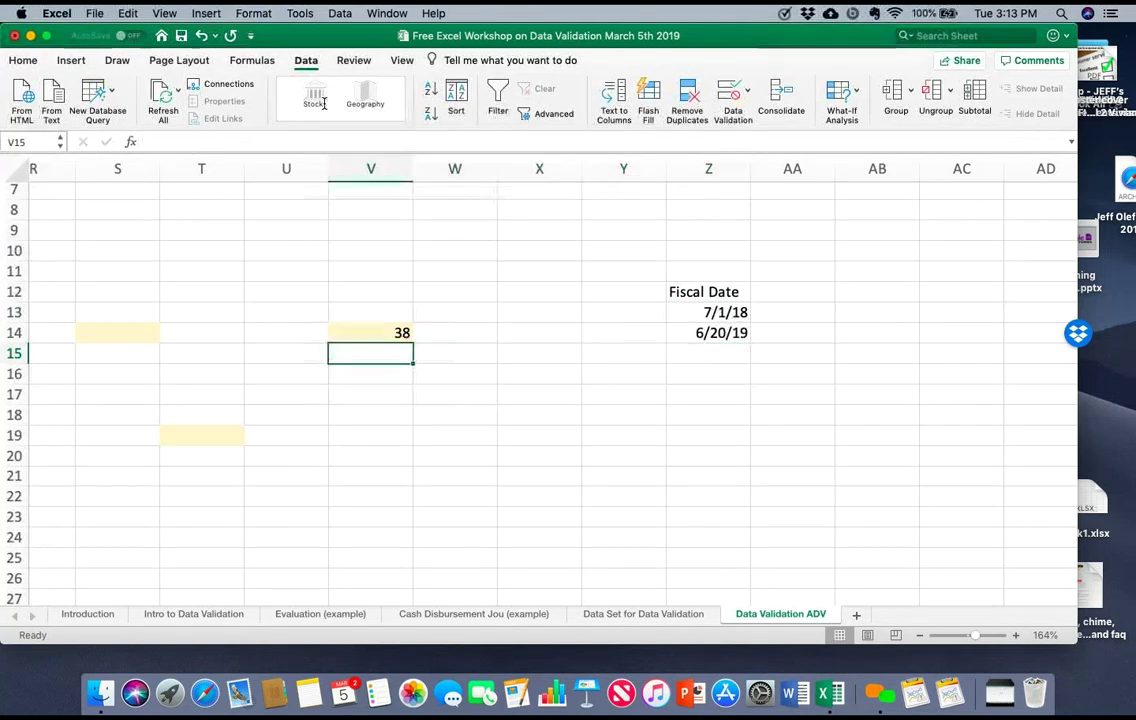
pyautogui.press('Down')
pyautogui.press('Down')
pyautogui.press('Down')
pyautogui.press('Down')
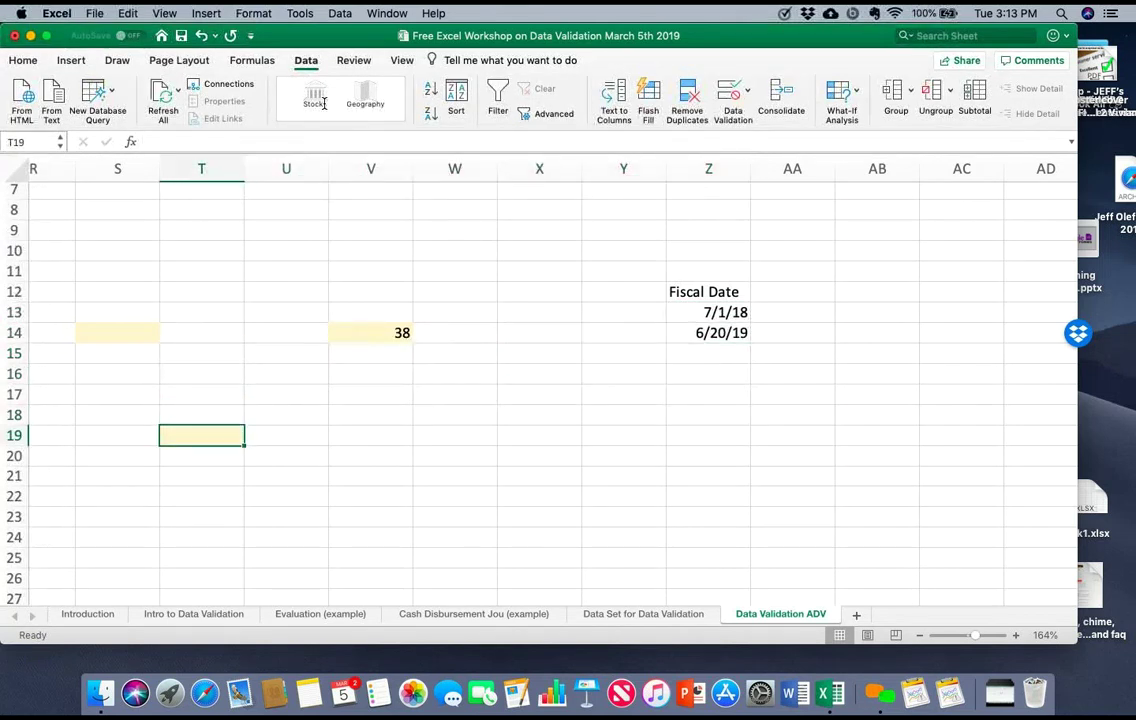
pyautogui.press('Down')
pyautogui.press('Return')
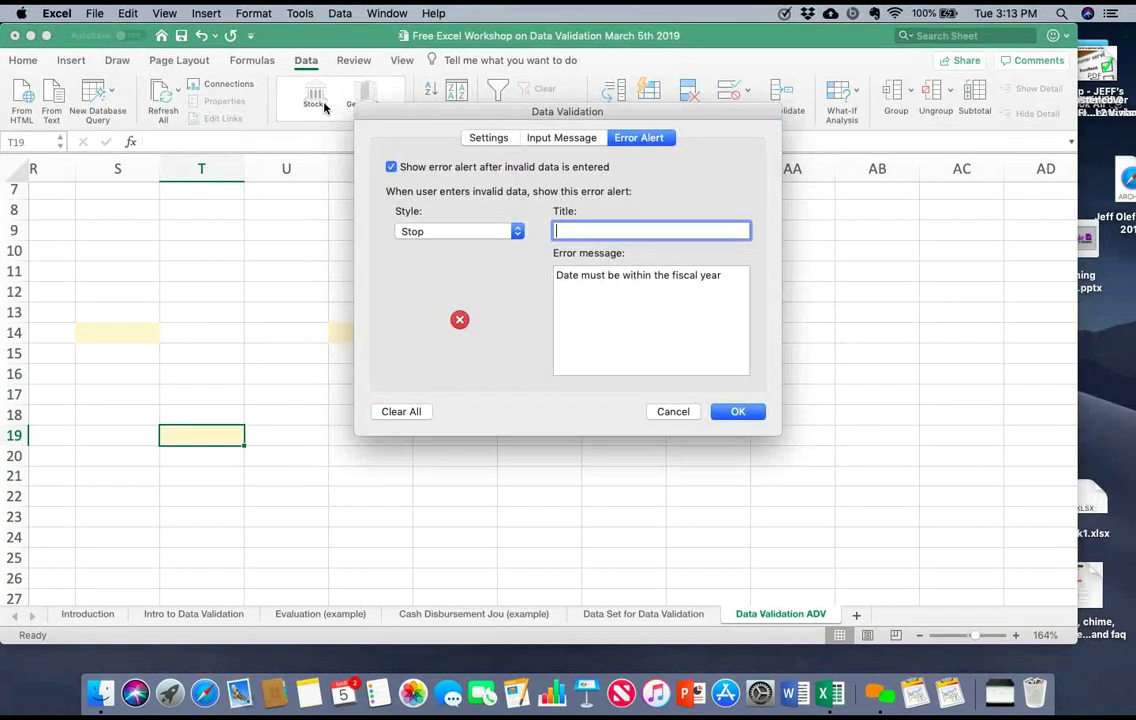
pyautogui.hotkey('ctrl', 'Tab')
pyautogui.press('Right')
pyautogui.press('BackSpace')
pyautogui.press('BackSpace')
pyautogui.press('BackSpace')
pyautogui.press('BackSpace')
pyautogui.press('BackSpace')
pyautogui.press('BackSpace')
pyautogui.press('BackSpace')
pyautogui.press('BackSpace')
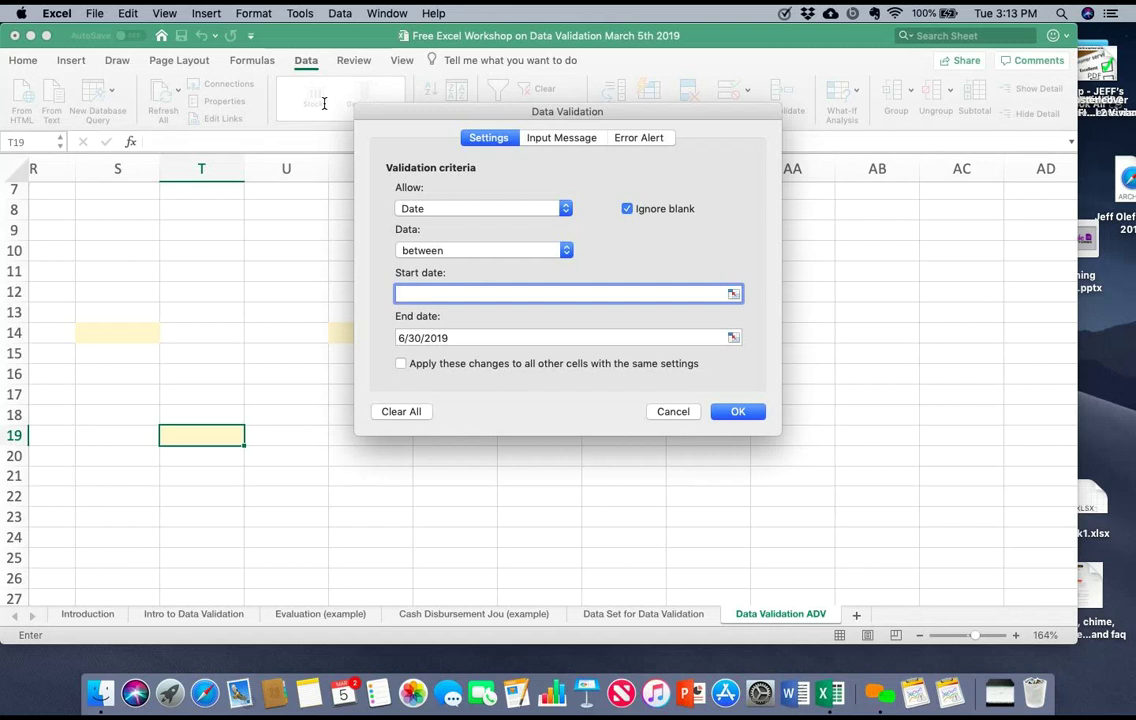
pyautogui.click(324, 106)
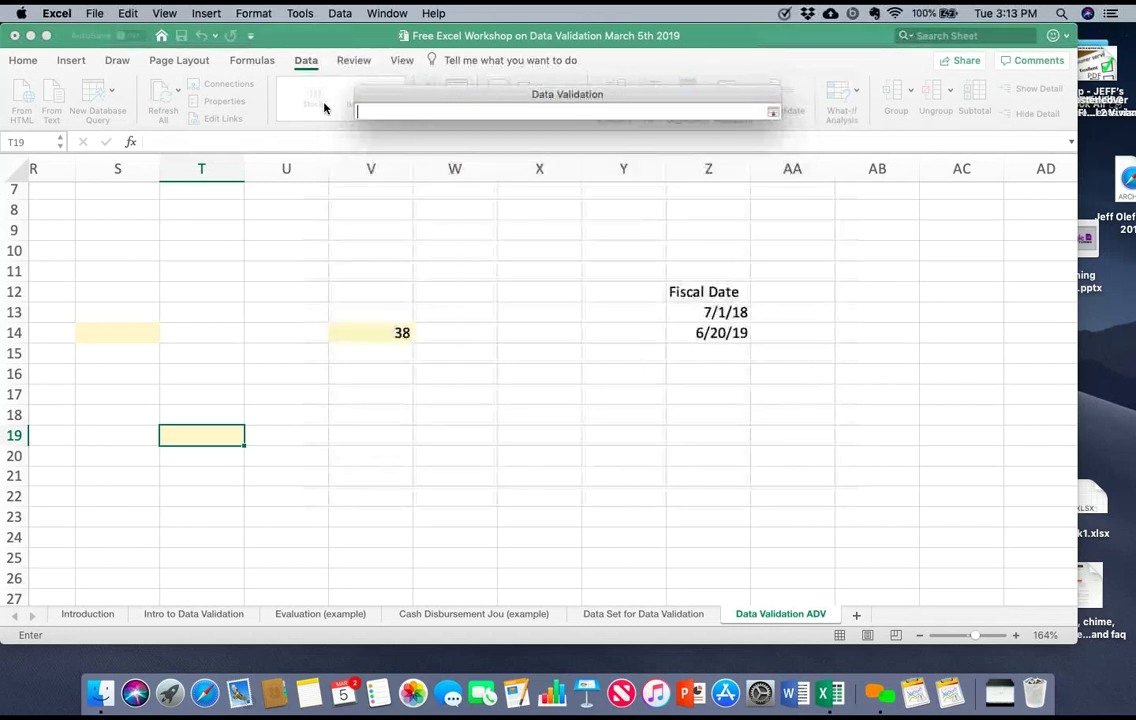
pyautogui.click(728, 316)
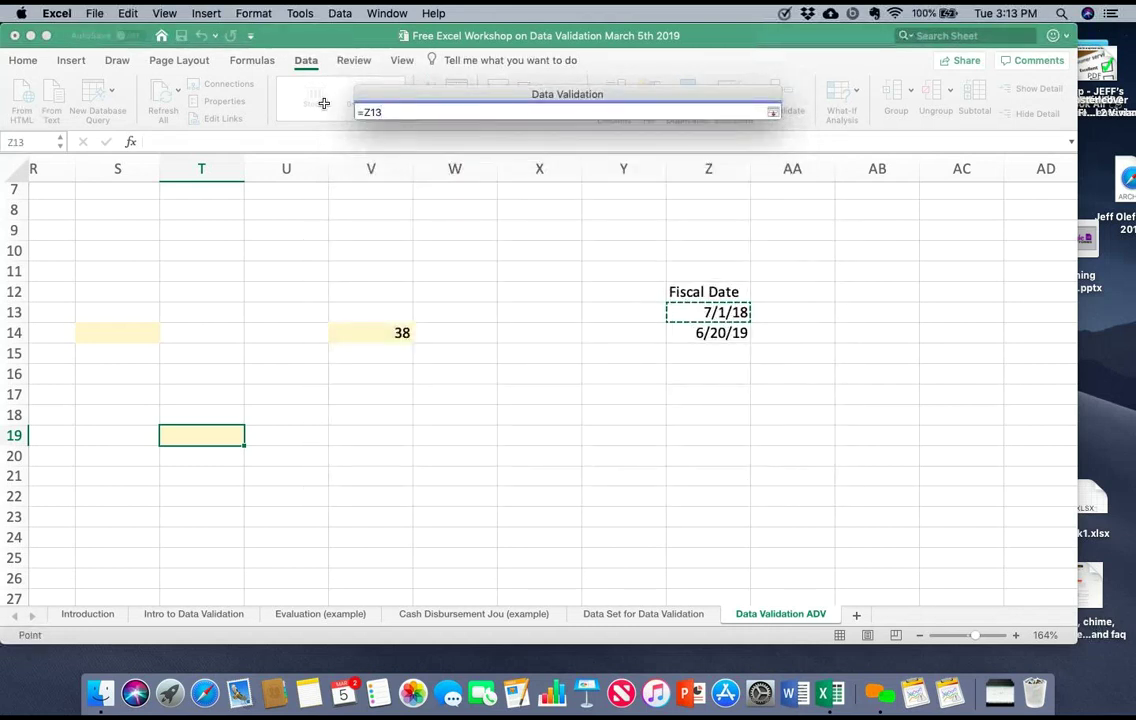
pyautogui.press('Return')
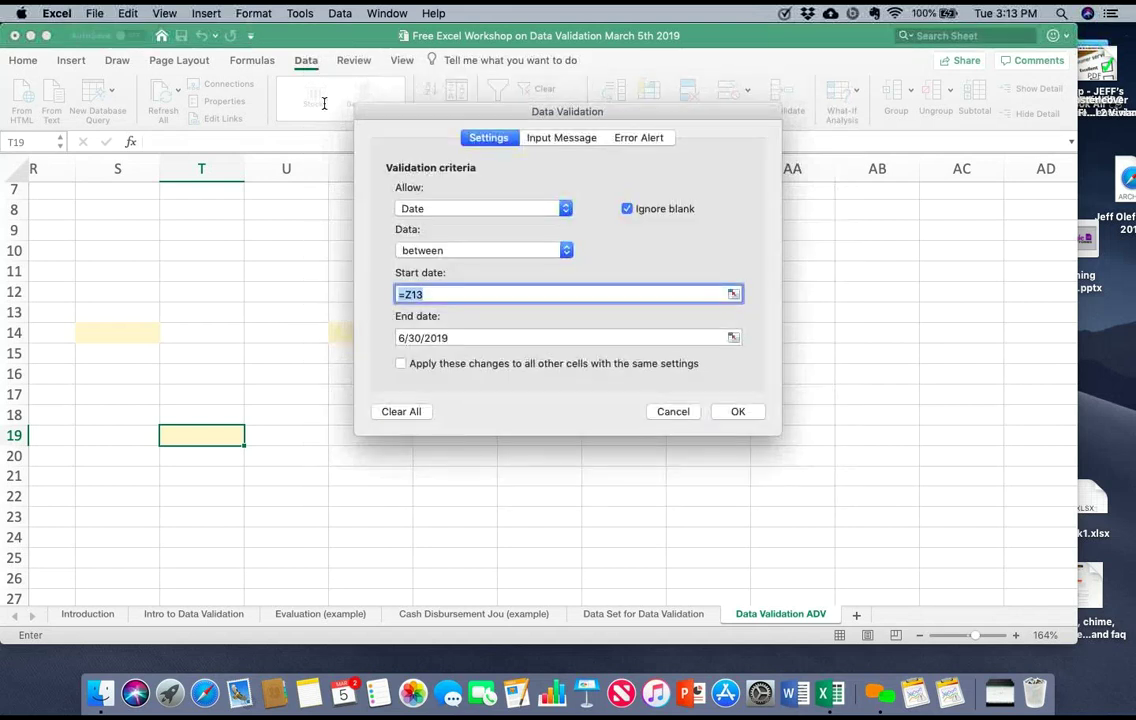
# Step: Replace the end date in T19's validation with a reference to cell Z14 and apply the rule
pyautogui.press('Tab')
pyautogui.press('BackSpace')
pyautogui.press('BackSpace')
pyautogui.press('BackSpace')
pyautogui.press('BackSpace')
pyautogui.press('BackSpace')
pyautogui.press('BackSpace')
pyautogui.press('BackSpace')
pyautogui.press('BackSpace')
pyautogui.press('BackSpace')
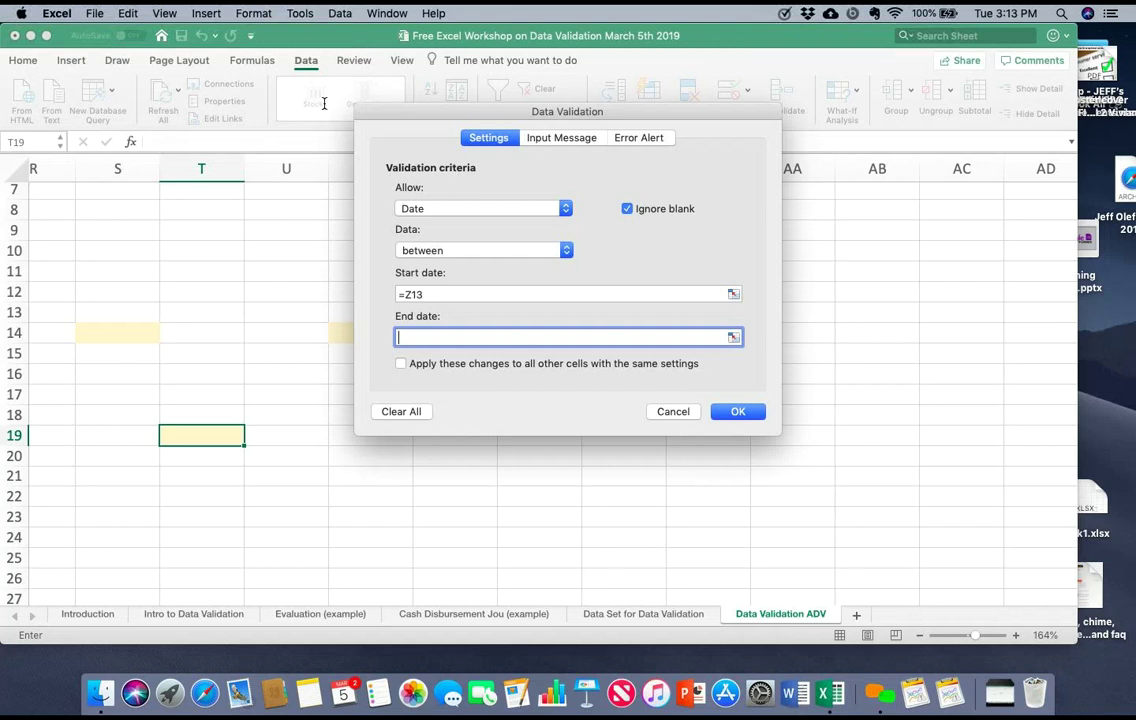
pyautogui.press('Up')
pyautogui.press('Up')
pyautogui.press('Up')
pyautogui.press('Up')
pyautogui.press('Up')
pyautogui.press('Right')
pyautogui.press('Right')
pyautogui.press('Right')
pyautogui.press('Right')
pyautogui.press('Right')
pyautogui.press('Right')
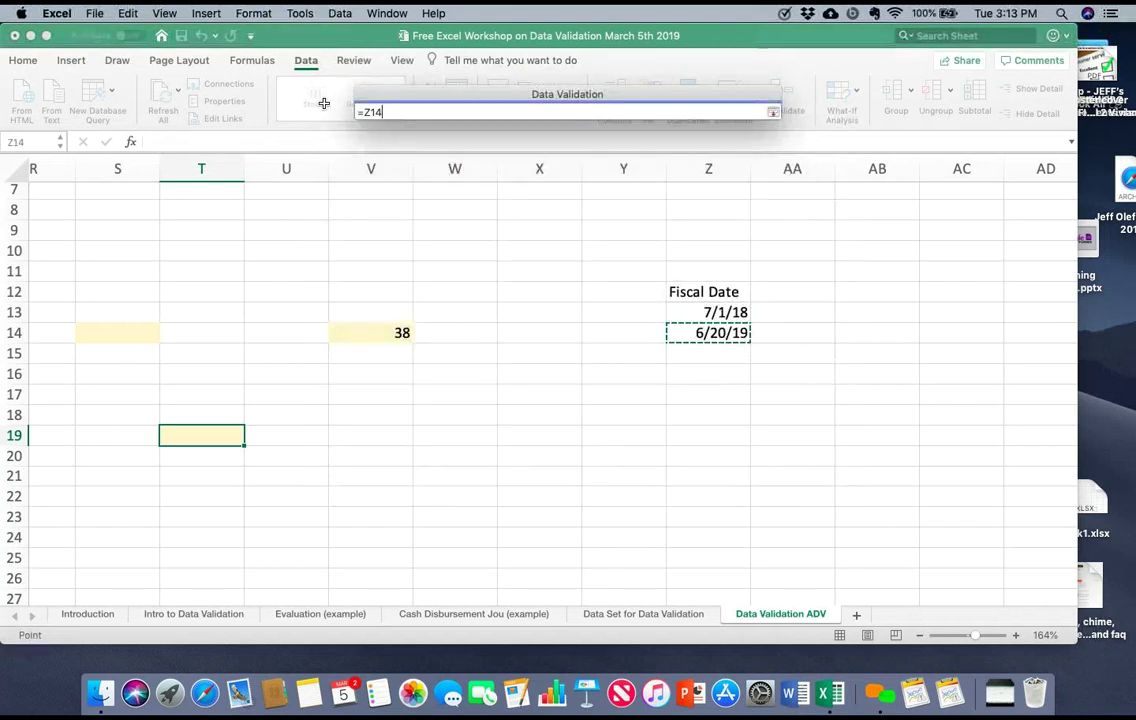
pyautogui.press('Up')
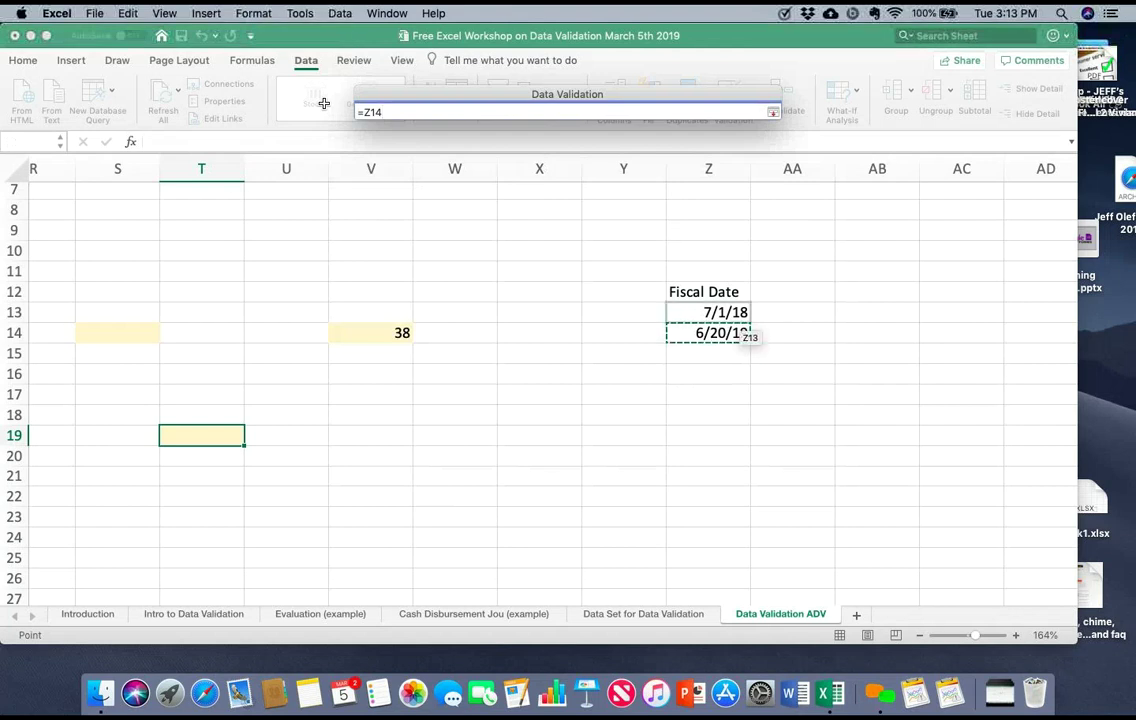
pyautogui.press('Return')
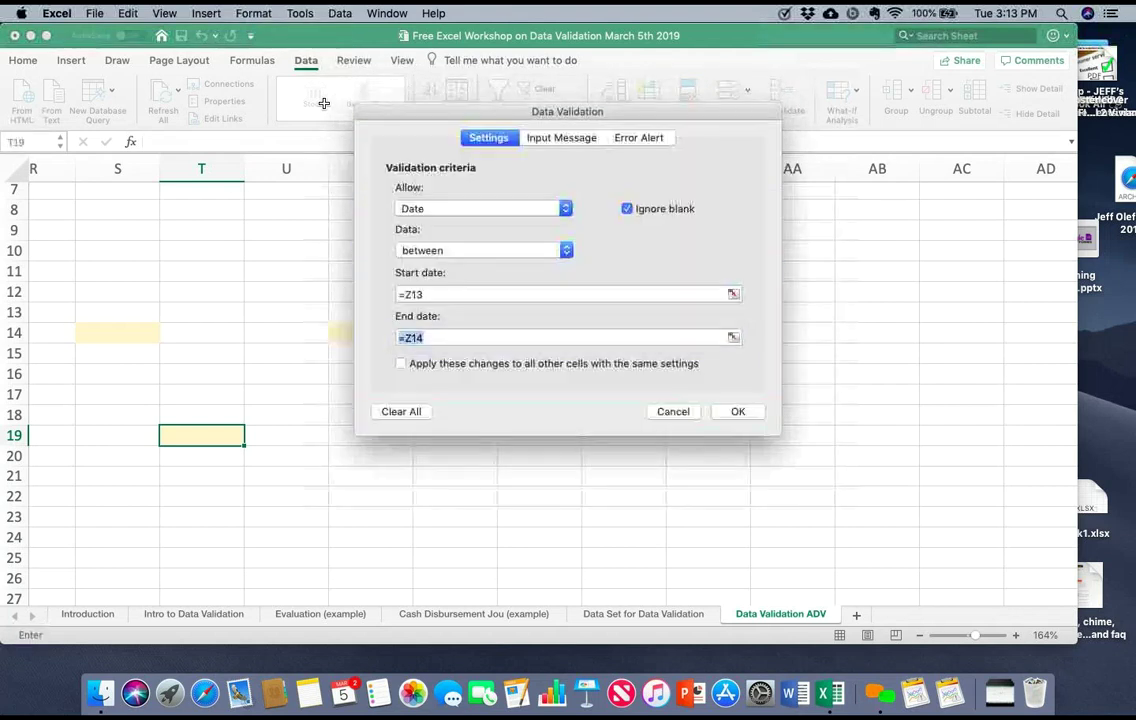
pyautogui.press('Return')
# Step: Change the fiscal-year end date in cell Z14 to 6/30/2019
pyautogui.press('Up')
pyautogui.press('Up')
pyautogui.press('Up')
pyautogui.press('Up')
pyautogui.press('Up')
pyautogui.press('Right')
pyautogui.press('Right')
pyautogui.press('Right')
pyautogui.press('Right')
pyautogui.press('Right')
pyautogui.press('Right')
pyautogui.press('F2')
pyautogui.press('BackSpace')
pyautogui.press('BackSpace')
pyautogui.write('30')
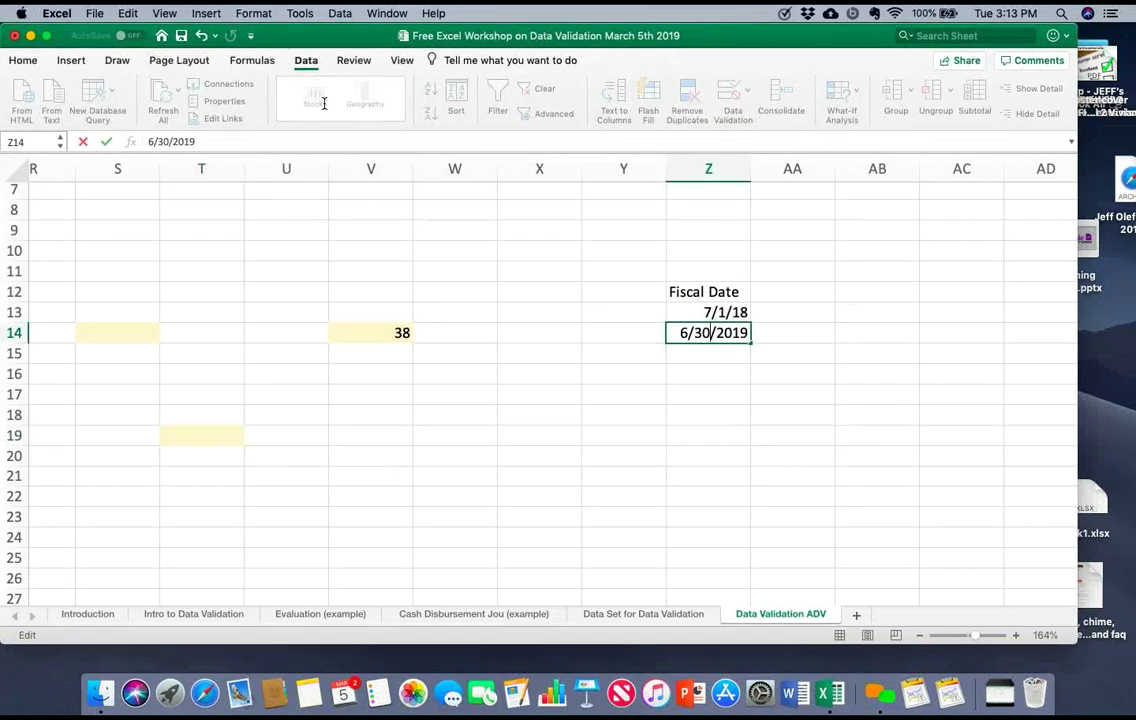
pyautogui.press('Return')
# Step: Try entering 7/20/19 in cell T19 to test the upper limit of the referenced date range, and cancel the entry
pyautogui.press('Left')
pyautogui.press('Left')
pyautogui.press('Left')
pyautogui.press('Left')
pyautogui.press('Left')
pyautogui.press('Left')
pyautogui.press('Down')
pyautogui.press('Down')
pyautogui.press('Down')
pyautogui.press('Down')
pyautogui.write('7/20')
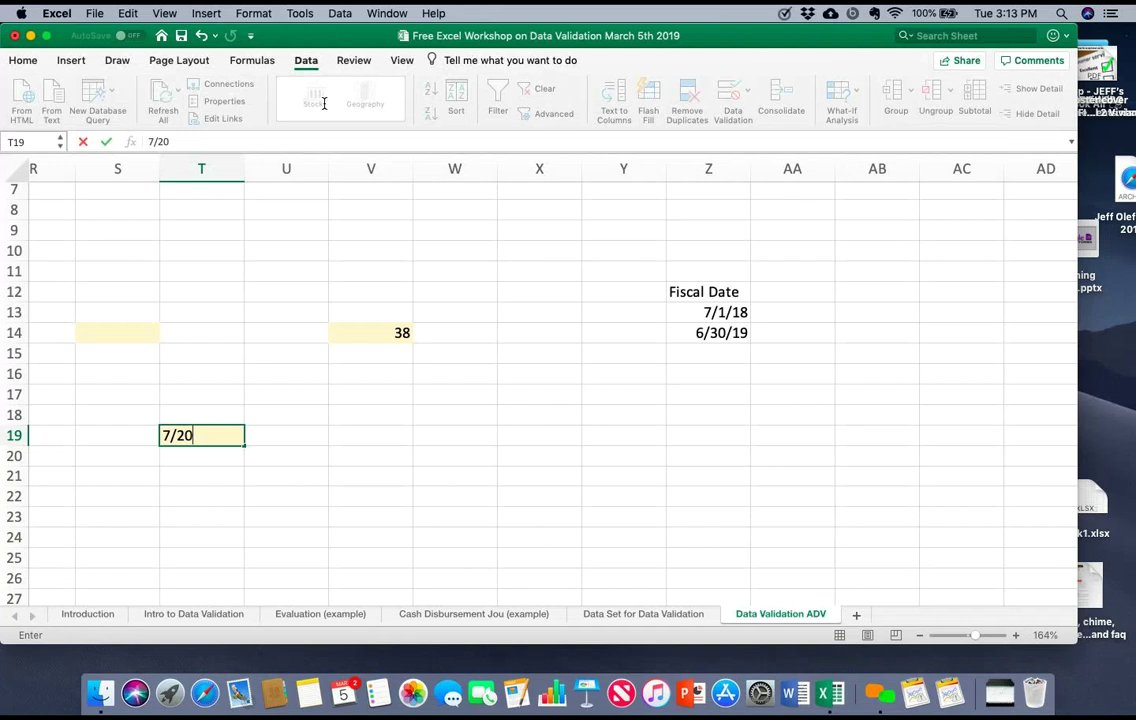
pyautogui.write('/19')
pyautogui.press('Return')
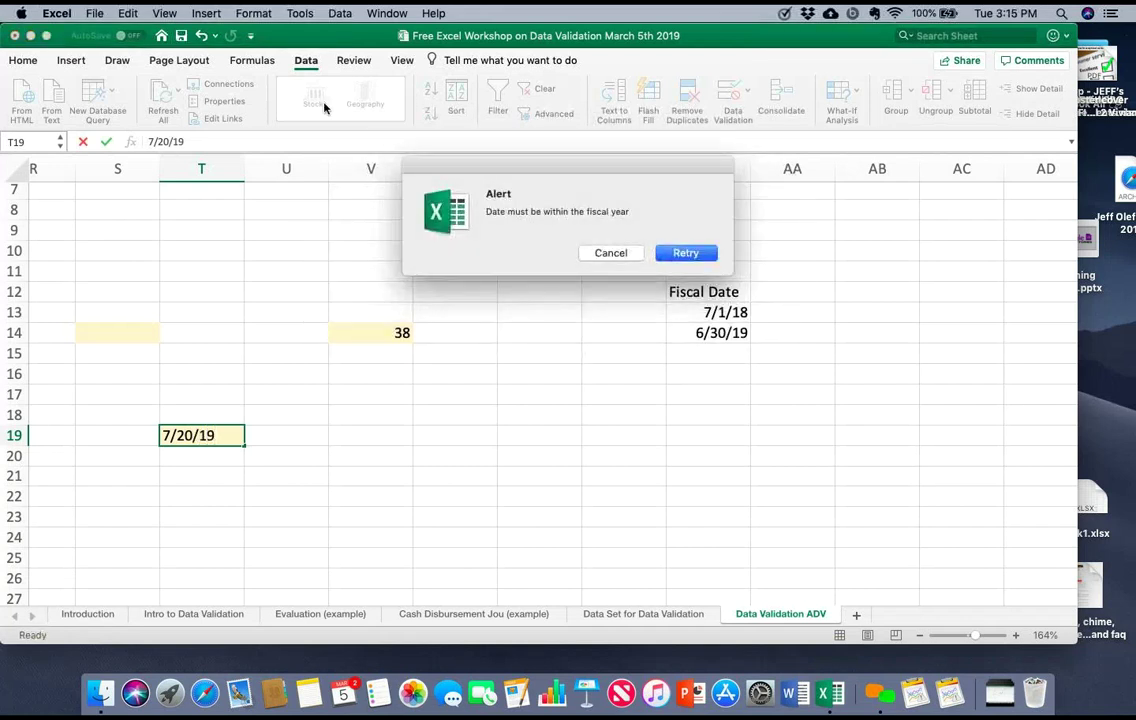
pyautogui.press('Escape')
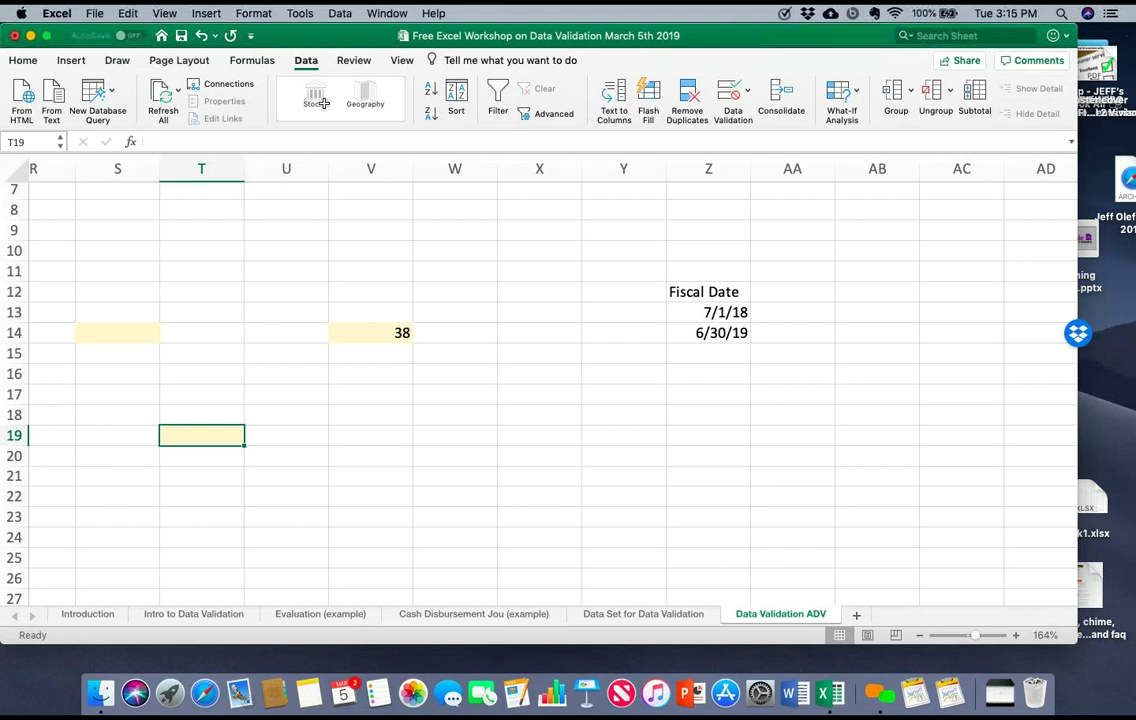
# Step: Try entering 6/11/18 in cell T19 to test the lower limit of the referenced date range, and cancel the entry
pyautogui.write('6')
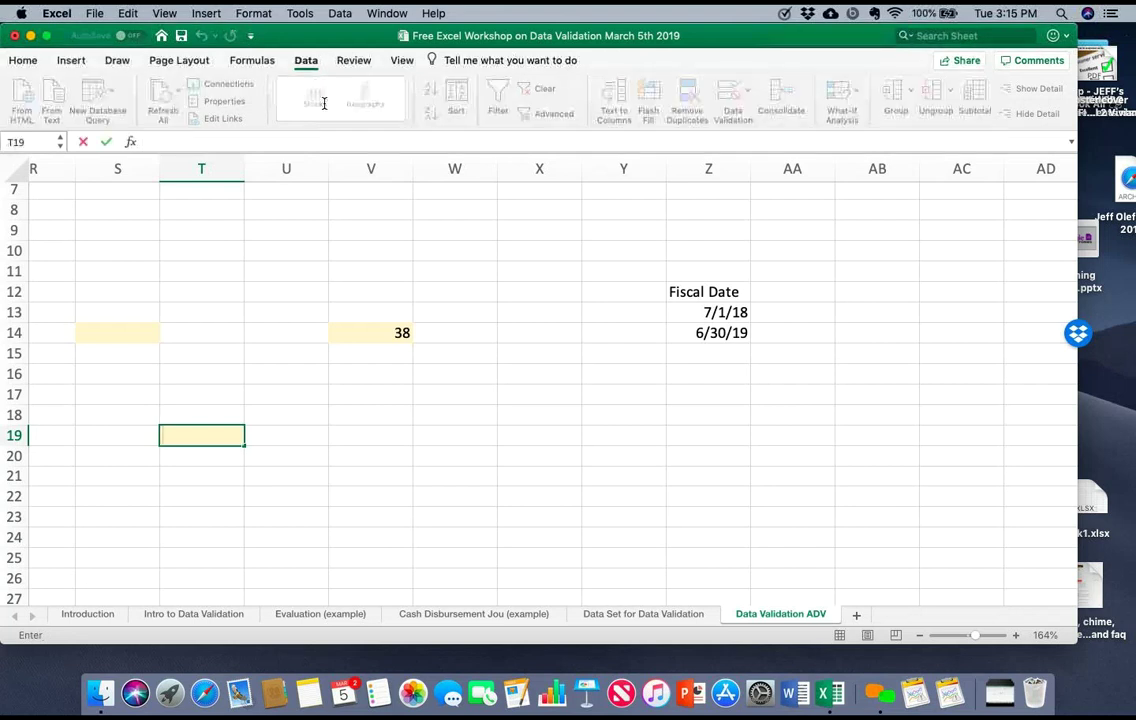
pyautogui.write('/11/')
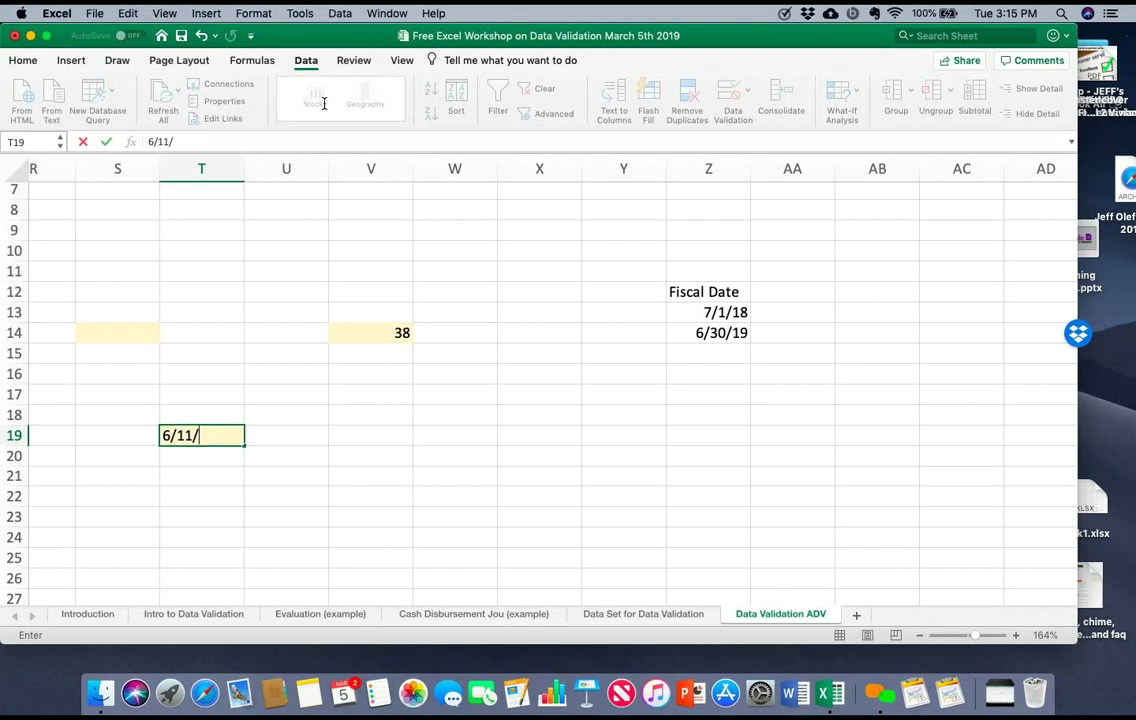
pyautogui.write('18')
pyautogui.press('Return')
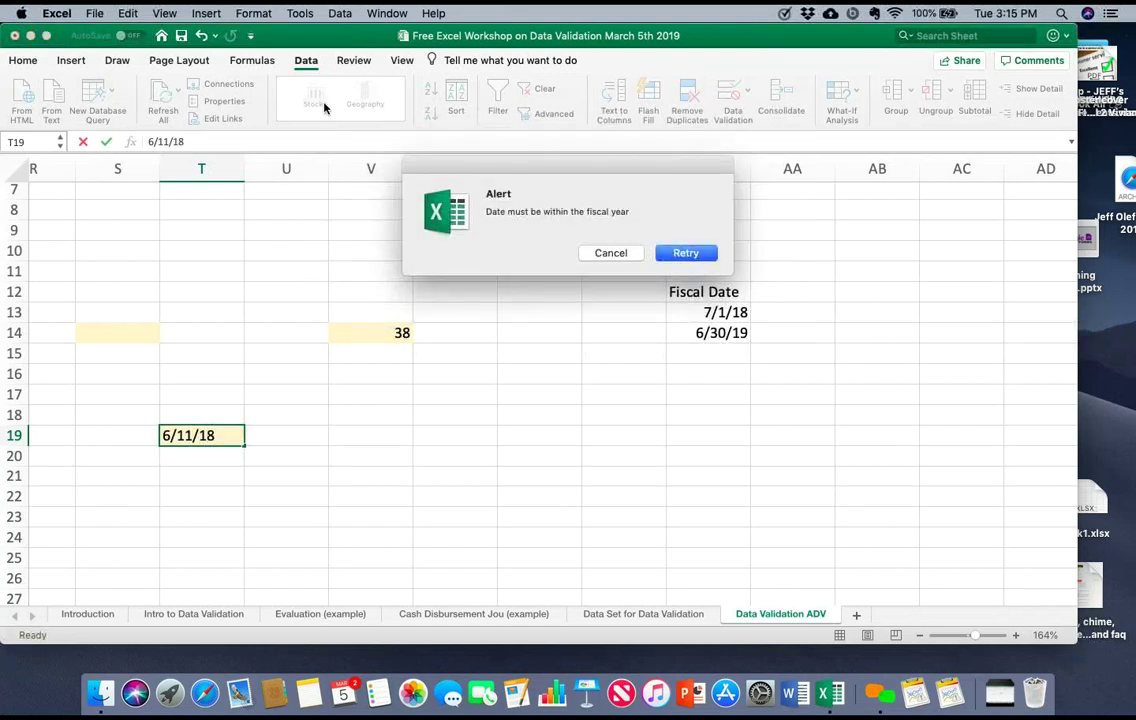
pyautogui.press('Escape')
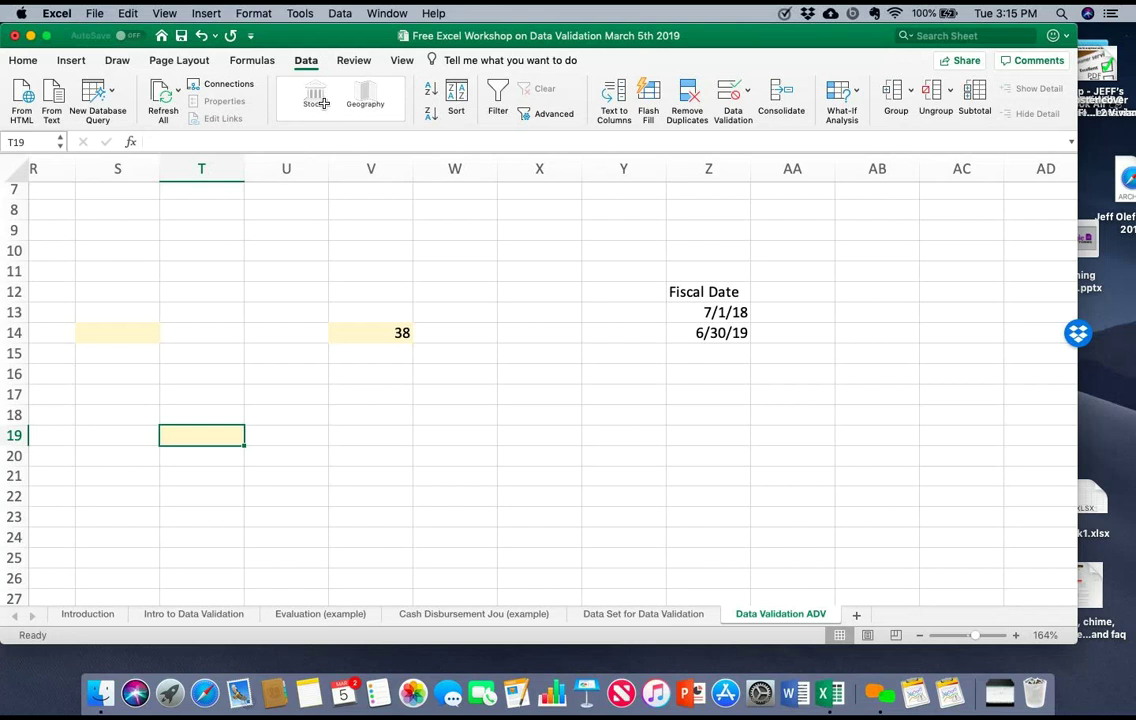
# Step: Review the Dates and Time sections of the sheet and examine the time validation settings of the Request cell D67
pyautogui.hscroll(-3, 322, 103)
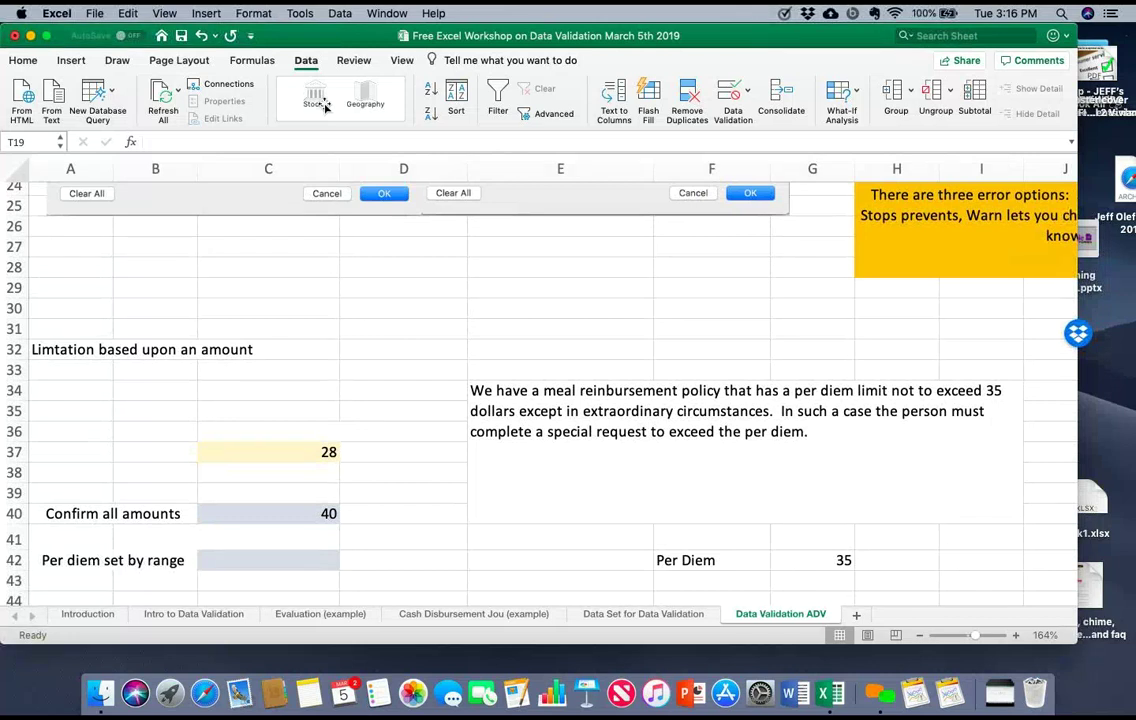
pyautogui.scroll(-6, 540, 390)
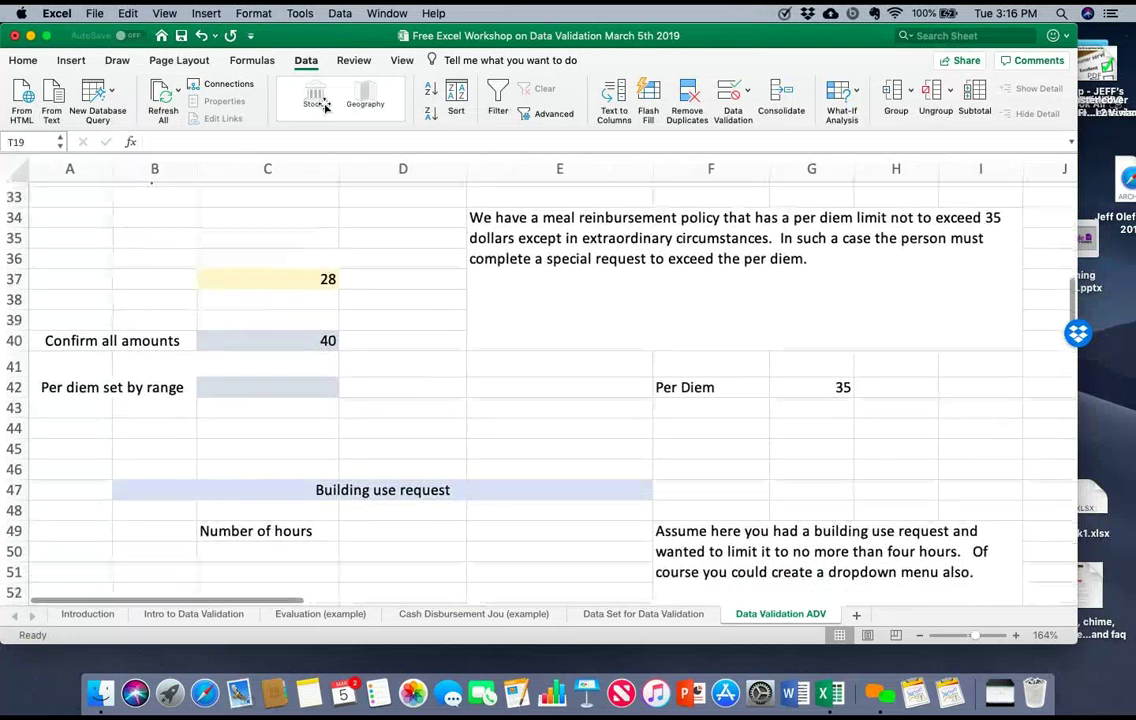
pyautogui.scroll(-4, 325, 106)
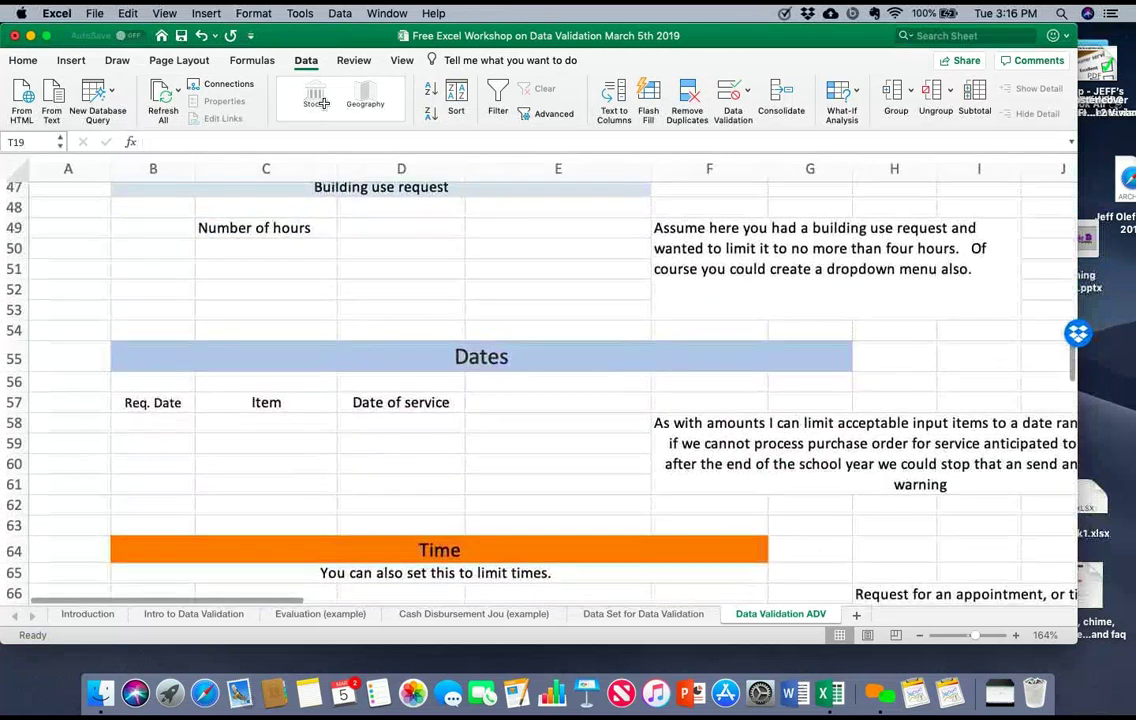
pyautogui.hscroll(3, 325, 106)
pyautogui.scroll(-1, 325, 106)
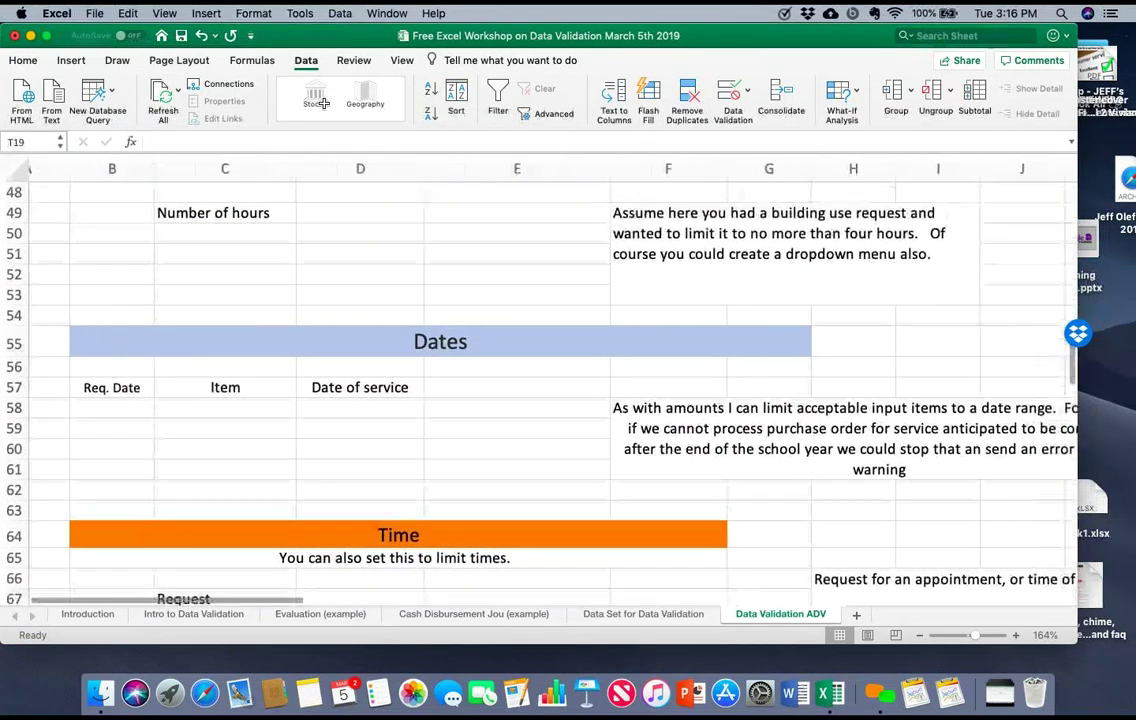
pyautogui.scroll(-3, 323, 104)
pyautogui.hscroll(-1, 323, 104)
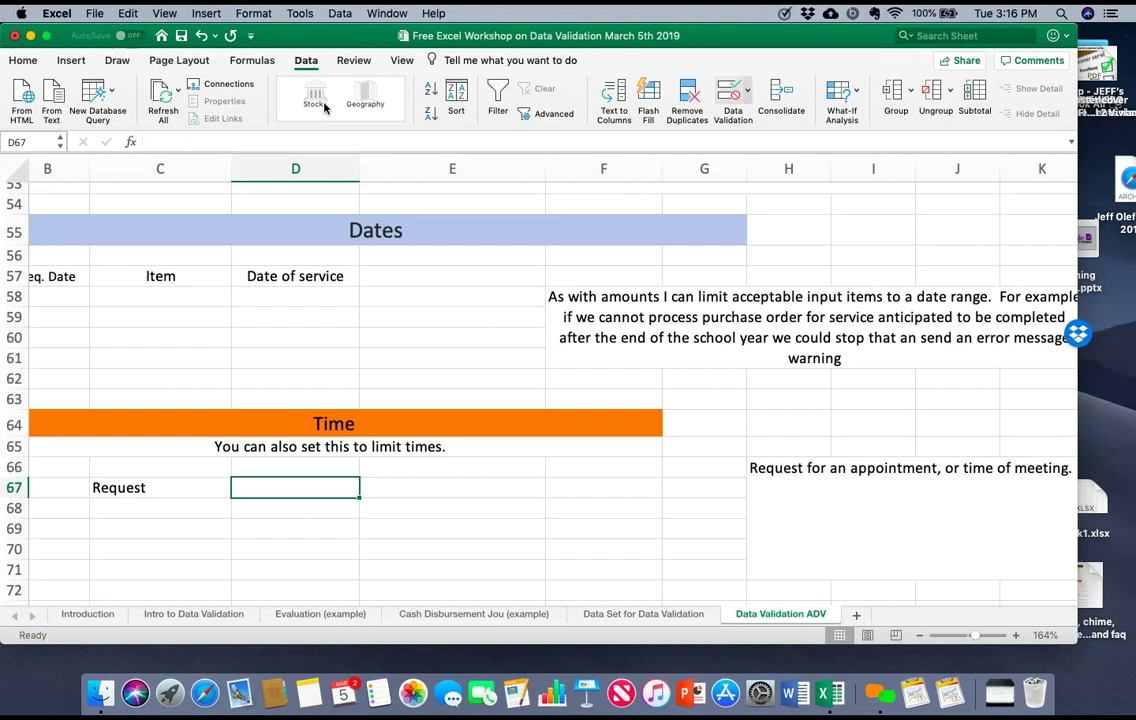
pyautogui.click(748, 91)
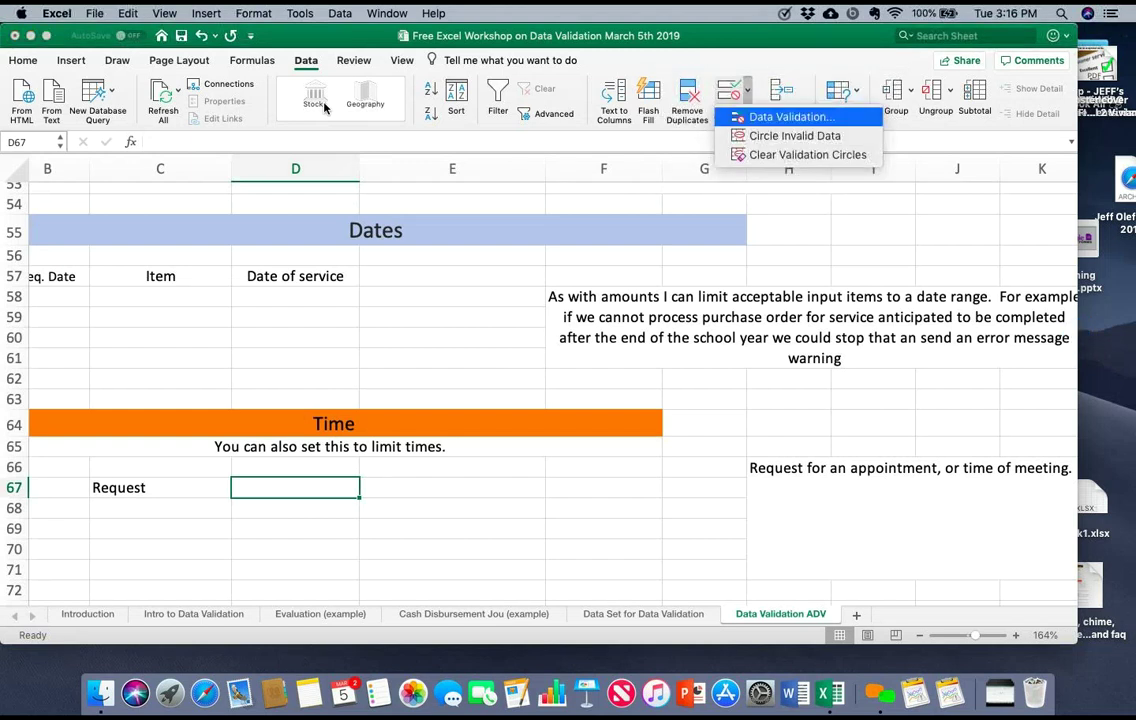
pyautogui.click(790, 116)
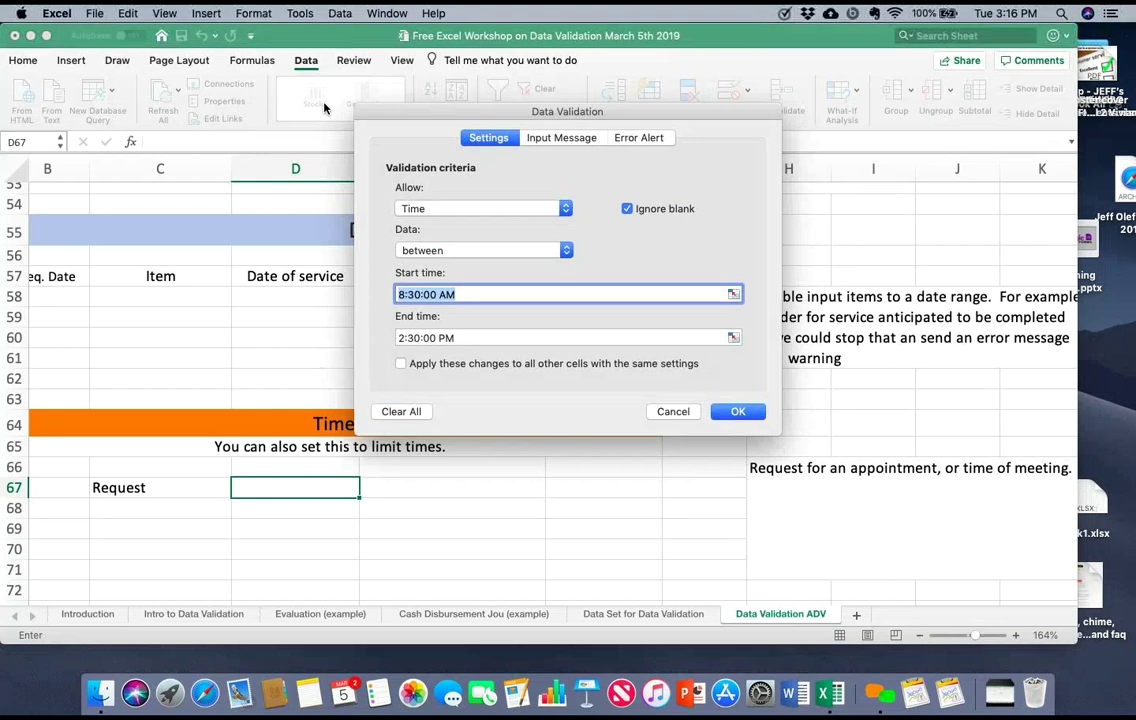
pyautogui.press('Return')
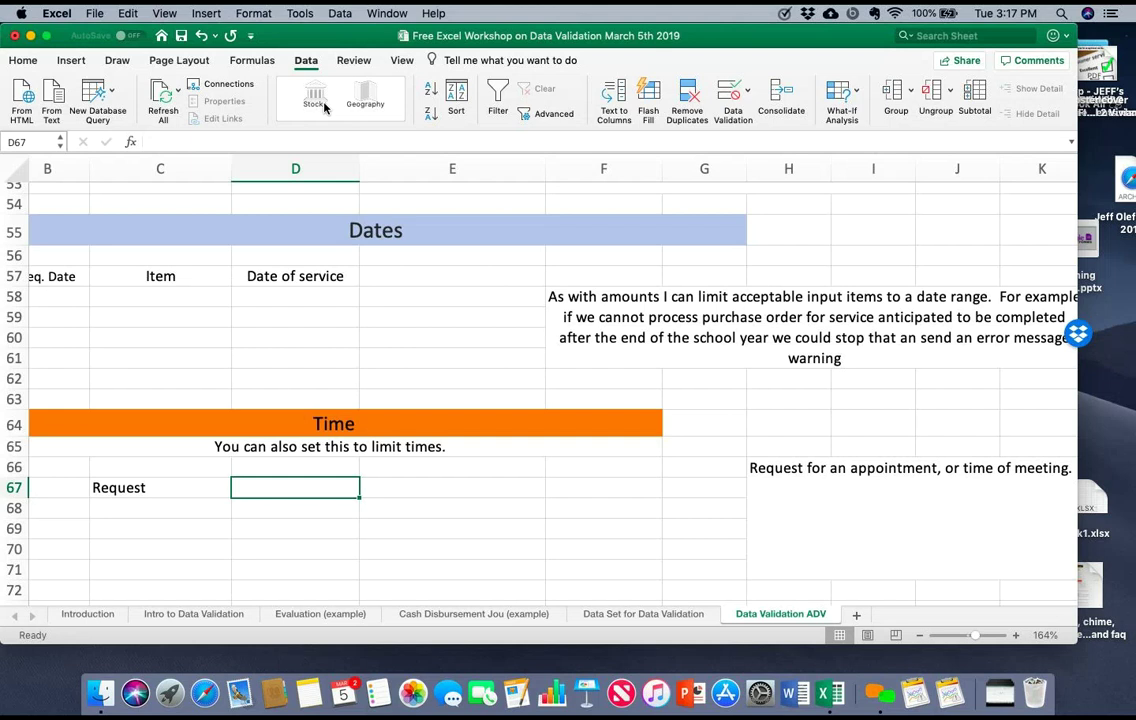
# Step: Set the start time of the time validation on cell D69, below the Request row, to 10:00 AM
pyautogui.scroll(-3, 324, 107)
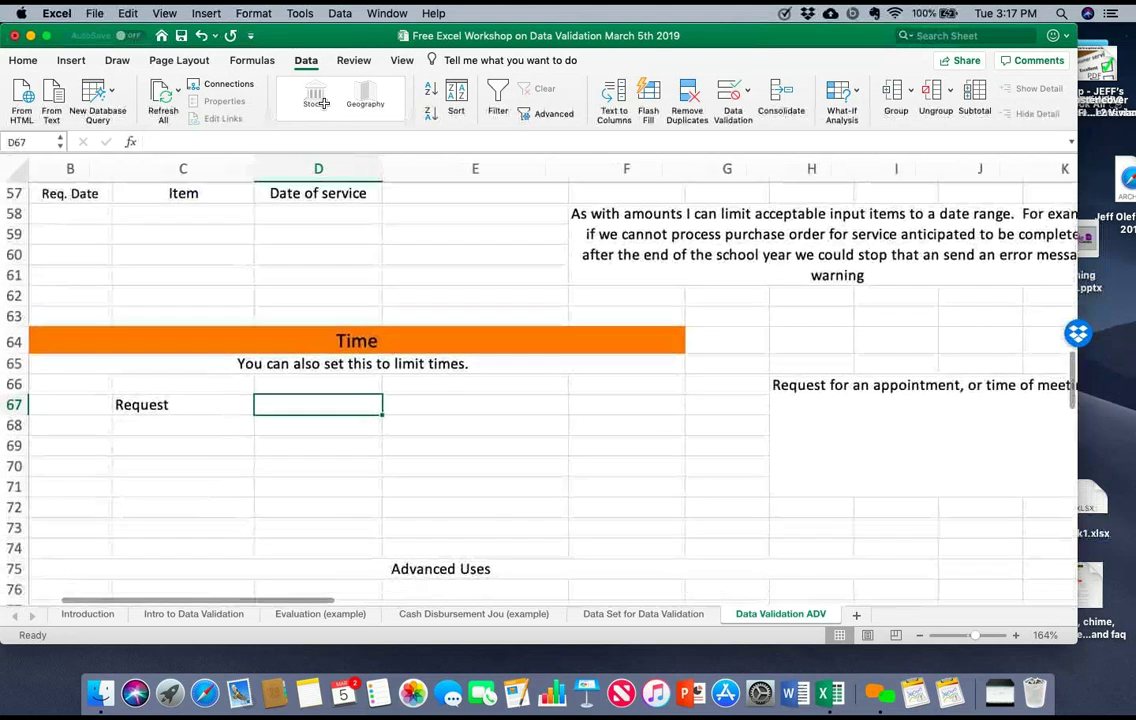
pyautogui.press('Down')
pyautogui.press('Down')
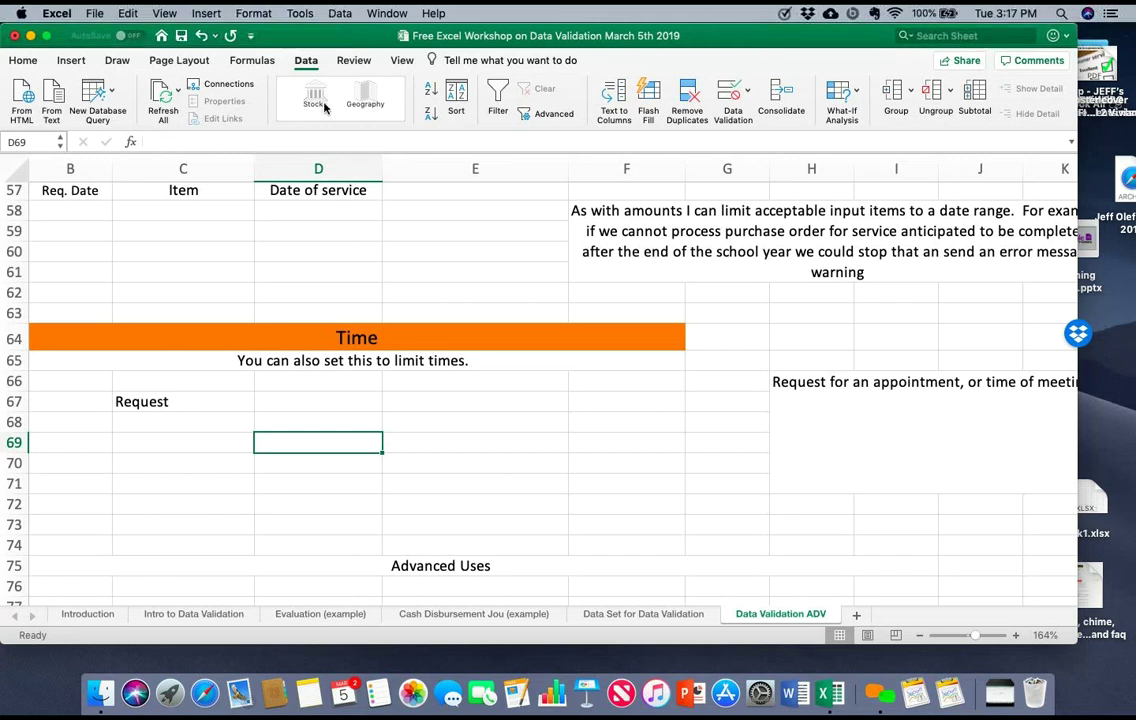
pyautogui.click(747, 90)
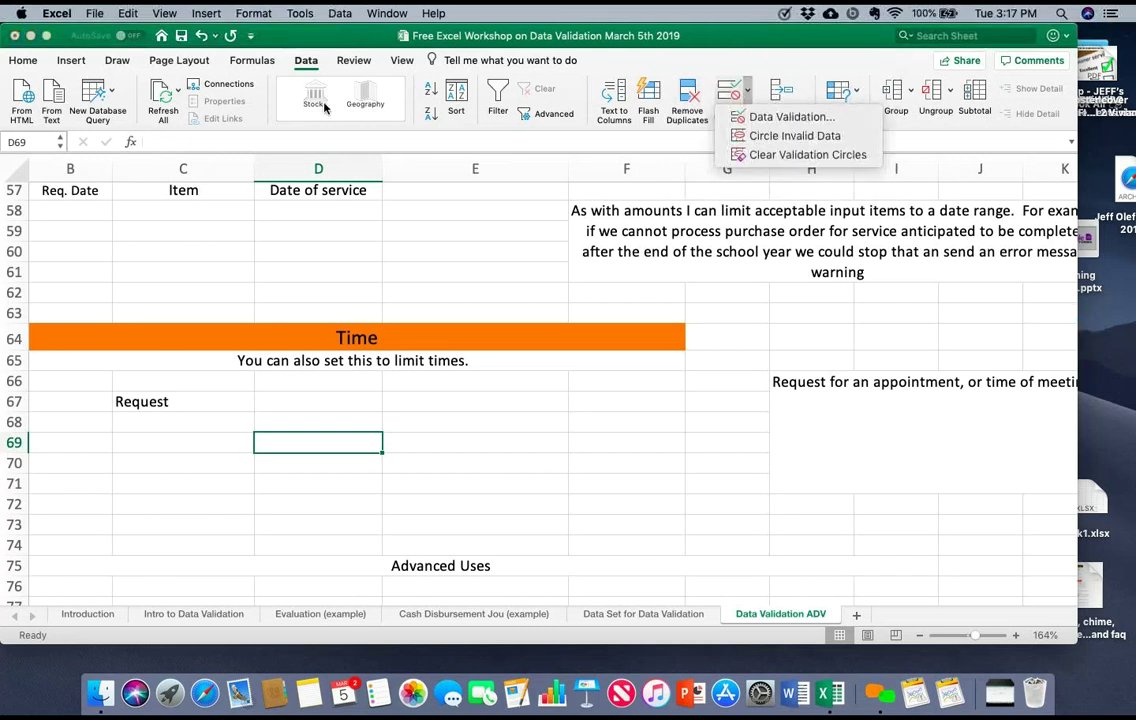
pyautogui.click(790, 117)
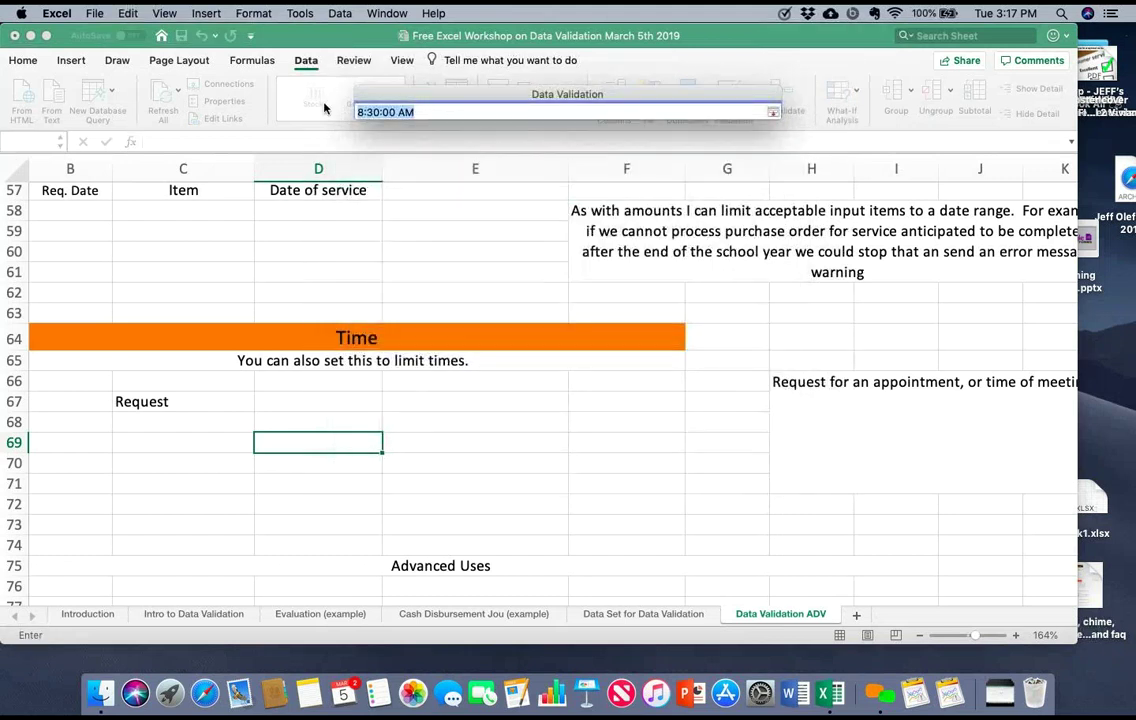
pyautogui.press('Right')
pyautogui.press('BackSpace')
pyautogui.press('BackSpace')
pyautogui.press('BackSpace')
pyautogui.press('BackSpace')
pyautogui.press('BackSpace')
pyautogui.press('BackSpace')
pyautogui.press('BackSpace')
pyautogui.press('BackSpace')
pyautogui.press('BackSpace')
pyautogui.press('BackSpace')
pyautogui.write('10:00 AM')
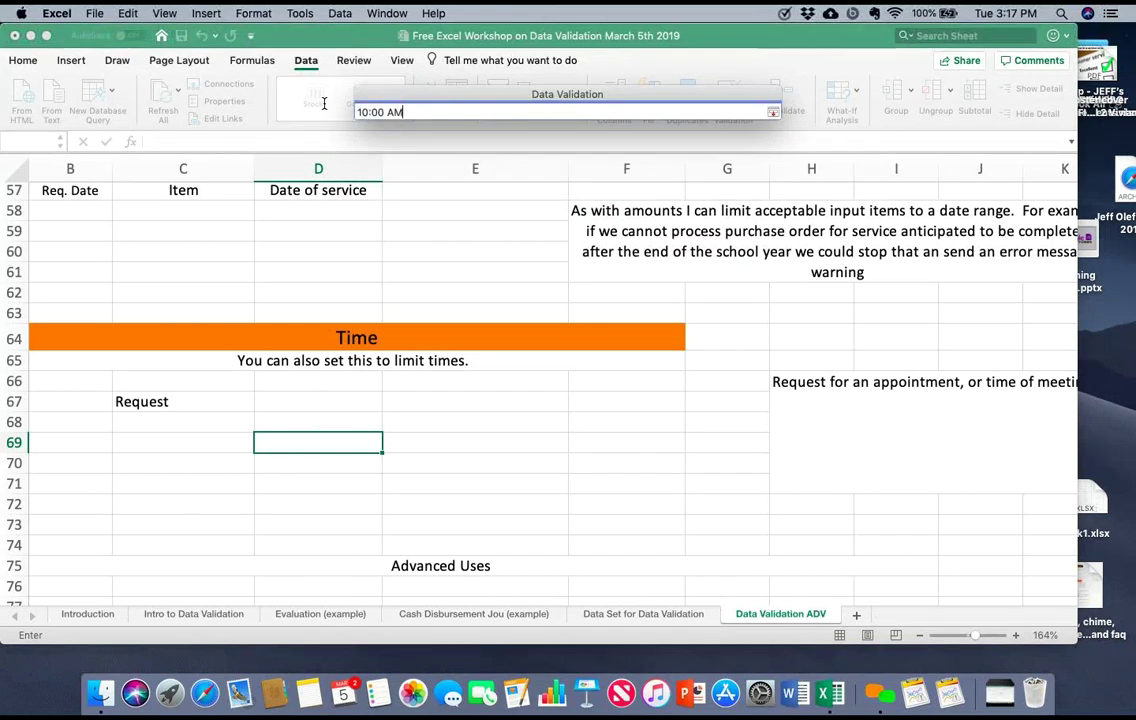
pyautogui.press('Return')
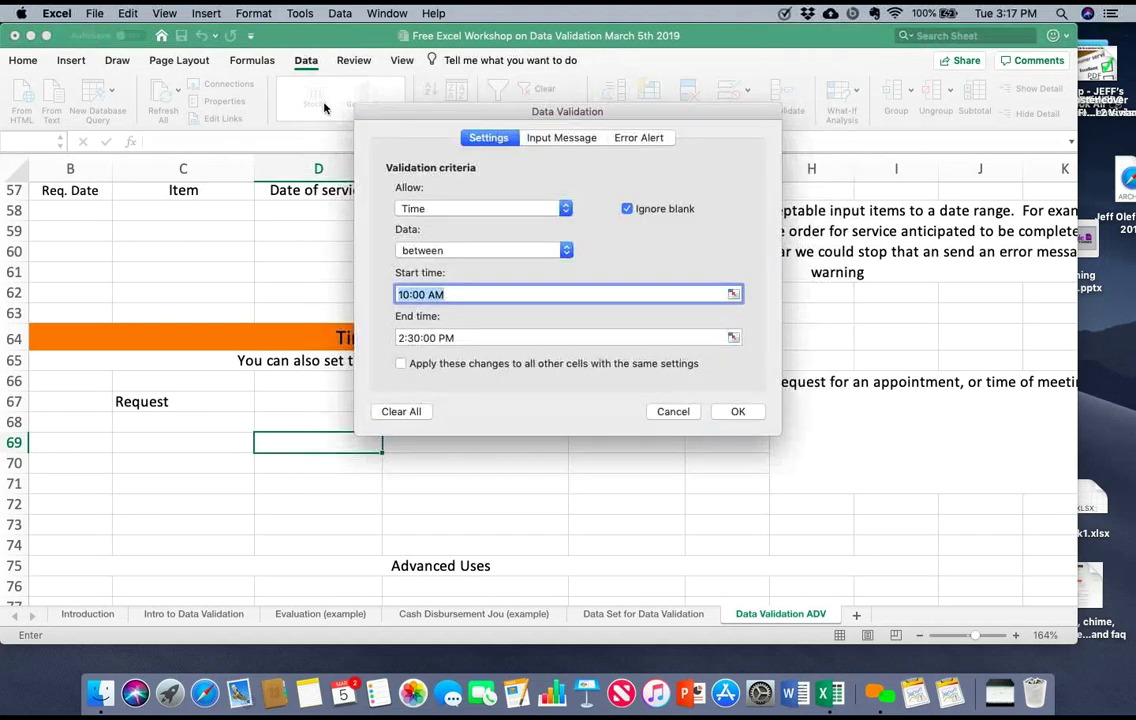
# Step: Set the end time of D69's time validation to 2:00 PM and apply the rule
pyautogui.press('Tab')
pyautogui.press('Right')
pyautogui.press('BackSpace')
pyautogui.press('BackSpace')
pyautogui.press('BackSpace')
pyautogui.press('BackSpace')
pyautogui.press('BackSpace')
pyautogui.press('BackSpace')
pyautogui.press('BackSpace')
pyautogui.press('BackSpace')
pyautogui.write('0')
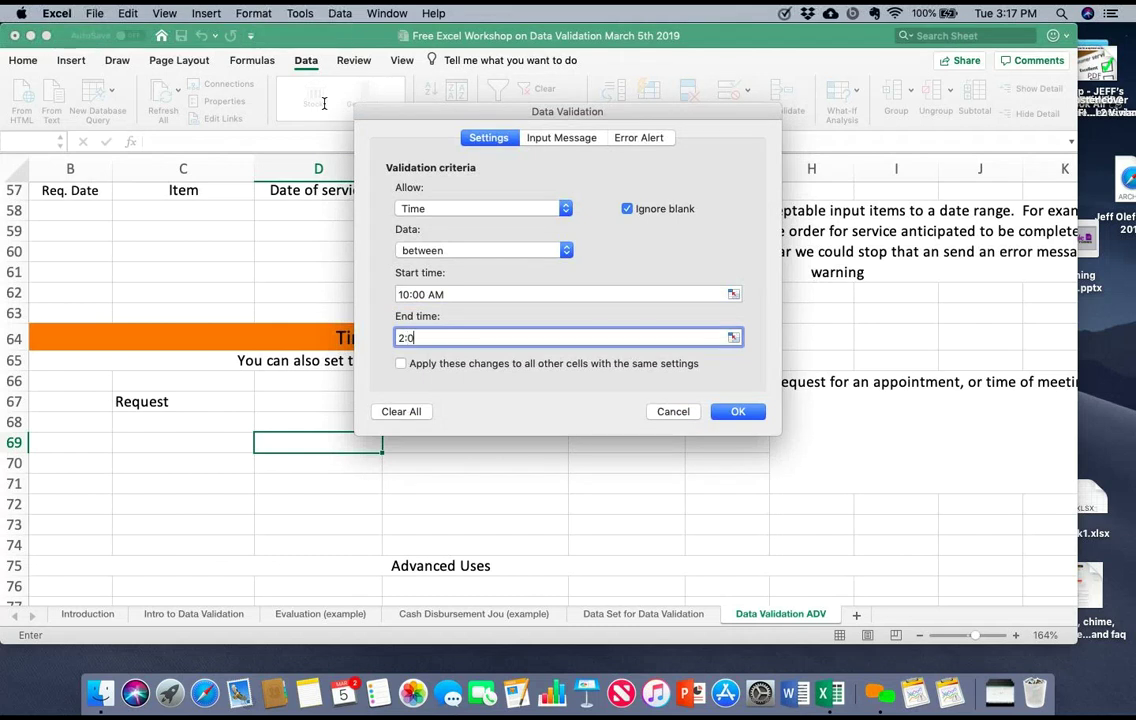
pyautogui.write('0 PM')
pyautogui.press('Return')
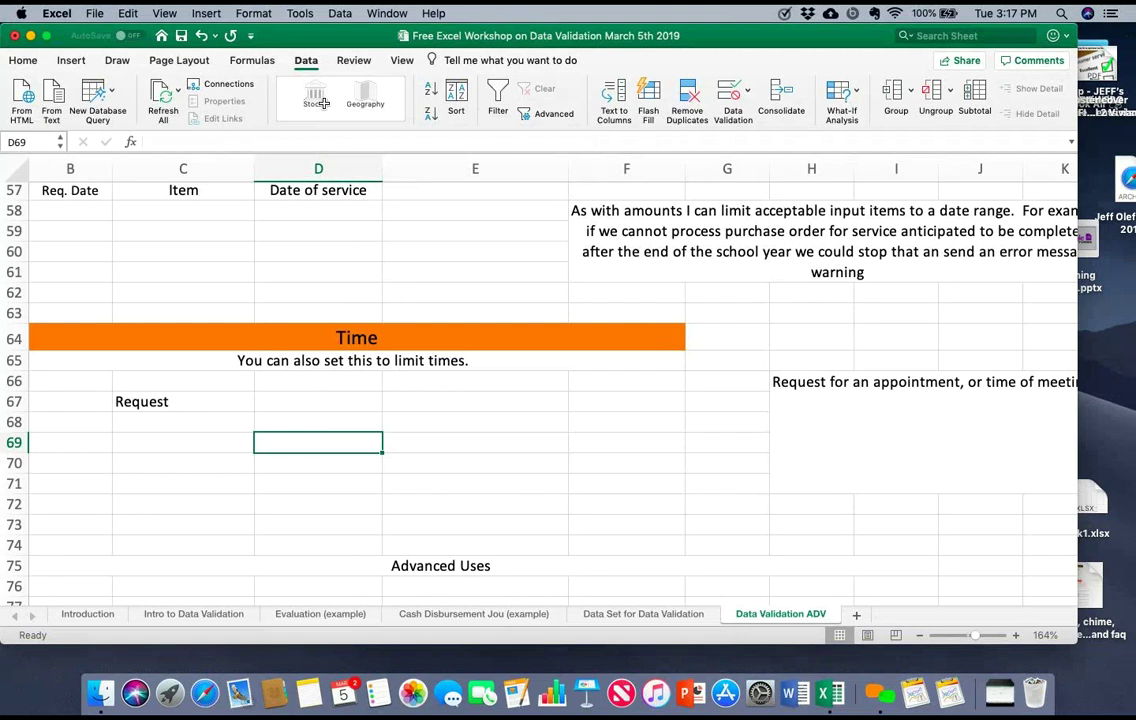
# Step: Try entering 9:00 in cell D69 to test the lower time limit, and cancel the entry
pyautogui.write('9:00')
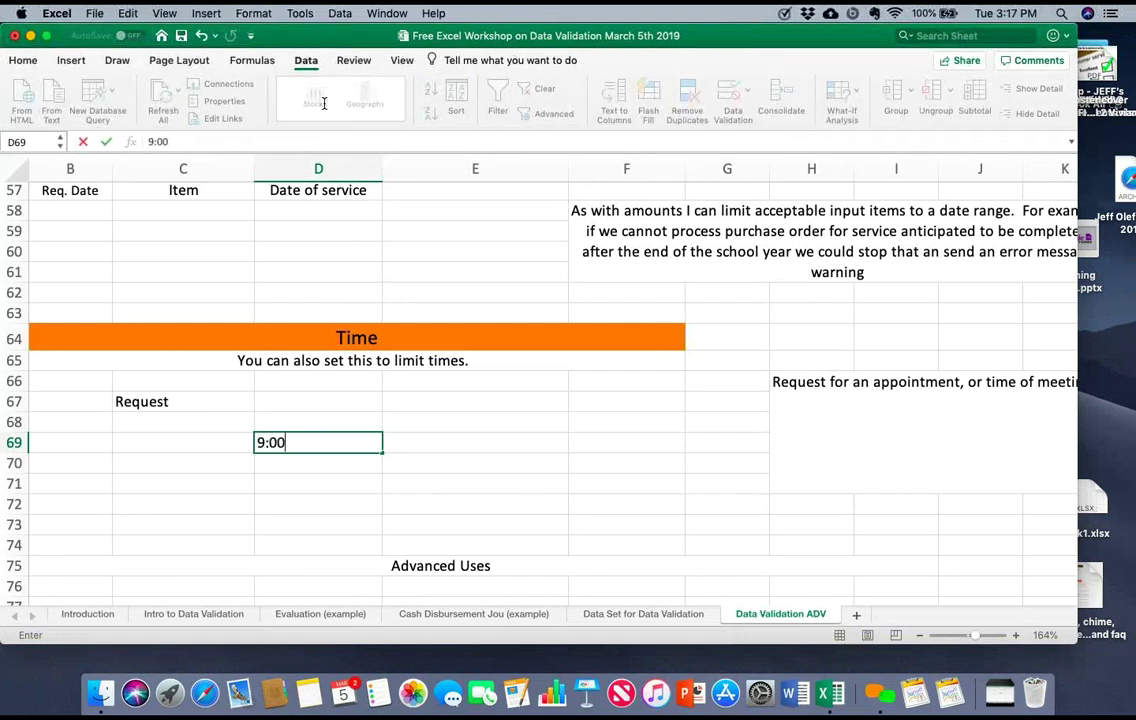
pyautogui.press('Return')
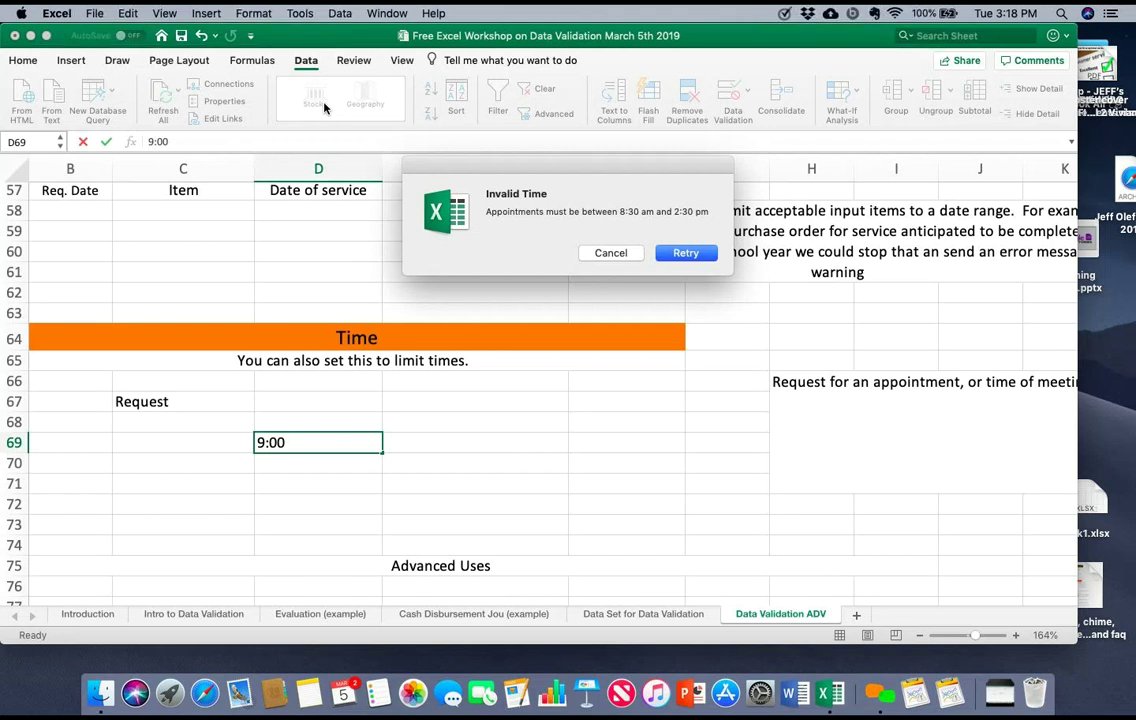
pyautogui.press('Escape')
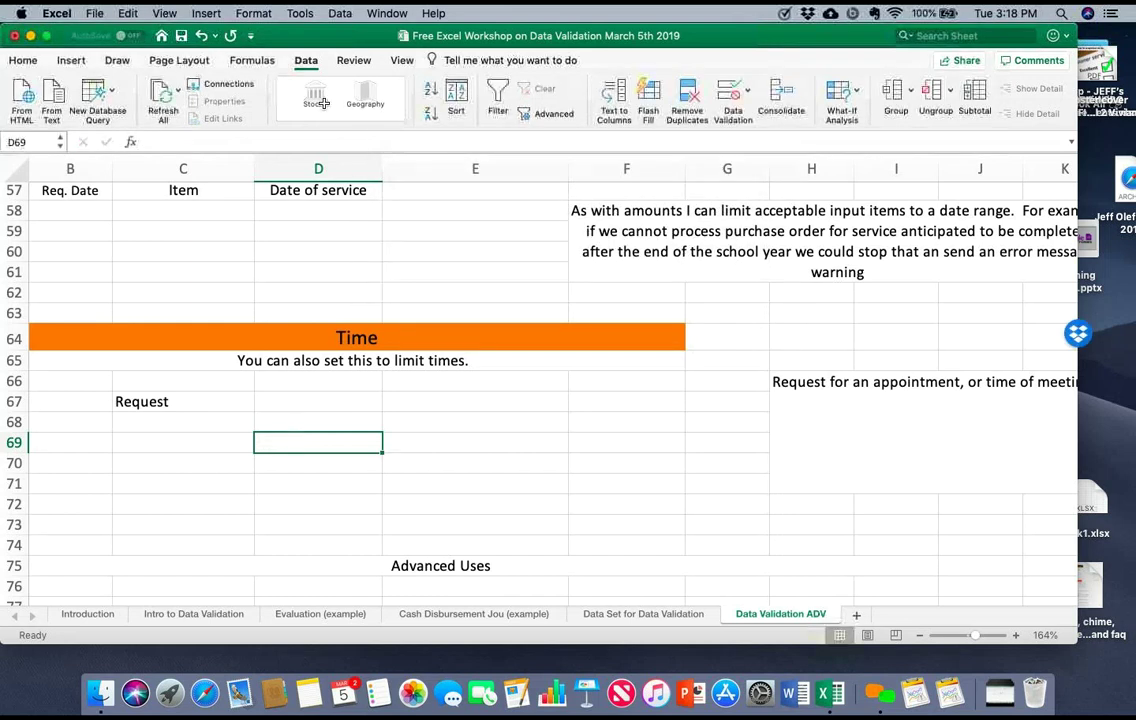
# Step: Look over the Using a customized formula section and examine the validation types available for cell D69
pyautogui.scroll(-5, 316, 104)
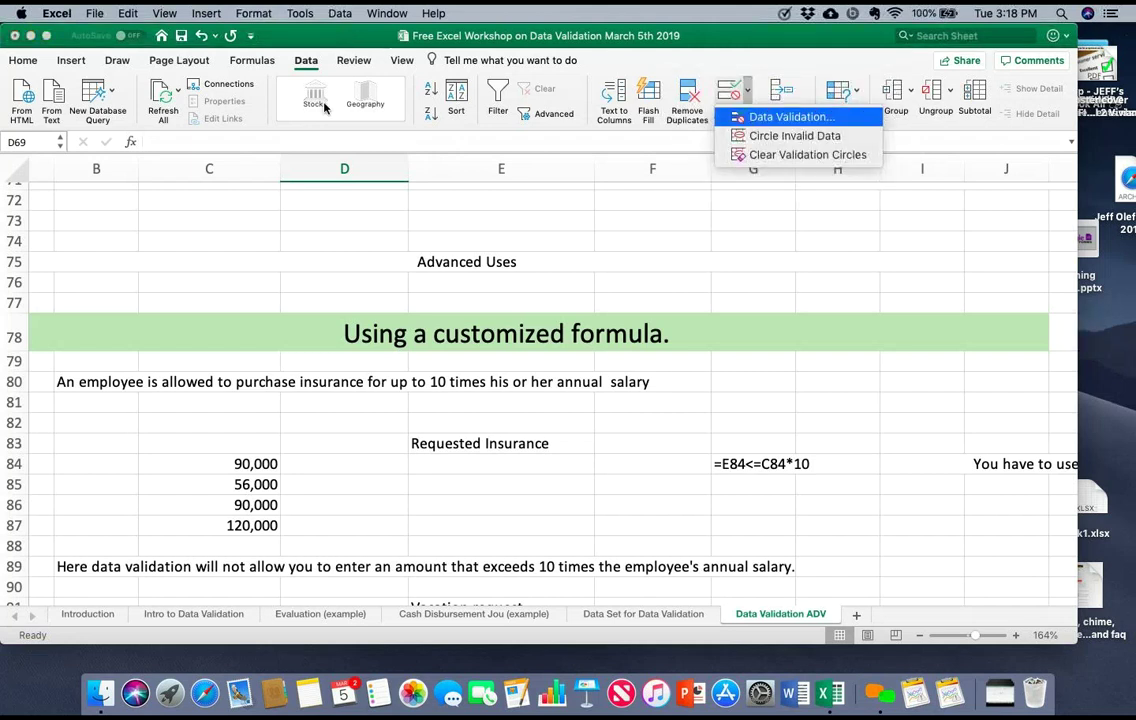
pyautogui.press('Return')
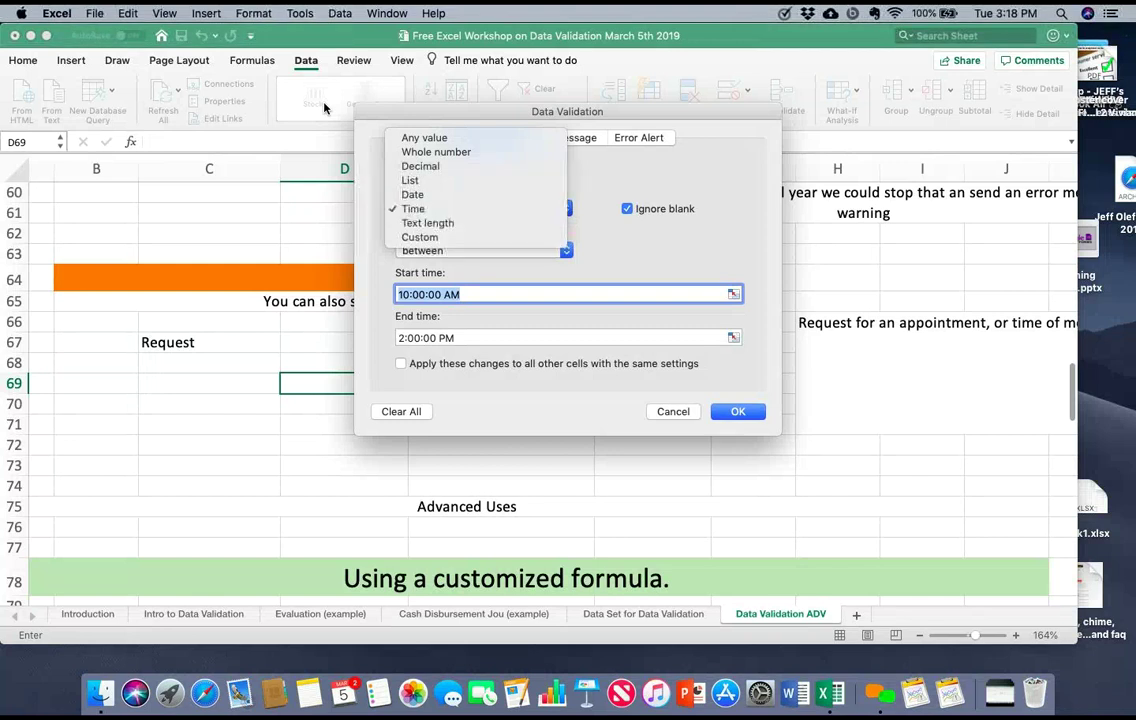
pyautogui.press('Escape')
pyautogui.scroll(-4, 324, 108)
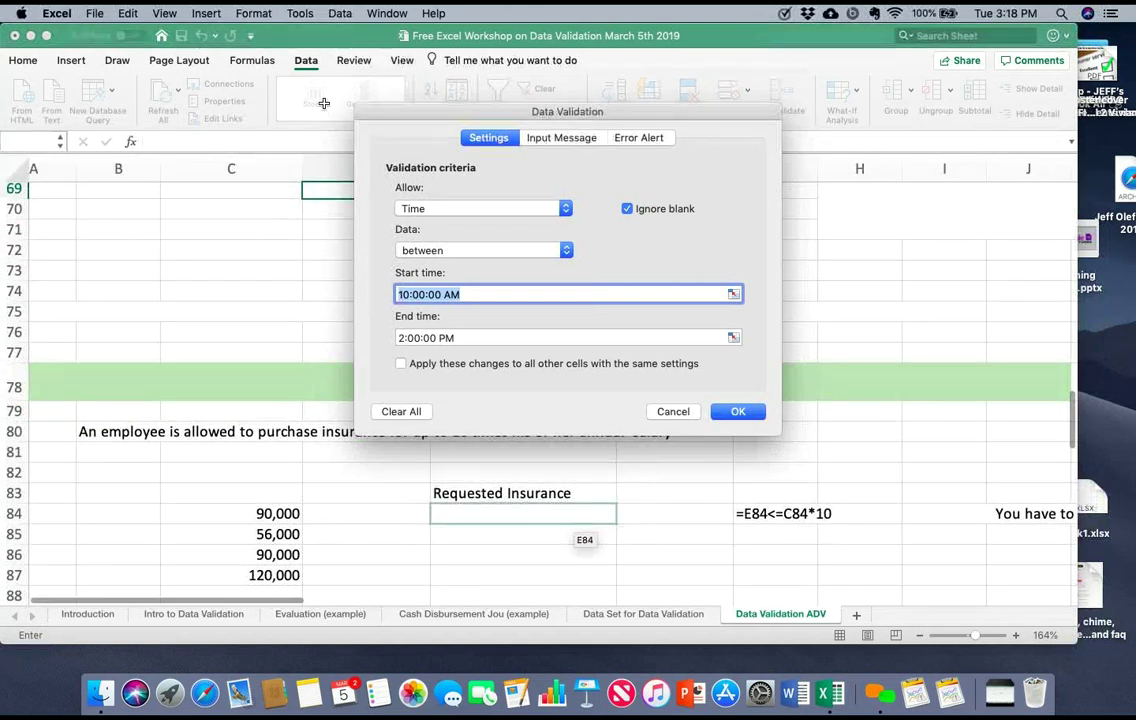
pyautogui.click(523, 513)
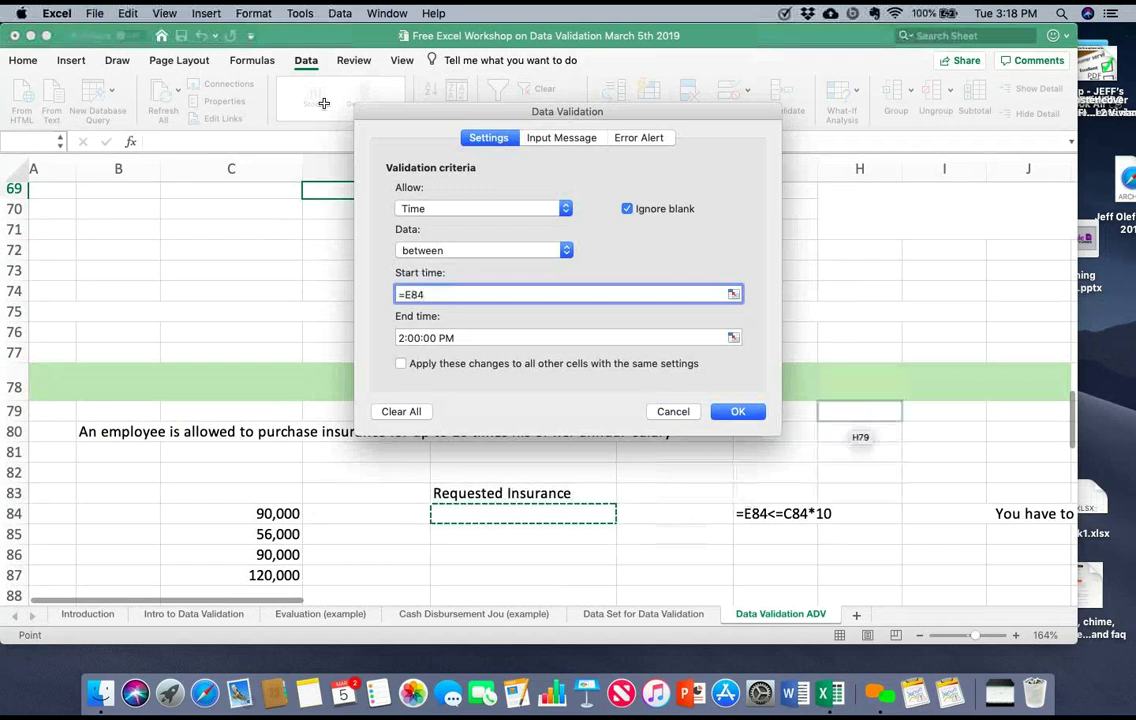
pyautogui.click(674, 513)
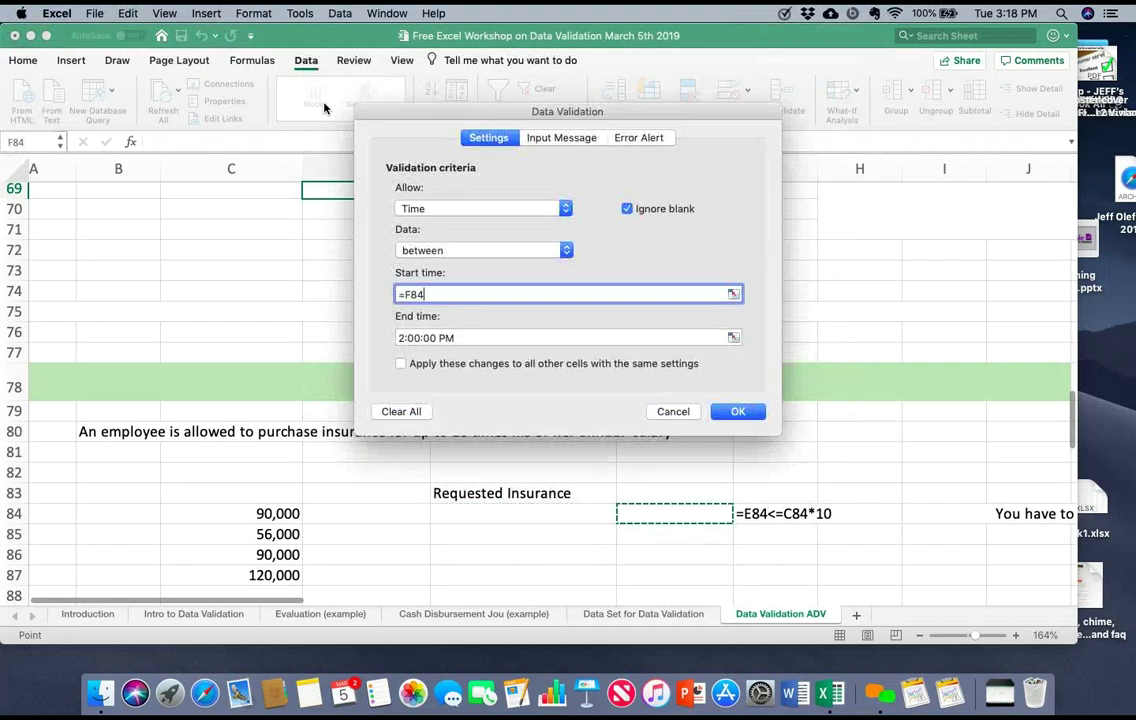
pyautogui.press('Escape')
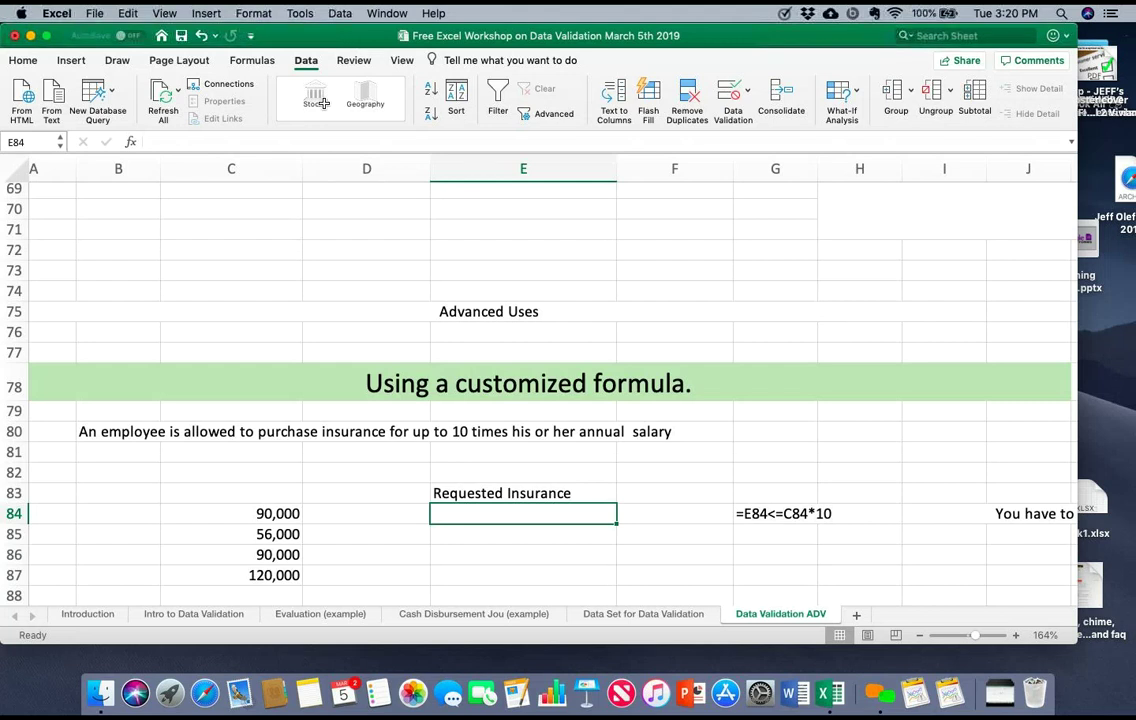
# Step: Examine the custom validation formula of the Requested Insurance cell E85, leaving it as is
pyautogui.press('Return')
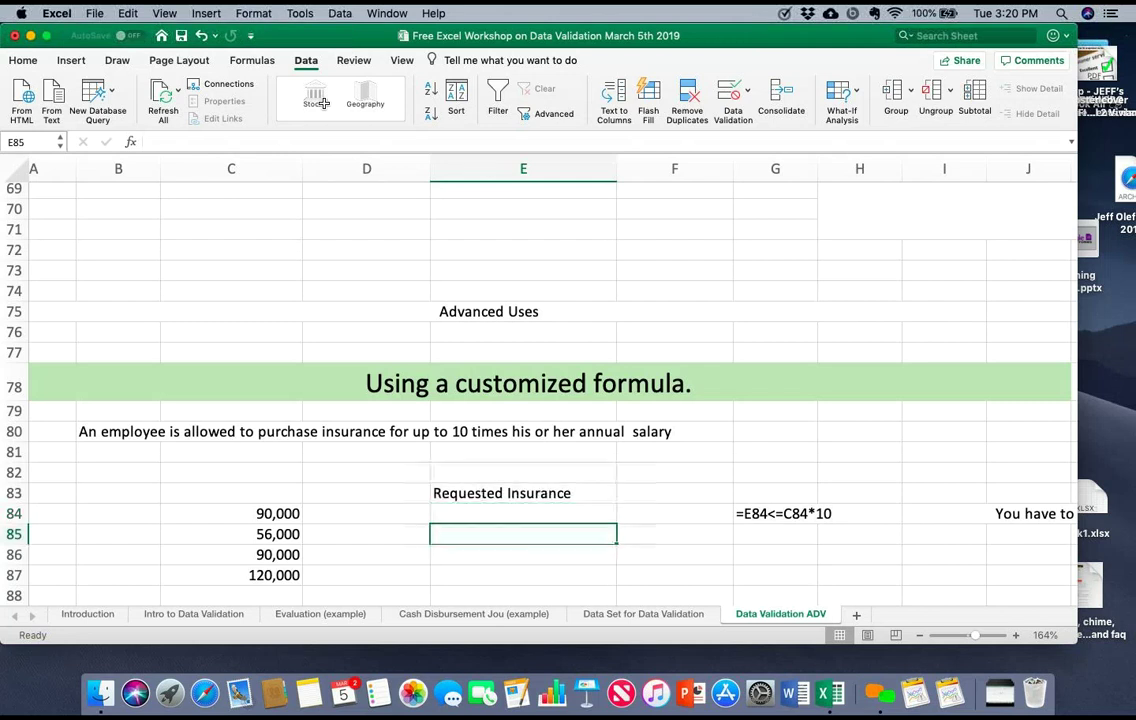
pyautogui.click(747, 91)
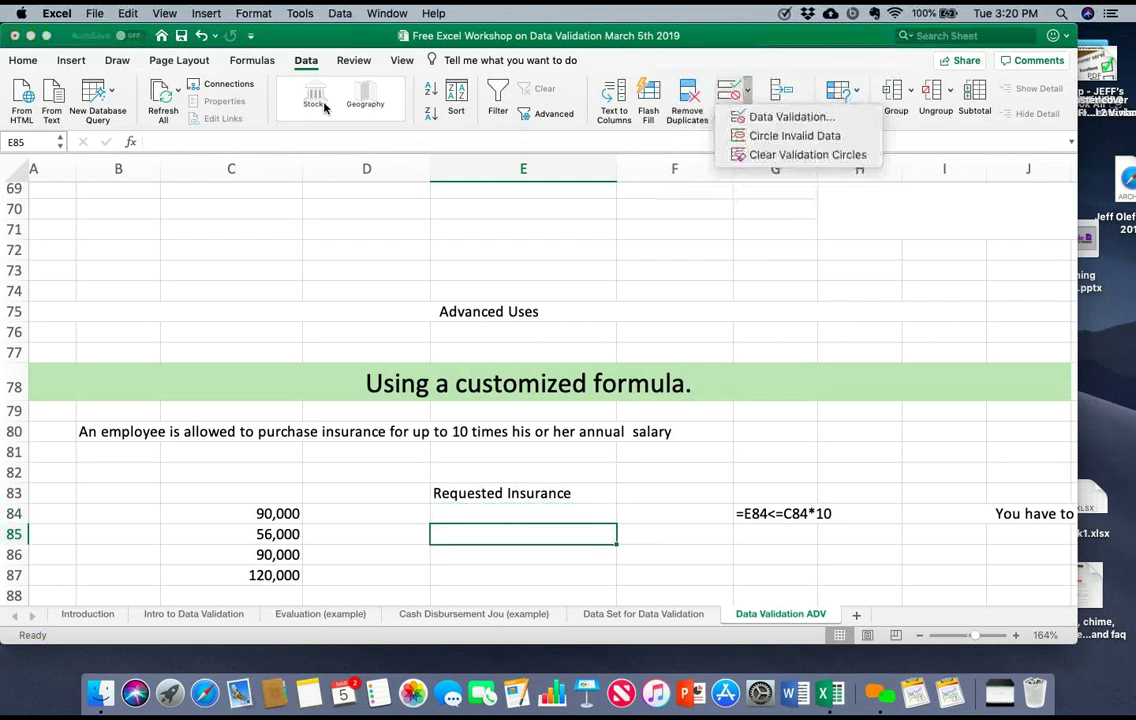
pyautogui.click(790, 117)
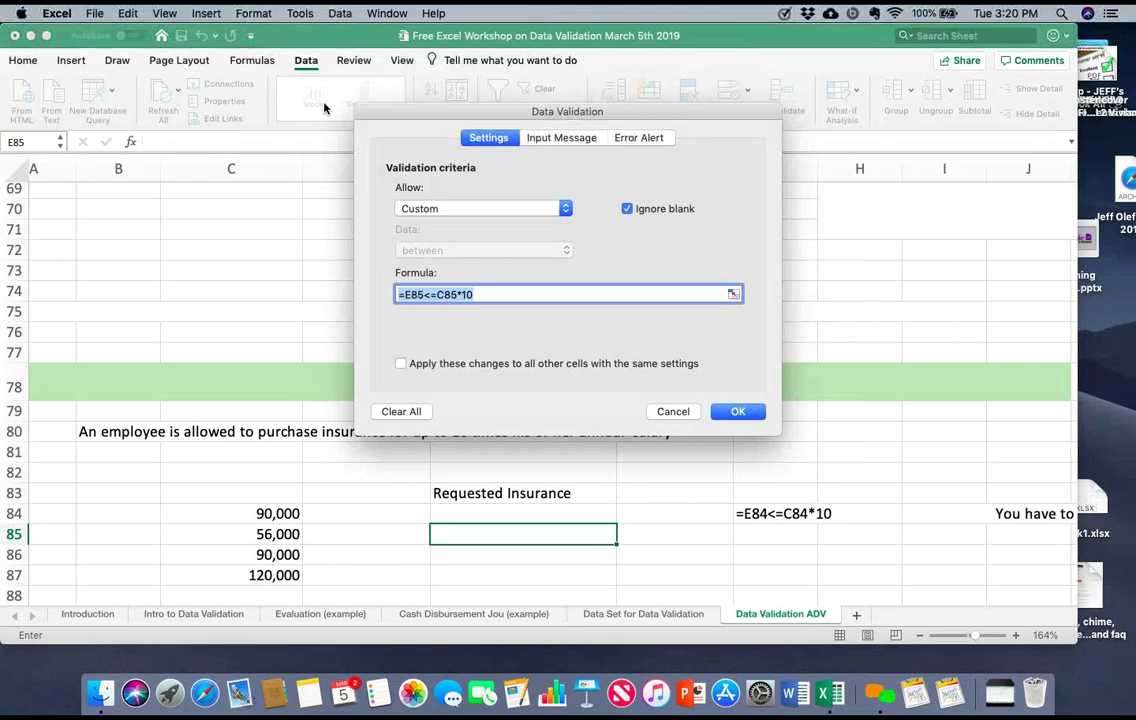
pyautogui.press('Escape')
pyautogui.press('Up')
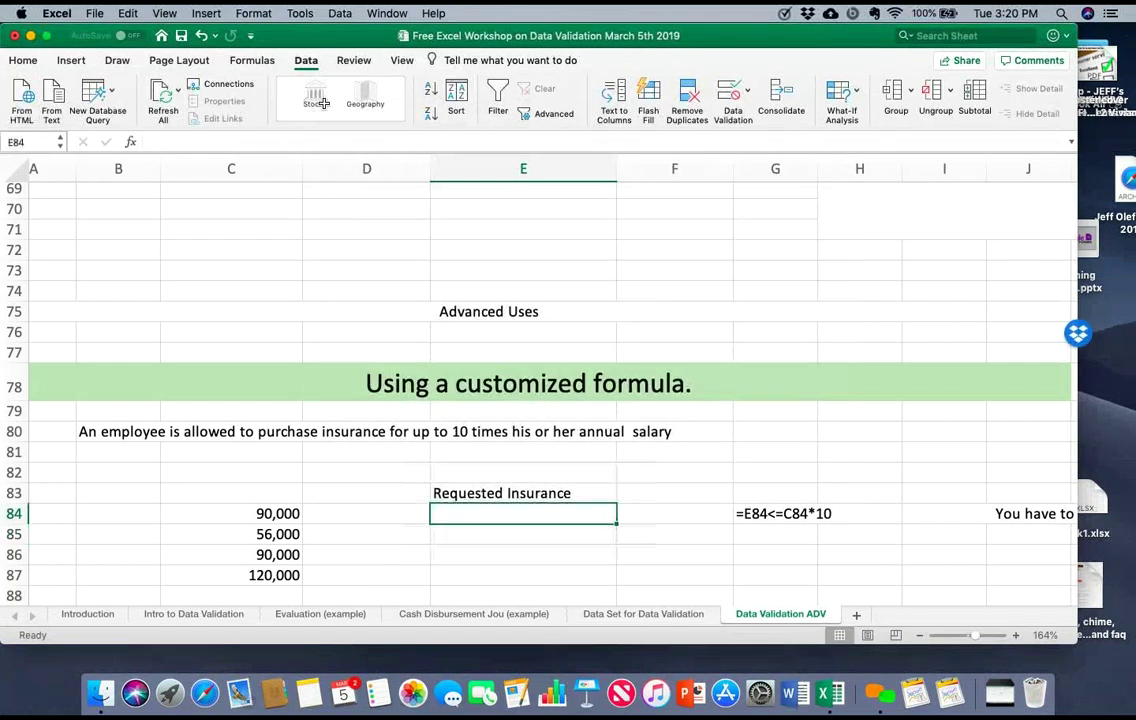
# Step: Examine the custom validation formula and the allowed criteria type of the Requested Insurance cell E84
pyautogui.click(747, 91)
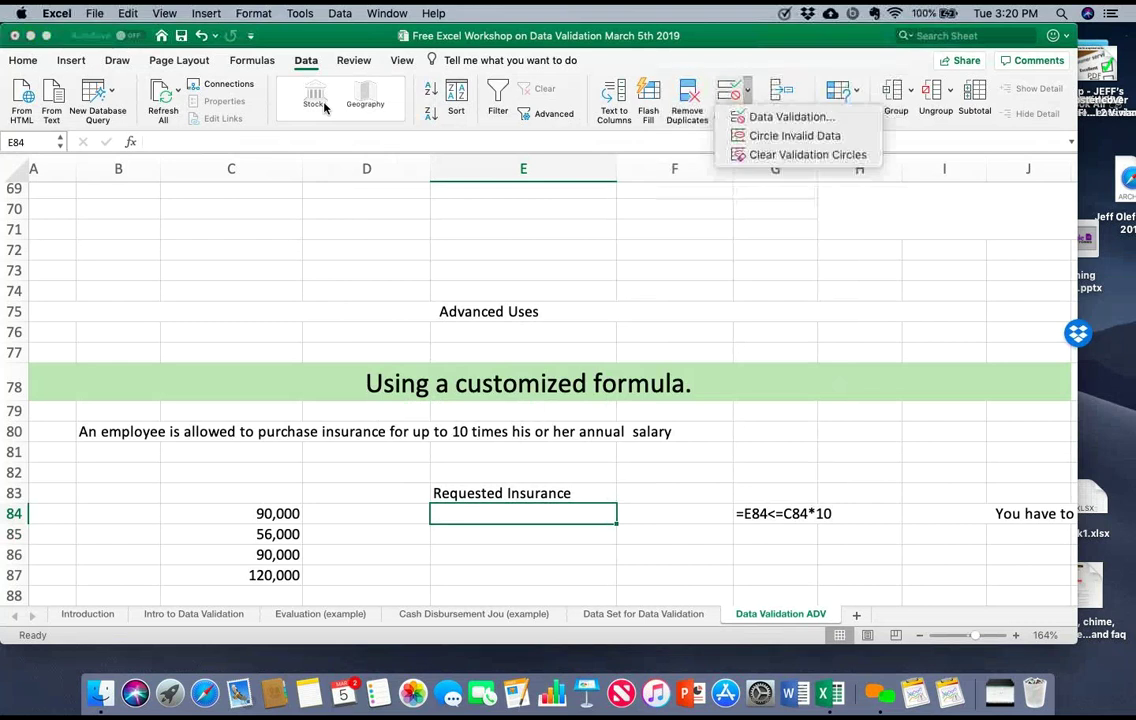
pyautogui.click(791, 116)
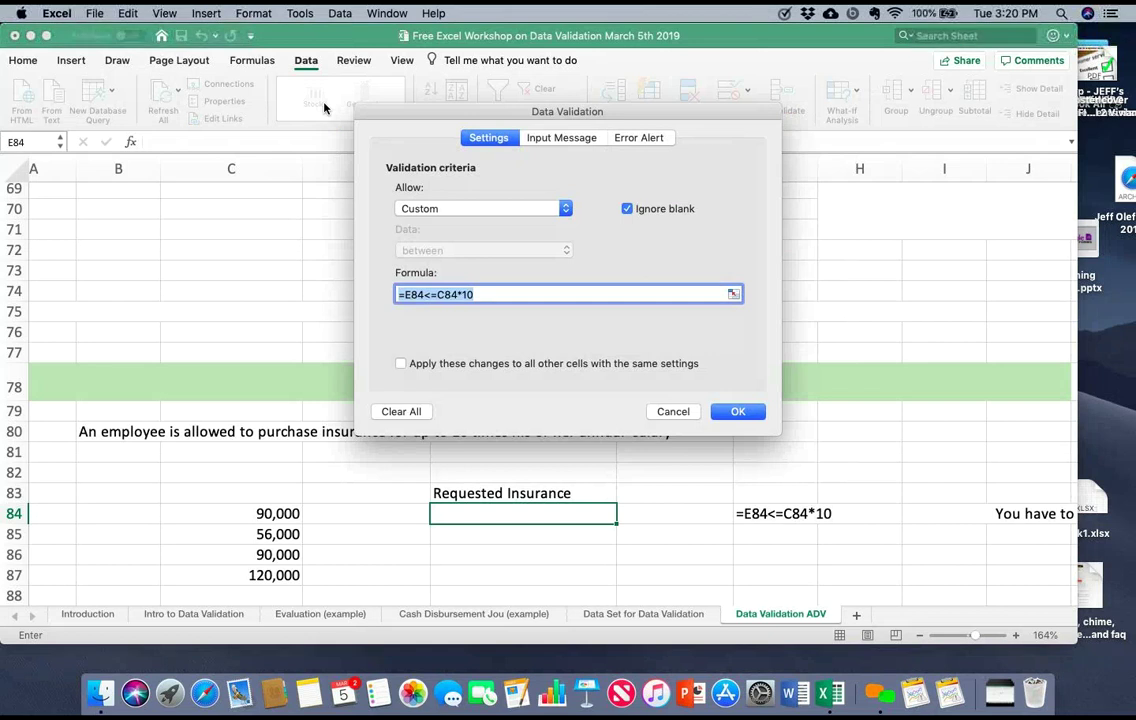
pyautogui.press('Escape')
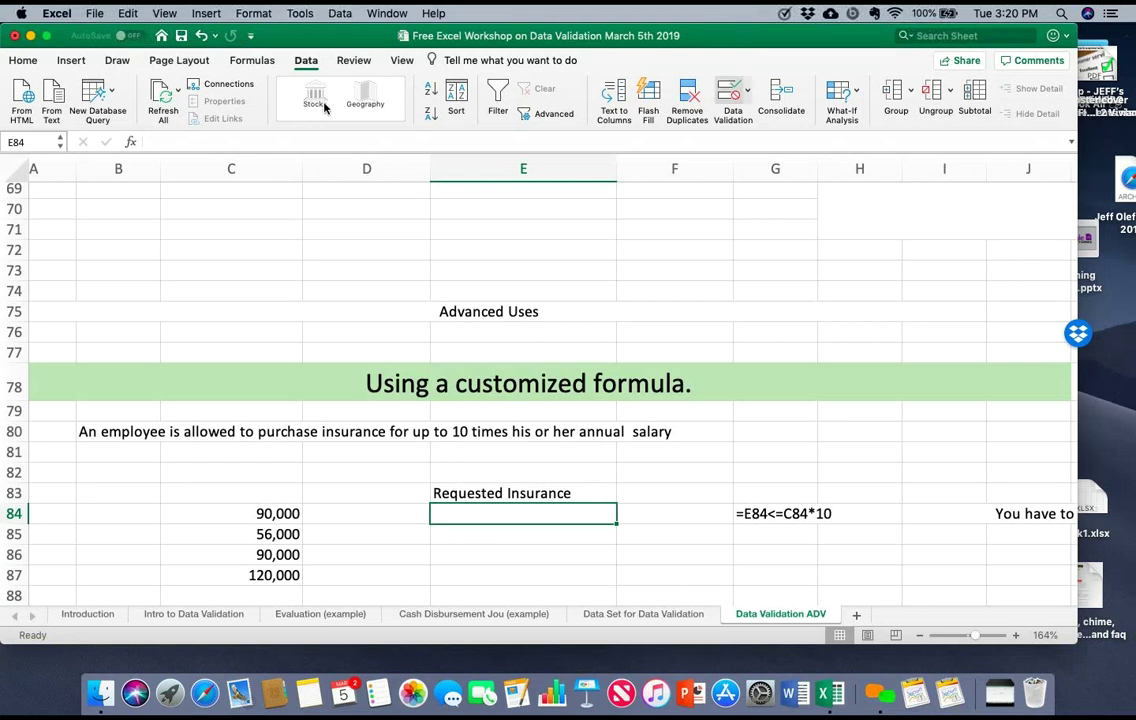
pyautogui.click(747, 91)
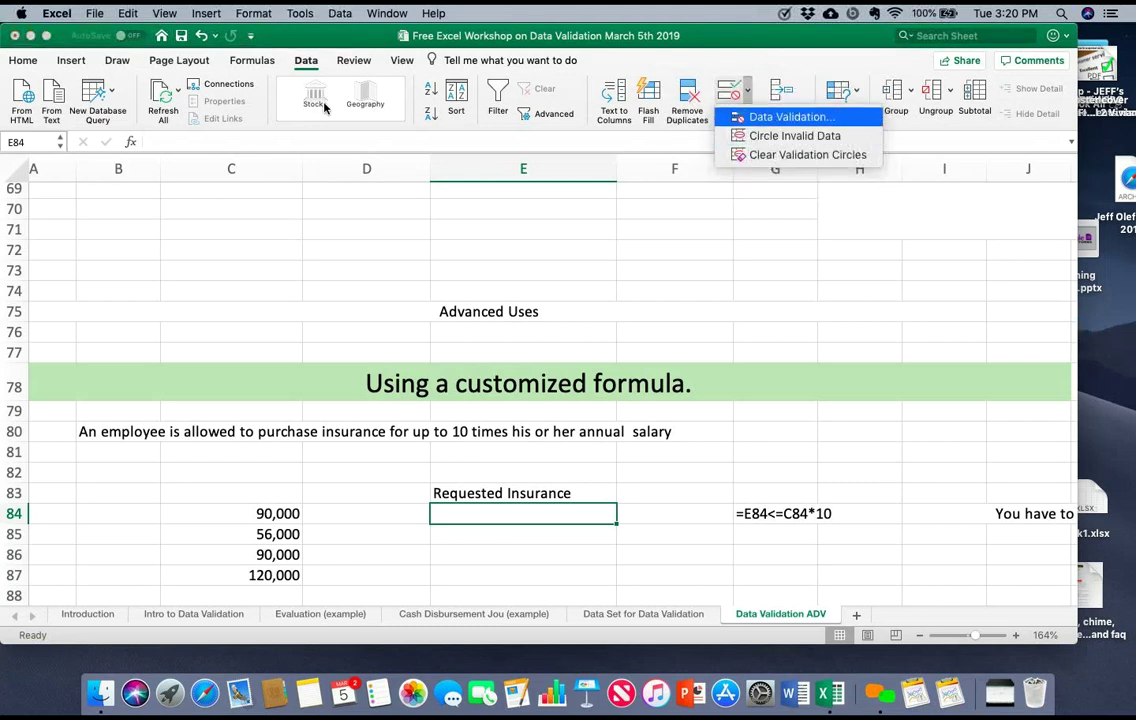
pyautogui.press('Return')
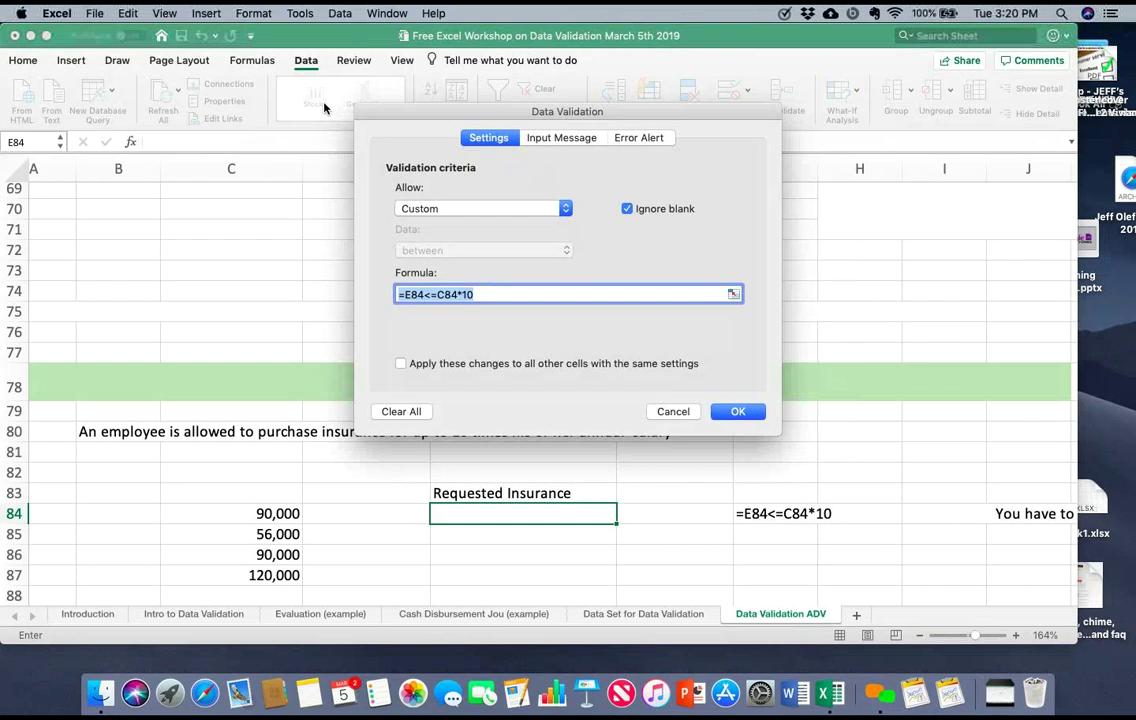
pyautogui.click(483, 208)
pyautogui.press('Escape')
pyautogui.press('Return')
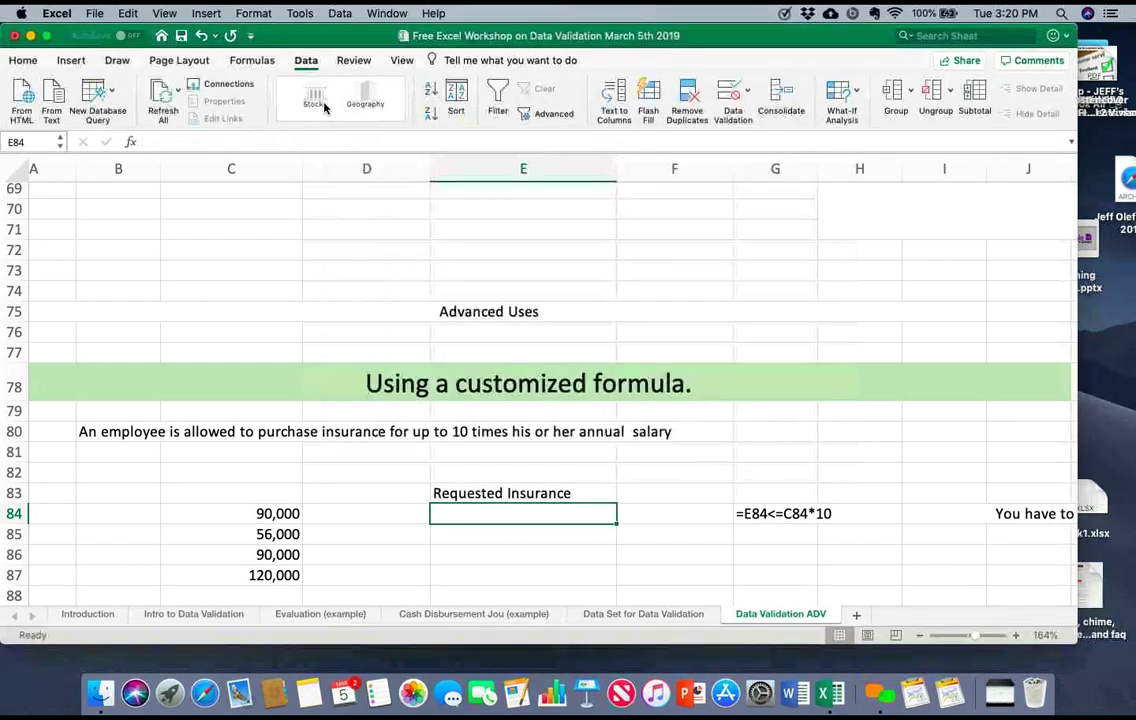
# Step: Enter 800,000 in cell E84 to test an amount within ten times the salary, and clear it
pyautogui.write('800,000')
pyautogui.press('Return')
pyautogui.press('Up')
pyautogui.press('Delete')
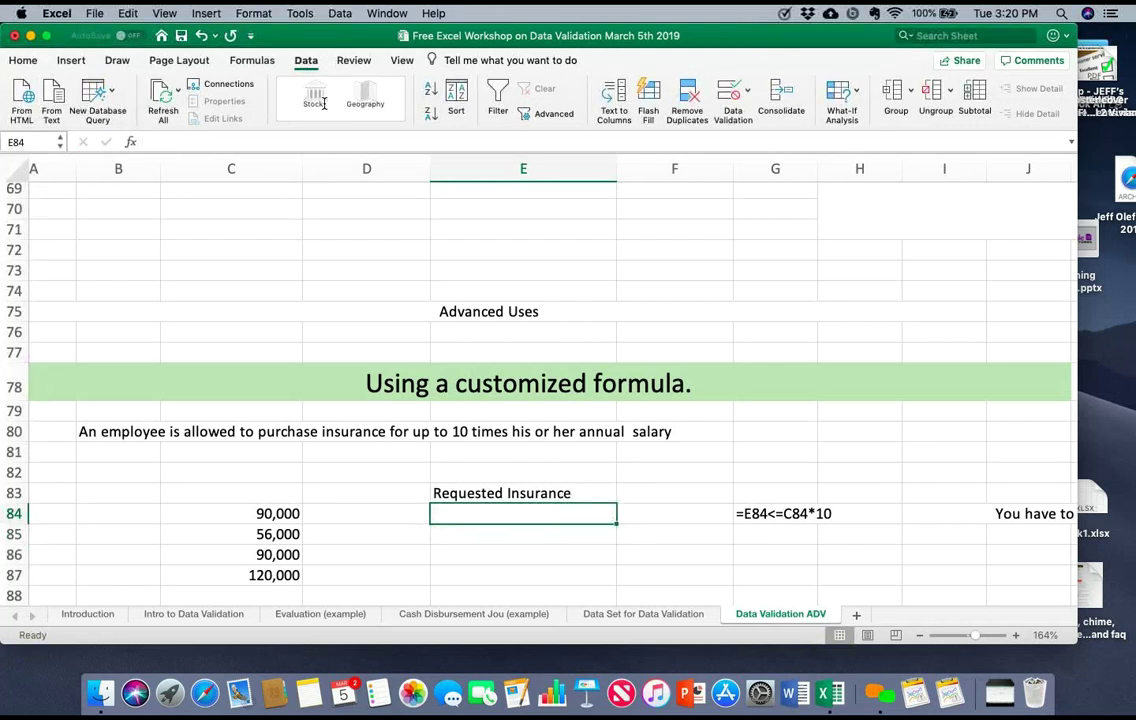
# Step: Try entering 1,000,000 in cell E84 to test the insurance limit, and cancel the entry
pyautogui.write('1,00')
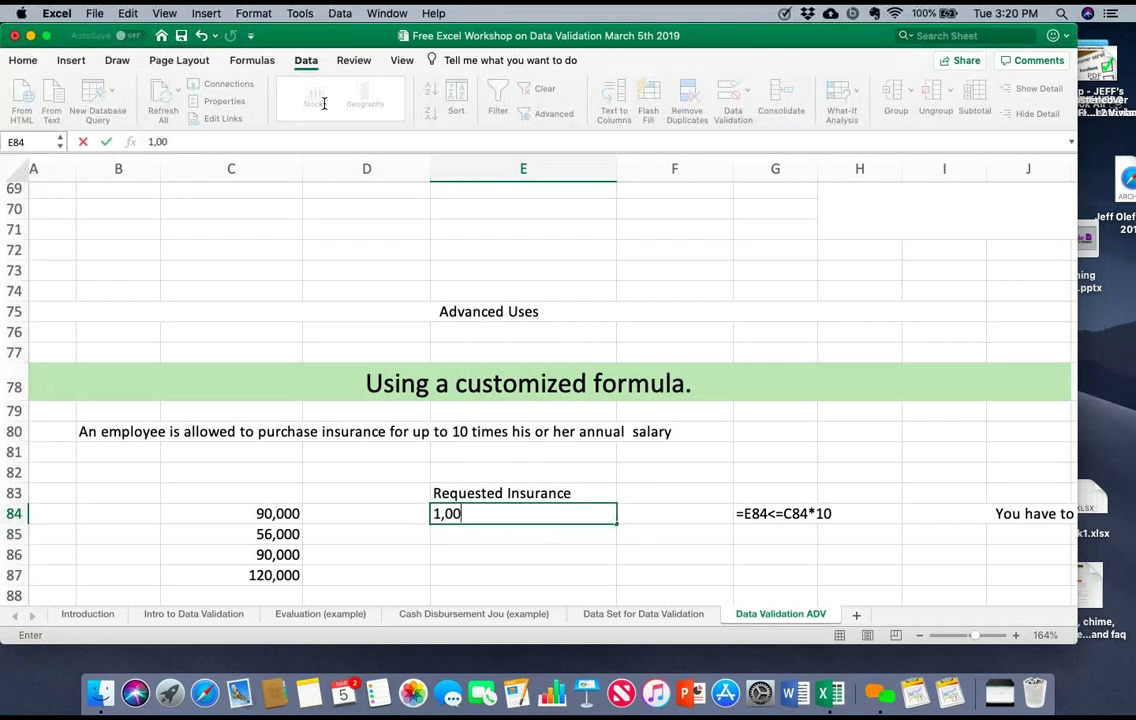
pyautogui.write('0,000')
pyautogui.press('Return')
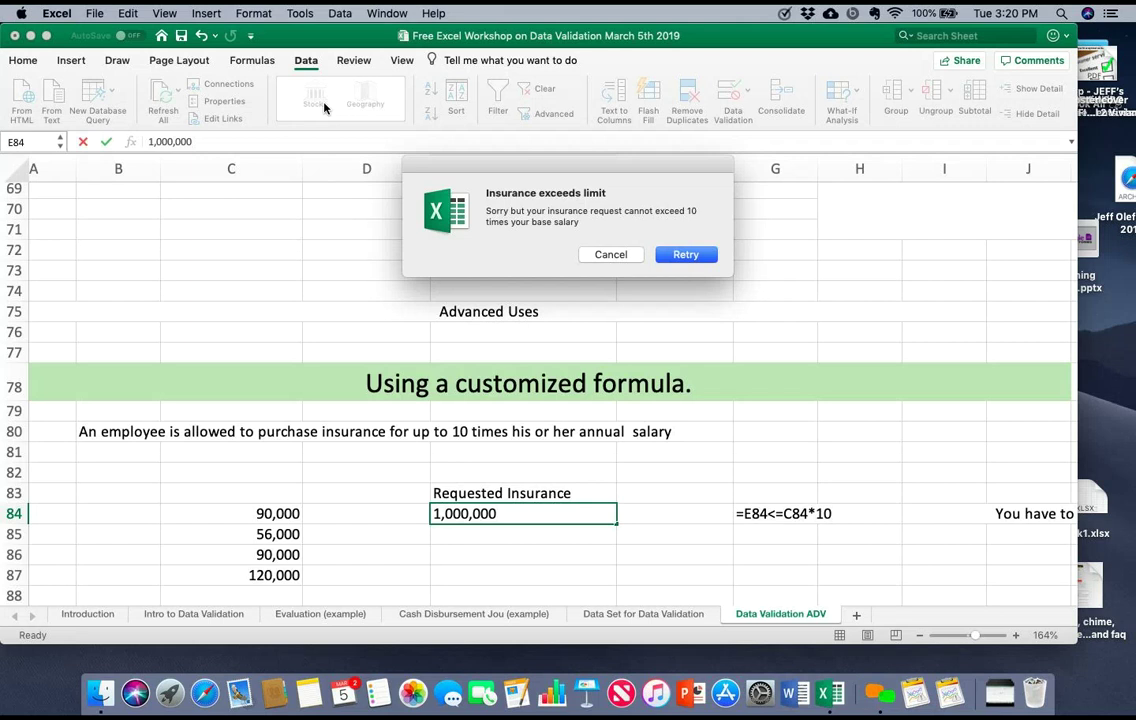
pyautogui.press('Escape')
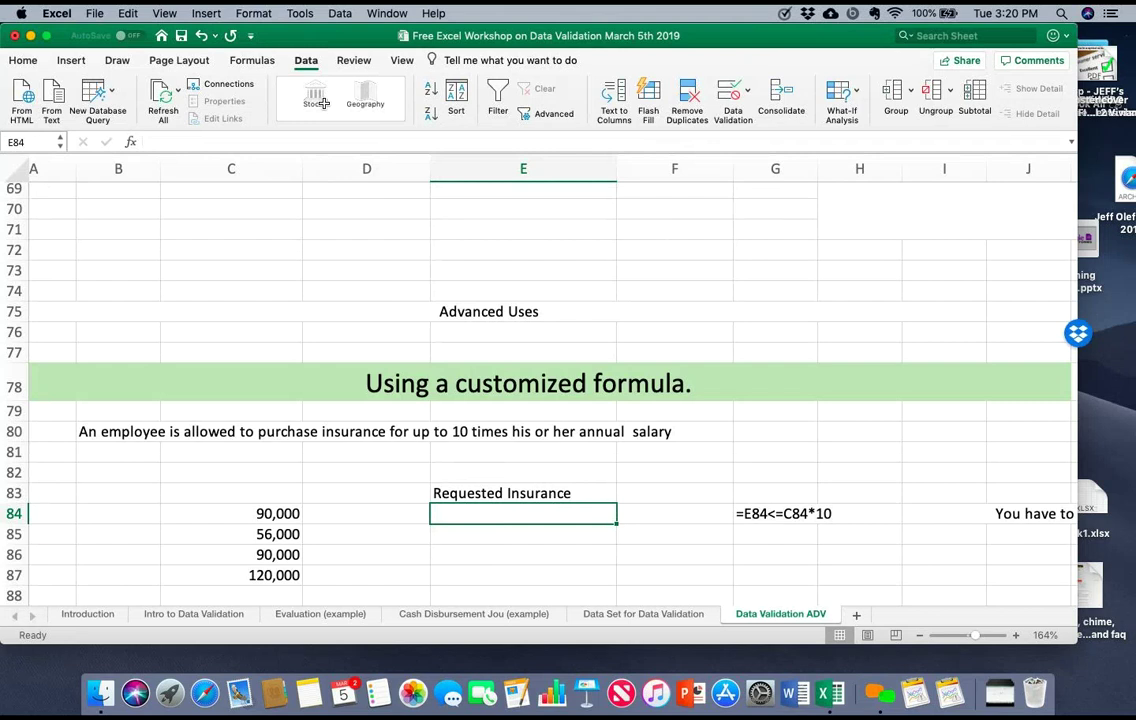
# Step: Enter 1,000,000 as the requested insurance in cell E87 for the 120,000 salary
pyautogui.press('Down')
pyautogui.press('Down')
pyautogui.press('Down')
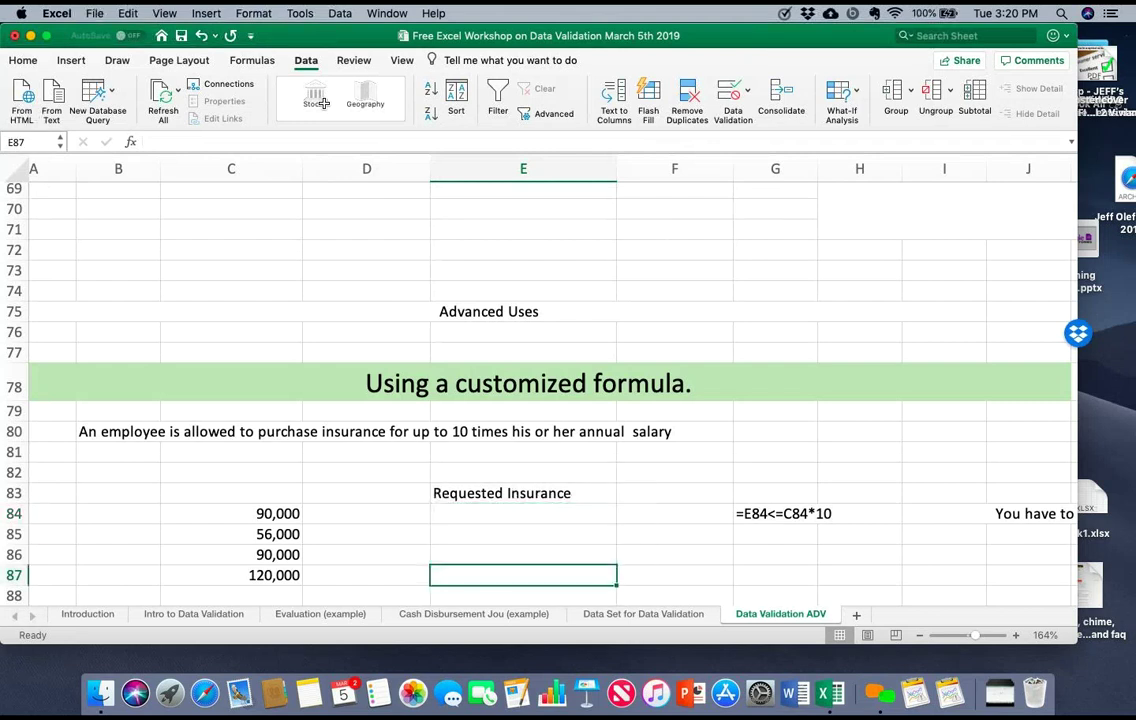
pyautogui.write('1')
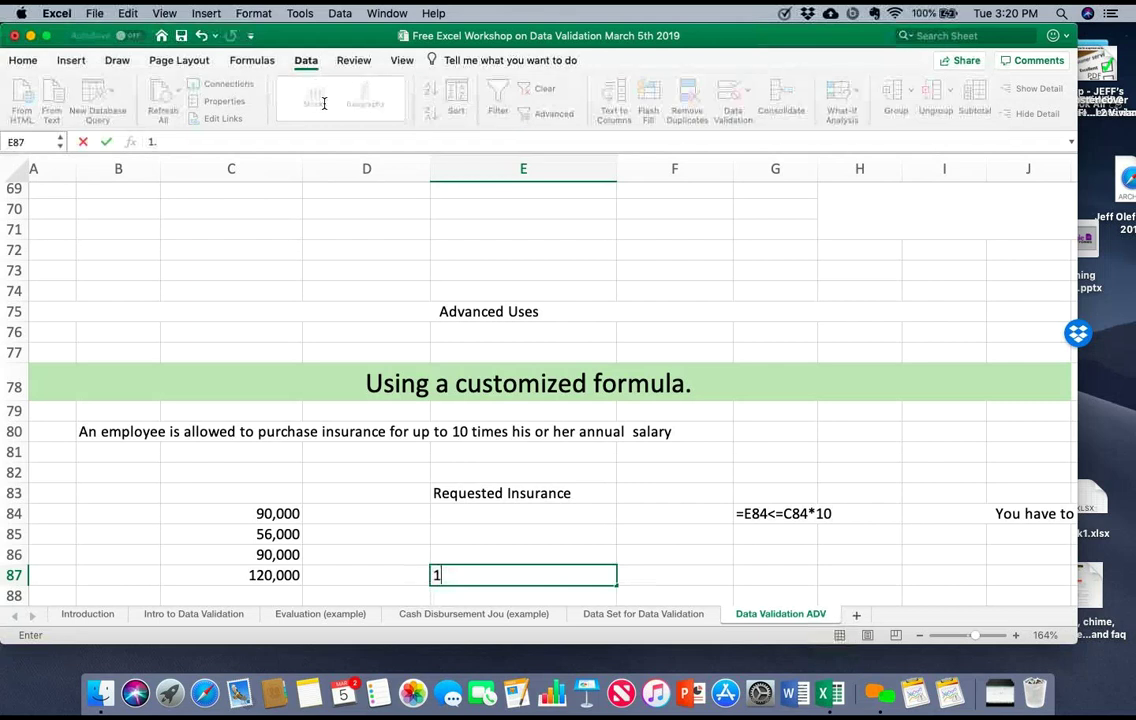
pyautogui.write(',000,000')
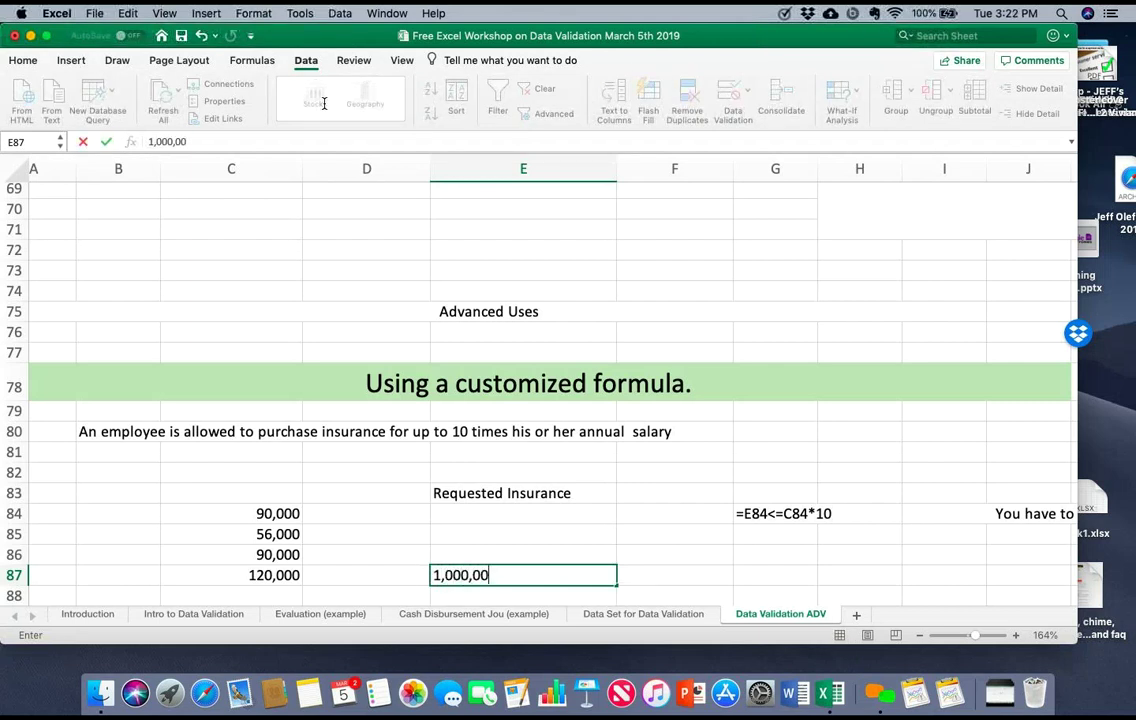
pyautogui.press('Return')
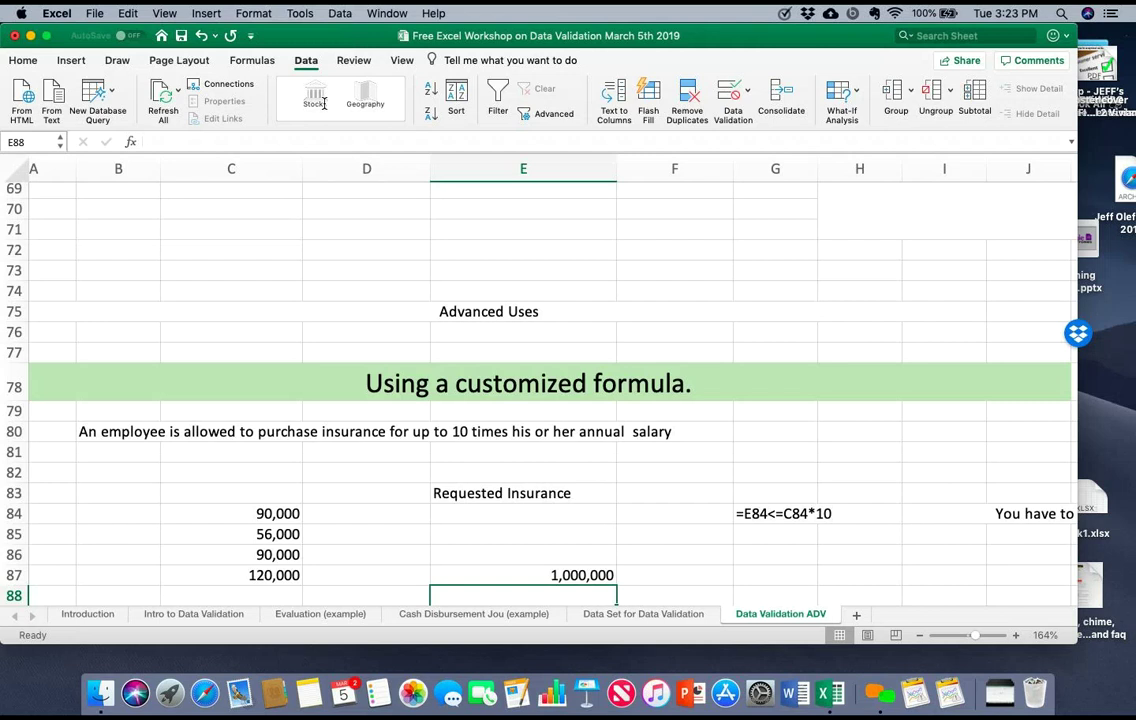
# Step: Open the Evaluation (example) sheet at the Job knowledge and Performance section of the employee evaluation form
pyautogui.click(320, 613)
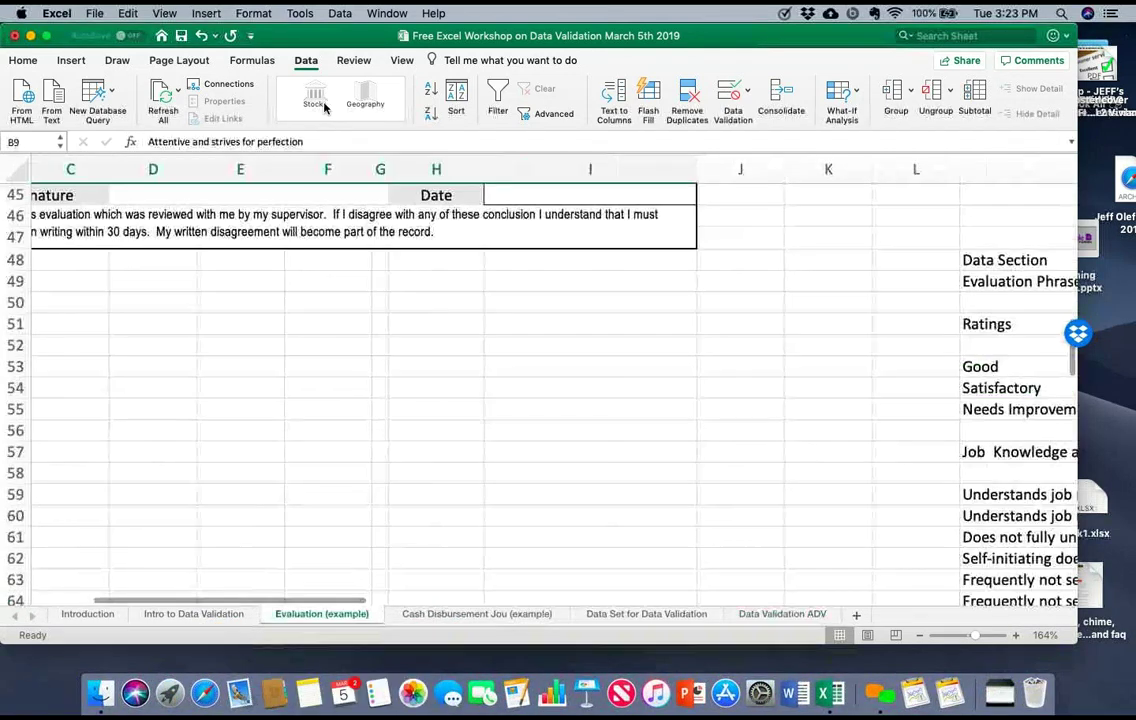
pyautogui.scroll(15, 554, 390)
pyautogui.hscroll(-4, 554, 390)
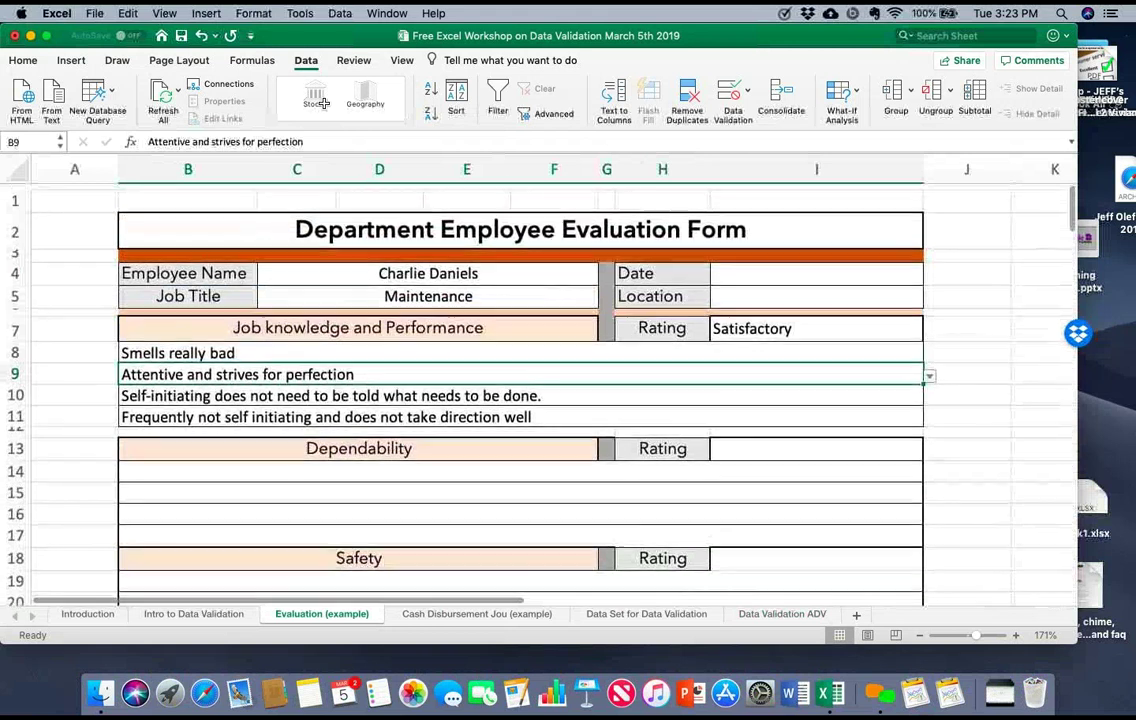
pyautogui.scroll(-3, 554, 390)
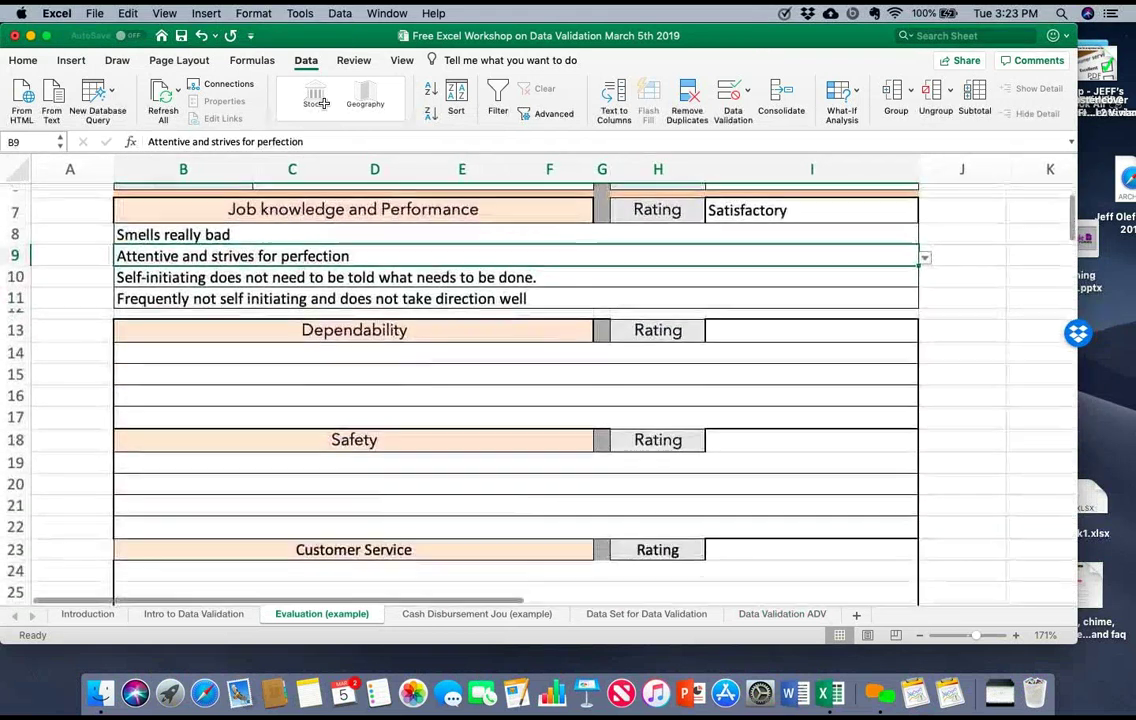
pyautogui.scroll(2, 554, 390)
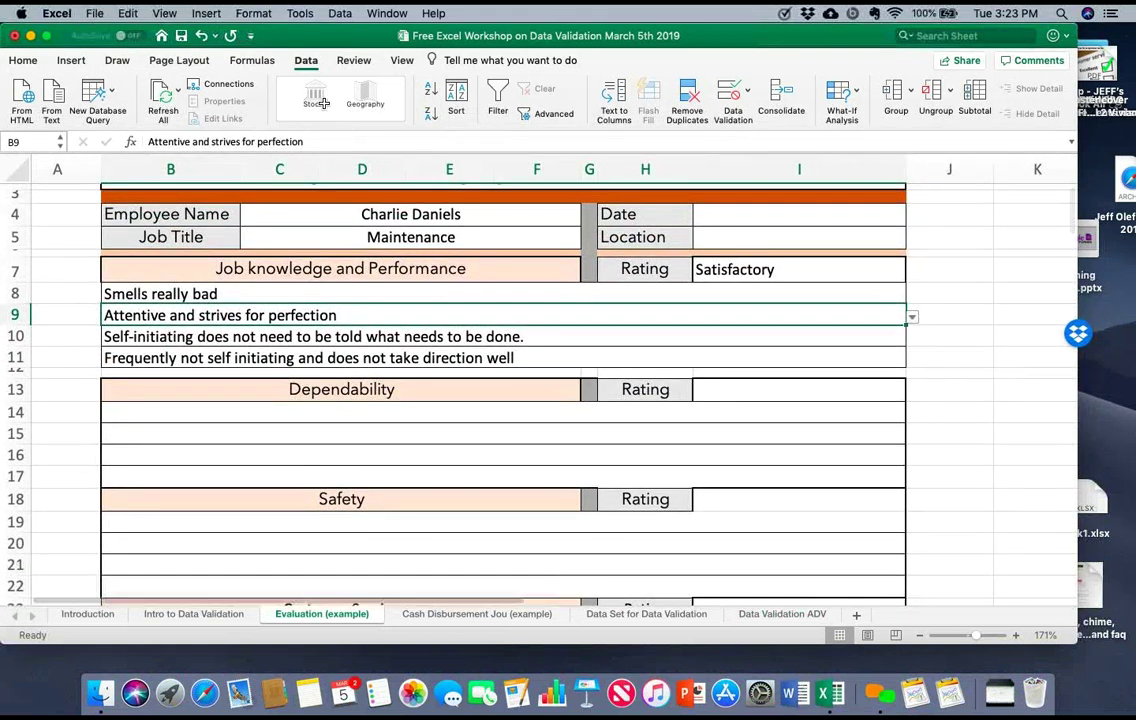
# Step: Clear all four evaluation phrases in rows 8 to 11 under Job knowledge and Performance, keeping the rating
pyautogui.press('Down')
pyautogui.press('Delete')
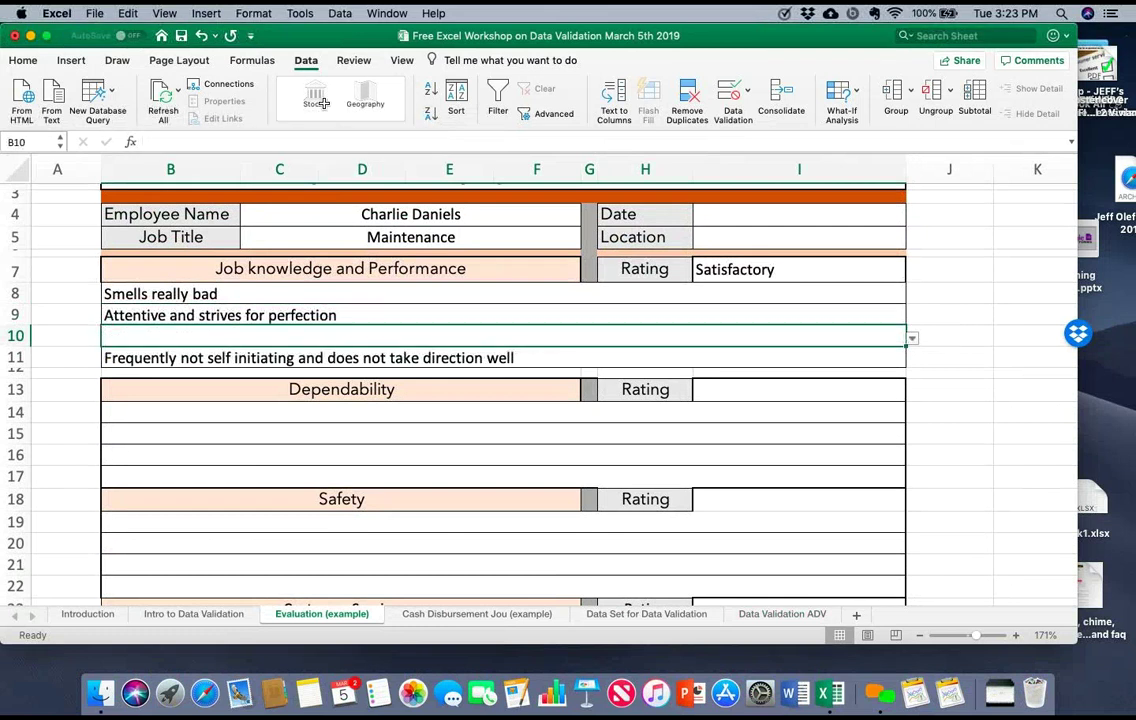
pyautogui.press('Down')
pyautogui.press('Delete')
pyautogui.press('Up')
pyautogui.press('Up')
pyautogui.press('Up')
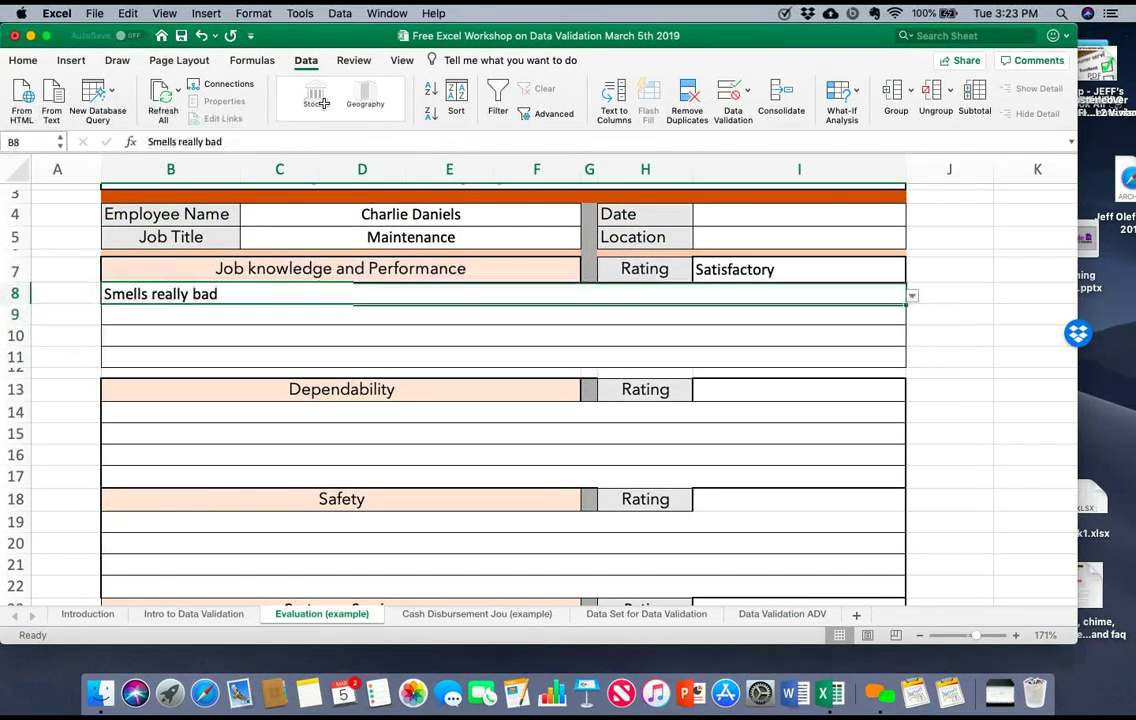
pyautogui.press('Delete')
pyautogui.press('Down')
pyautogui.press('Down')
pyautogui.press('Down')
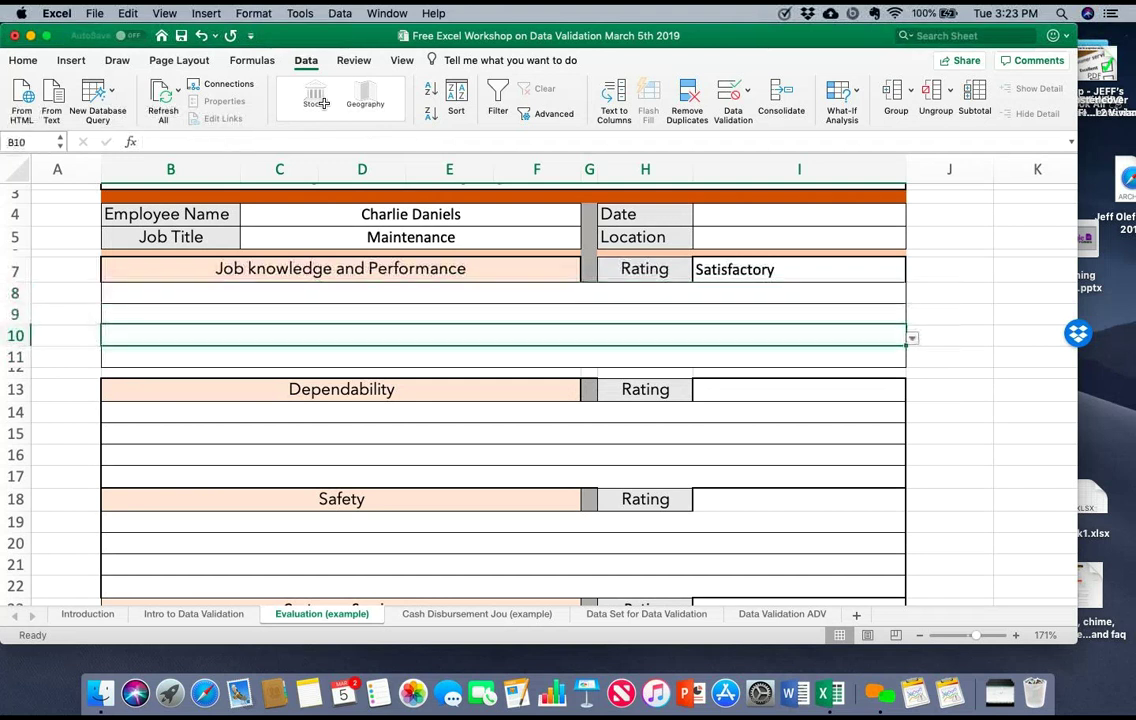